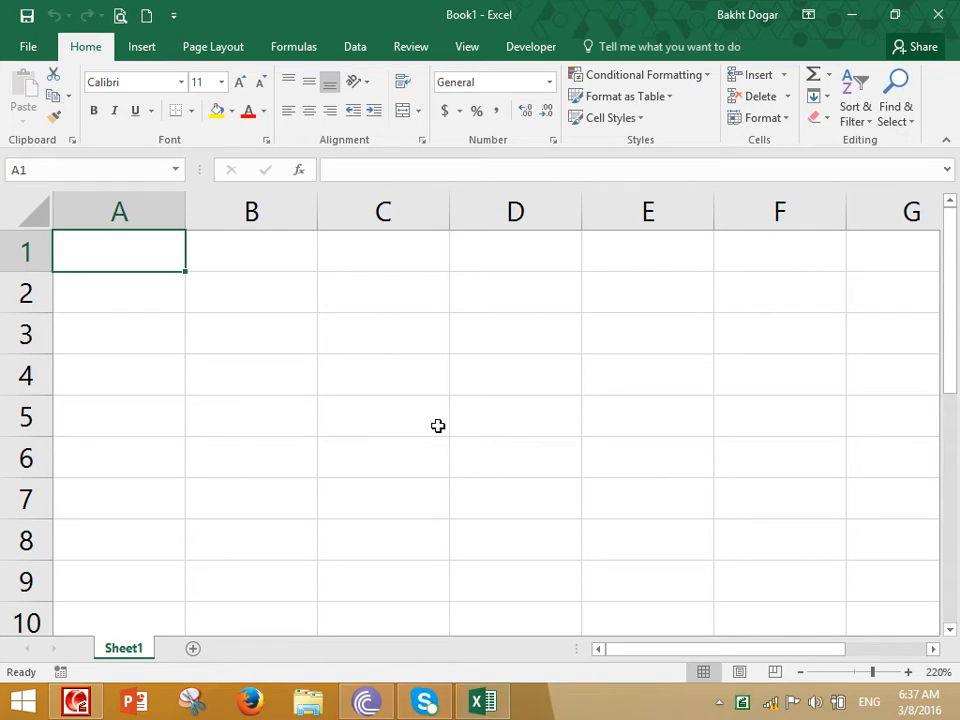
Enter the title "Excel program depends on function and formula:" in cell A1
text(Exc)
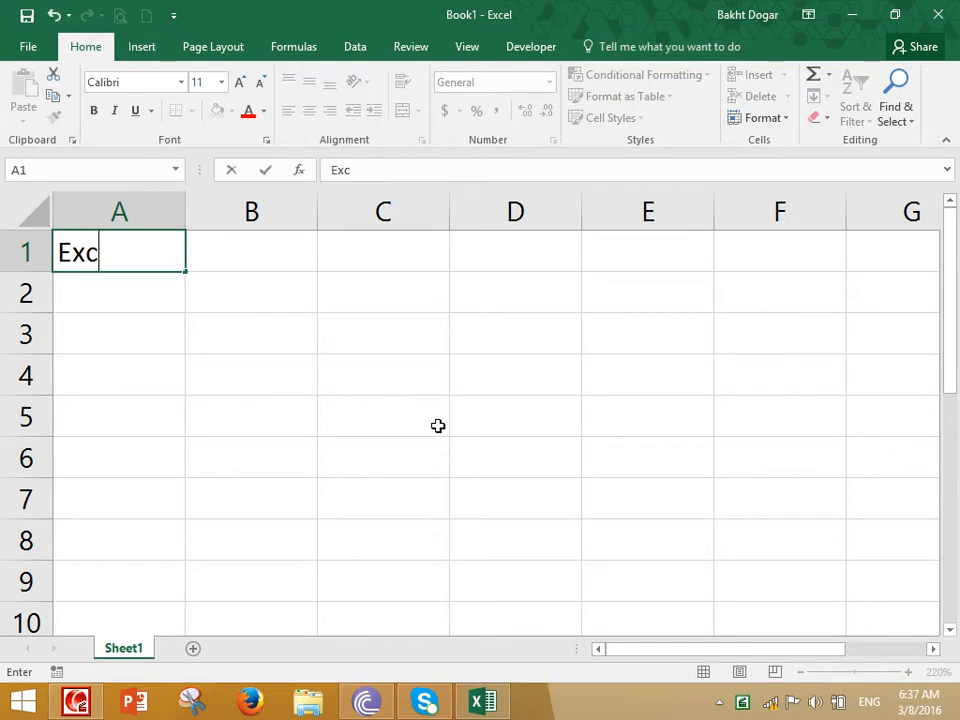
text(el program Dep)
key(BackSpace)
key(BackSpace)
key(BackSpace)
text(depends )
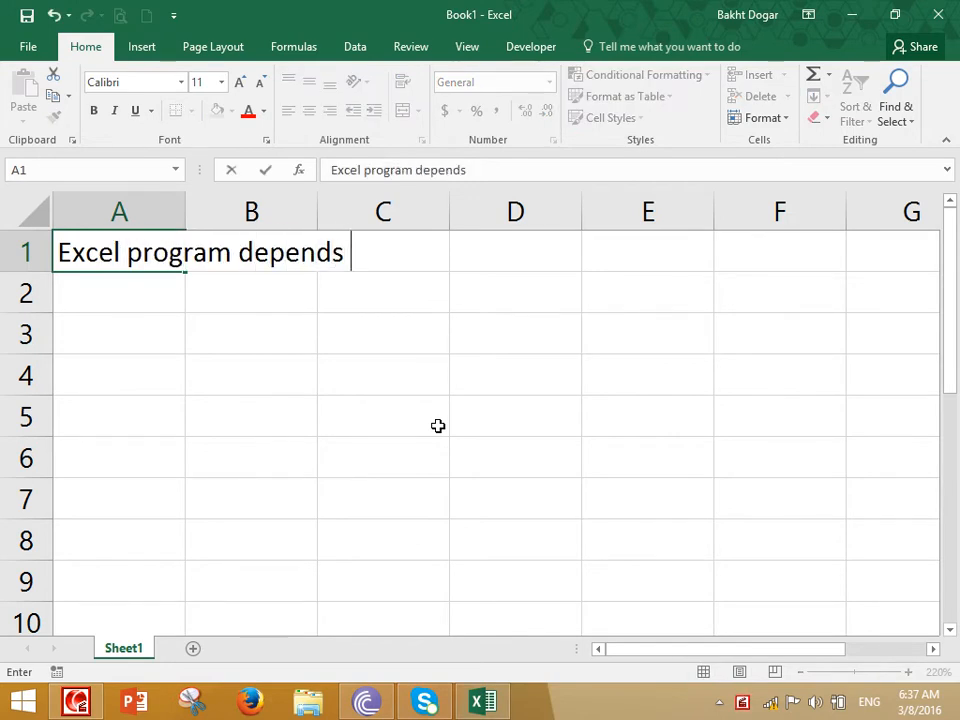
text(on function a)
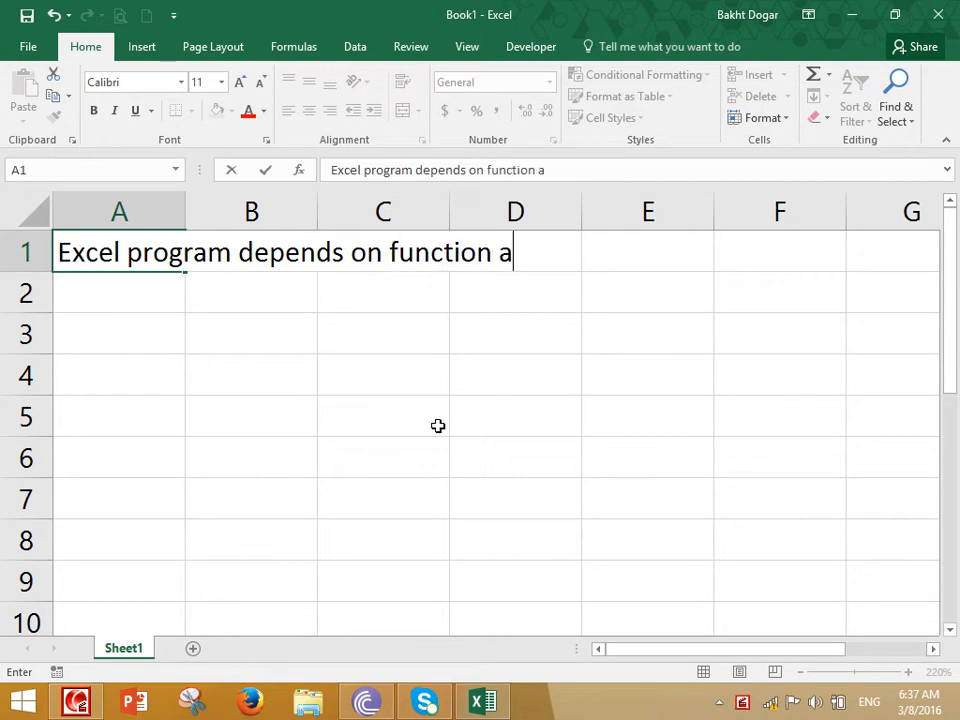
text(nd formula:)
key(Return)
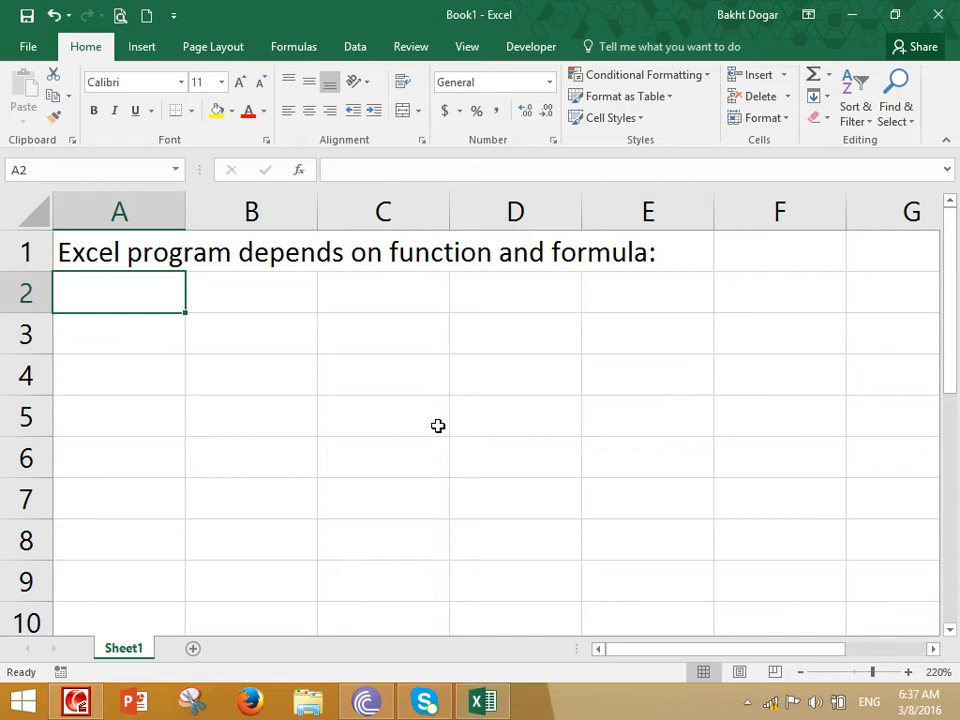
Leave row 2 blank and enter the heading "Function:" in cell A3
key(Return)
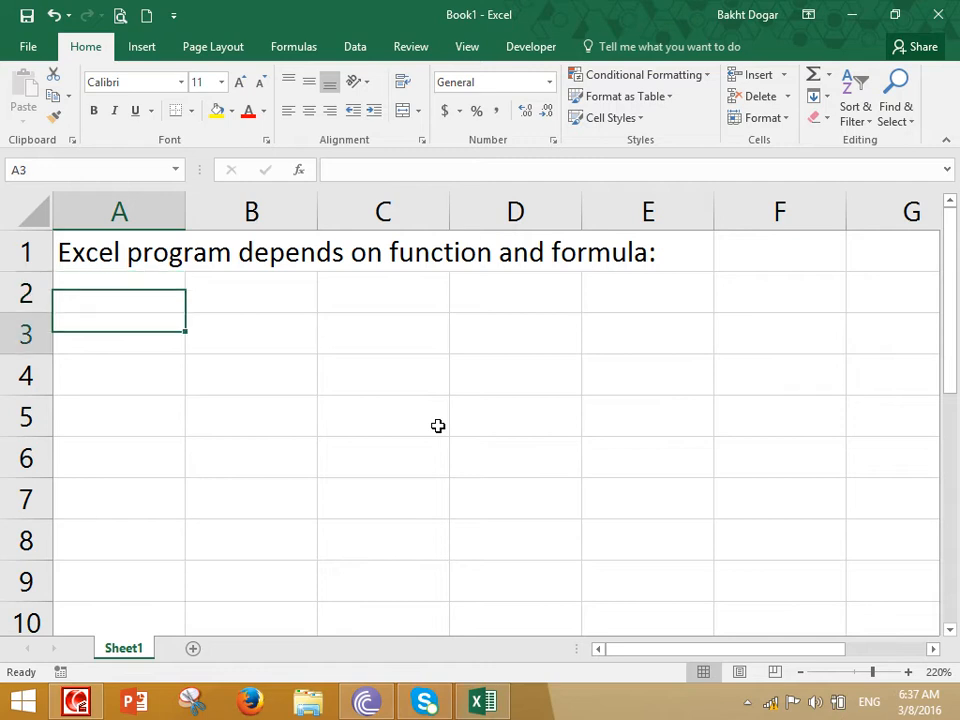
text(Function:)
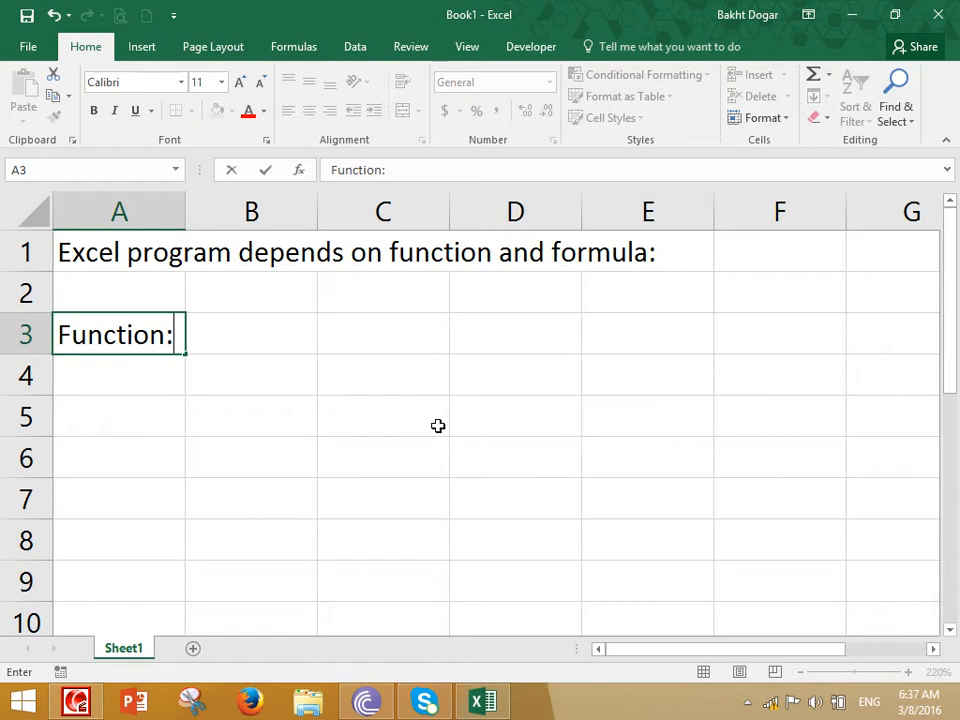
key(Return)
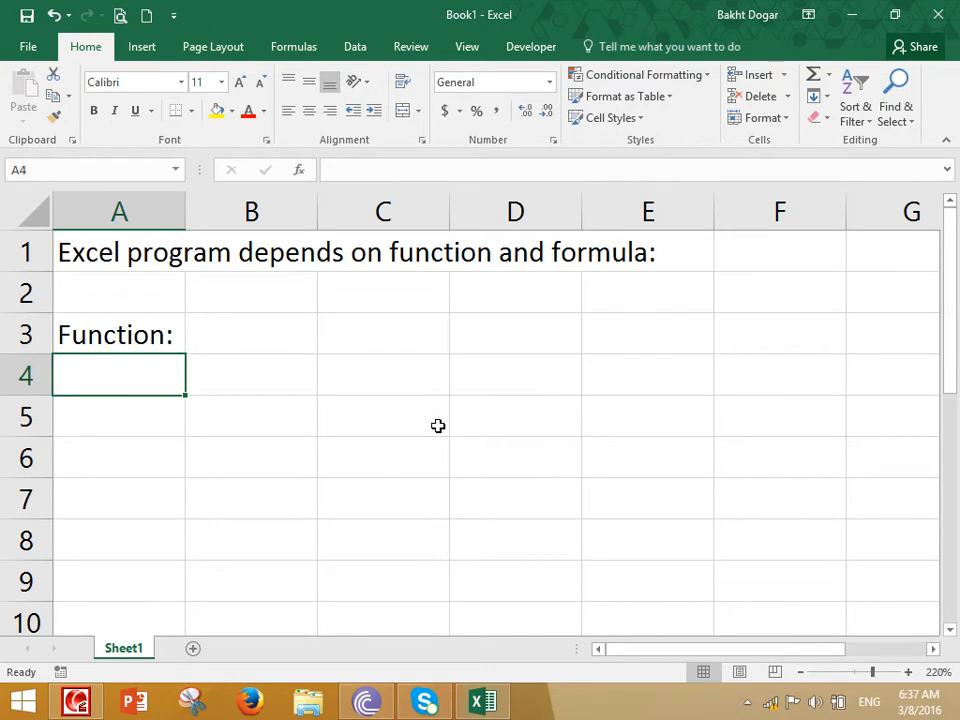
Enter the definition "A collectoin of special characters which performs a special" in A4, continuing in A5 with "task is called Function ."
text(A colle)
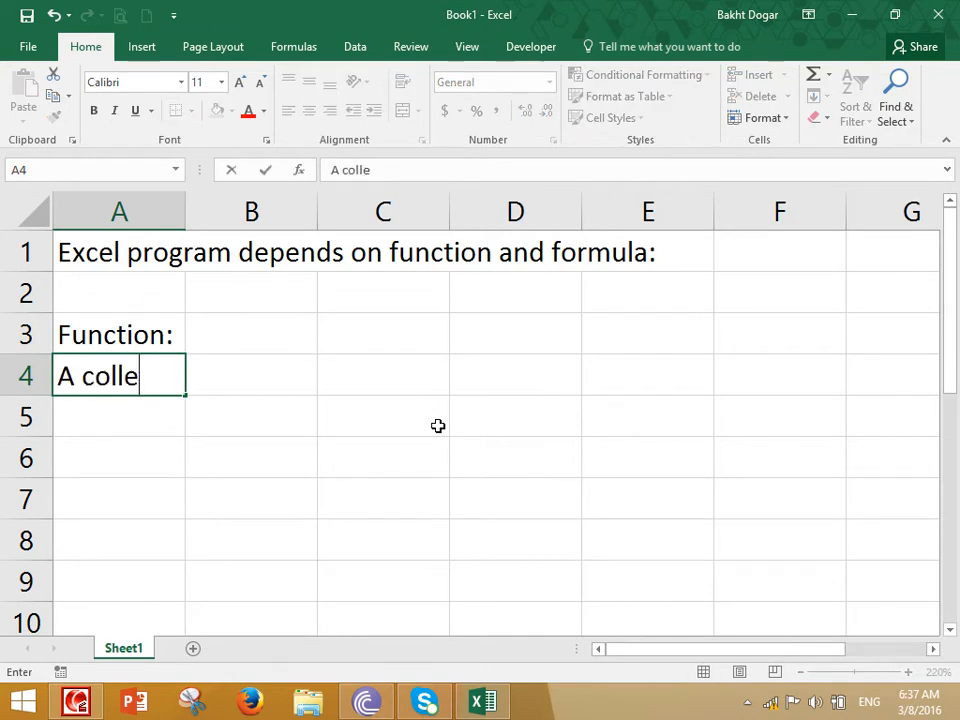
text(ctoin of special c)
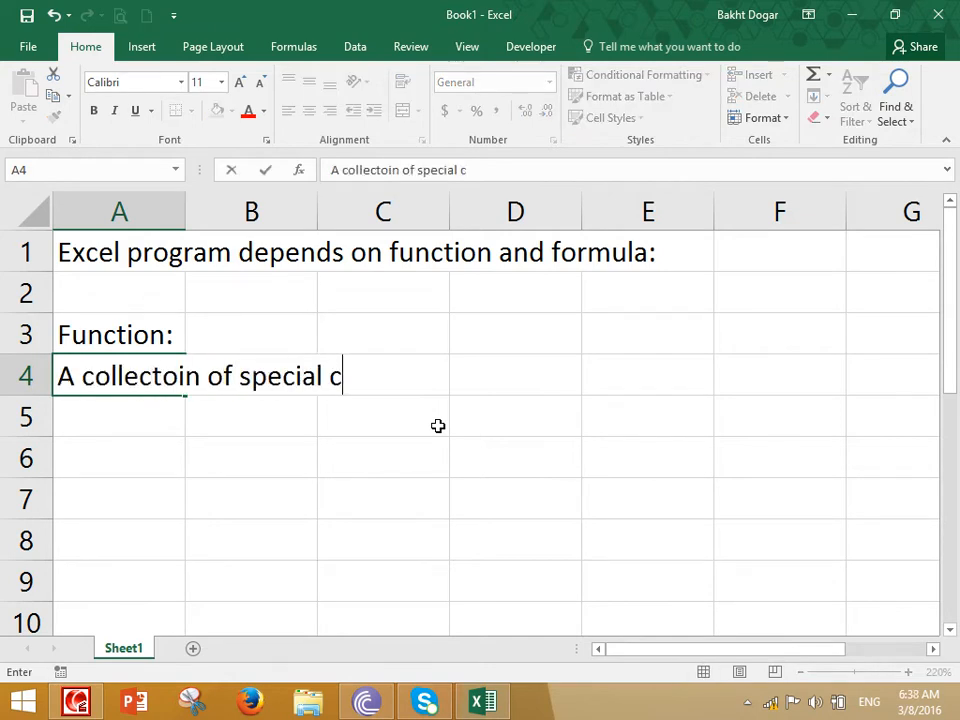
text(haracters which )
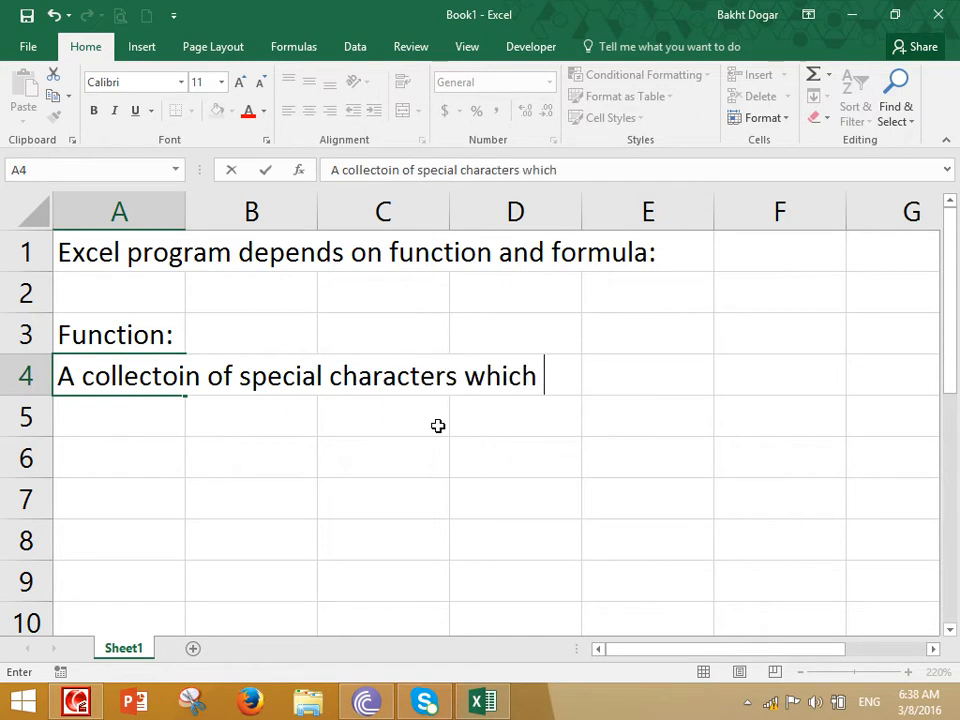
text(performs a special)
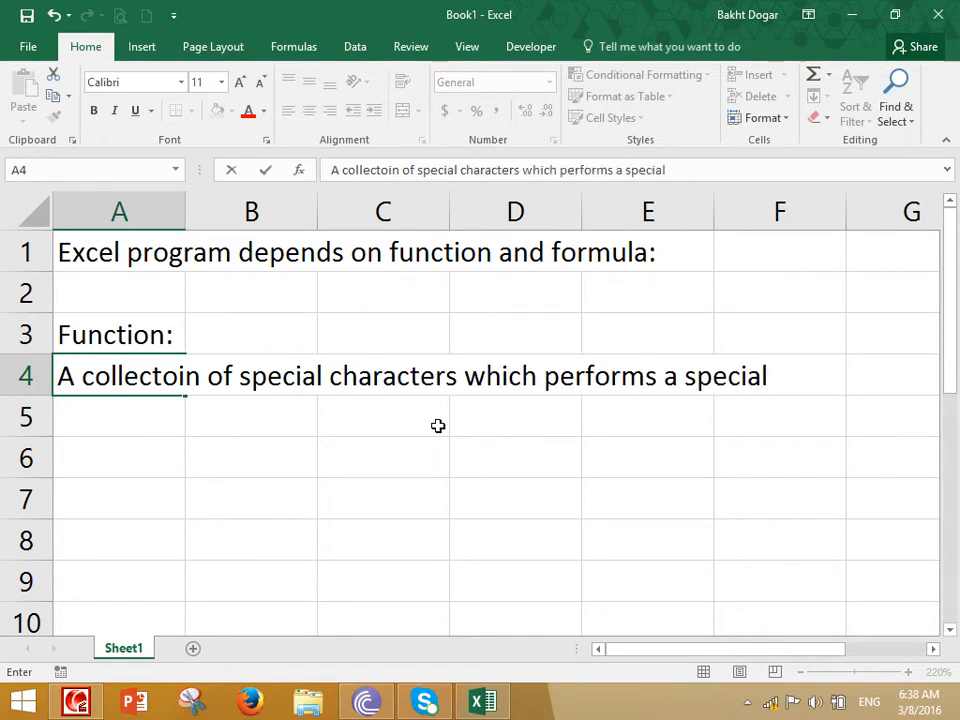
key(Return)
text(task is called Function .)
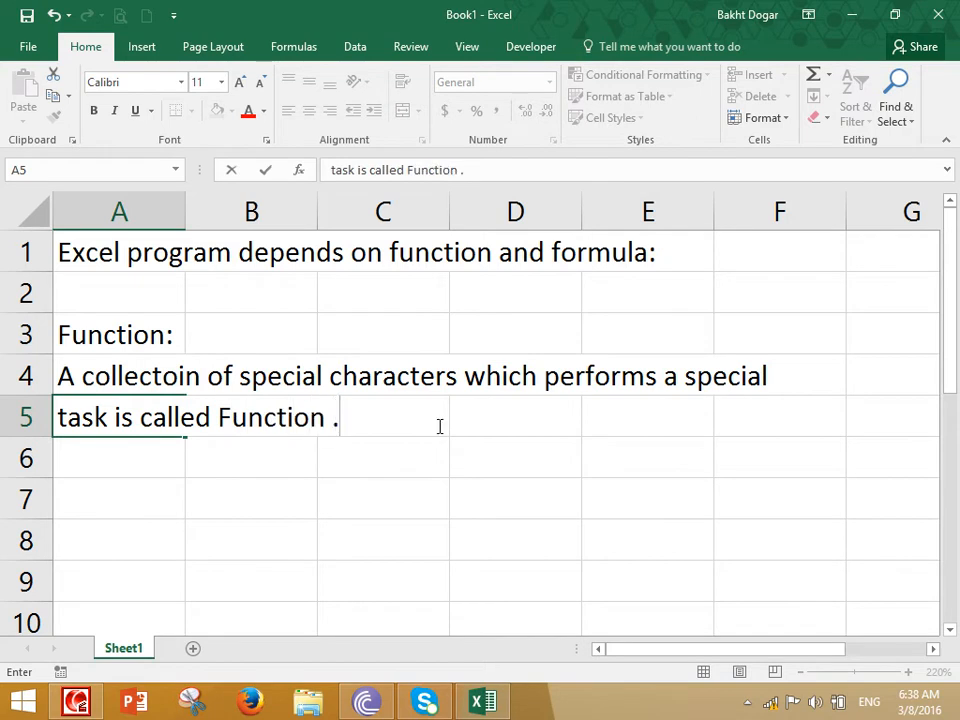
key(Return)
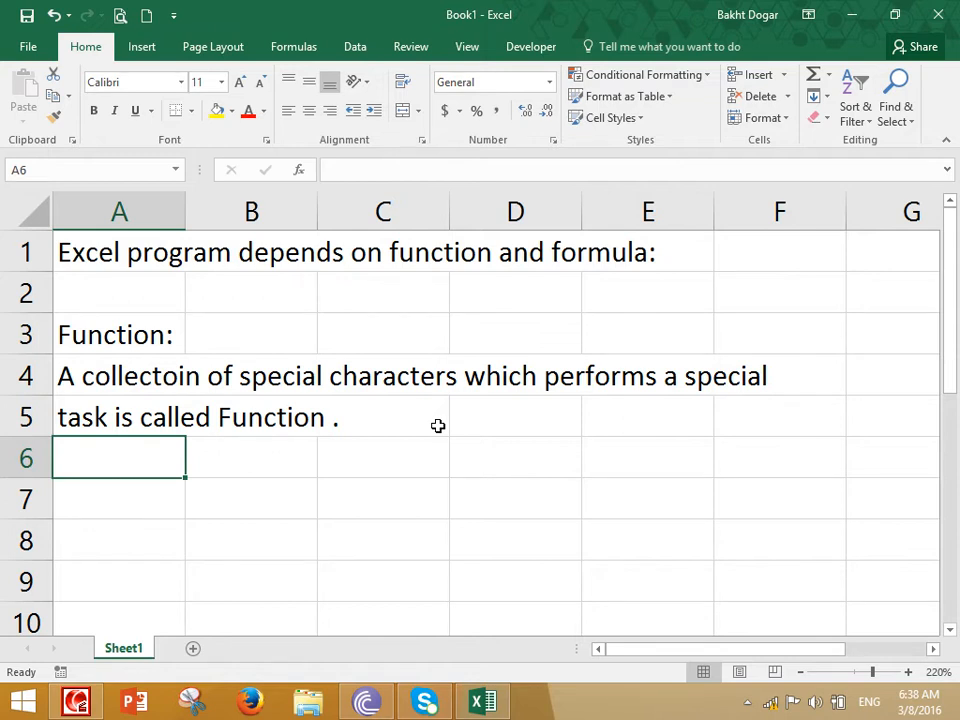
Enter the label "Example" in cell A6 and "Formula Tab (All Functions)" in cell B7
text(Example)
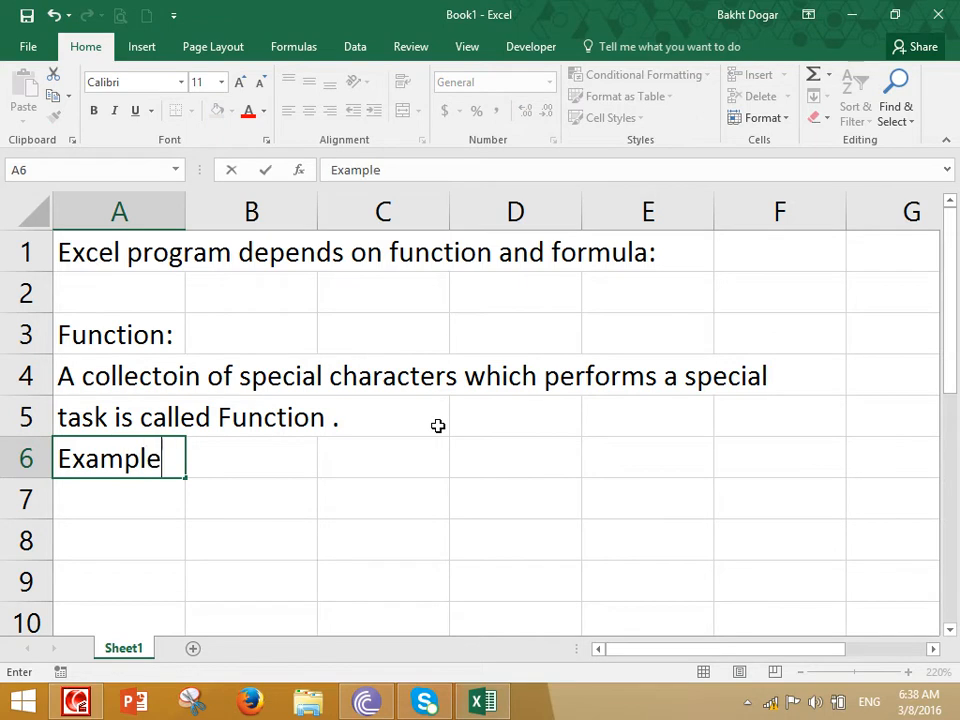
key(Return)
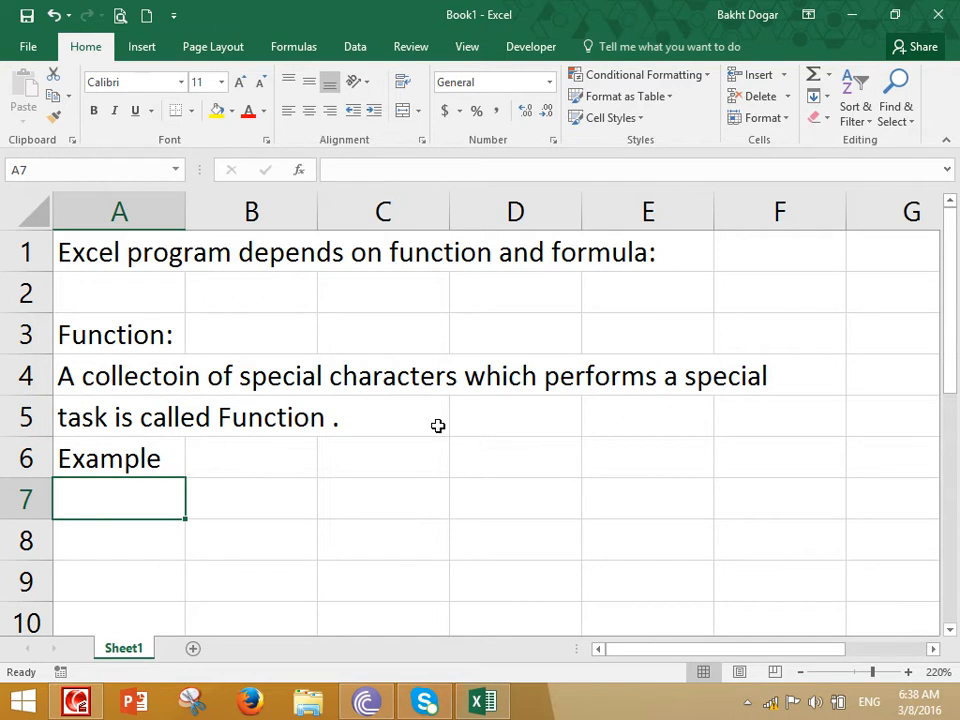
key(Right)
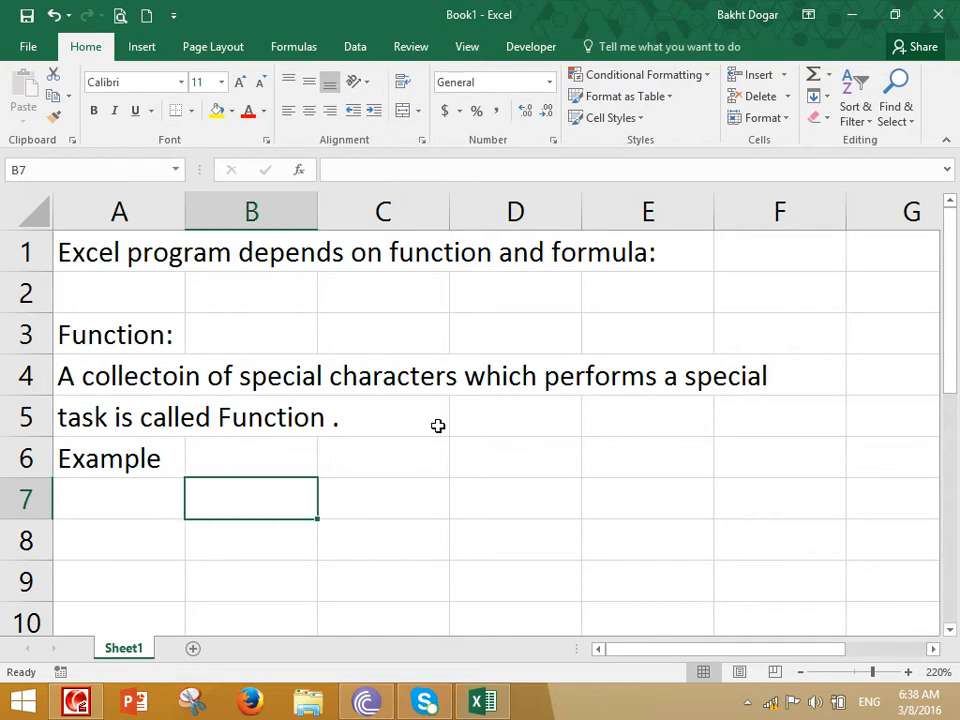
text(Examp)
key(BackSpace)
key(BackSpace)
key(BackSpace)
key(BackSpace)
key(BackSpace)
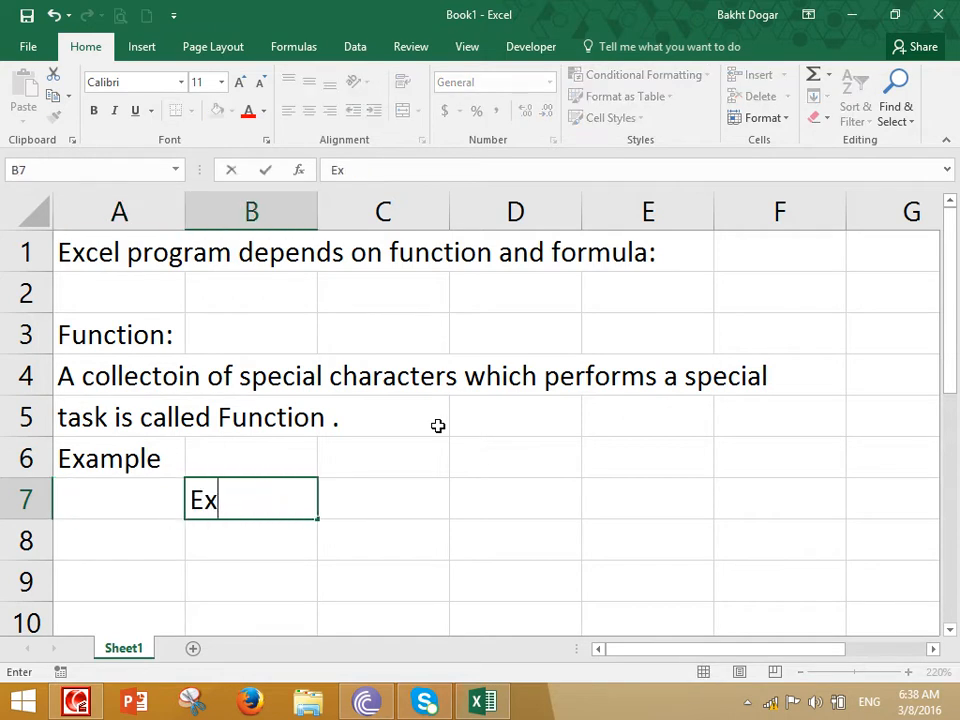
text(Formula T)
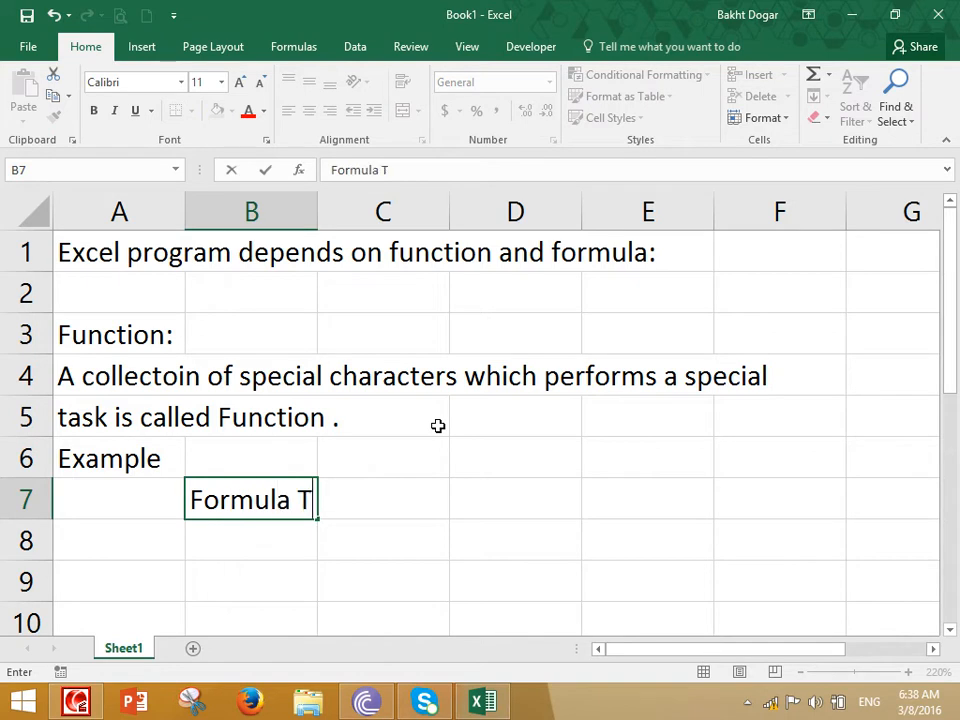
text(ab ()
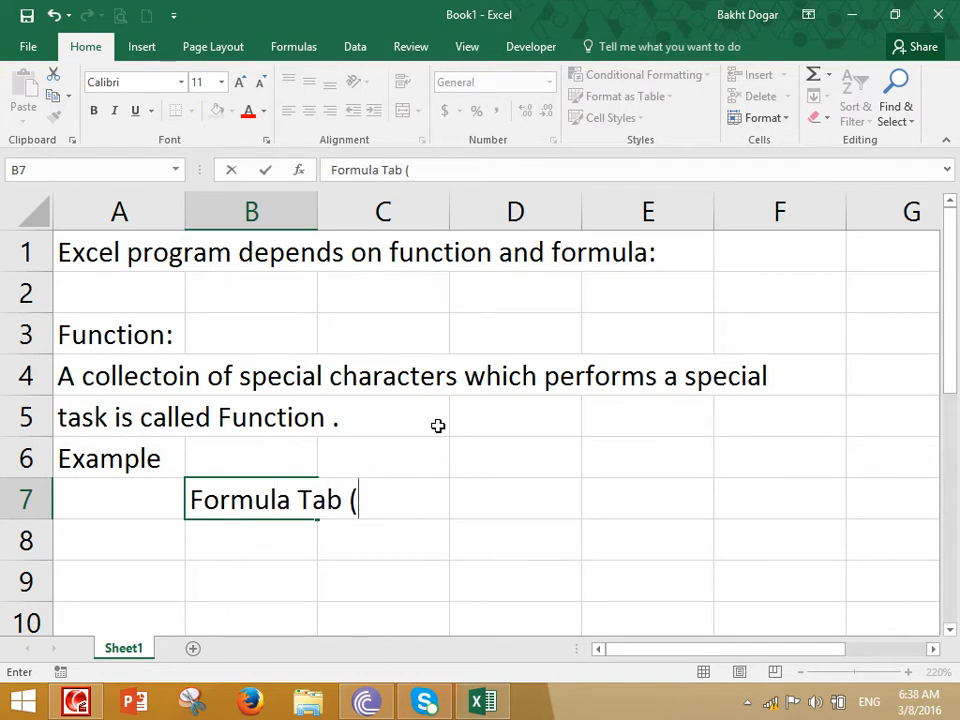
text(All Functions))
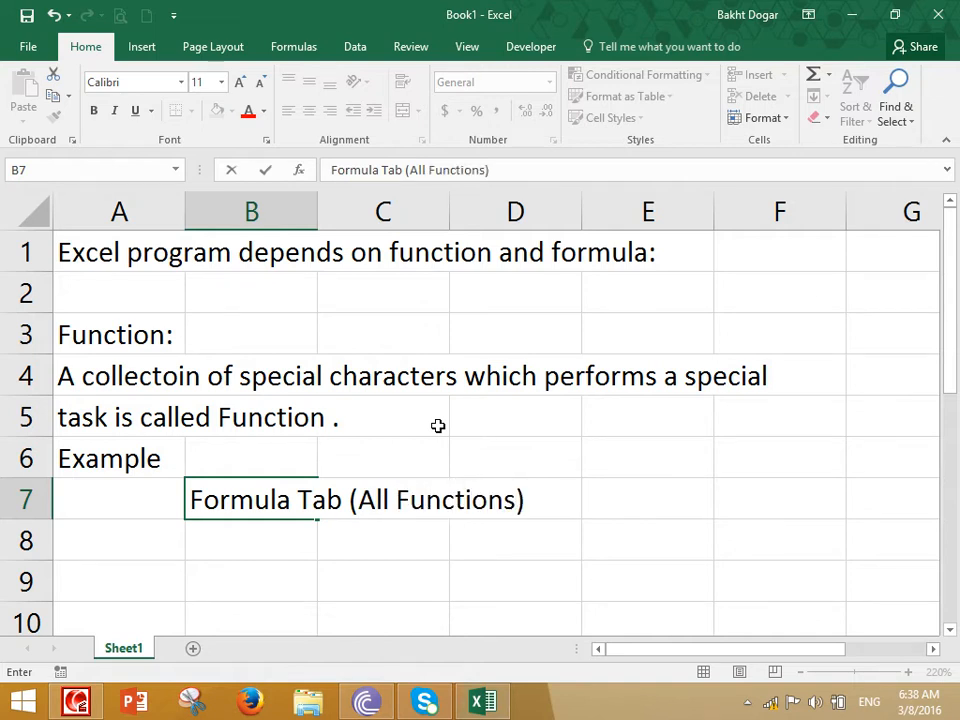
key(Return)
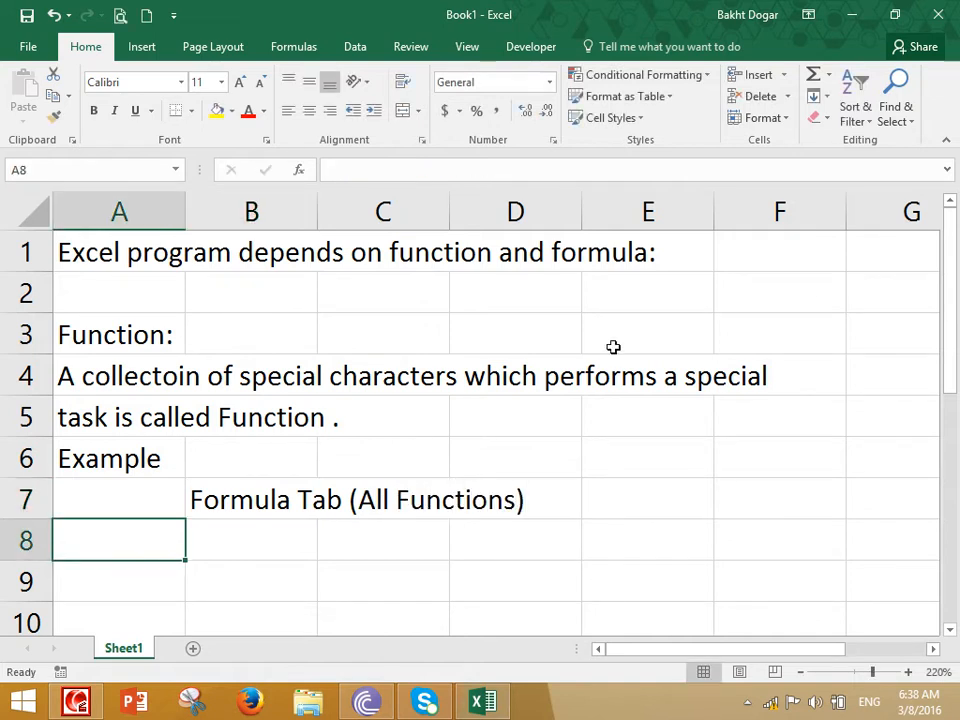
Bring up the function library commands and enter "Sum: Addition" in cell B8
click(300, 44)
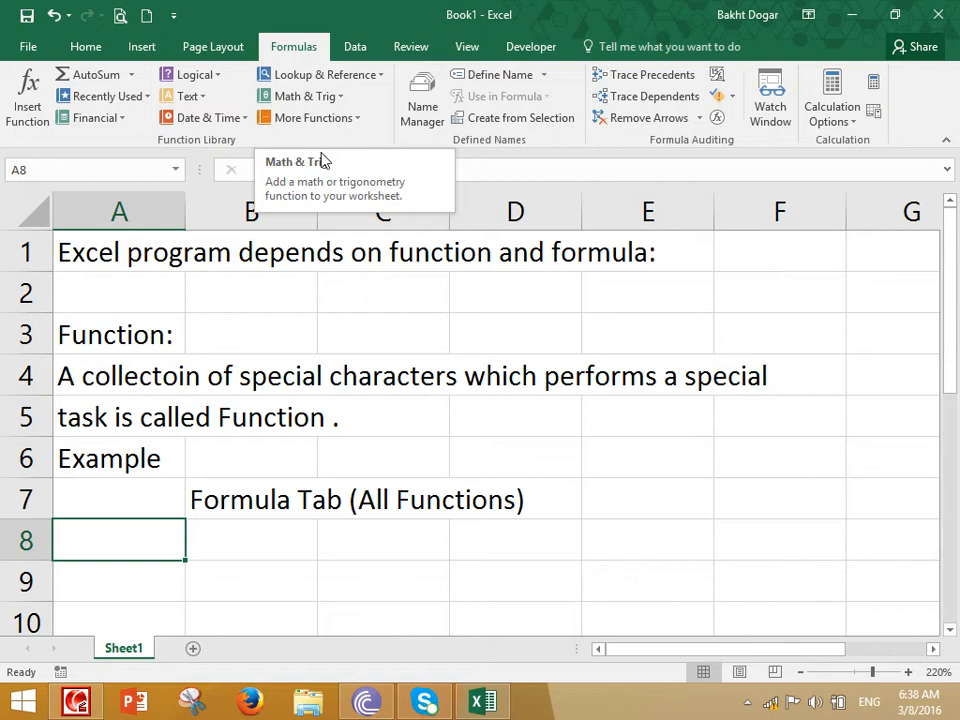
key(Right)
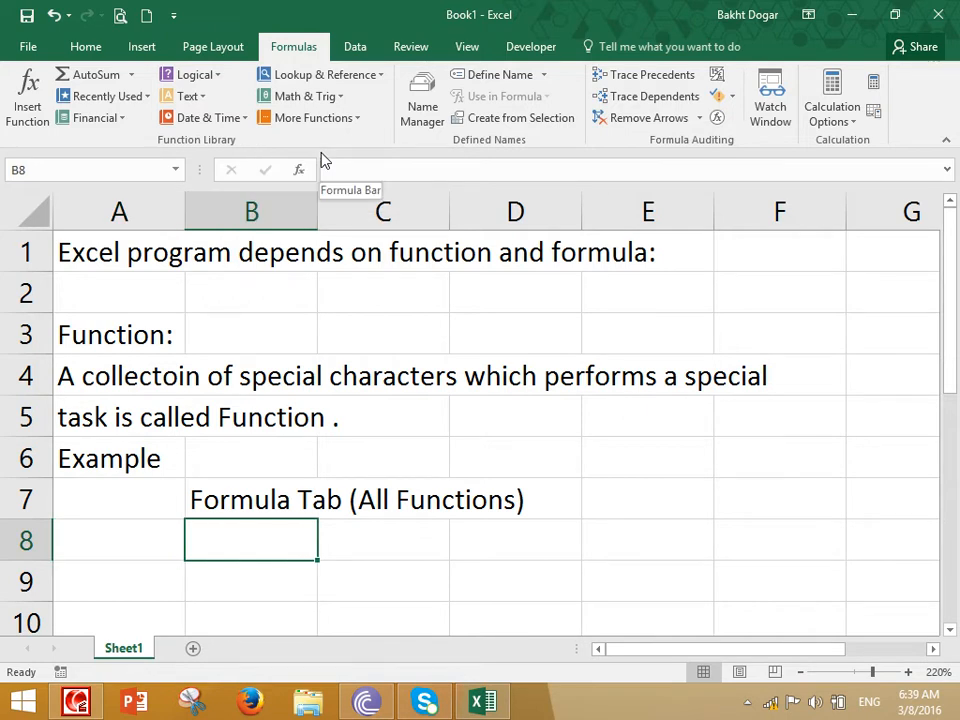
text(Sum:)
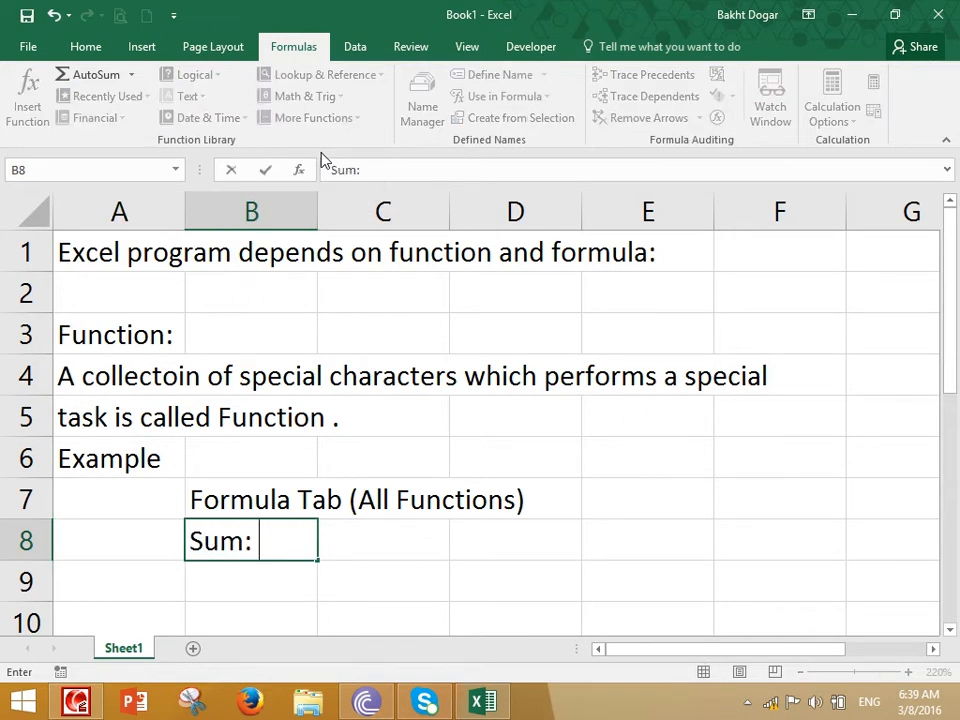
text( Addition)
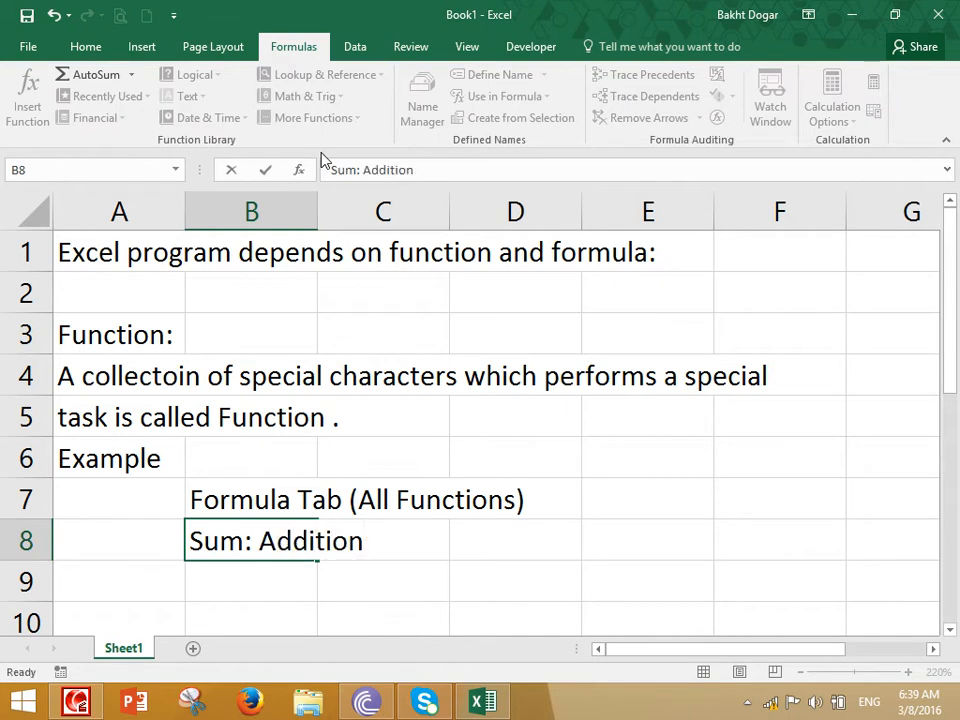
key(Return)
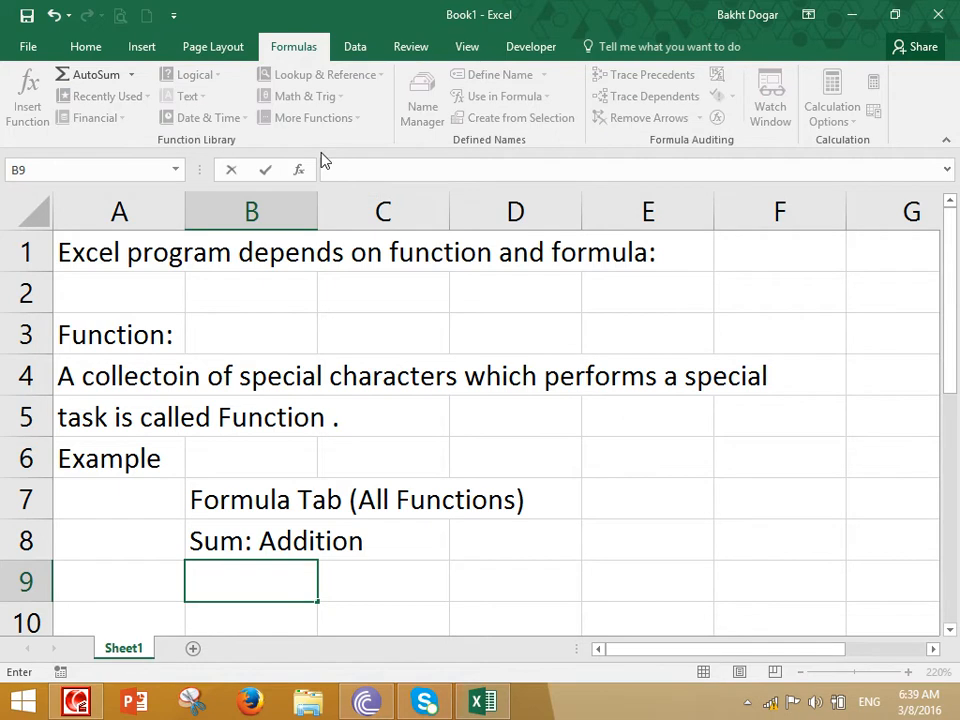
Enter "count: count" in cell B9 as the second function example
text(count: )
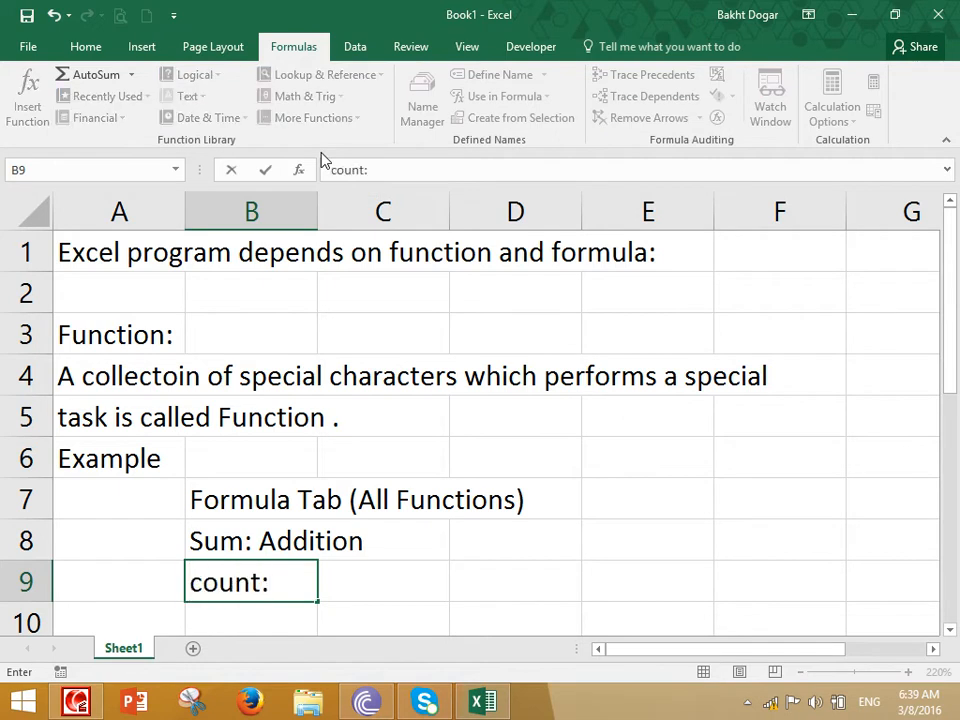
text(count)
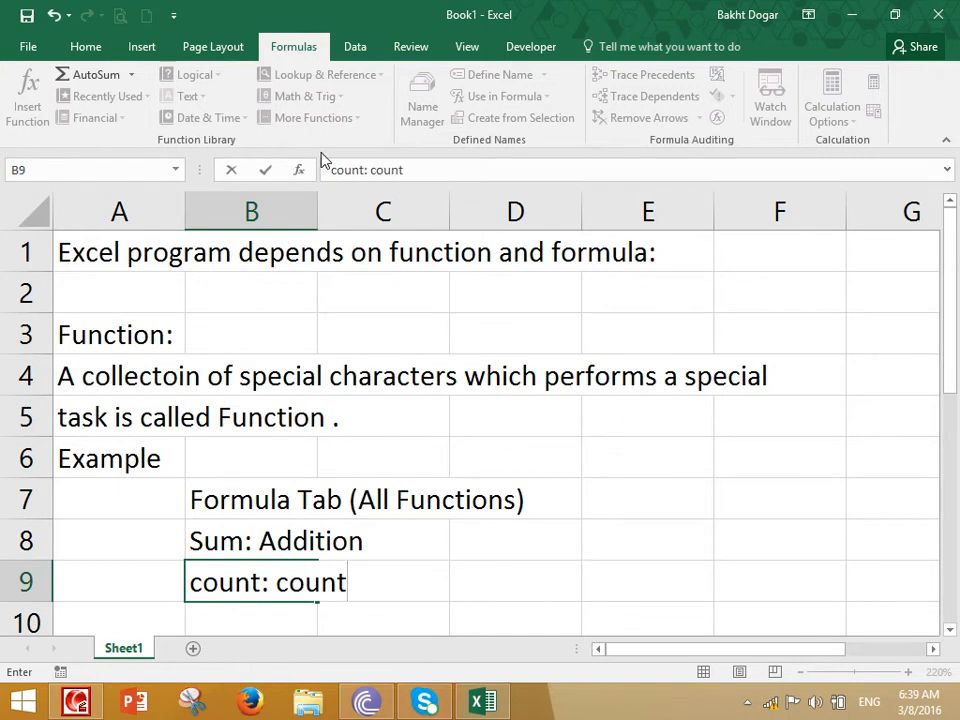
key(Return)
Enter "Average:" in cell B10 as the third function example
text(Aera)
key(BackSpace)
key(BackSpace)
key(BackSpace)
text(v)
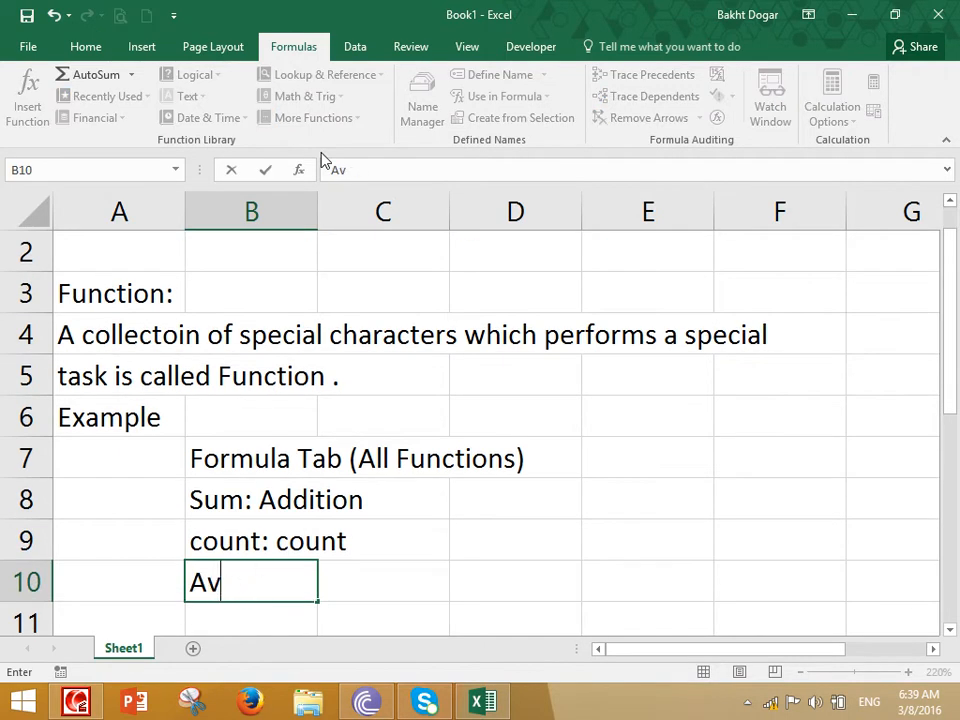
text(erage:)
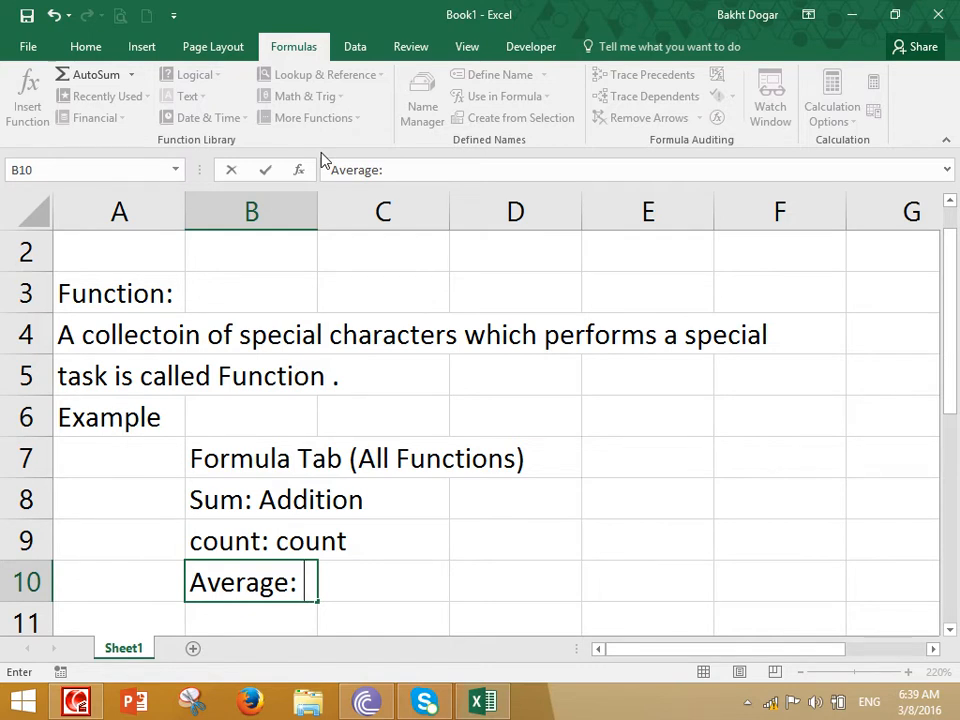
key(Down)
key(Down)
key(Down)
key(Down)
Enter the line "We have two kinds of functions:" in cell A12, leaving row 11 blank
key(Up)
key(Up)
key(Up)
key(Left)
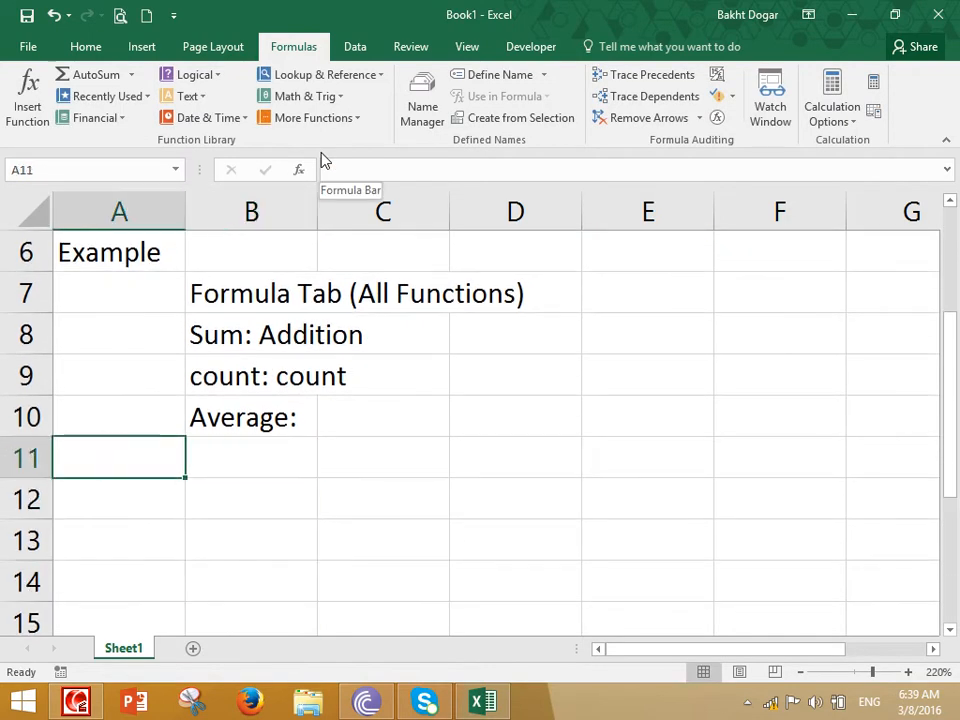
key(Down)
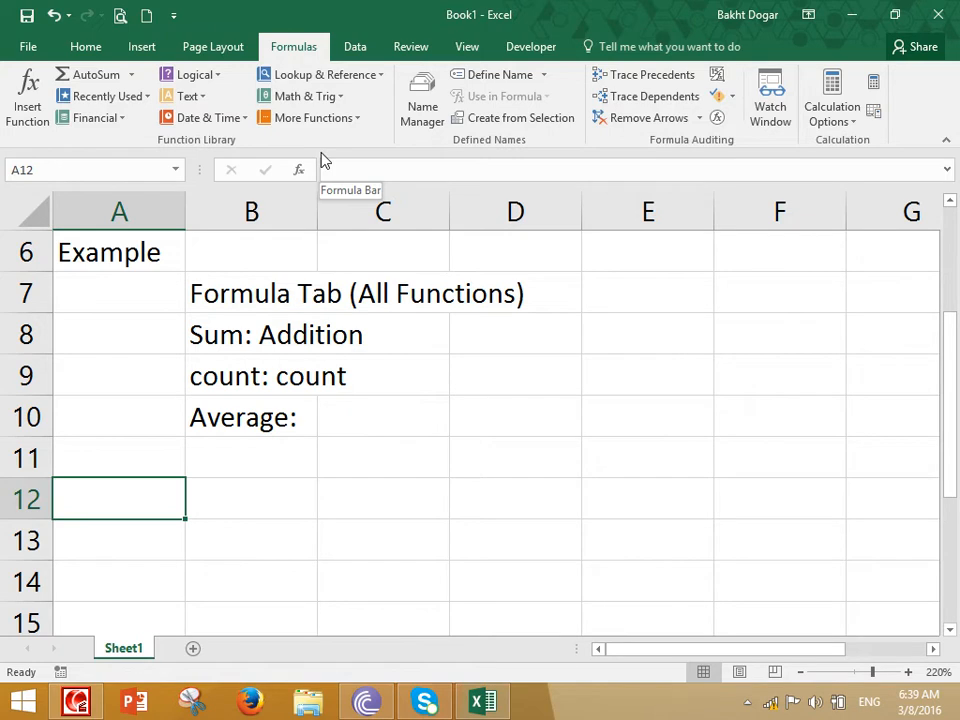
text(We have )
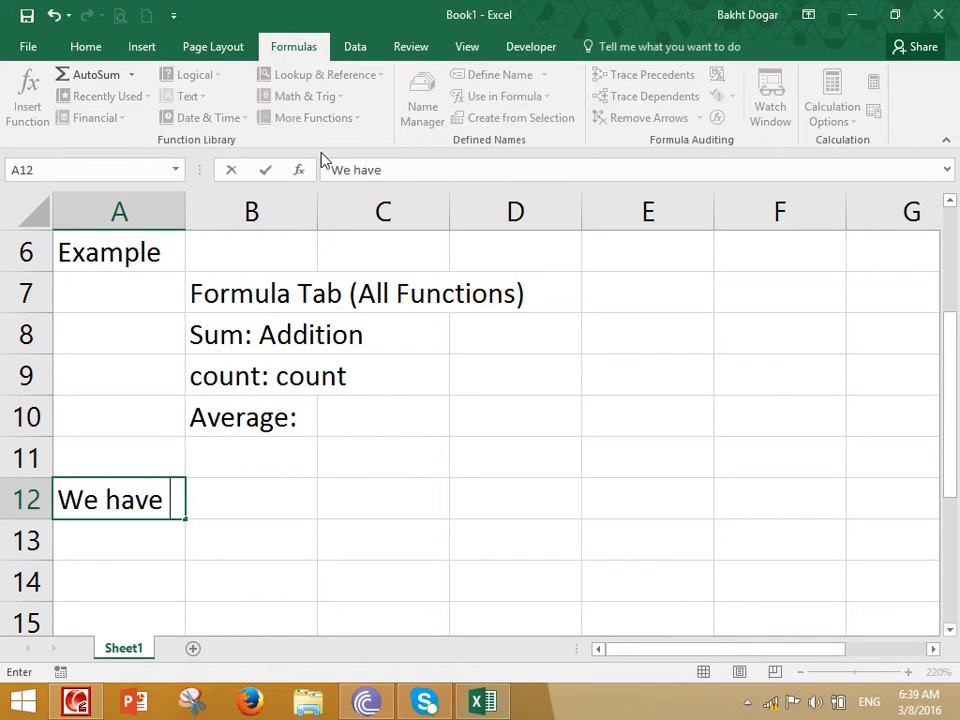
text(two kinds of functipons)
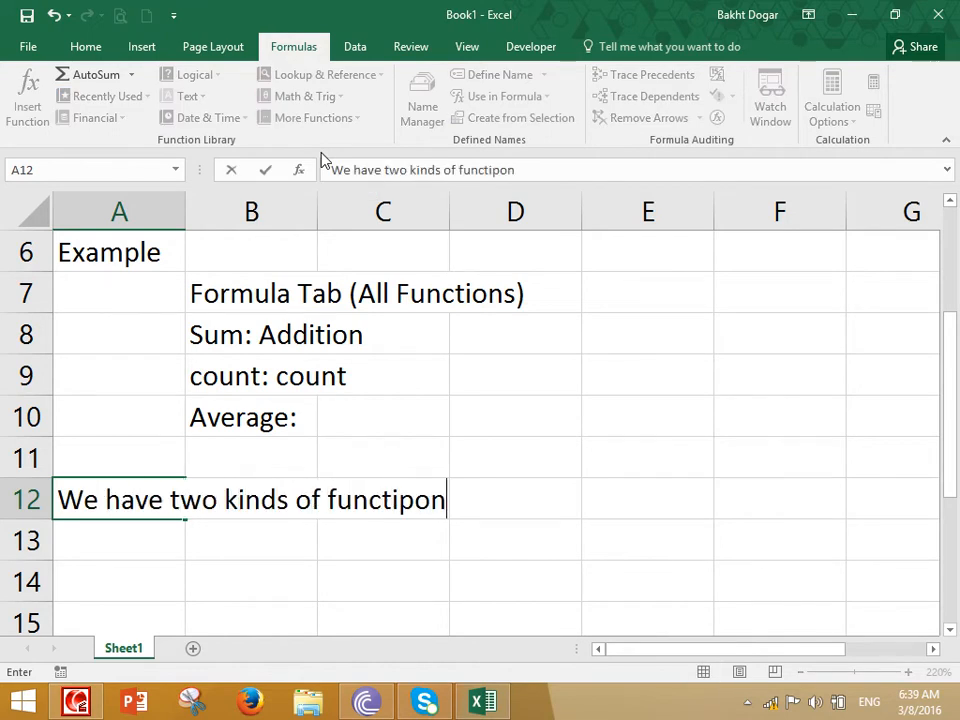
key(BackSpace)
key(BackSpace)
key(BackSpace)
List the two kinds below the line in A12: "1. Internal Functions" in A13 and "2. Exteranl Functions" in A14
key(BackSpace)
key(BackSpace)
text(ions:)
key(Return)
text(1. I)
key(BackSpace)
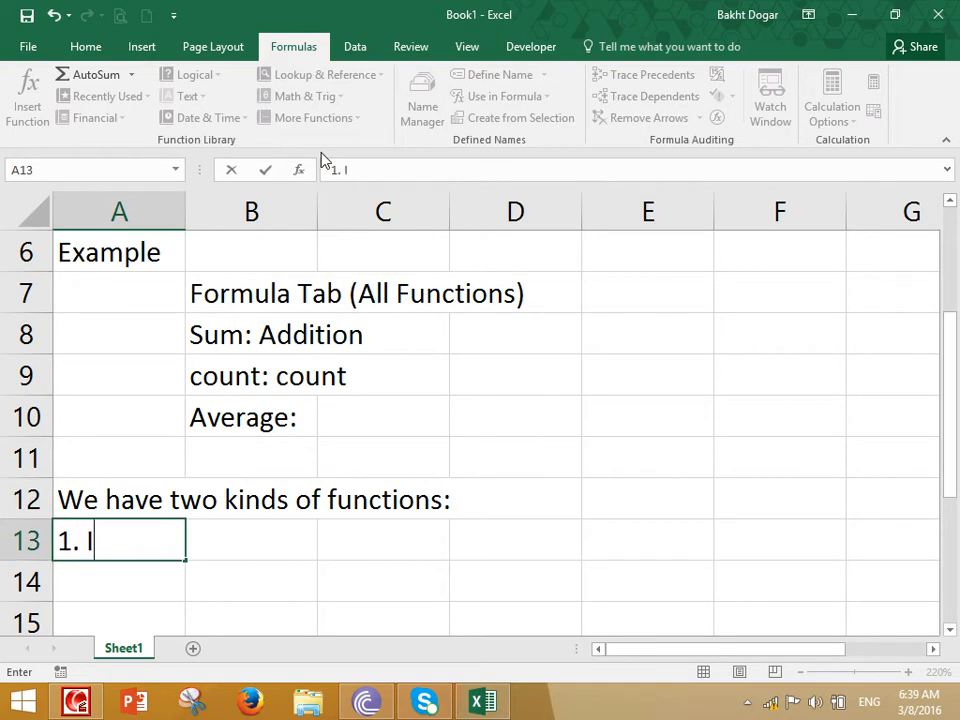
text(Internal Functions)
key(Return)
text(2. )
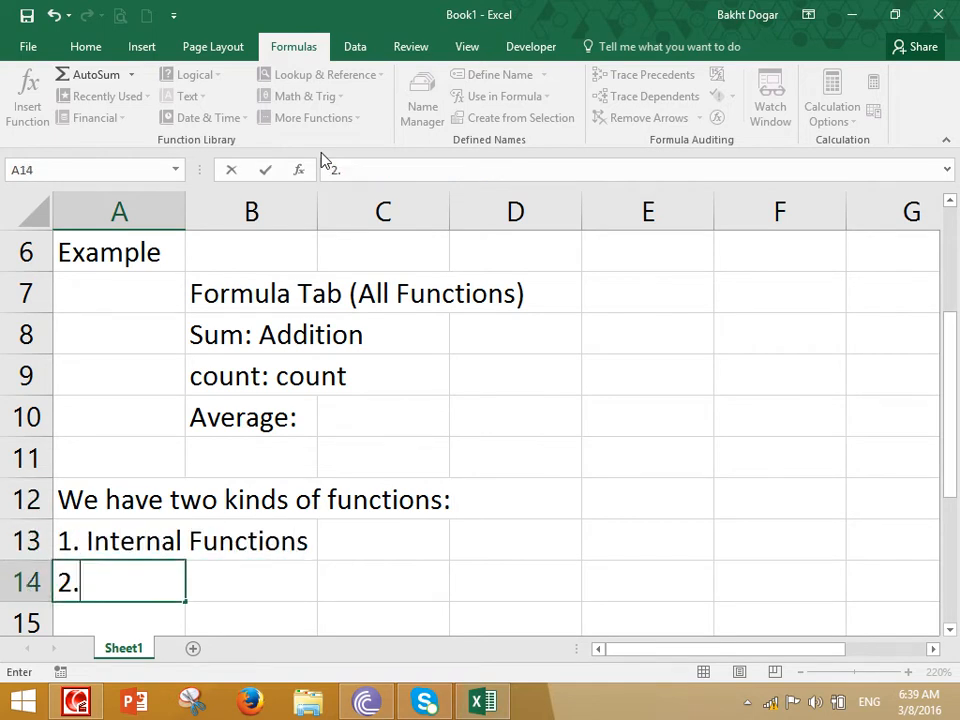
text(Exteranl Functions)
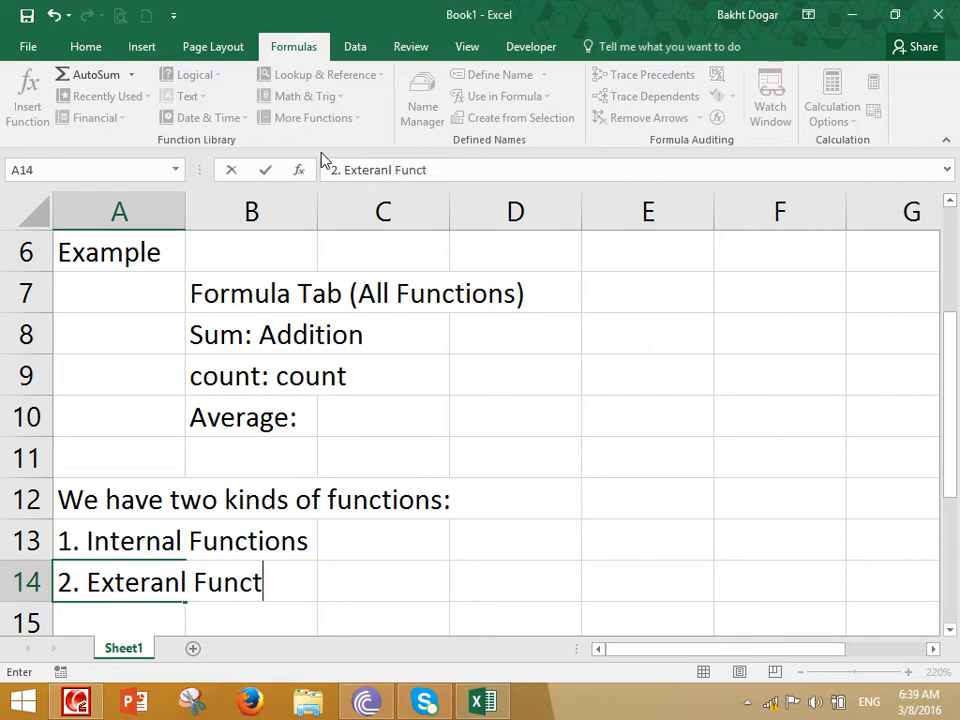
key(Return)
key(Return)
key(Return)
Enter the heading "Internal Functions:" in cell B16, leaving row 15 blank
key(Up)
key(Up)
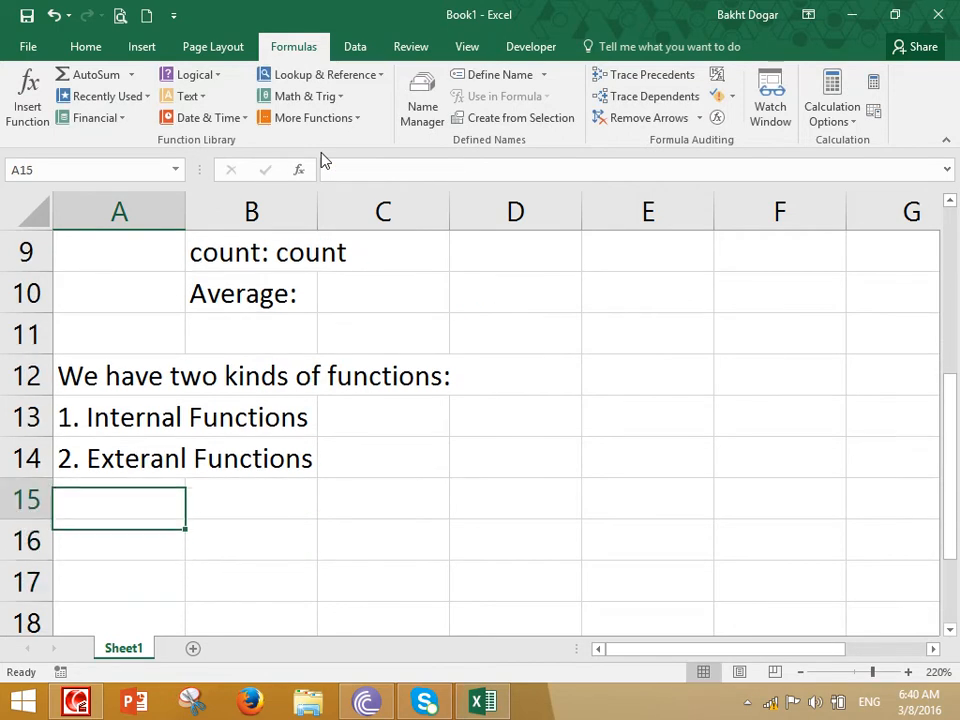
key(Up)
key(Down)
key(Down)
key(Right)
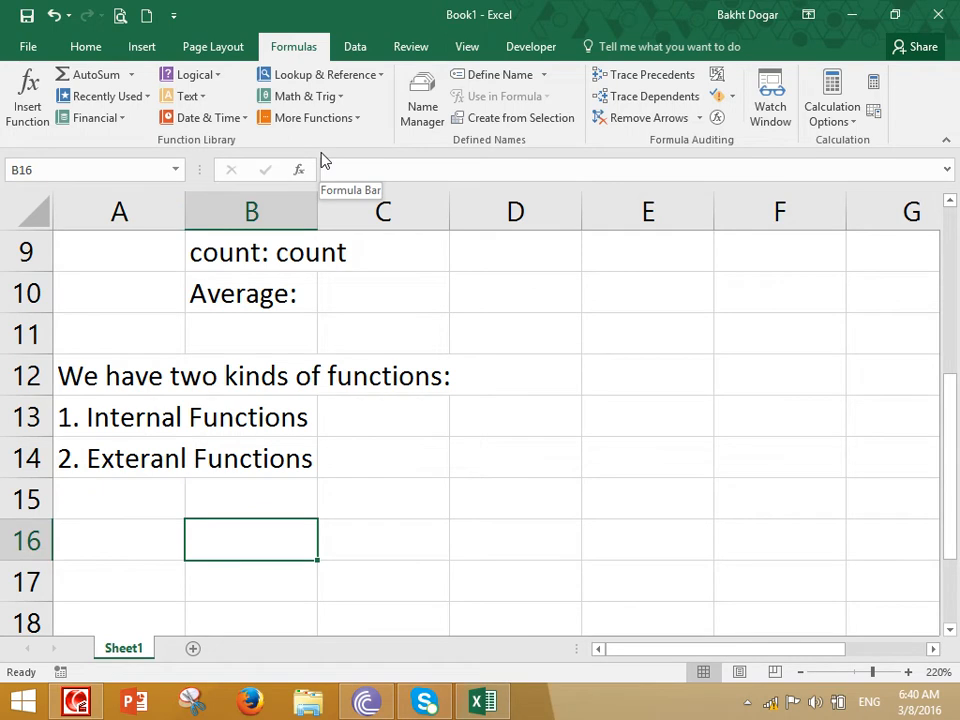
text(Internal F)
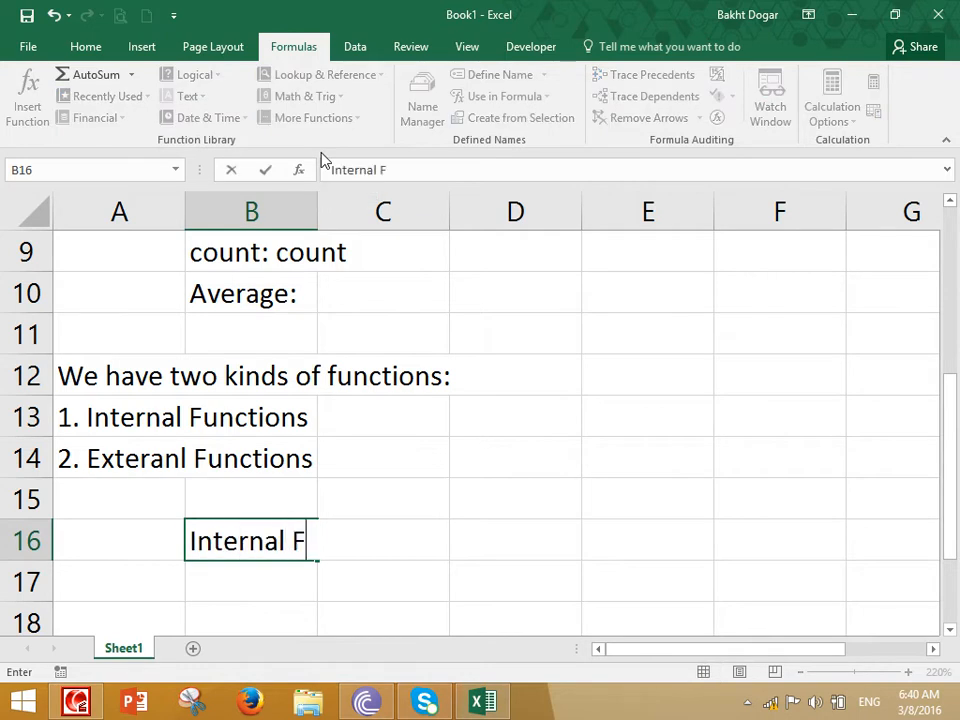
text(unctions:)
key(Return)
Enter the definition "Those functoins which are installed with any program." in cell B17
key(Right)
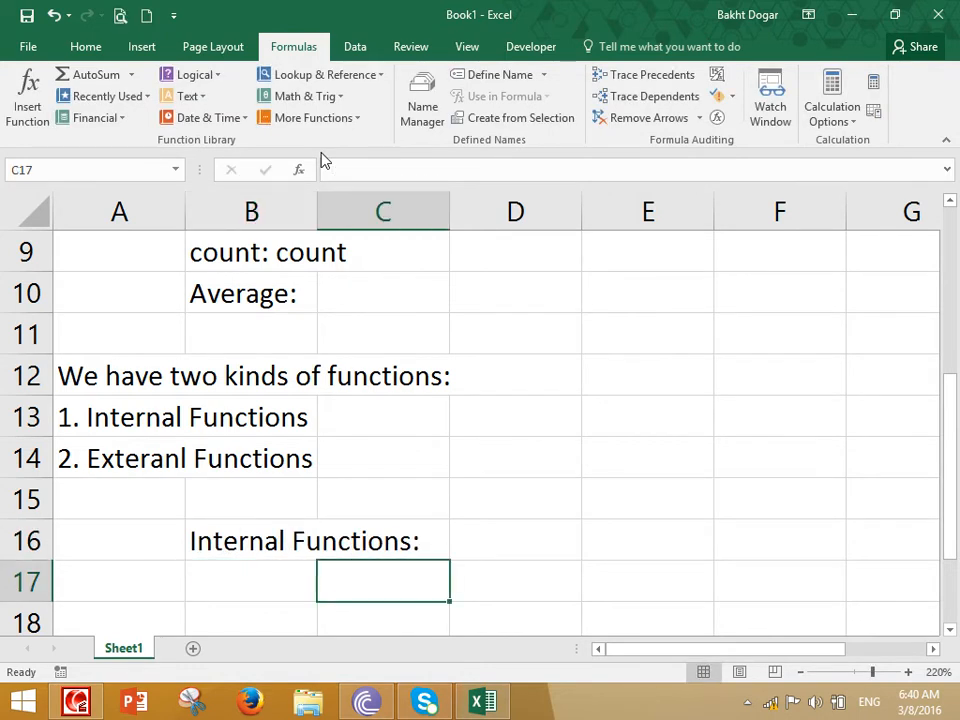
key(Left)
text(Those functoins which are installed with)
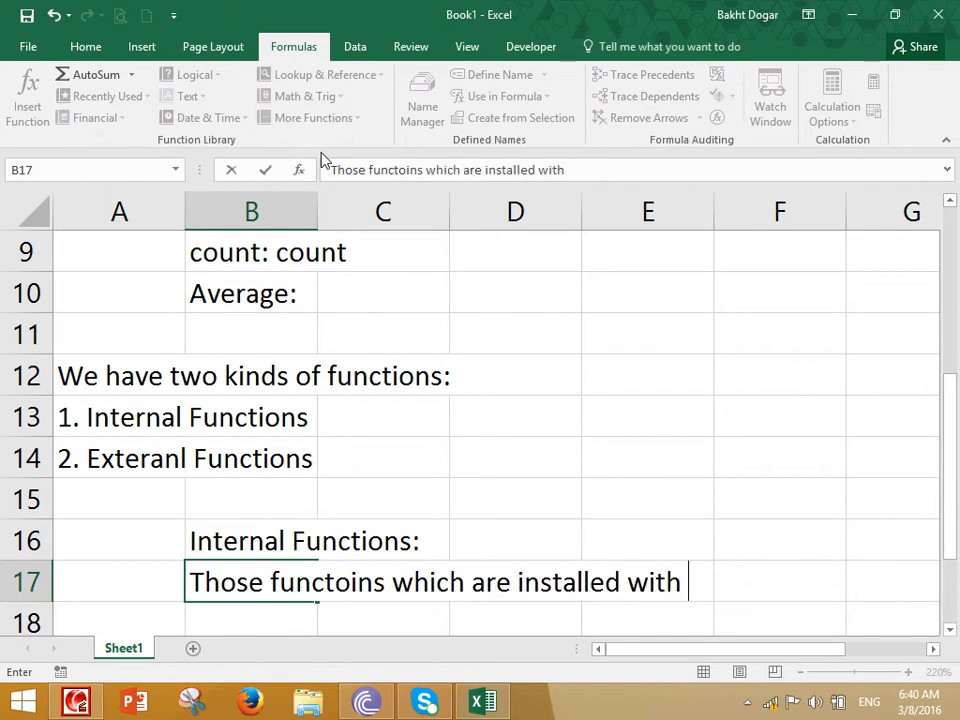
text( any program.)
key(Return)
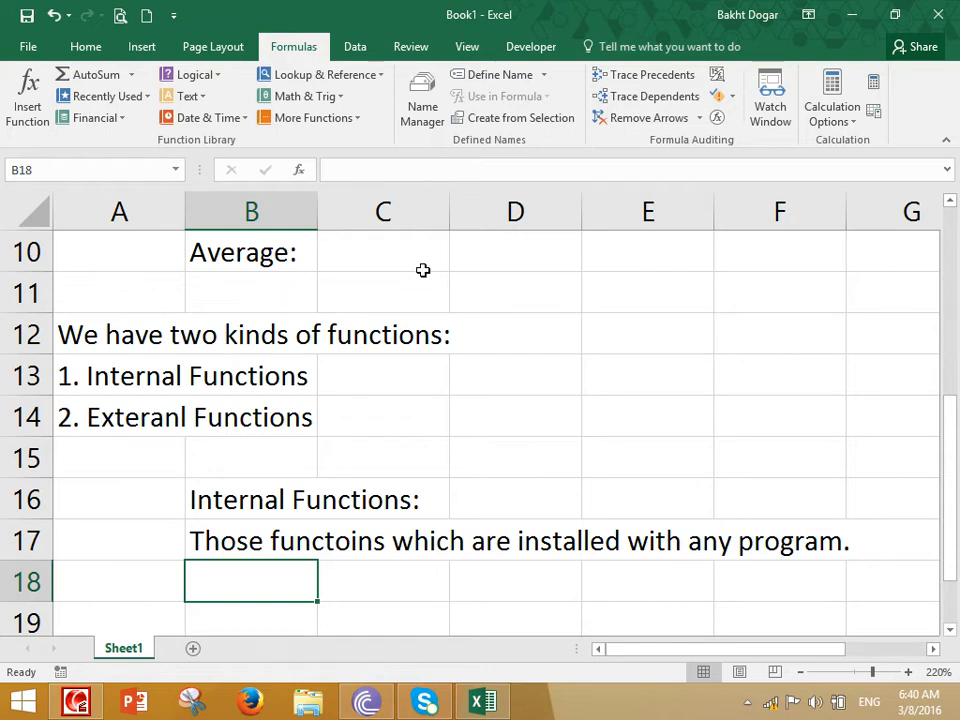
Enter the note "Internal Functions is also called Built in Functions." in cell B18
text(Internal Funcitgo)
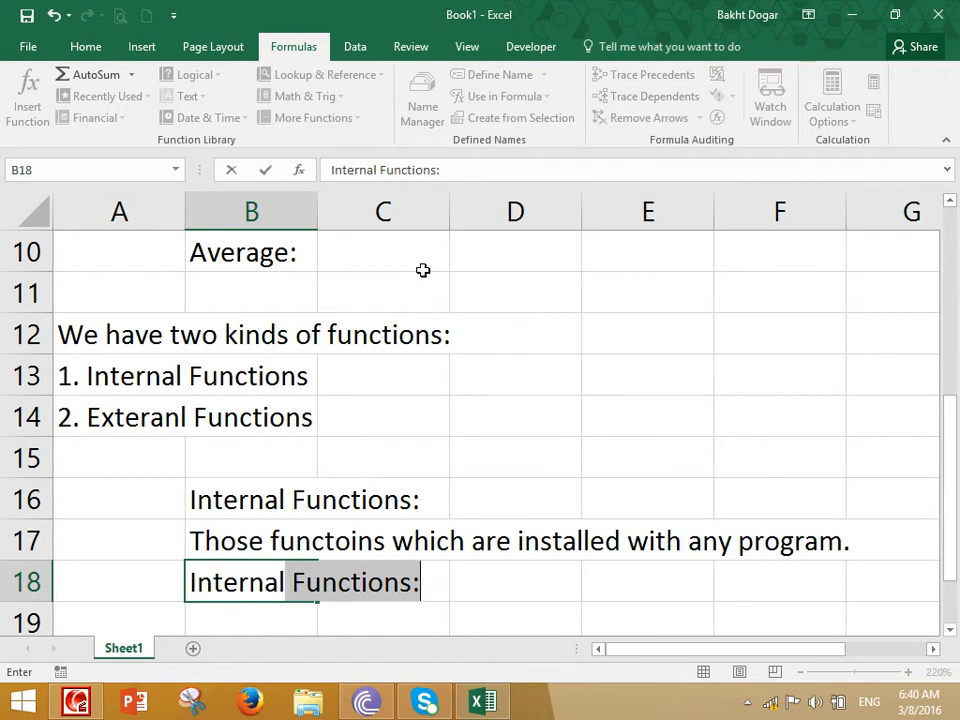
key(BackSpace)
key(BackSpace)
key(BackSpace)
text(t)
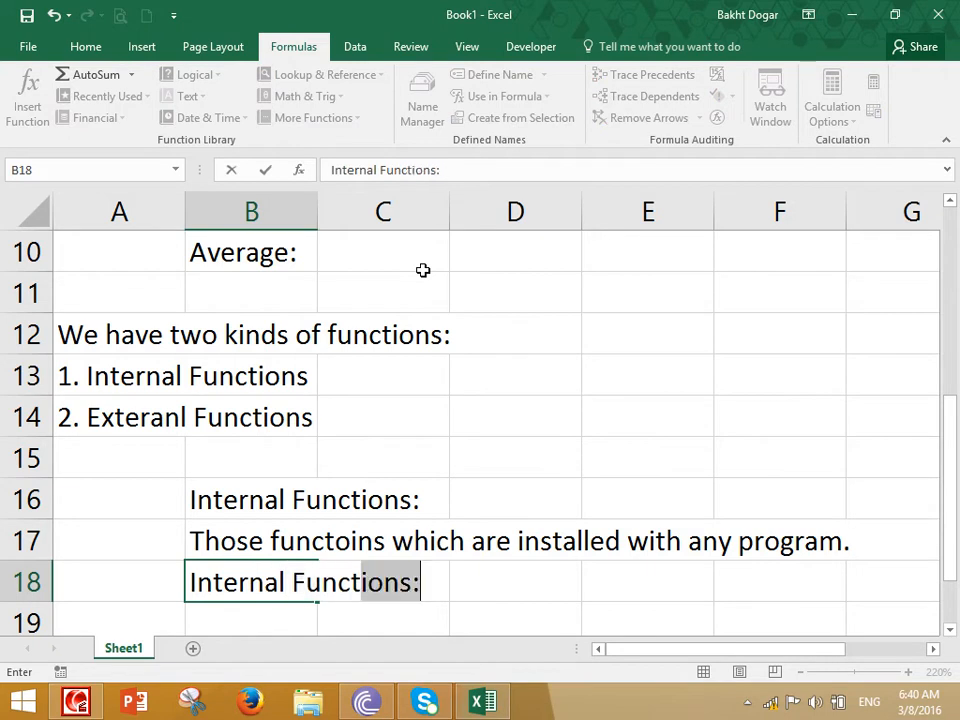
text(ions is also called)
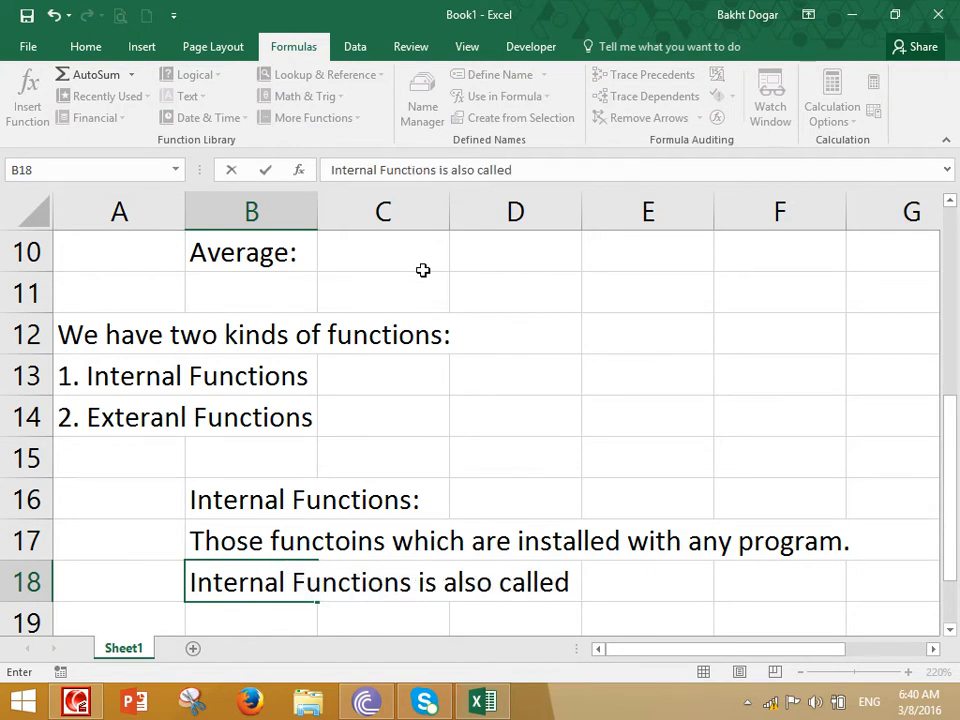
text( Built in Functions.)
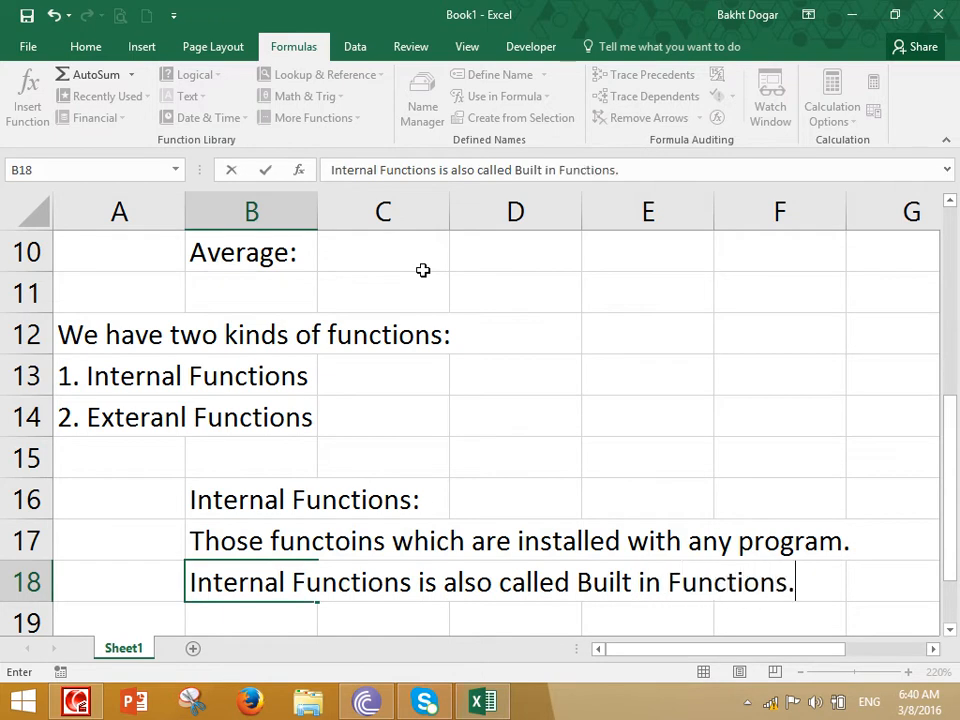
key(Return)
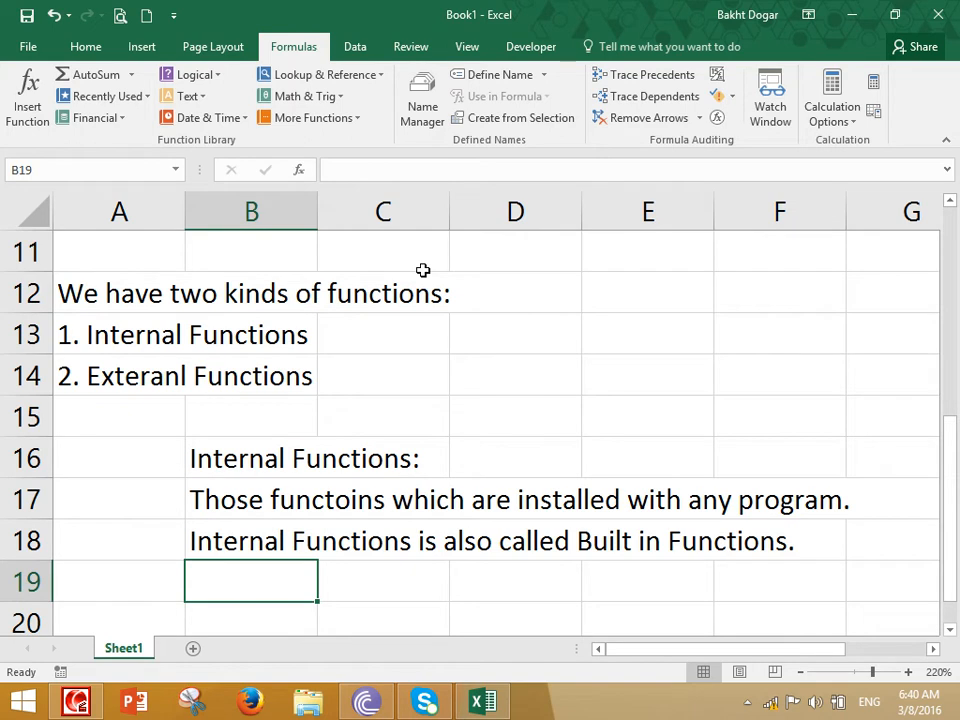
Enter "Example" in cell B19 and "Formula Tab" in cell B20 for the internal functions
text(Example)
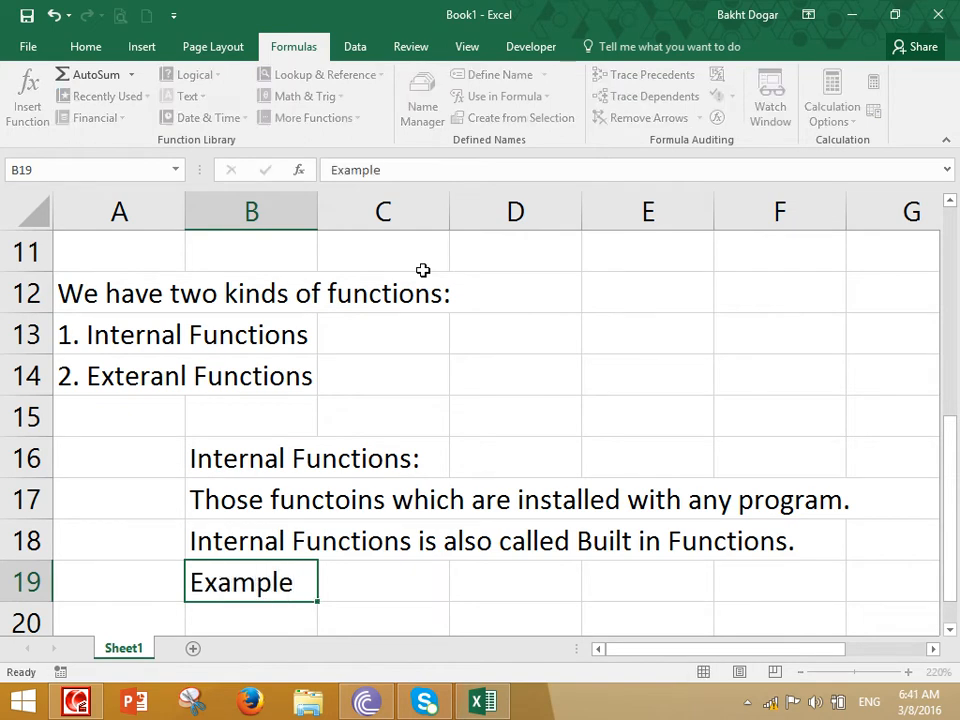
key(Return)
text(formula tab)
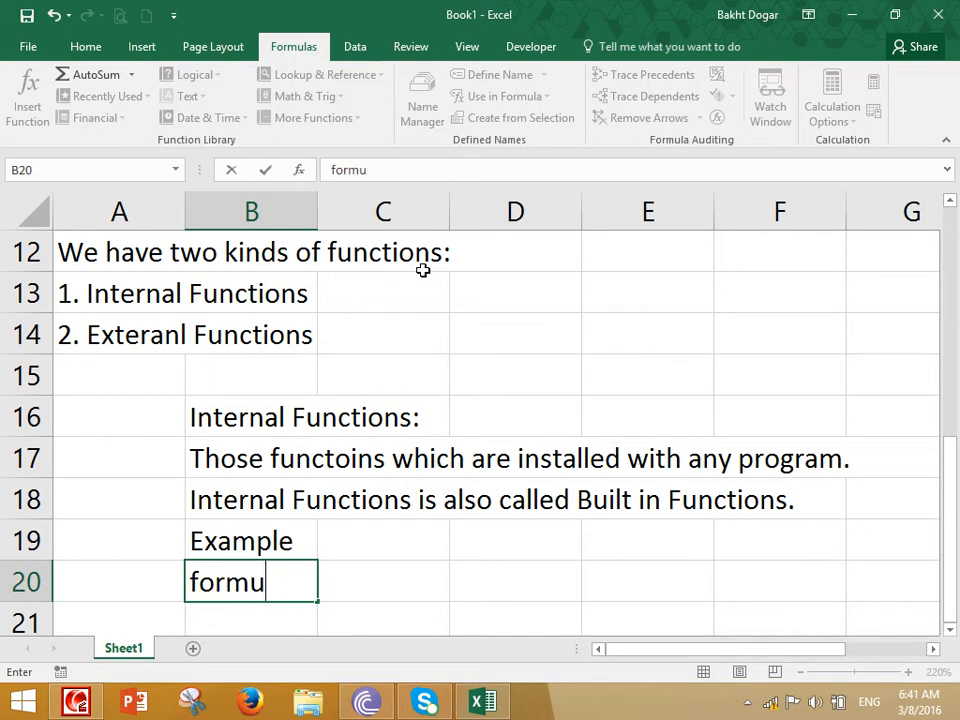
key(BackSpace)
key(BackSpace)
key(BackSpace)
key(BackSpace)
key(BackSpace)
key(BackSpace)
key(BackSpace)
key(BackSpace)
key(BackSpace)
key(BackSpace)
key(BackSpace)
text(Formula B)
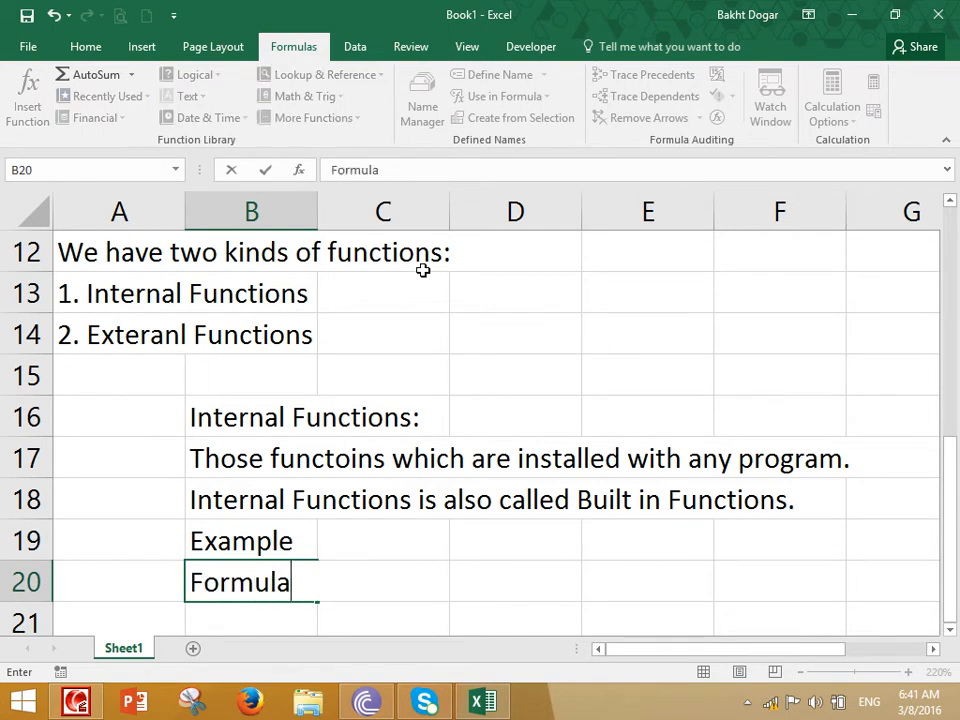
key(BackSpace)
text(Tabl)
key(Return)
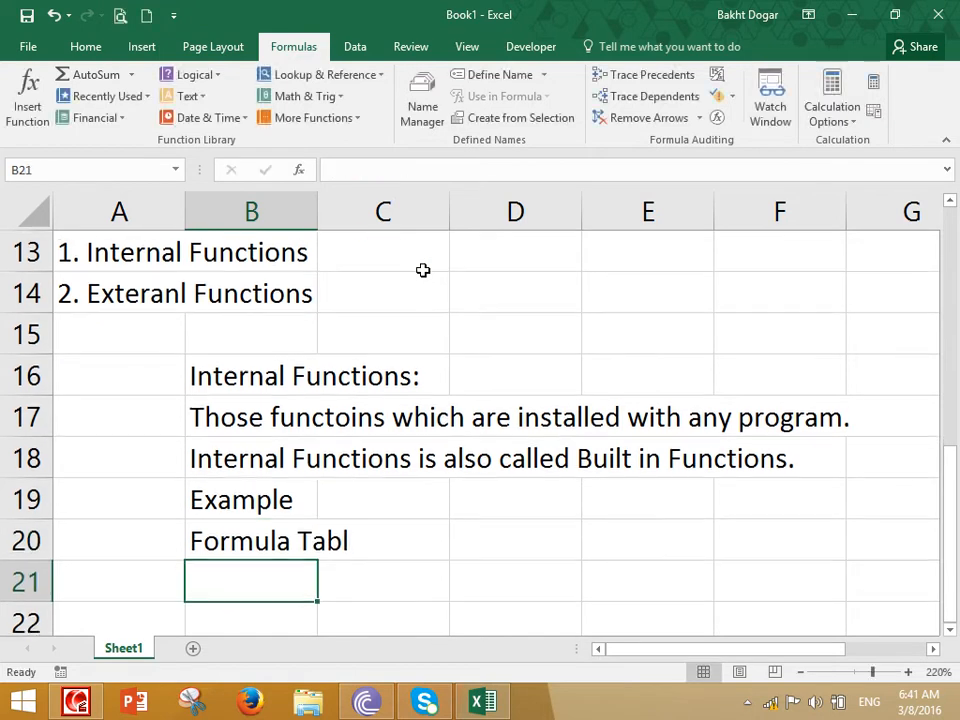
key(Up)
key(F2)
key(BackSpace)
key(Return)
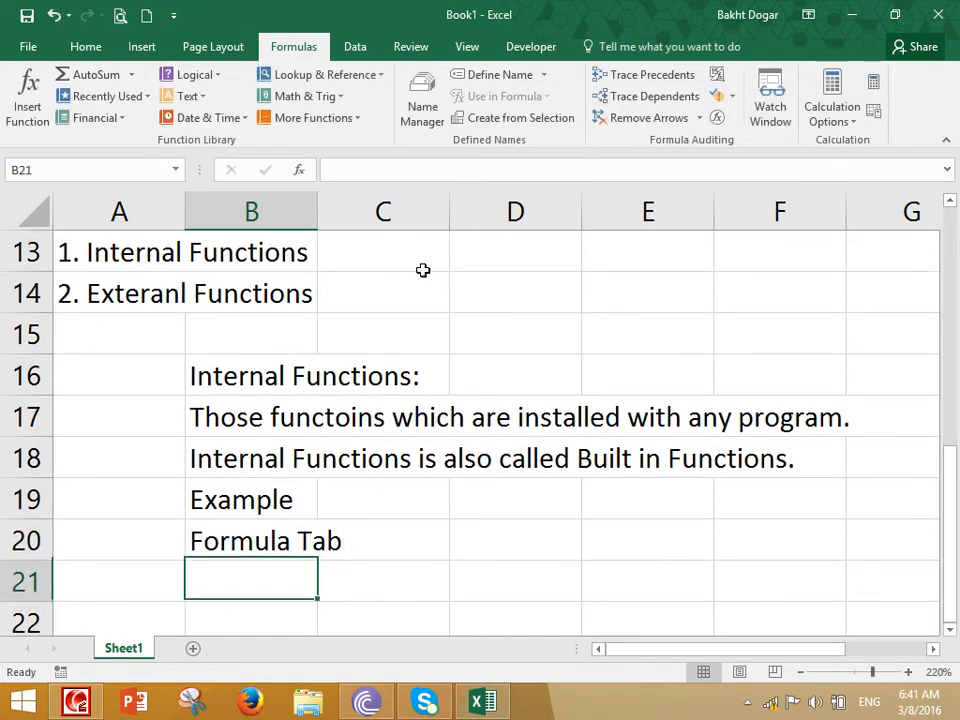
Enter the heading "External Functions:" in cell B22, leaving row 21 blank
key(Down)
key(Down)
key(Down)
key(Up)
key(Up)
text(External )
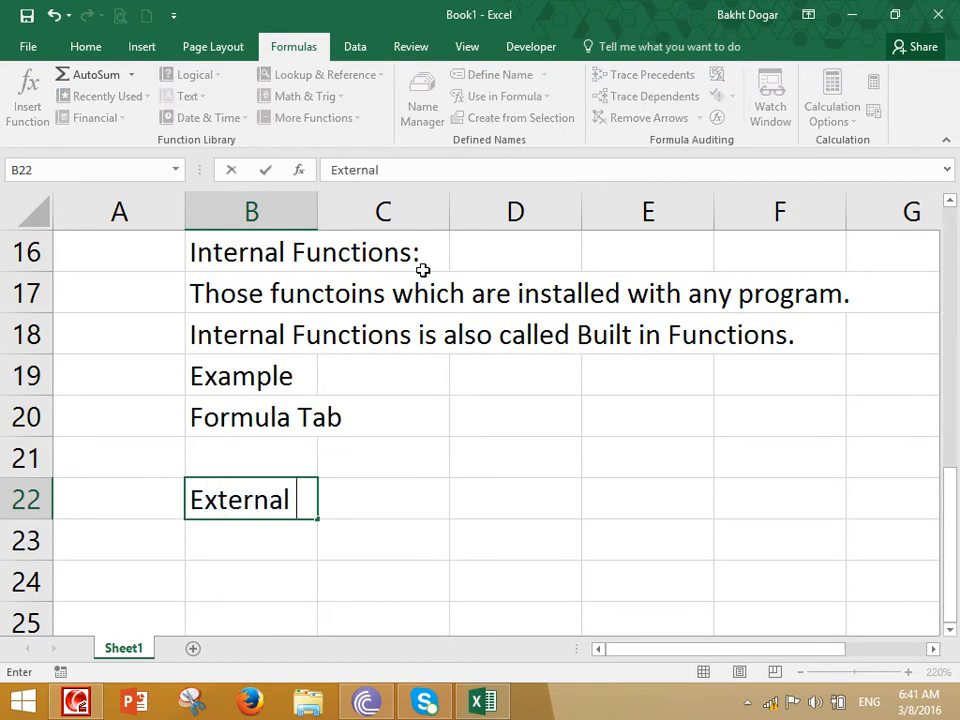
text(Functions:)
key(Return)
Enter the definition "Those function which can be installed from other sources." in cell B23
text(Thjose)
key(BackSpace)
key(BackSpace)
key(BackSpace)
key(BackSpace)
text(ose )
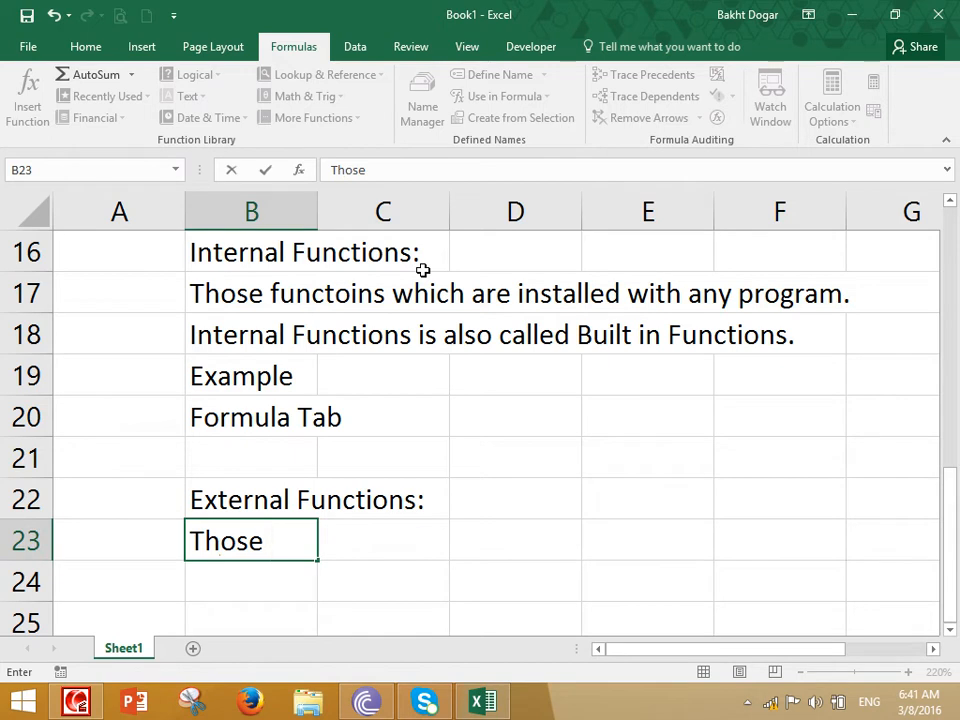
text(function which are)
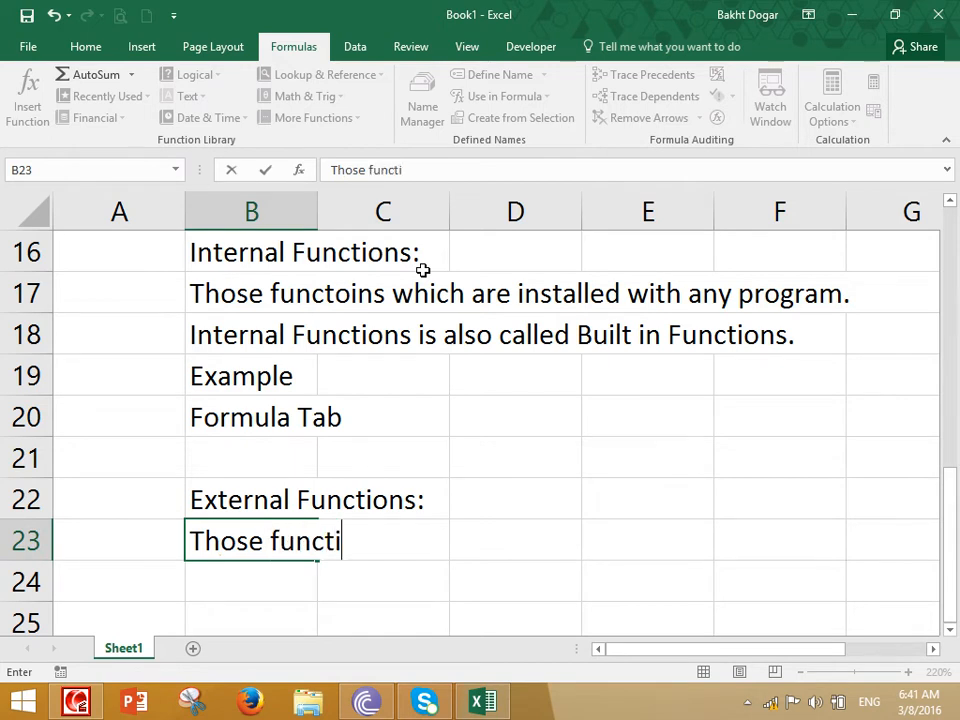
key(BackSpace)
key(BackSpace)
key(BackSpace)
text(can)
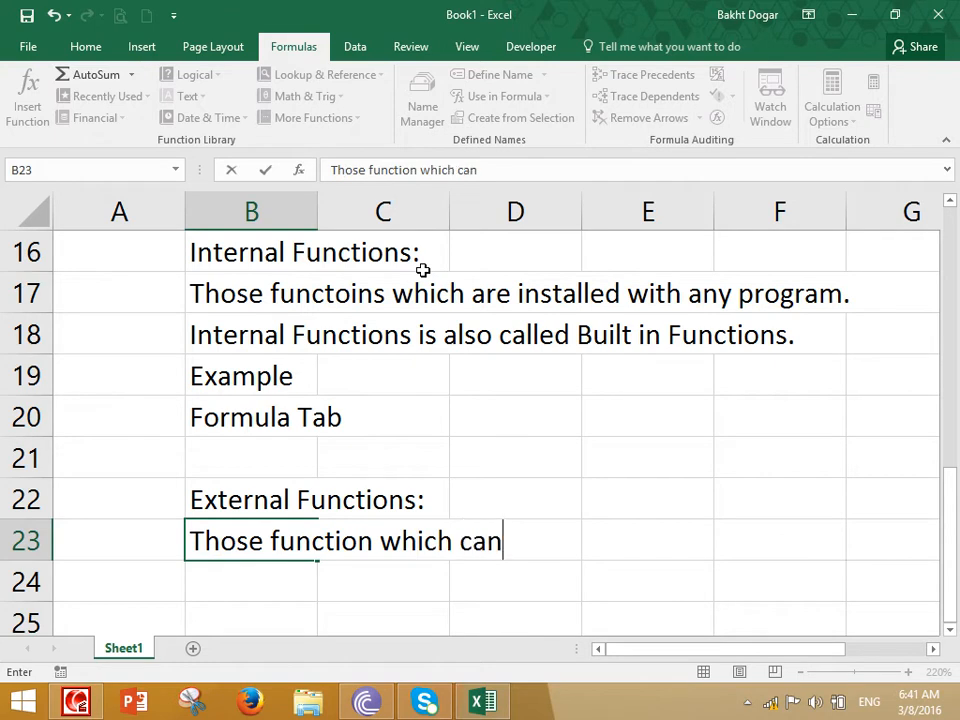
text( be installed f)
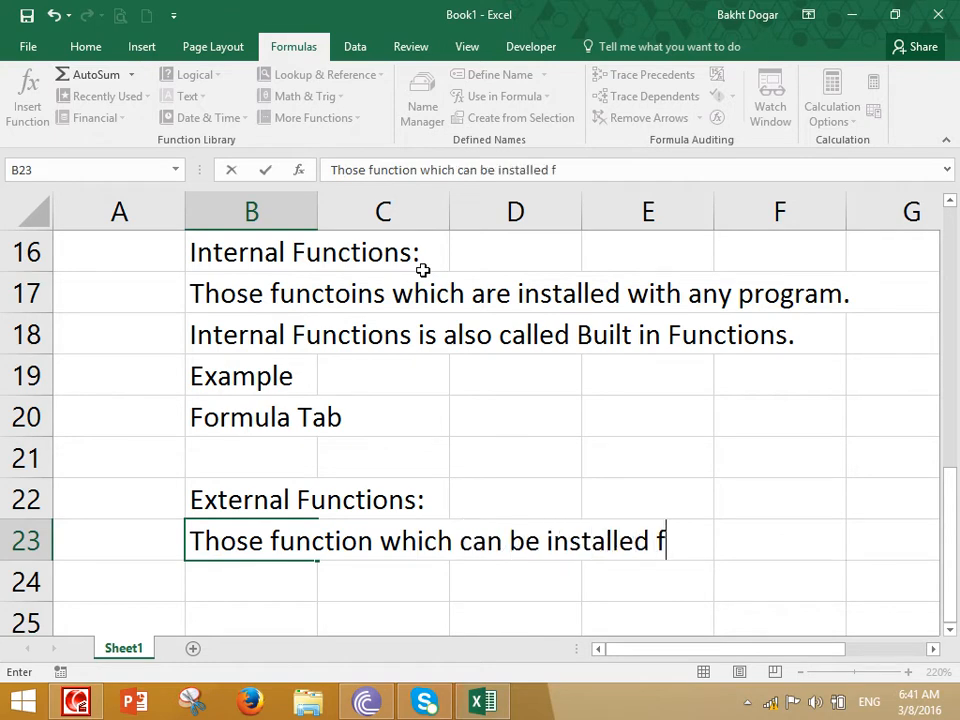
text(rom other sources)
key(BackSpace)
key(BackSpace)
text(sources.)
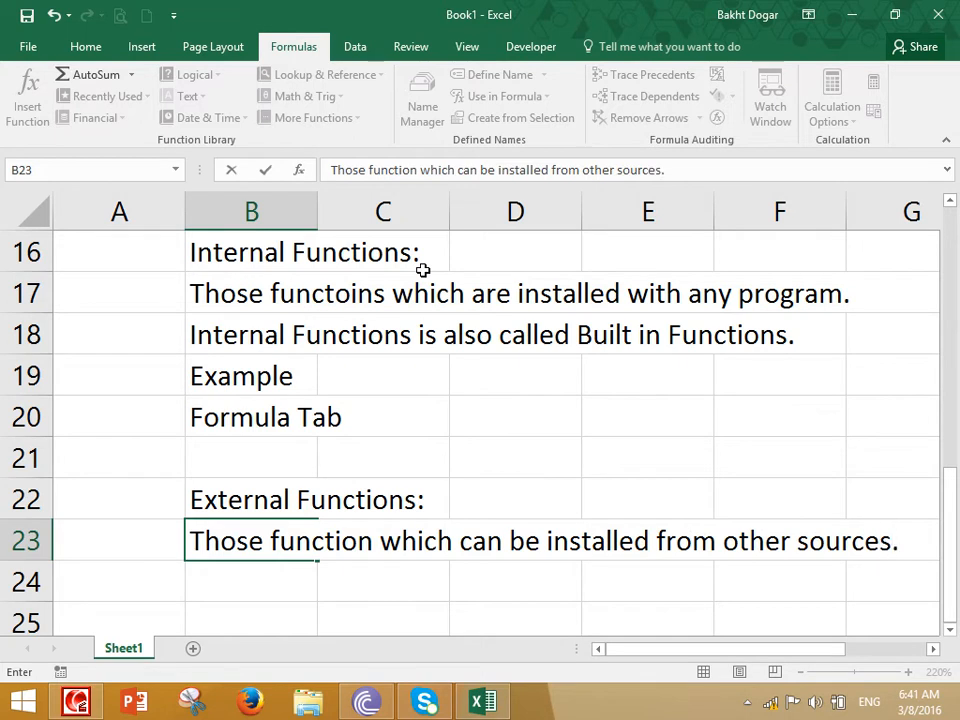
key(Return)
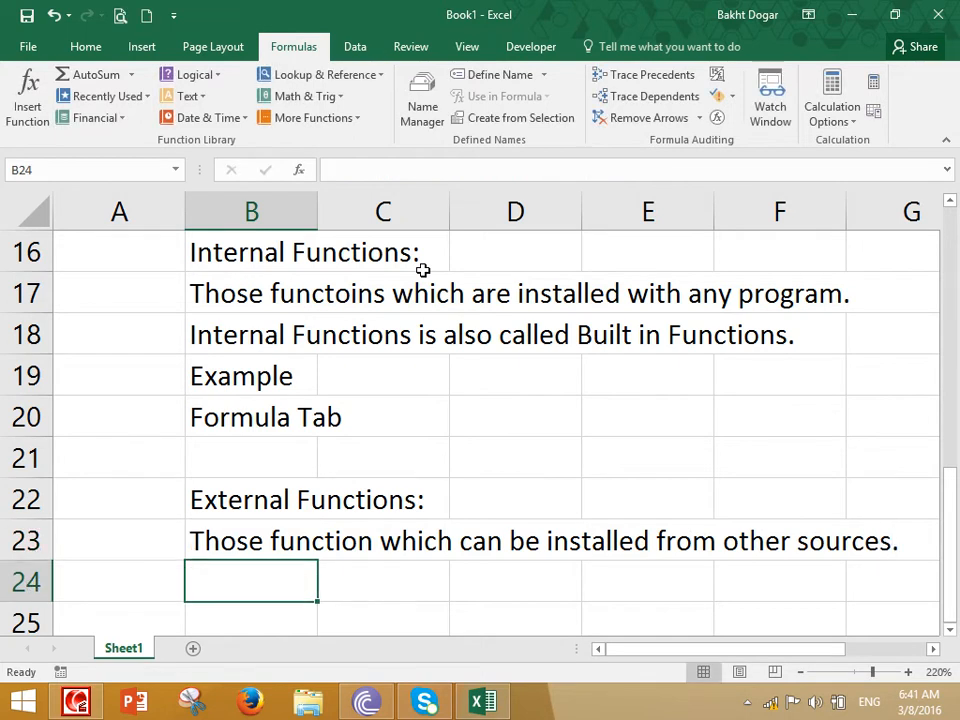
Enter "Internet Download" in cell B24 as the first source of external functions
text(Internet dow)
key(BackSpace)
key(BackSpace)
key(BackSpace)
key(BackSpace)
key(BackSpace)
key(BackSpace)
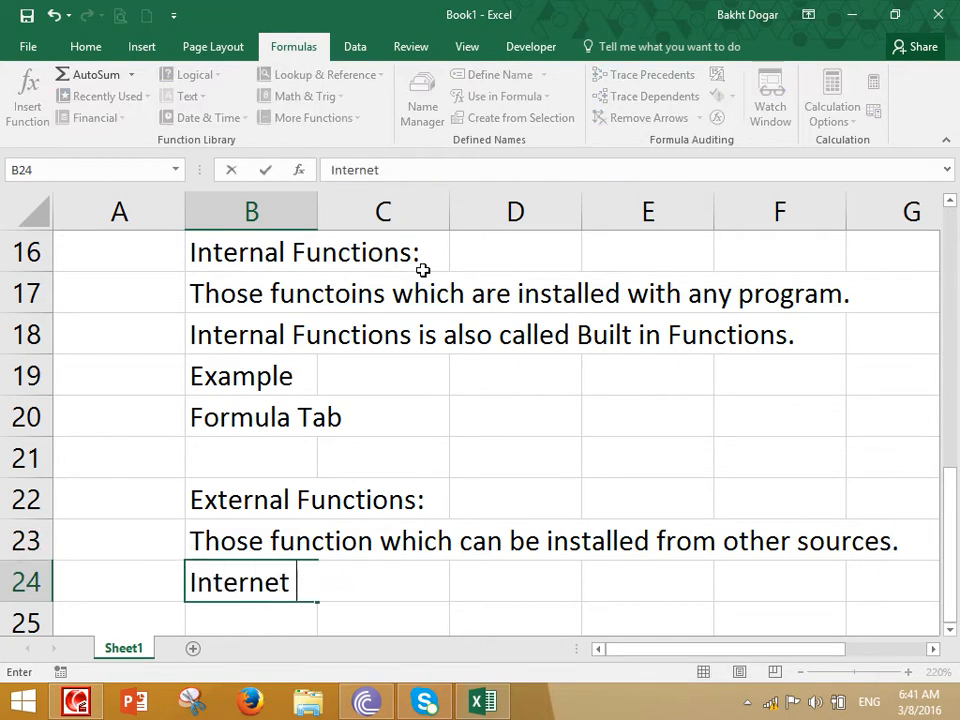
text(et Download)
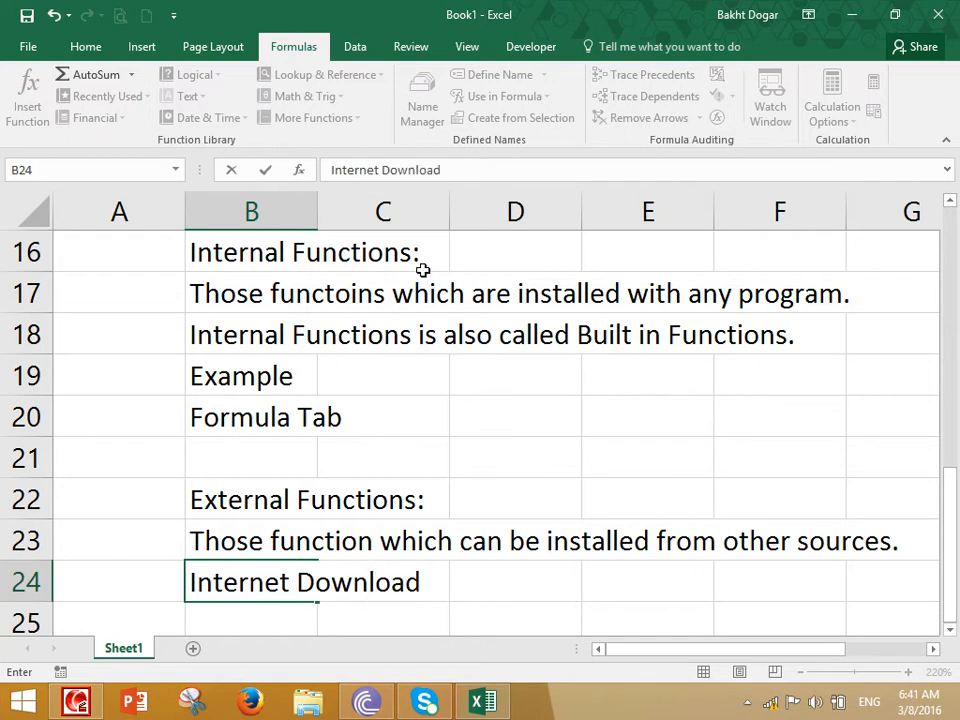
key(Return)
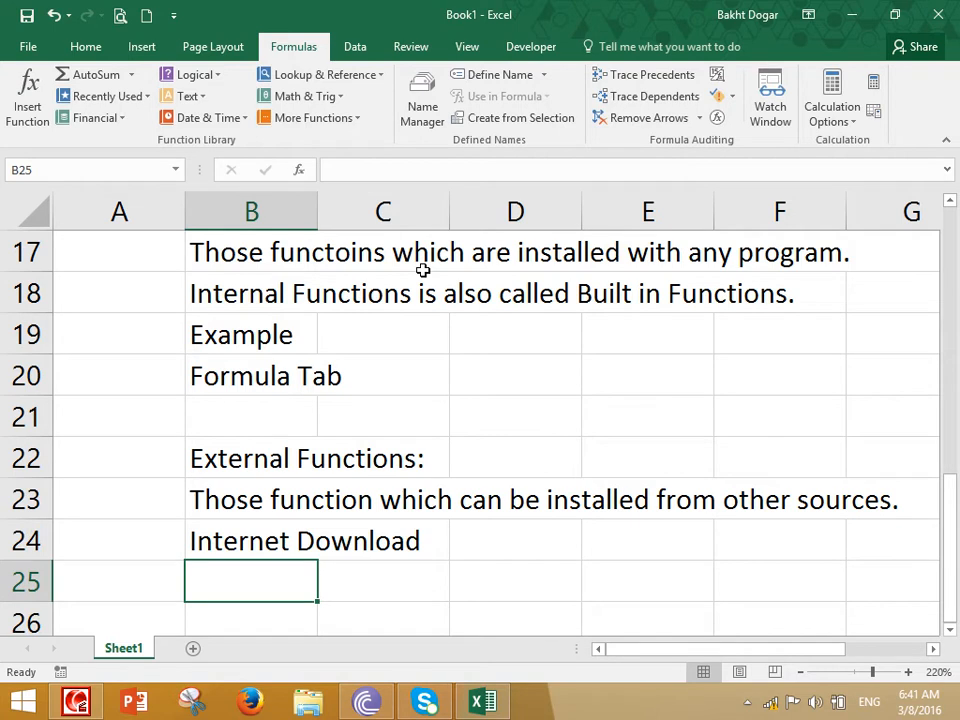
Add two more sources of external functions: "CD Install" in cell B25 and "Programmer Creation" in cell B26
text(CD Install)
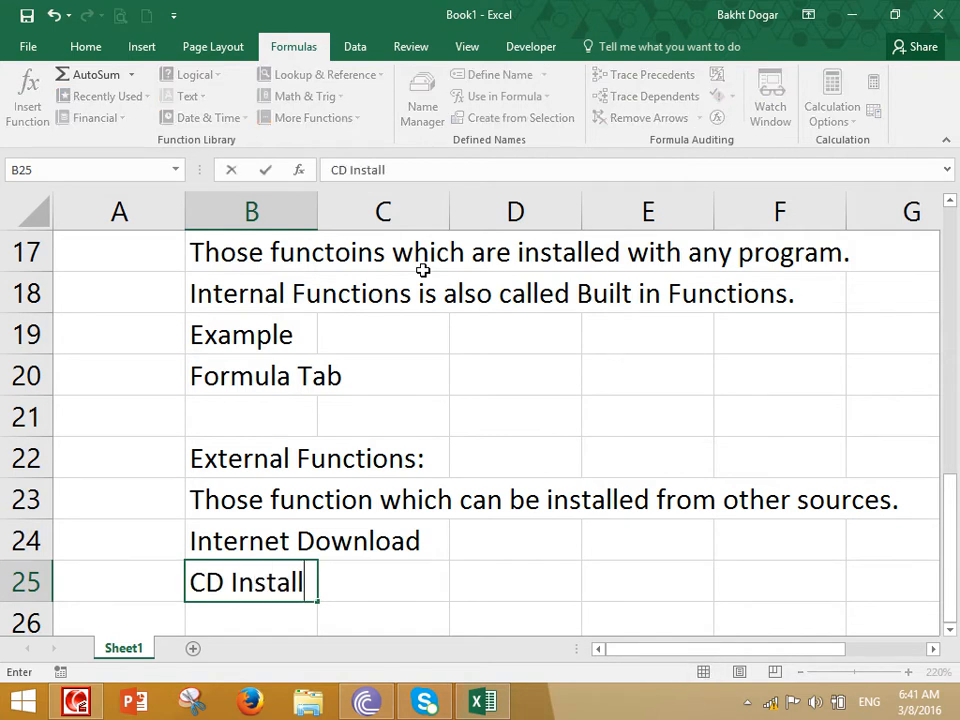
key(Return)
text(Programmer )
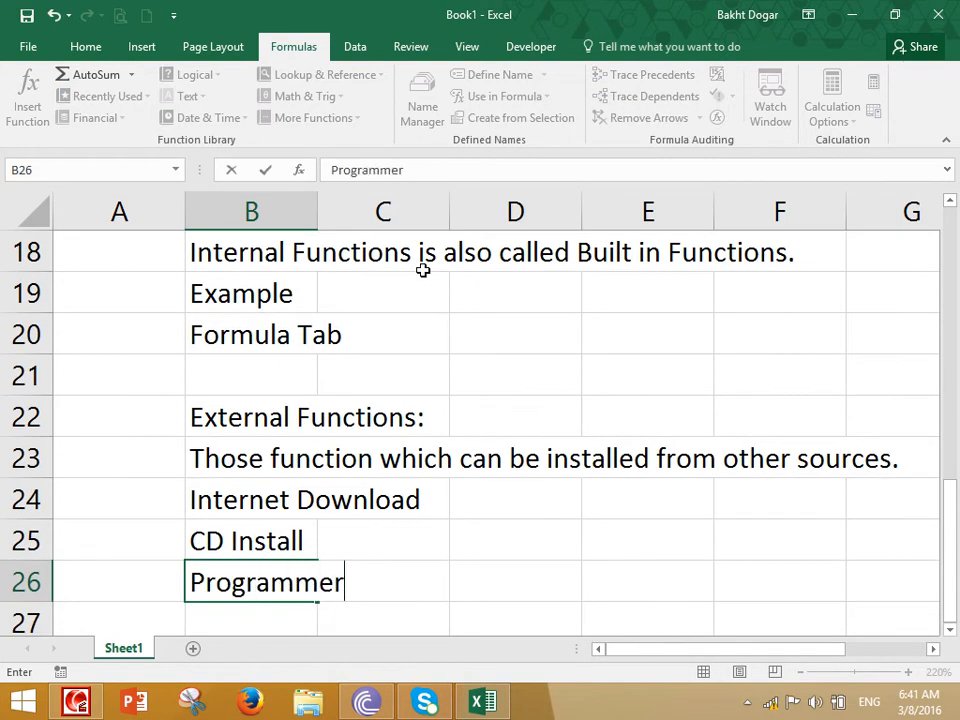
text(Creation)
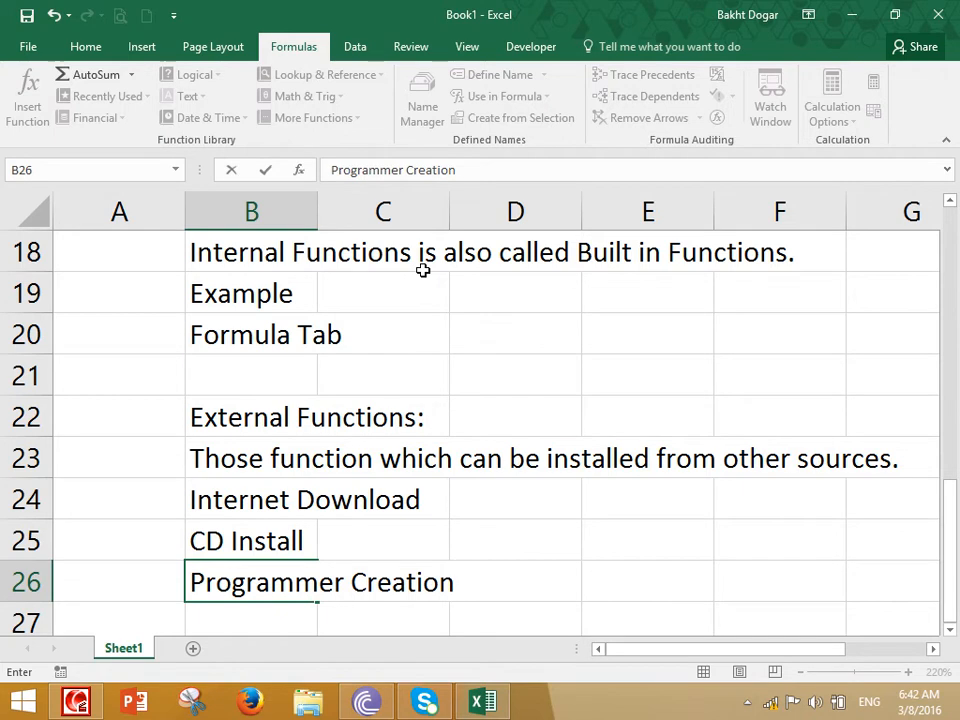
key(Return)
key(Return)
key(Return)
key(Return)
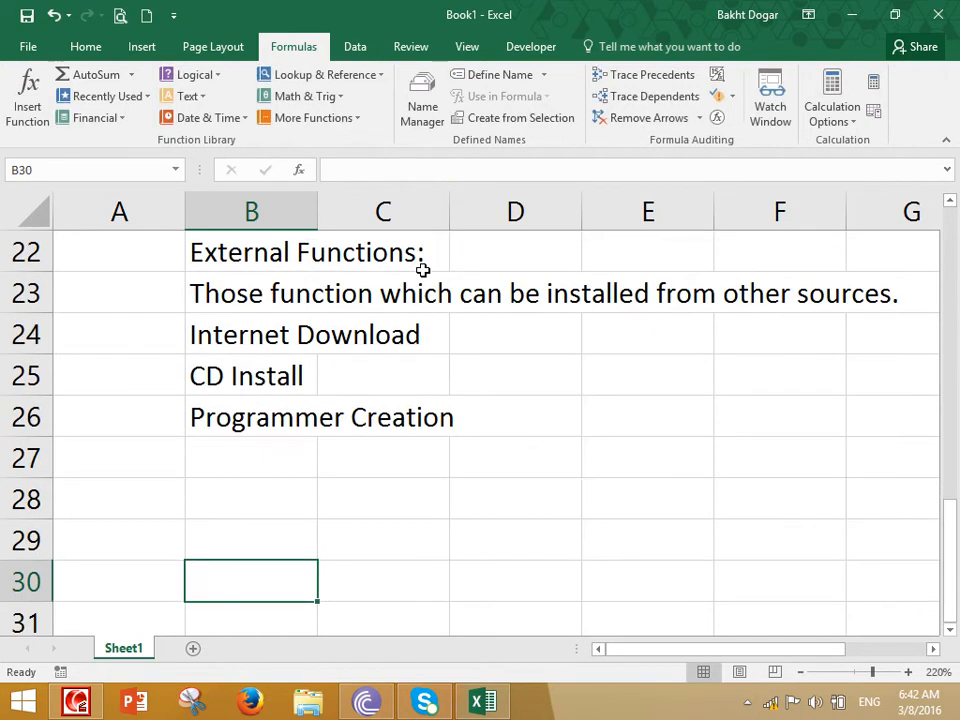
Confirm the "Programmer Creation" entry in cell B26 and move to the empty cell C28
key(Up)
key(Up)
key(Right)
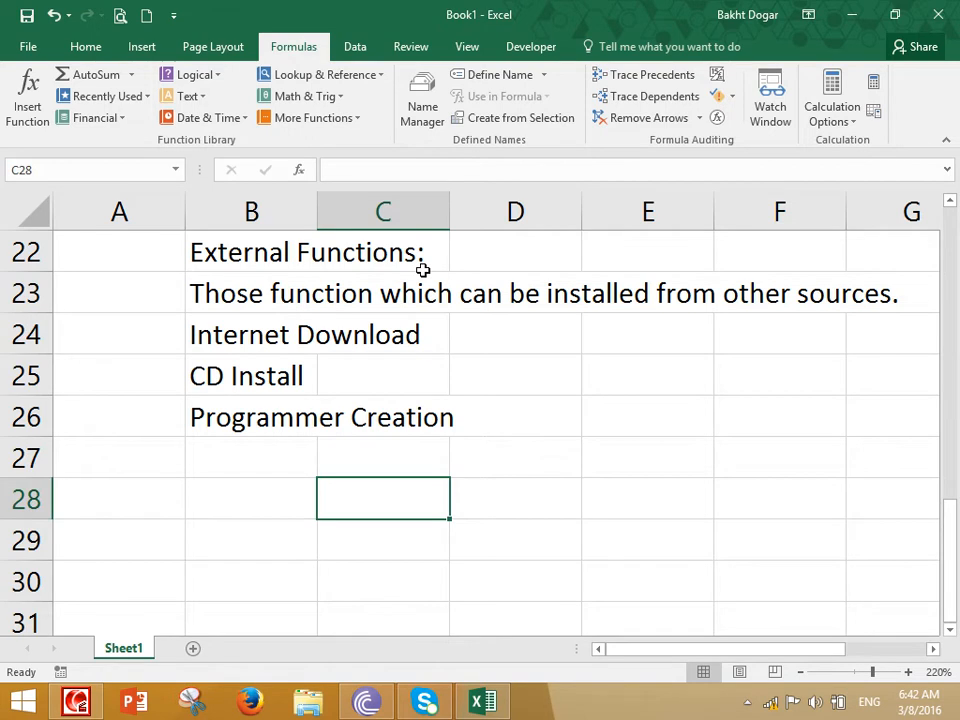
text(=Minus)
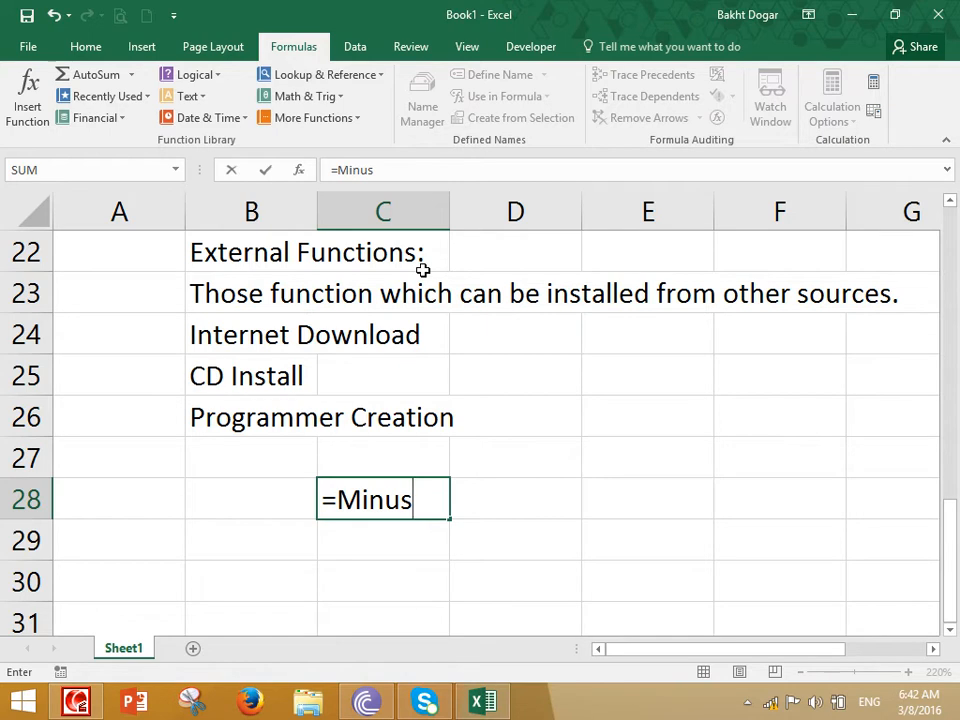
key(Escape)
text(=)
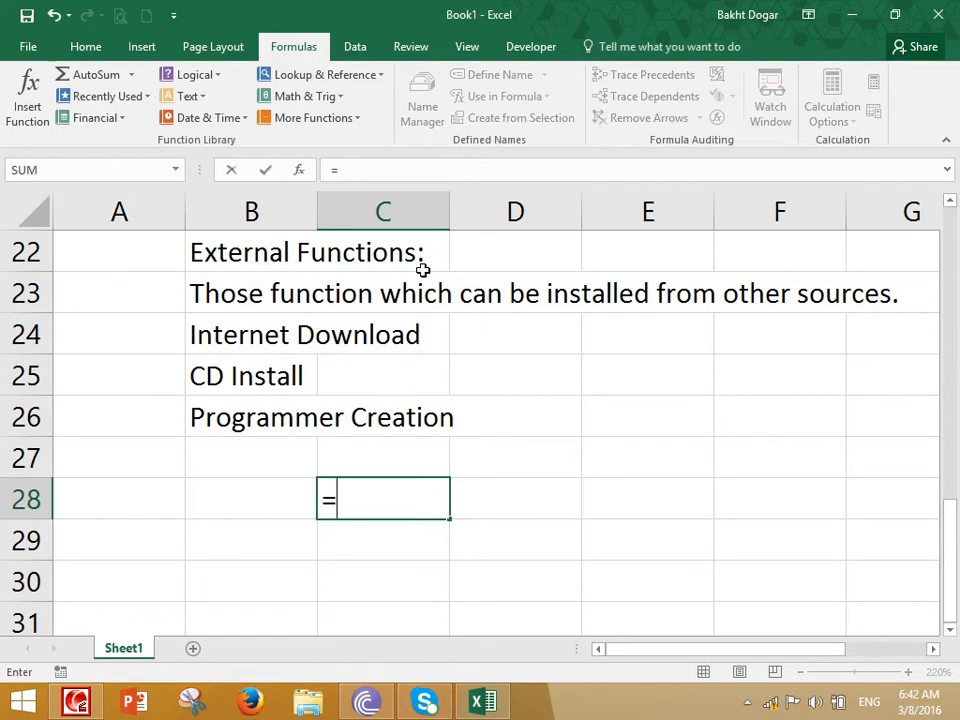
key(Up)
text(-C27)
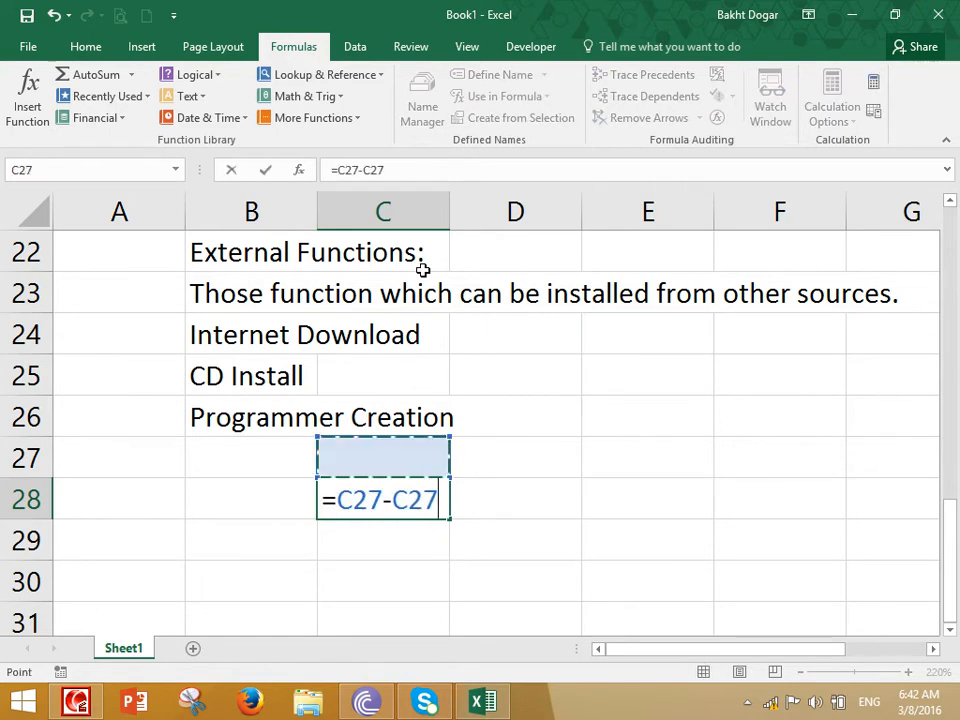
key(Escape)
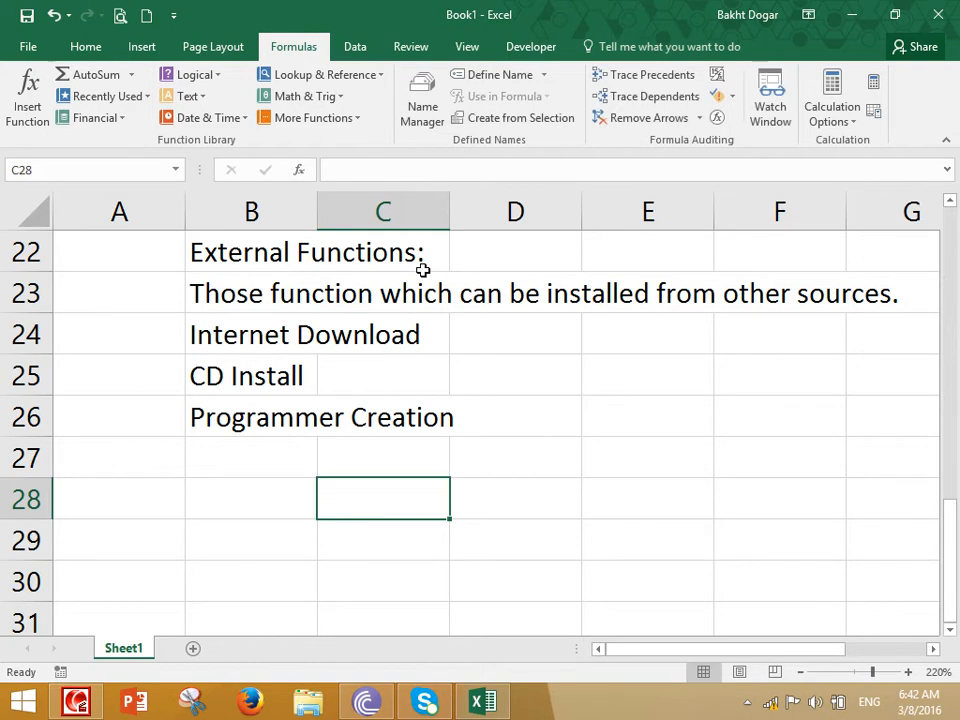
Try the subtraction formula =800-10 in cell C28 and clear the cell again
text(=800)
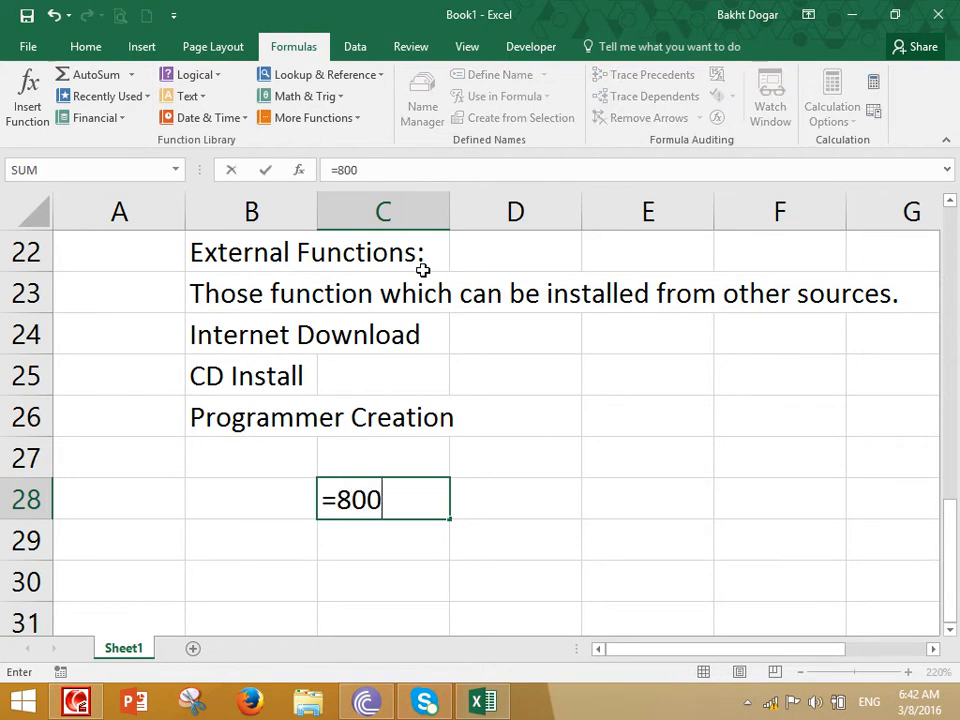
text(-10)
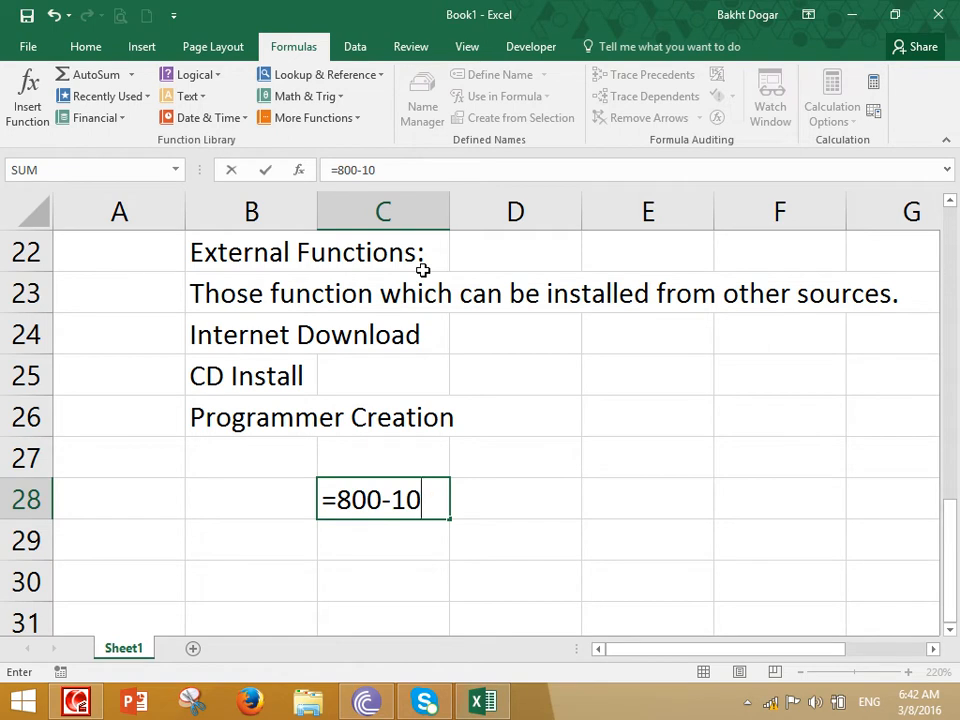
key(Return)
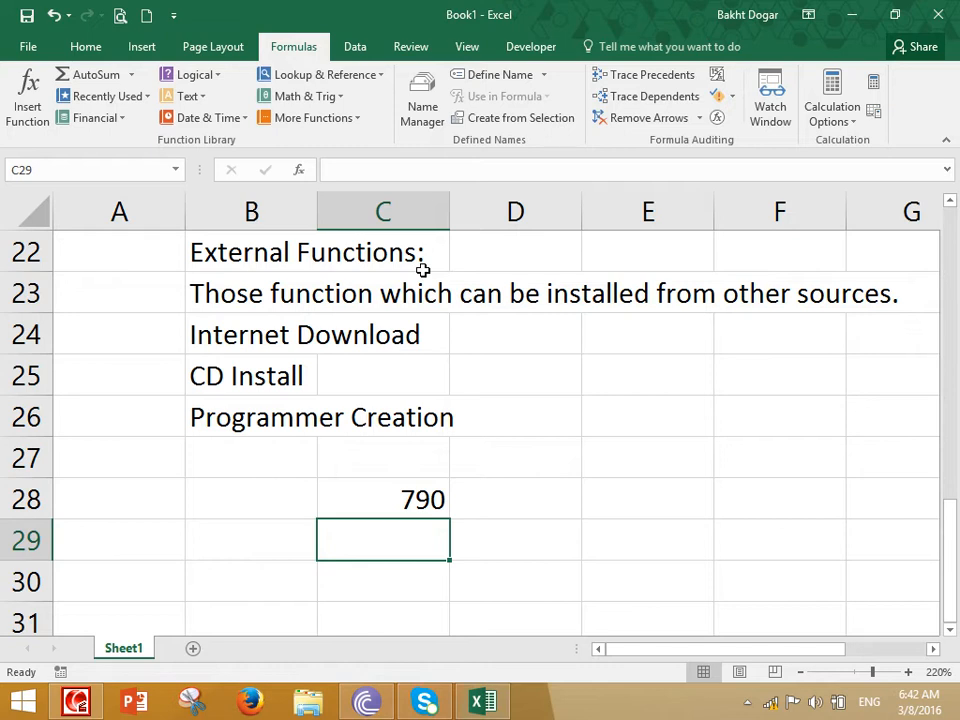
key(Up)
key(Up)
key(Down)
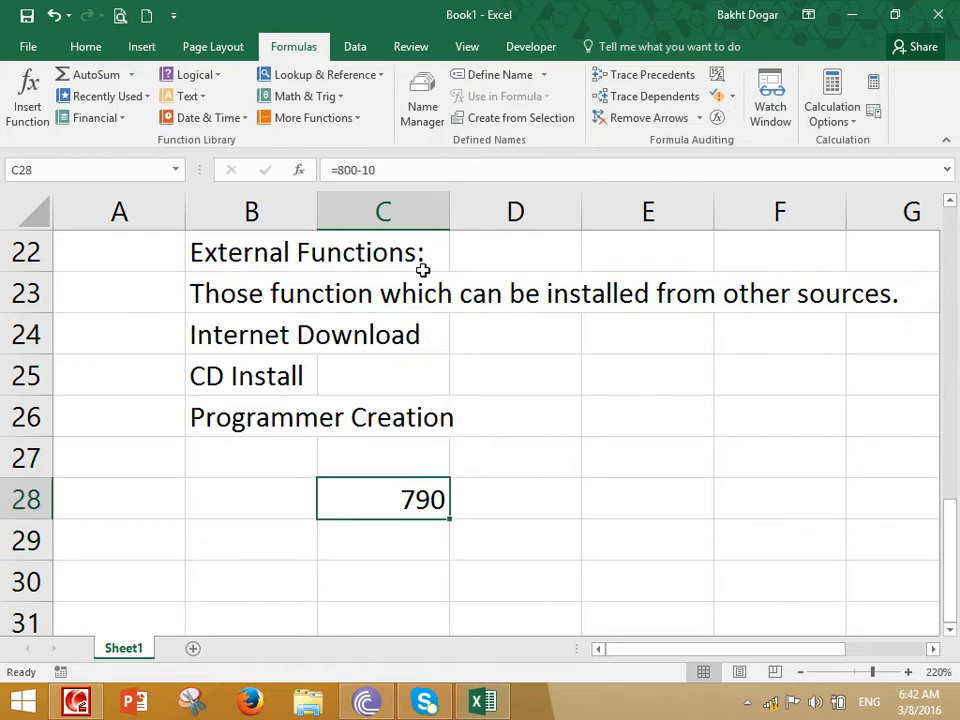
key(Delete)
List the example operations "Division" in cell B28 and "Minus" in cell B29
key(Right)
key(Up)
key(Up)
key(Right)
key(Left)
key(Down)
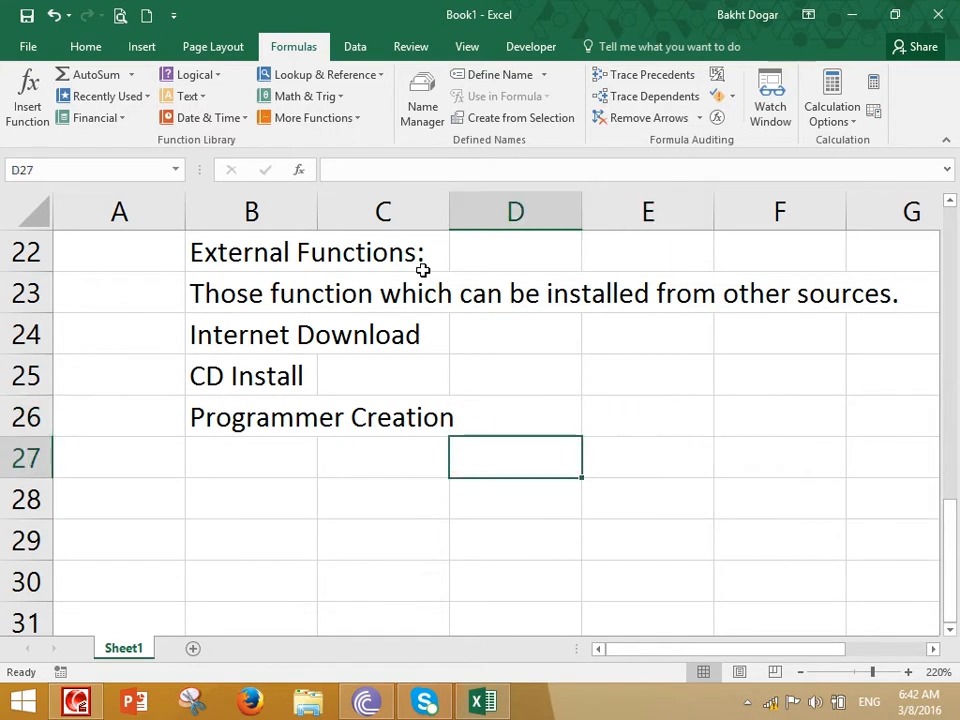
key(Down)
key(Left)
key(Left)
text(Di vision)
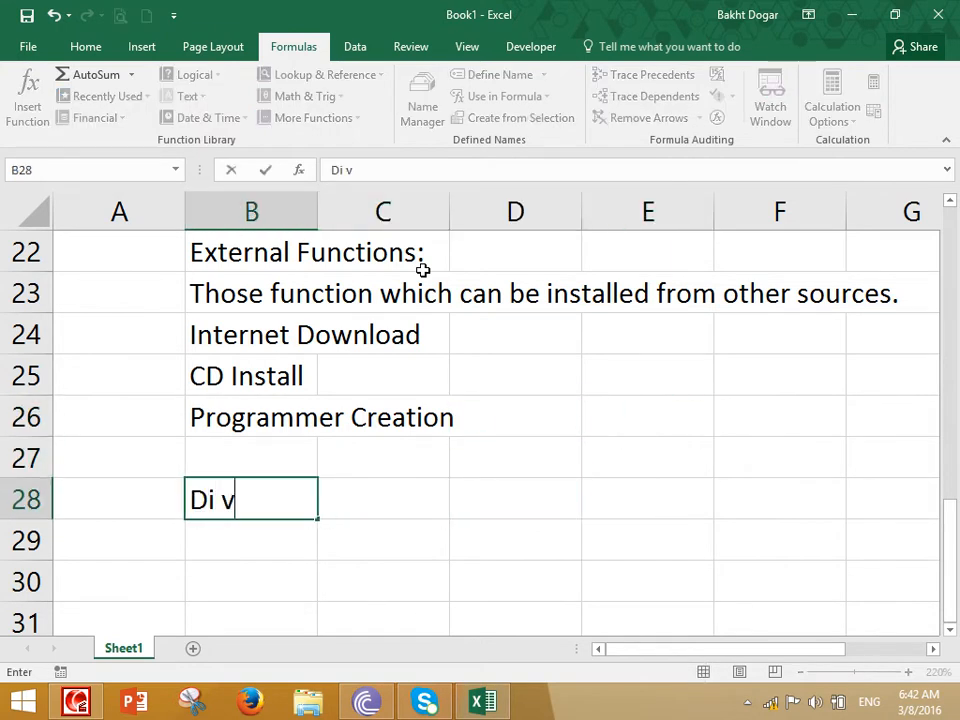
key(BackSpace)
key(BackSpace)
key(BackSpace)
key(BackSpace)
key(BackSpace)
key(BackSpace)
text(i)
key(BackSpace)
key(BackSpace)
text(vision)
key(Return)
text(Minus)
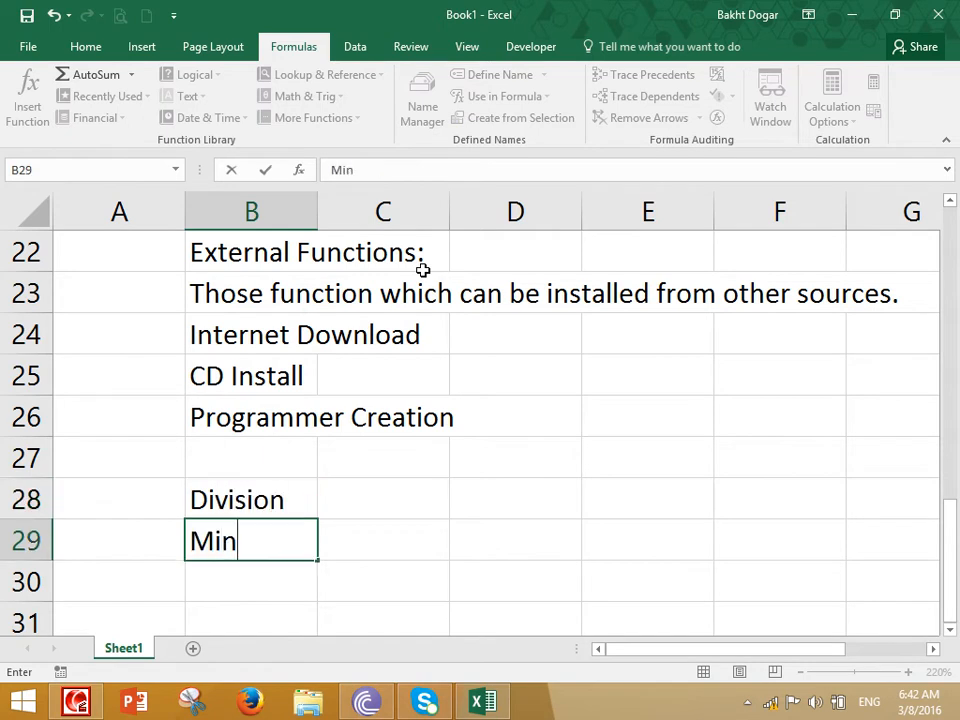
key(Return)
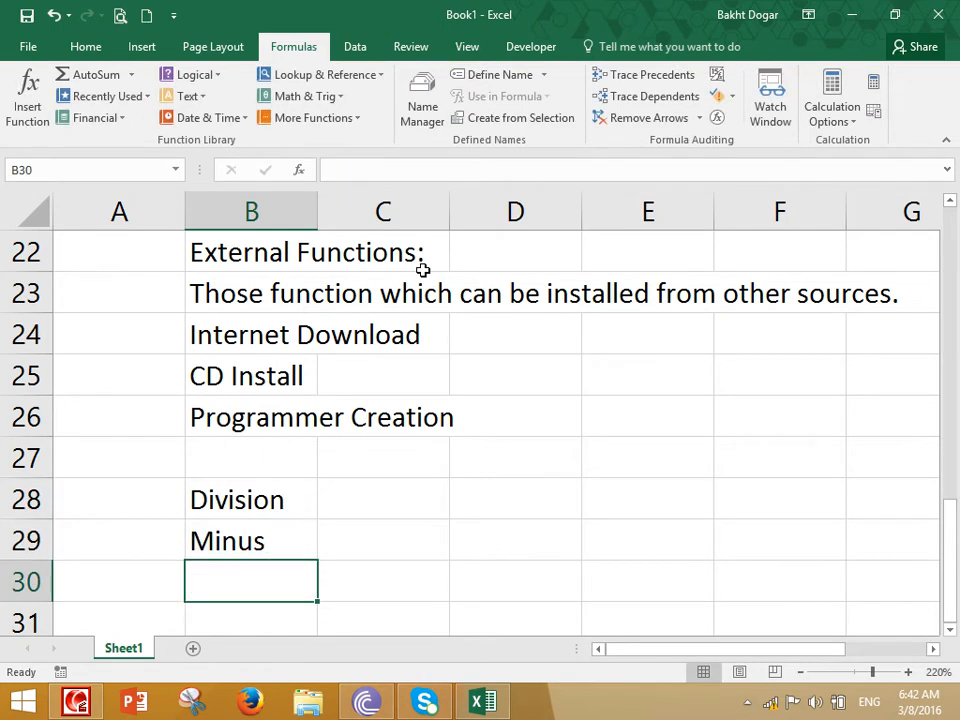
Create a "Salary" column headed in cell E26, with the values 100, 200, 300 and 400 in E27:E30
key(Right)
key(Up)
key(Up)
key(Up)
key(Right)
key(Right)
key(Up)
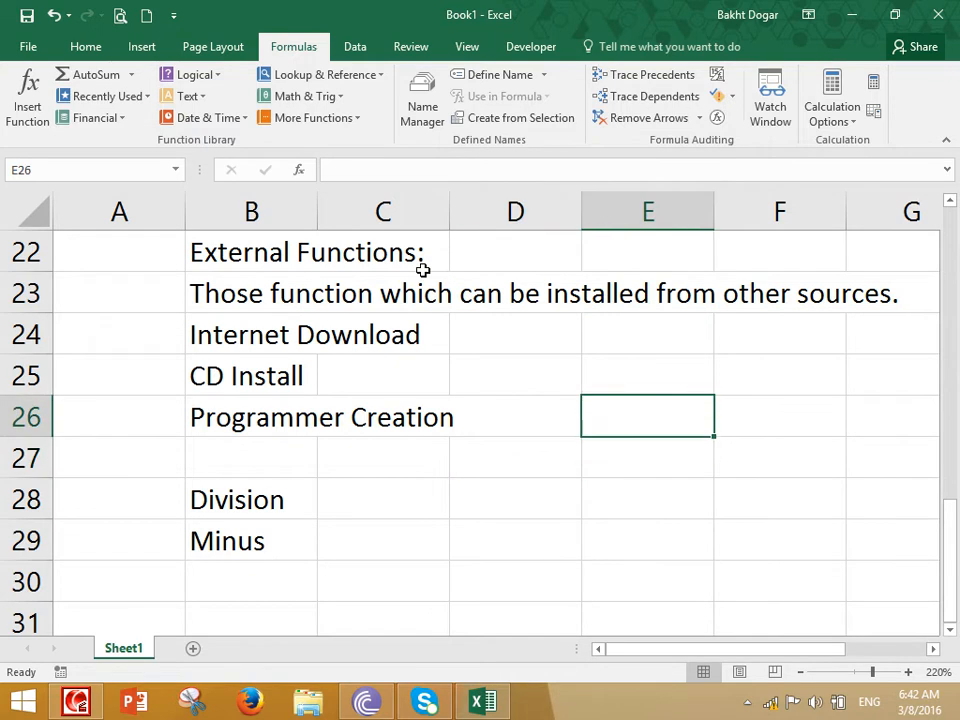
text(Salary)
key(Return)
text(100)
key(Return)
text(200)
key(Return)
text(300)
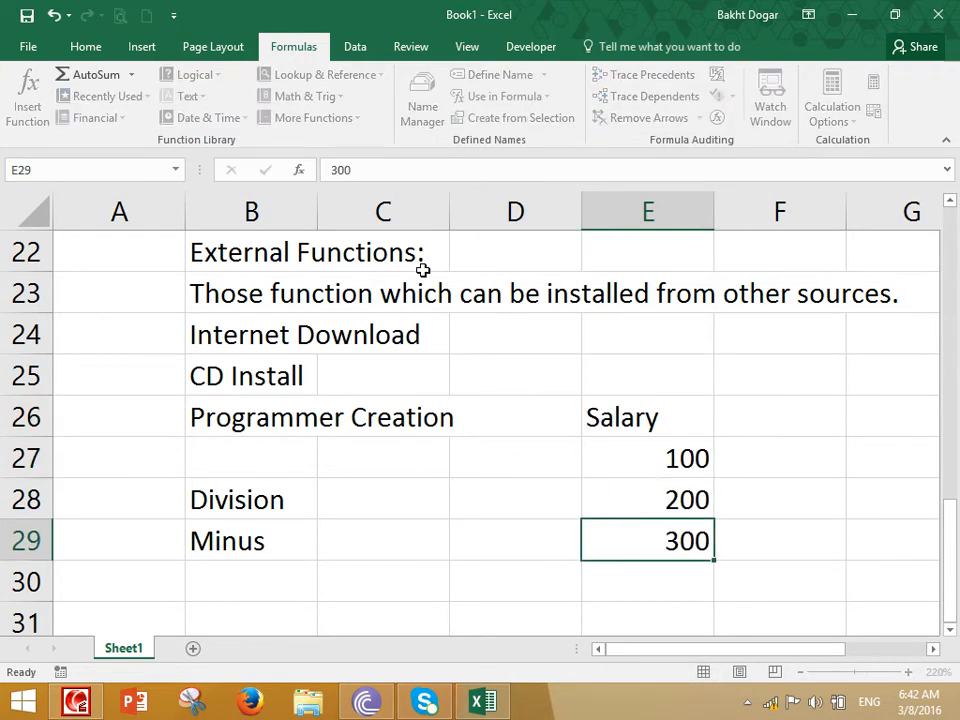
key(Return)
text(400)
key(Return)
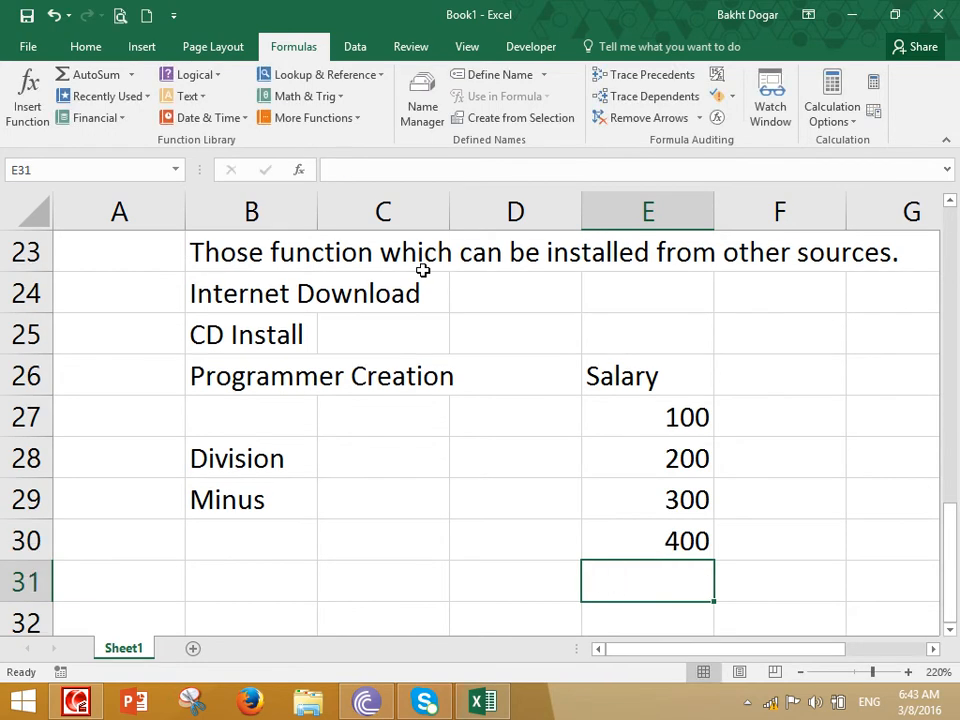
Try a Minus function over the salary range E27:E29 in cell E31
text(=Minus()
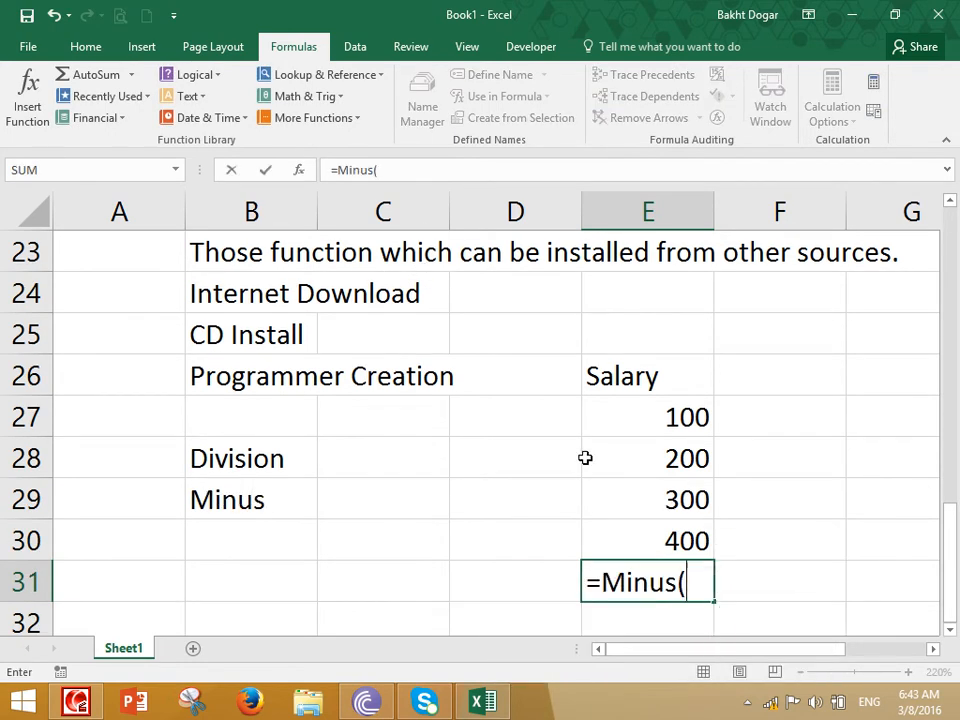
drag(640, 417, 644, 513)
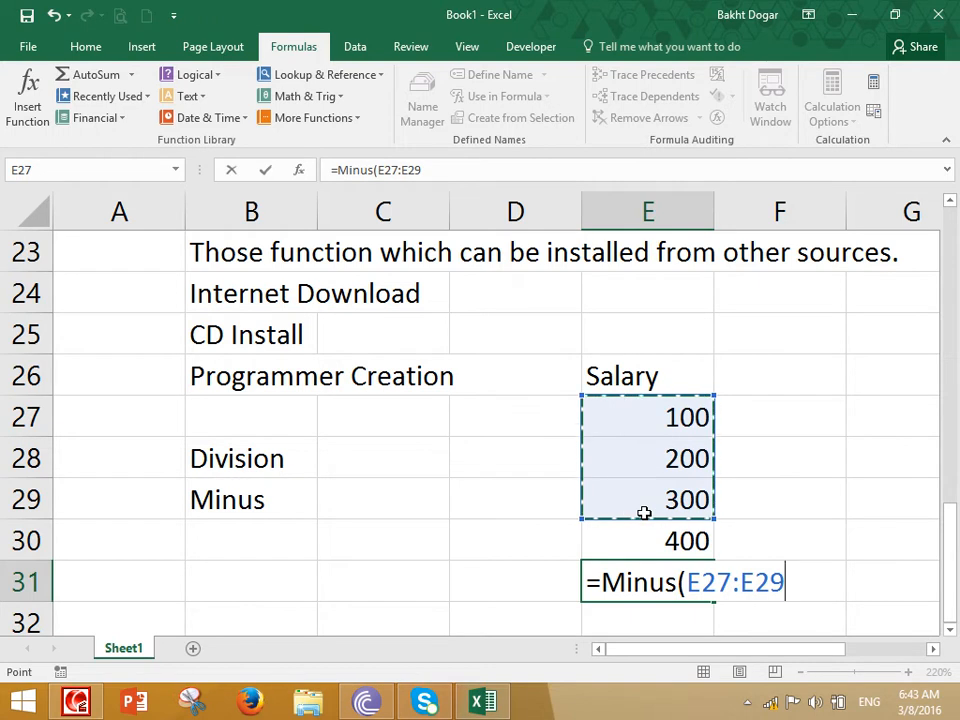
key(Escape)
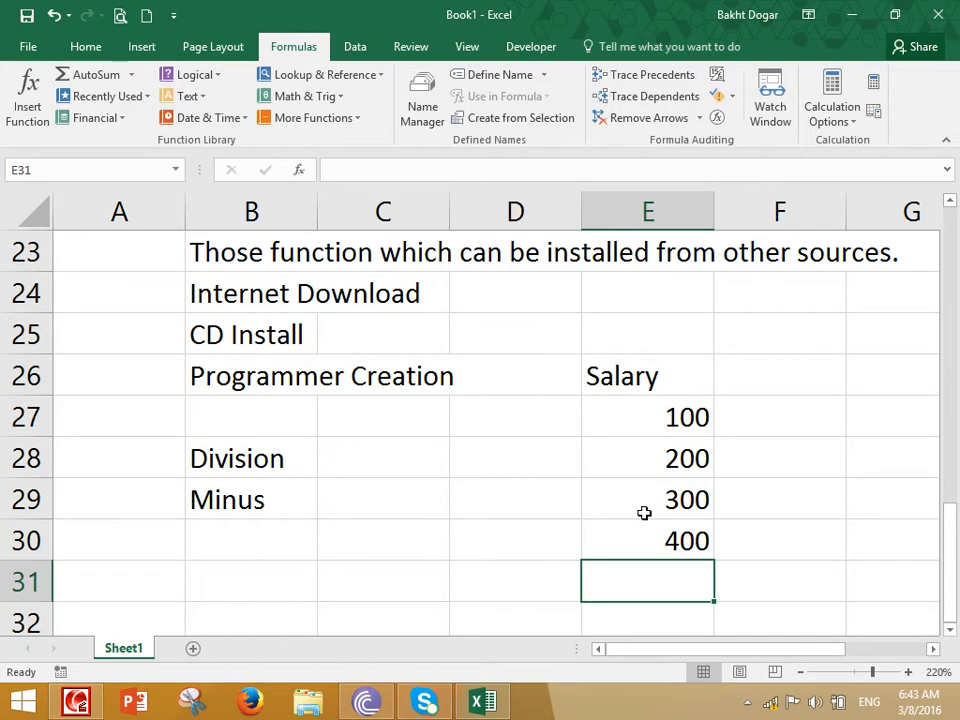
Open Paint with the Run command mspaint and set the brush to the thickest size
key(super+r)
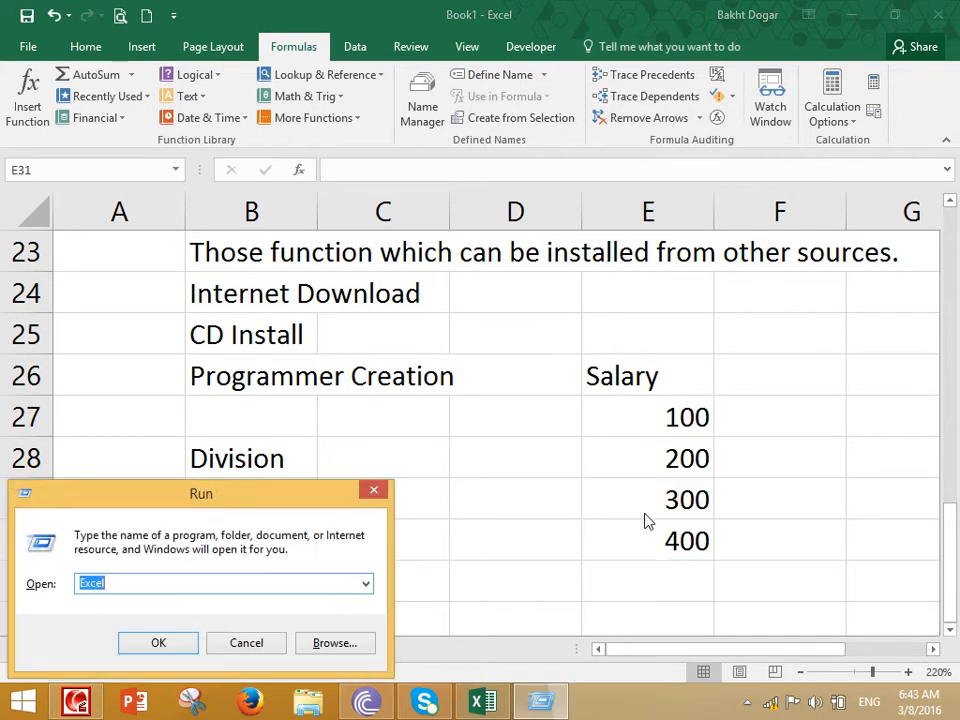
text(mspaint)
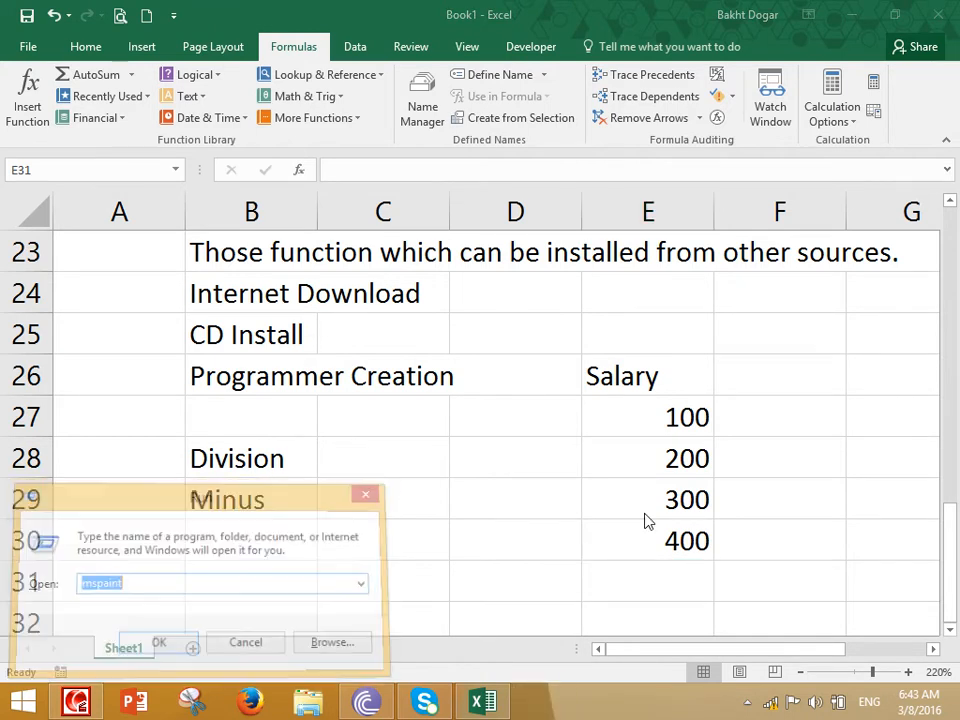
key(Return)
click(595, 92)
click(604, 241)
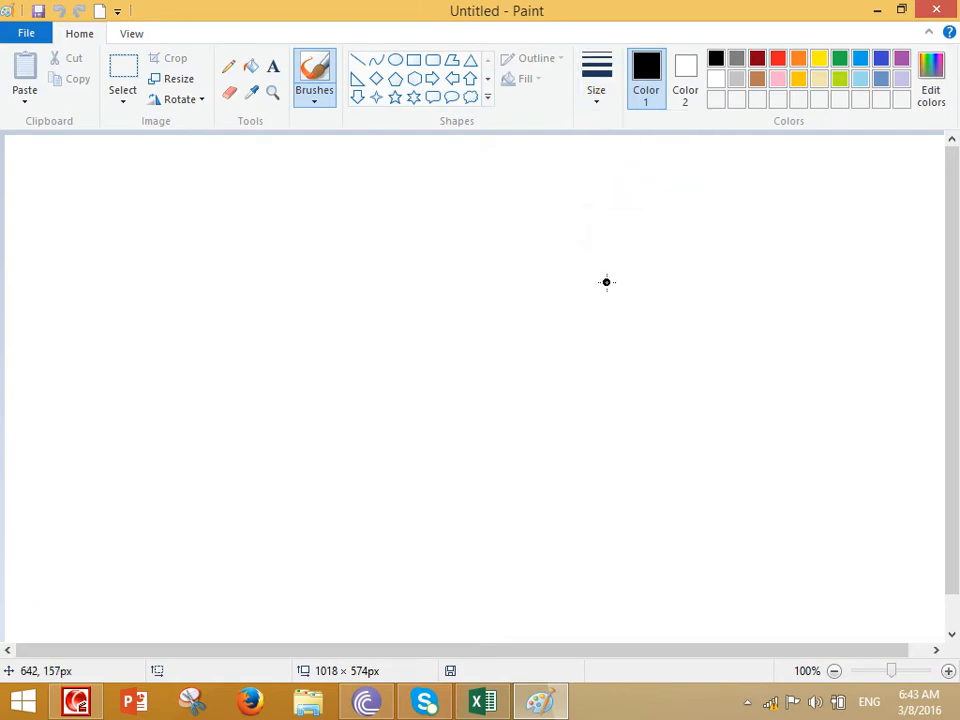
Handwrite the addition "2 + 3 = 5" with the brush near the top of the canvas
scroll(607, 282, up, 1)
mouse_move(234, 321)
mouse_down()
mouse_move(224, 283)
mouse_move(272, 398)
mouse_move(288, 336)
mouse_up()
mouse_move(326, 322)
mouse_down()
mouse_move(369, 314)
mouse_move(360, 350)
mouse_up()
mouse_move(396, 284)
mouse_down()
mouse_move(405, 276)
mouse_move(462, 345)
mouse_up()
click(509, 303)
drag(520, 290, 553, 288)
drag(514, 314, 578, 310)
mouse_move(617, 253)
mouse_down()
mouse_move(683, 318)
mouse_move(662, 302)
mouse_up()
drag(620, 250, 684, 236)
Handwrite the reversed addition "3 + 2 = 5" below the first equation
mouse_move(342, 432)
mouse_down()
mouse_move(385, 453)
mouse_move(388, 486)
mouse_up()
mouse_move(440, 440)
mouse_down()
mouse_move(479, 439)
mouse_move(462, 470)
mouse_up()
drag(505, 405, 583, 428)
drag(585, 398, 671, 386)
drag(637, 428, 697, 422)
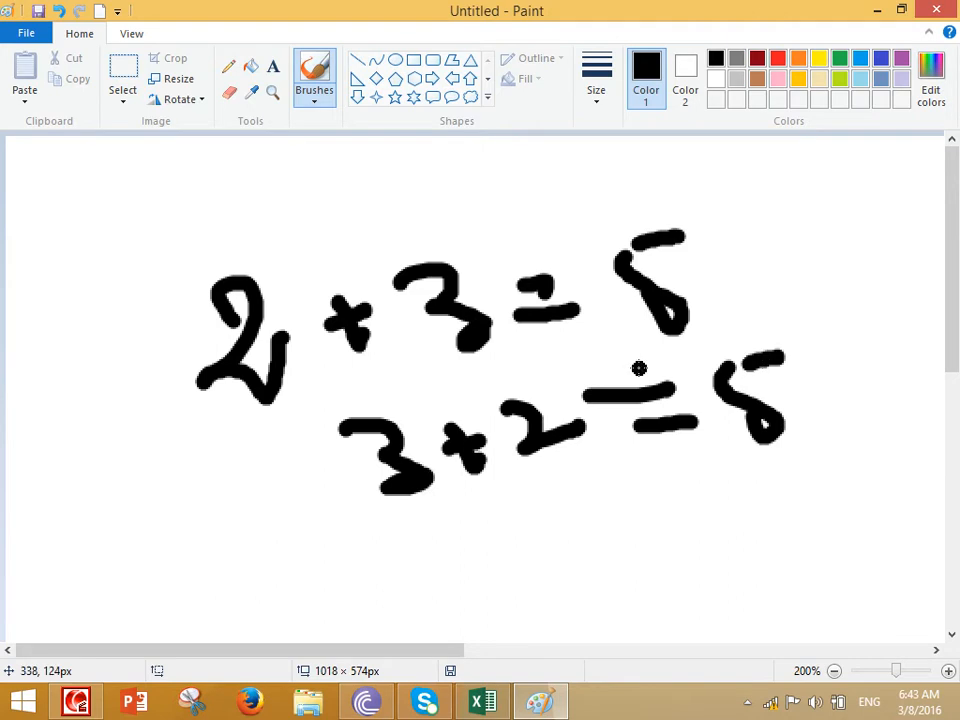
Handwrite the multiplication "3 × 2 = 6" below the two additions
scroll(420, 504, down, 3)
drag(364, 484, 420, 563)
drag(526, 464, 490, 530)
mouse_move(557, 474)
mouse_down()
mouse_move(640, 497)
mouse_move(686, 462)
mouse_up()
drag(655, 497, 735, 475)
drag(763, 433, 735, 475)
Handwrite a second multiplication, "2 × 2 = 6", below the first one
scroll(735, 472, down, 2)
mouse_move(458, 388)
mouse_down()
mouse_move(476, 453)
mouse_move(560, 424)
mouse_up()
drag(588, 388, 569, 447)
drag(561, 402, 633, 406)
mouse_move(633, 380)
mouse_down()
mouse_move(690, 428)
mouse_move(709, 395)
mouse_up()
drag(719, 351, 763, 338)
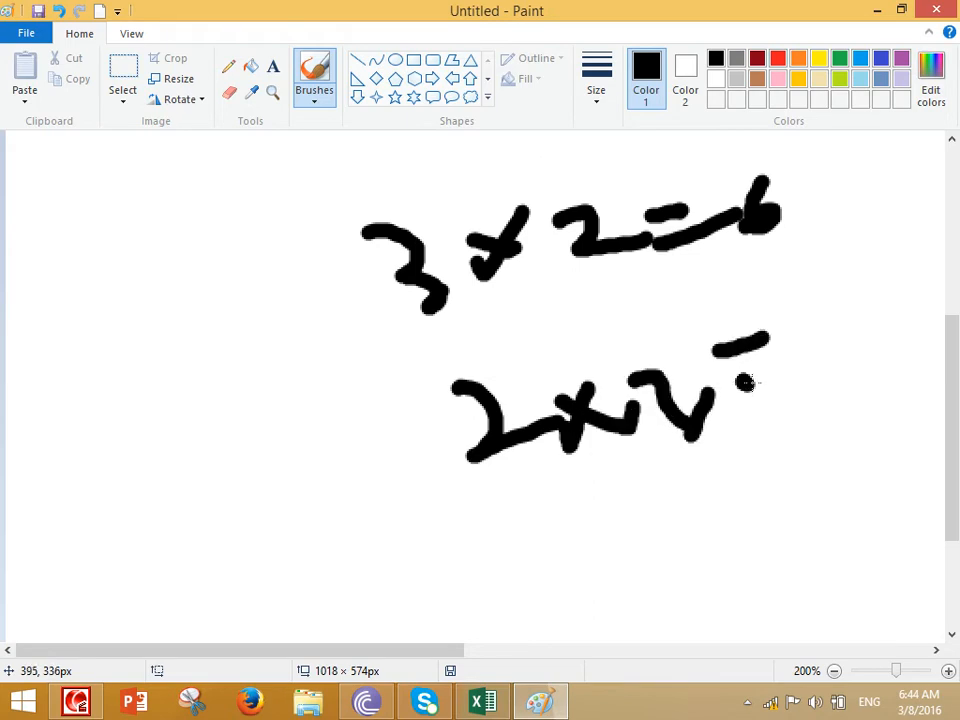
drag(745, 383, 795, 350)
drag(822, 310, 800, 357)
Handwrite the expression "5 × 2 =" in the empty area beside the second multiplication
drag(83, 368, 177, 335)
drag(243, 358, 203, 439)
drag(179, 396, 265, 443)
drag(291, 450, 298, 434)
mouse_move(322, 388)
mouse_down()
mouse_move(347, 404)
mouse_move(390, 398)
mouse_up()
drag(419, 379, 424, 363)
drag(410, 421, 429, 414)
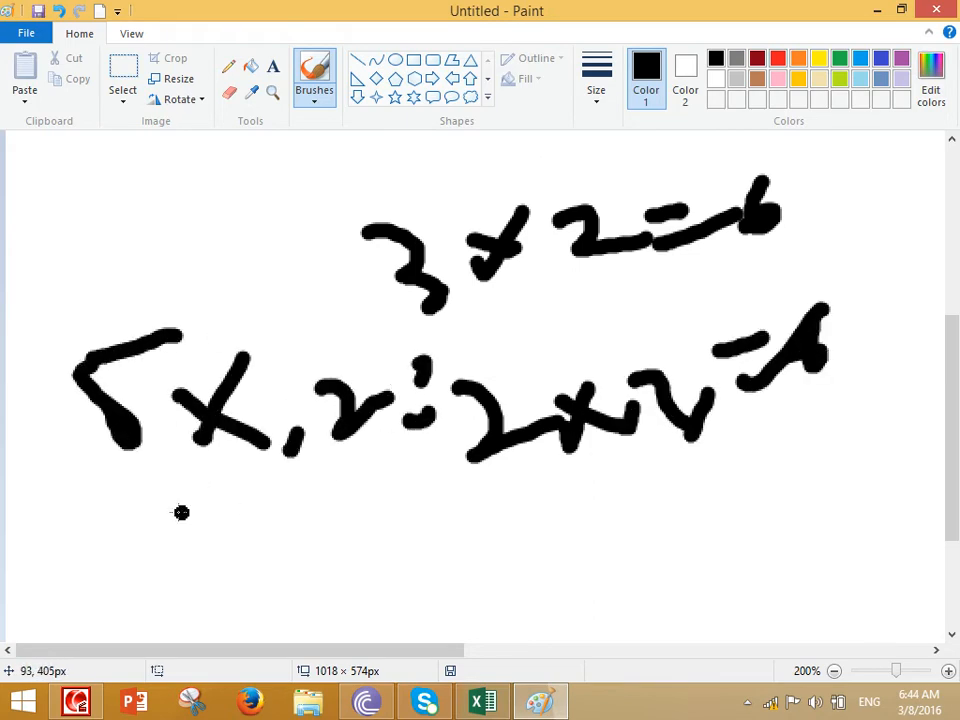
Handwrite the reversed expression "2 × 5 =" below "5 × 2 =" and draw a loop around both
mouse_move(184, 518)
mouse_down()
mouse_move(240, 547)
mouse_move(304, 487)
mouse_up()
drag(240, 497, 272, 520)
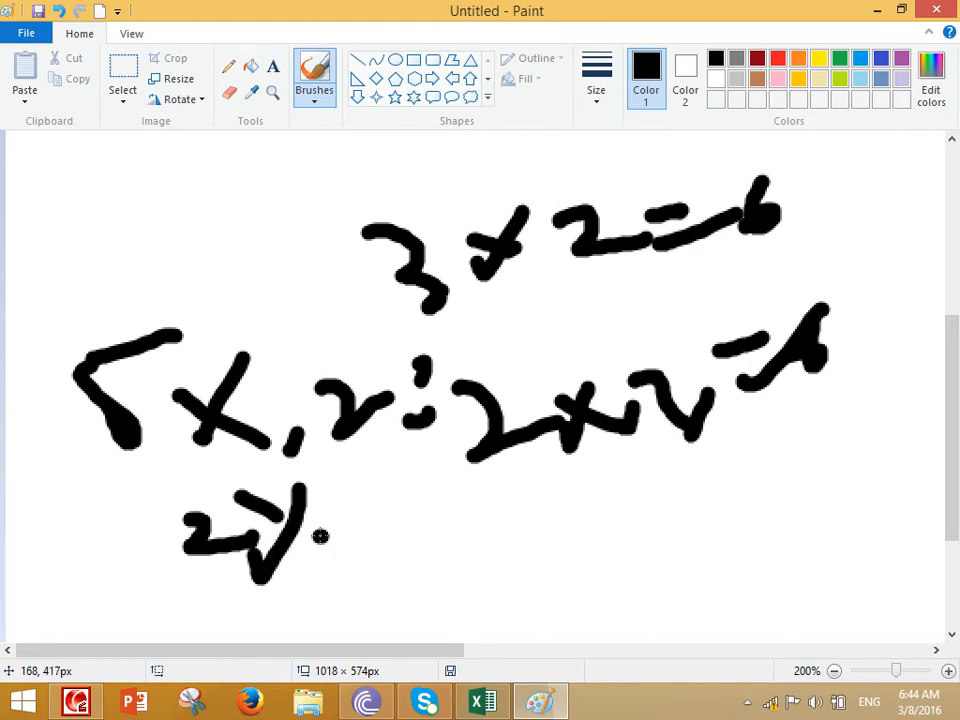
mouse_move(397, 491)
mouse_down()
mouse_move(381, 511)
mouse_move(404, 541)
mouse_up()
drag(373, 447, 437, 432)
drag(429, 503, 493, 519)
mouse_move(248, 322)
mouse_down()
mouse_move(22, 433)
mouse_move(108, 597)
mouse_move(462, 578)
mouse_move(445, 446)
mouse_move(332, 299)
mouse_move(226, 295)
mouse_up()
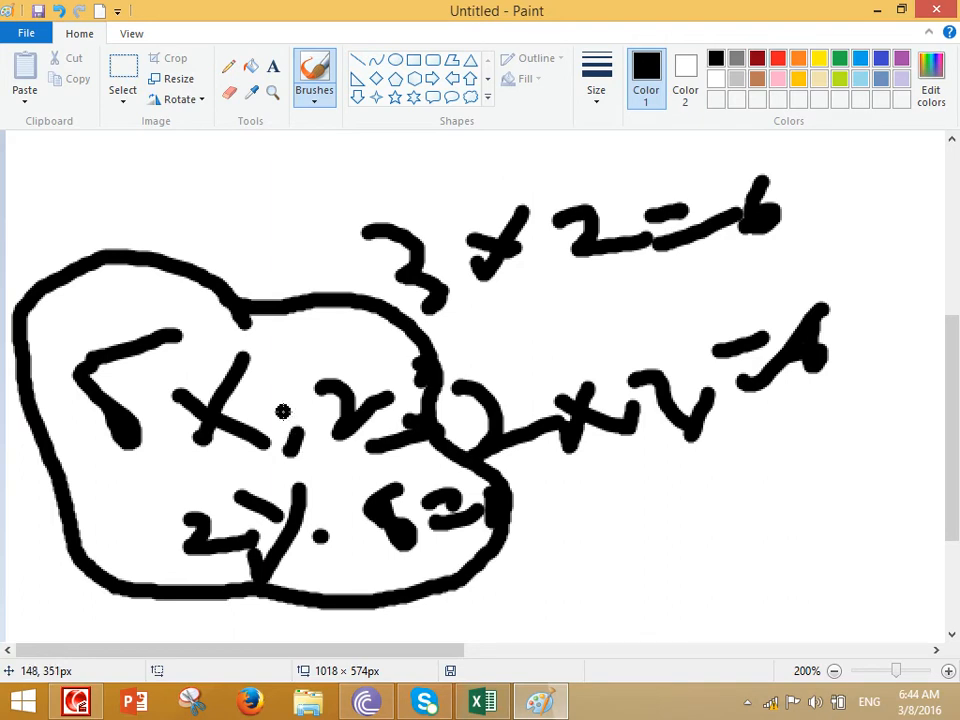
Switch back to Excel and enter the heading "Bonus" in cell F26 beside Salary
click(485, 701)
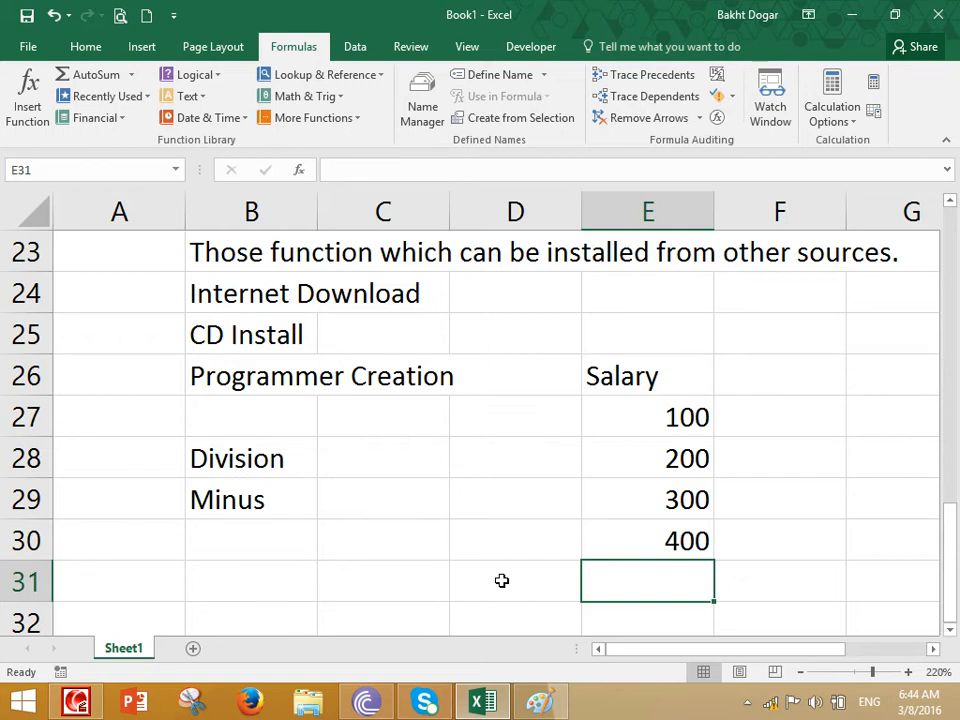
scroll(470, 591, down, 2)
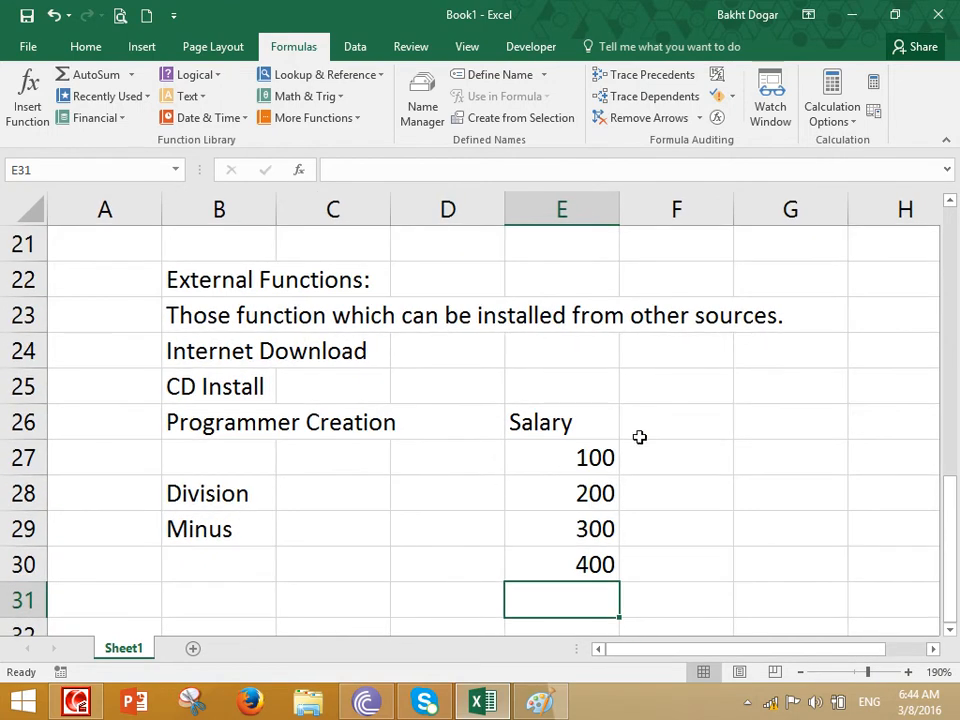
click(668, 388)
click(665, 425)
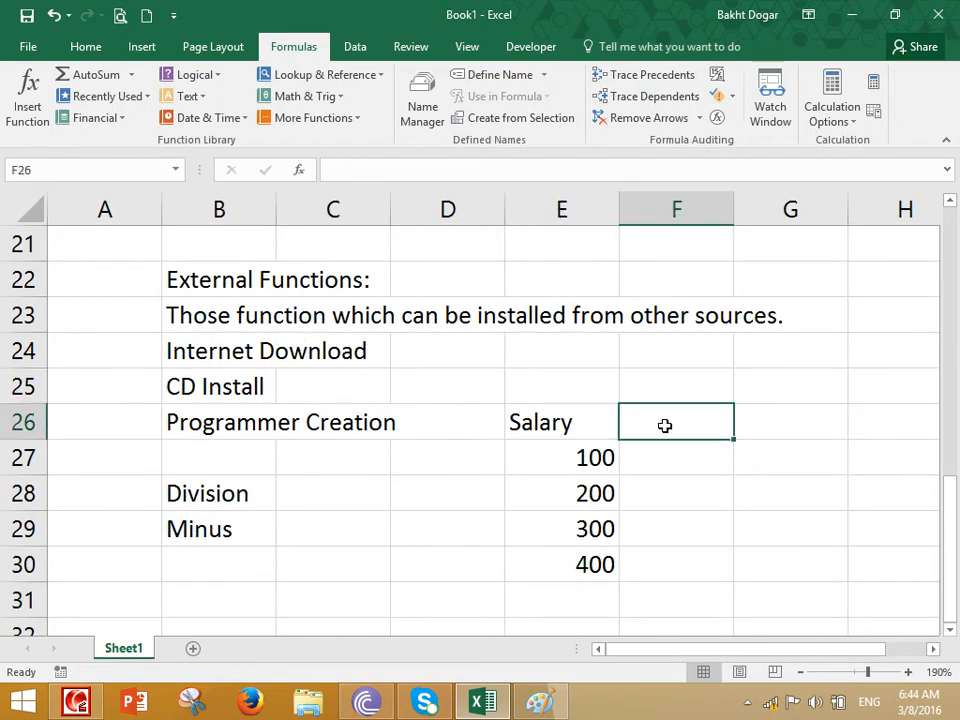
text(NBonus)
key(BackSpace)
key(BackSpace)
key(BackSpace)
key(BackSpace)
key(BackSpace)
key(BackSpace)
text(Bonus)
key(Return)
Enter the bonus values 10, 20, 30 and 540 in cells F27 to F30
text(10)
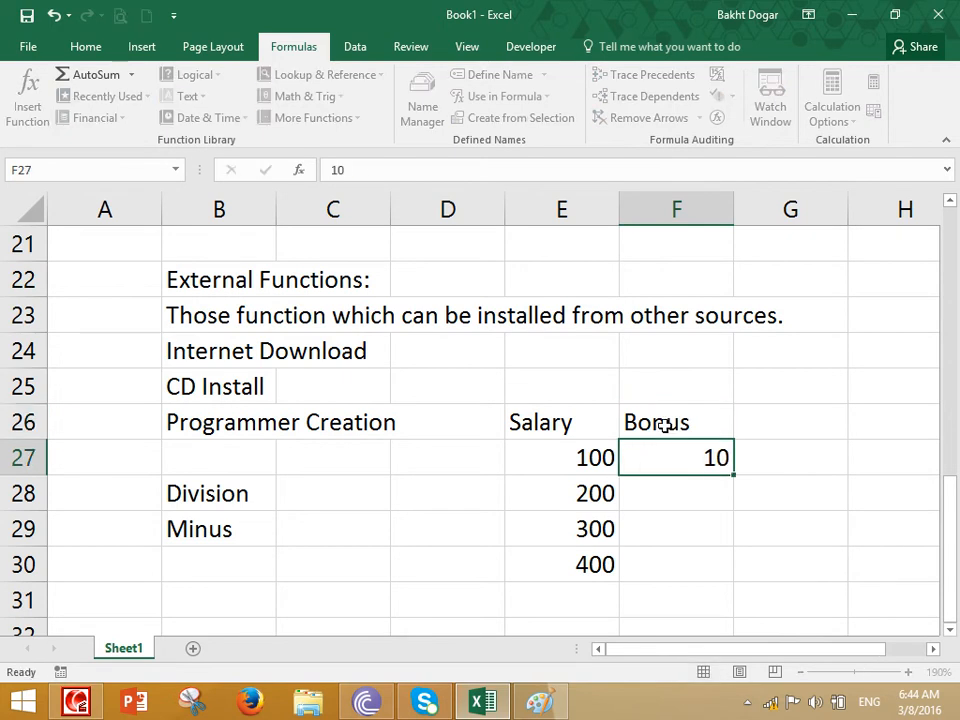
key(Return)
text(20)
key(Return)
text(30)
key(Return)
text(540)
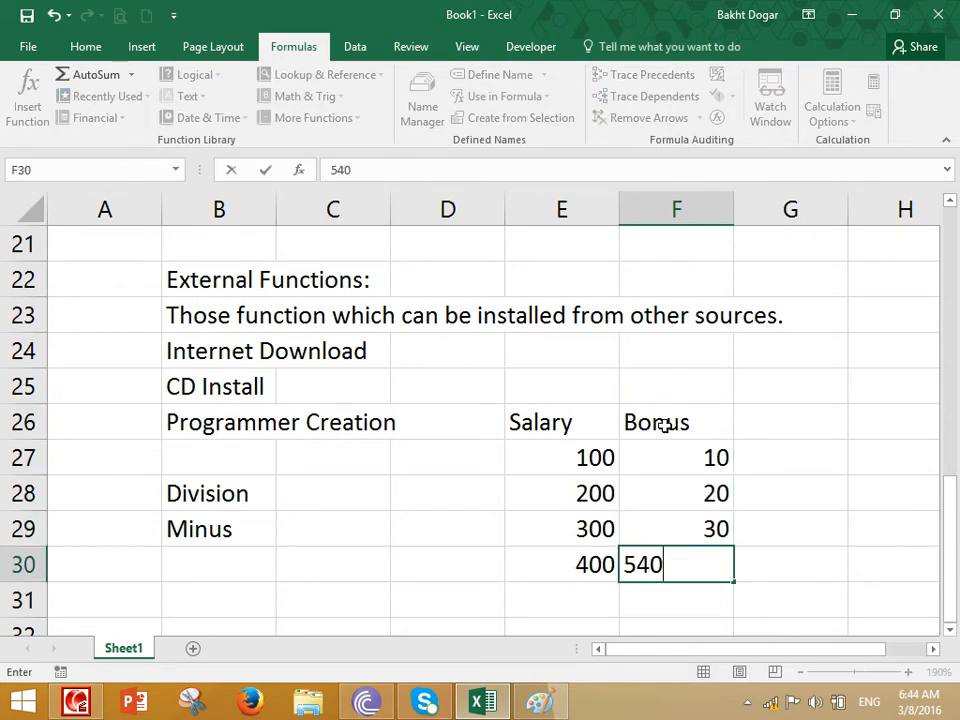
key(Return)
Try a Minus function formula in cell E32 with the ranges E27:E30 and F27:F30, and abandon the entry
key(Down)
key(Down)
key(Up)
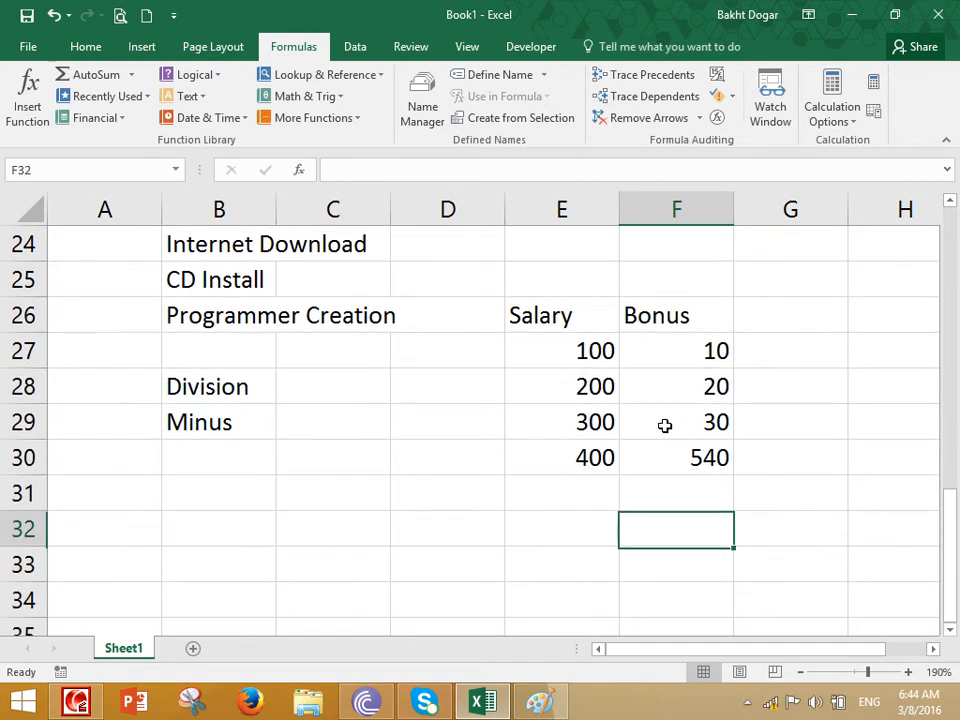
key(Left)
text(=Minu)
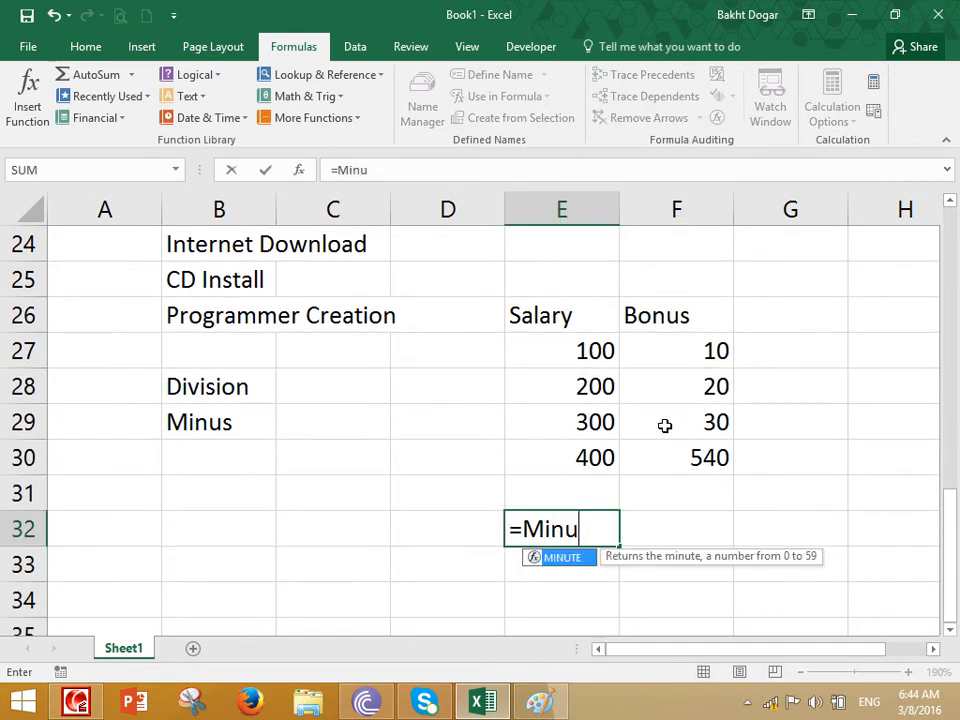
text(s()
drag(579, 353, 581, 451)
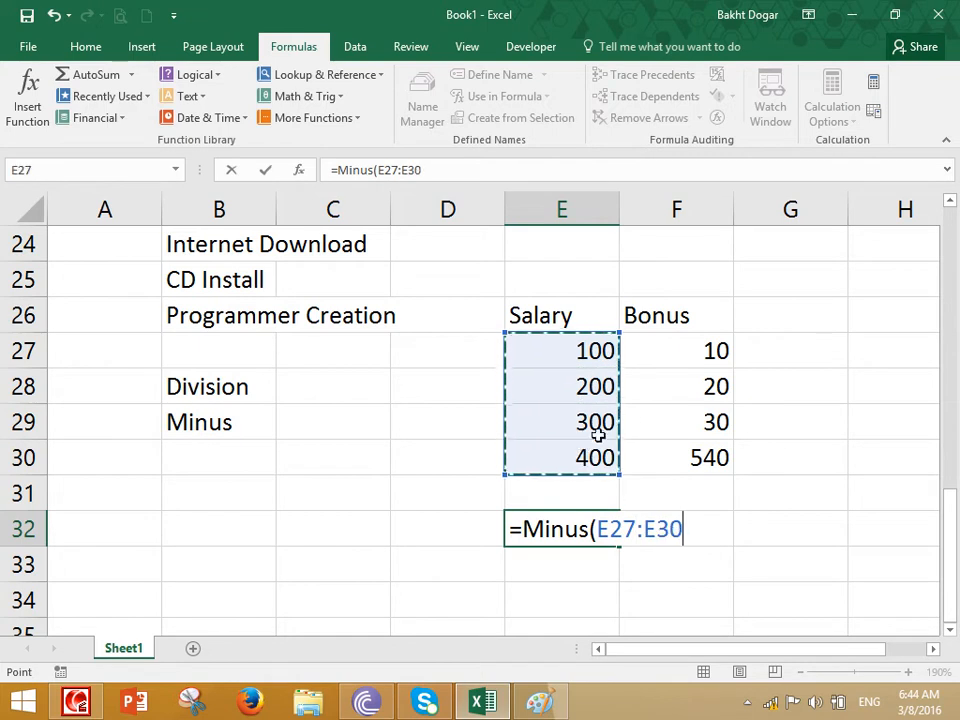
text(,)
drag(702, 334, 692, 450)
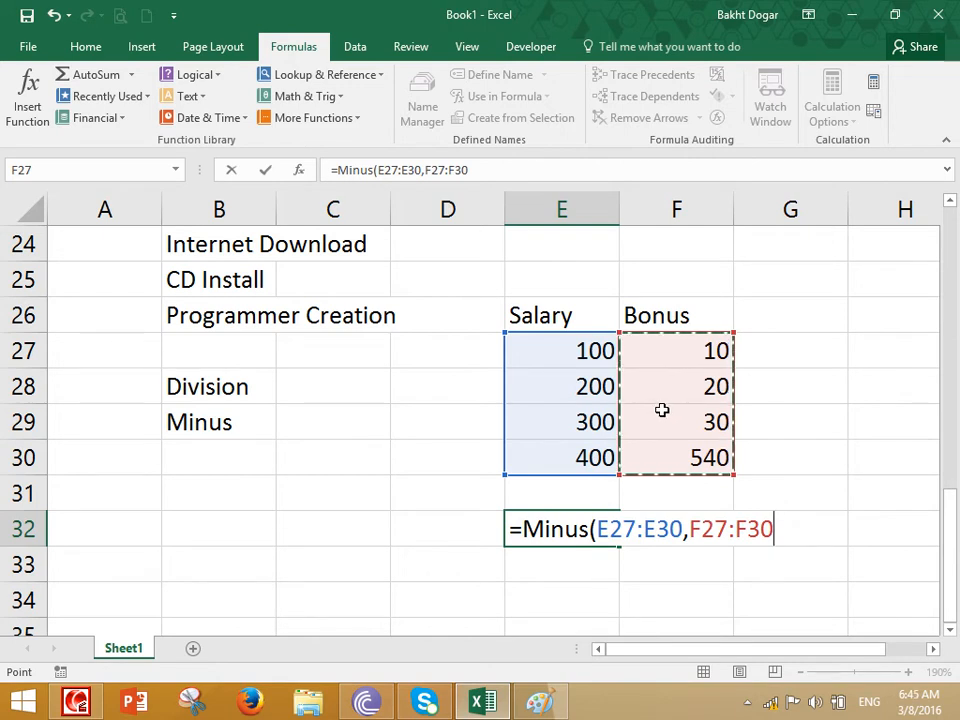
key(Escape)
Total the Salary values in cell E31 and the Bonus values in cell F31 with AutoSum
click(580, 488)
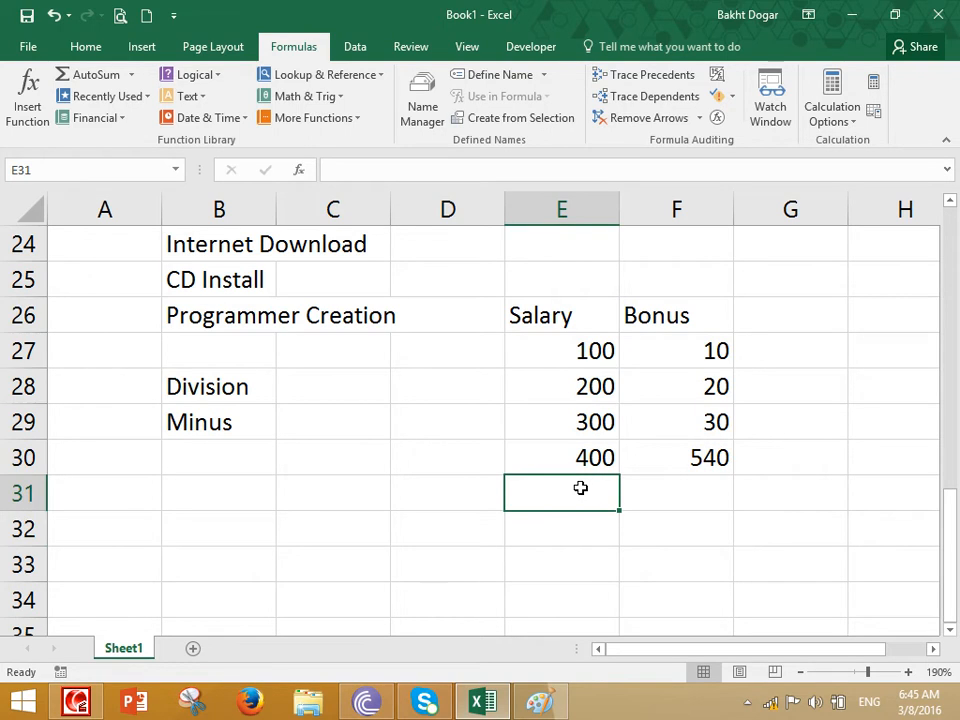
click(86, 47)
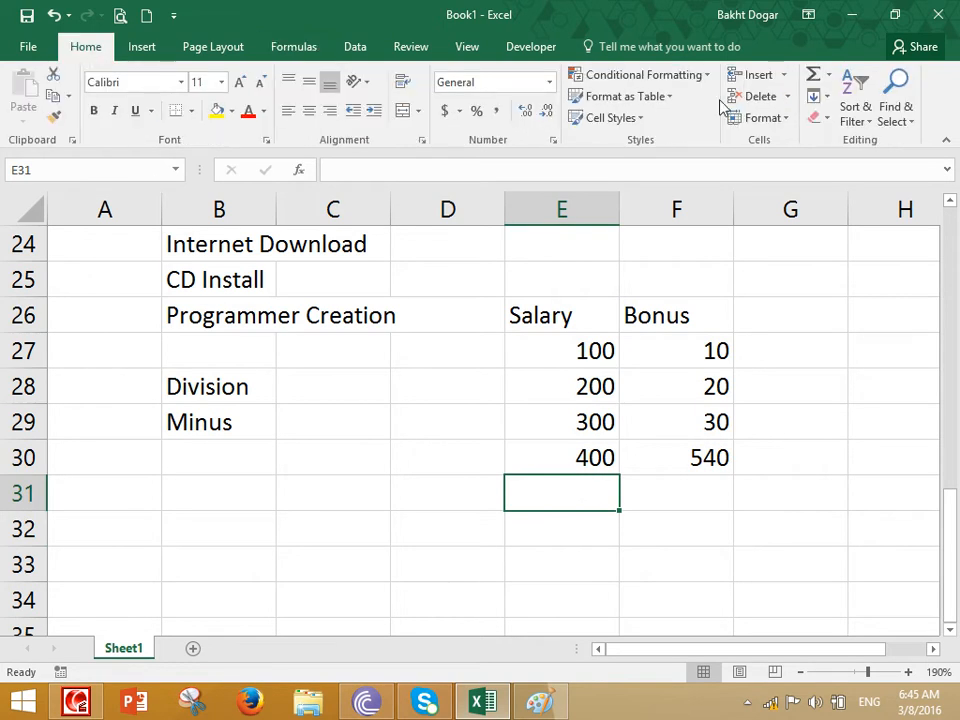
click(814, 75)
click(814, 75)
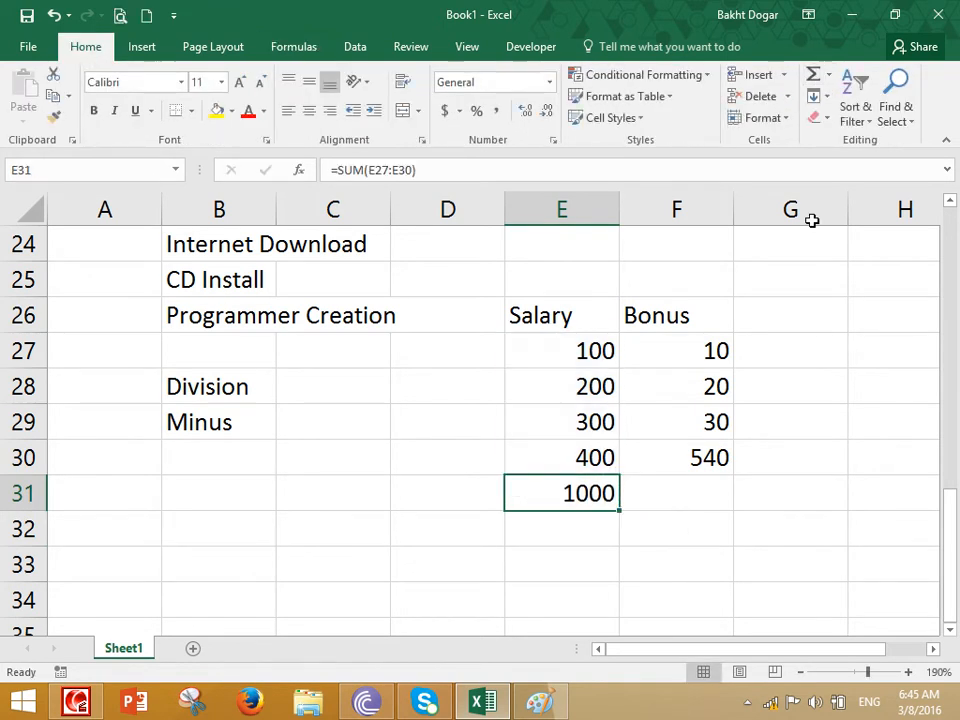
click(690, 490)
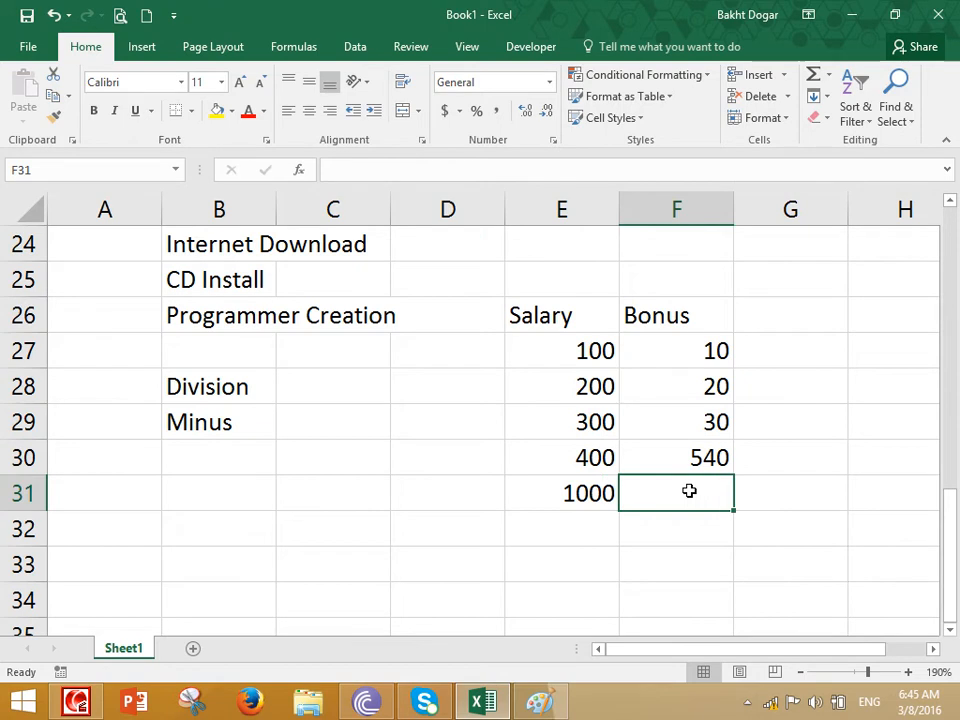
click(816, 76)
click(816, 76)
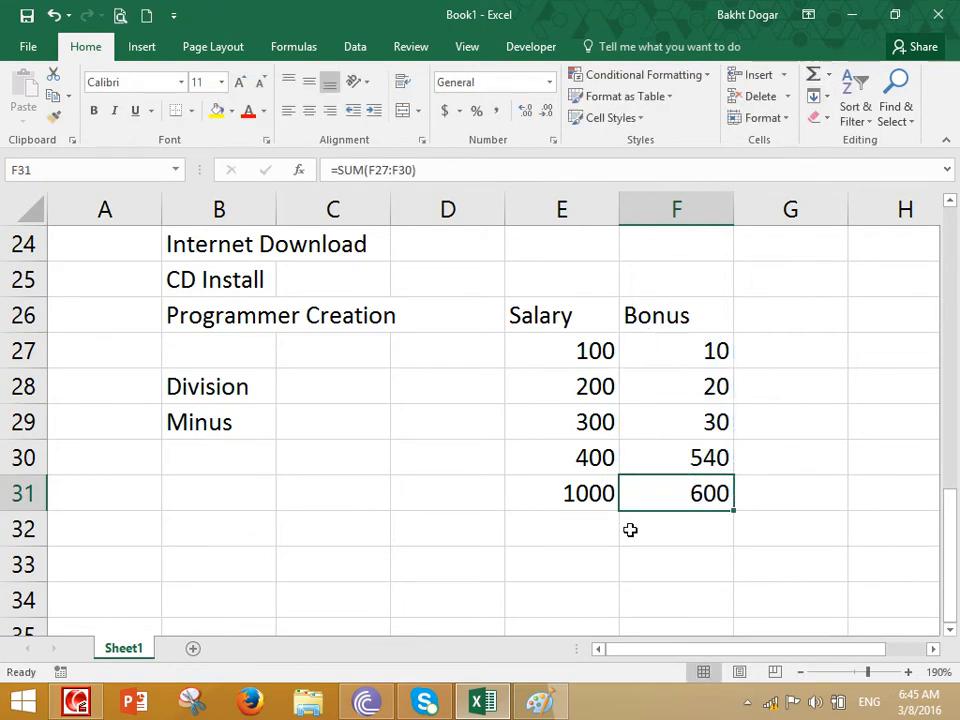
Subtract the Bonus total from the Salary total in cell E33 with the formula =E31-F31
click(554, 556)
text(=)
click(561, 480)
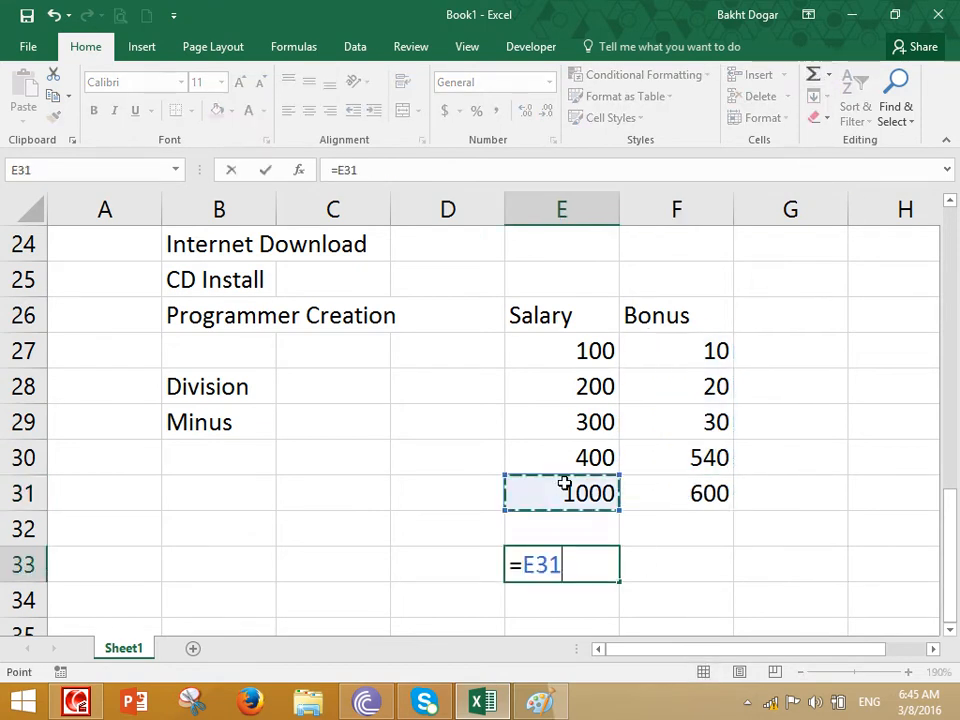
text(-)
click(690, 491)
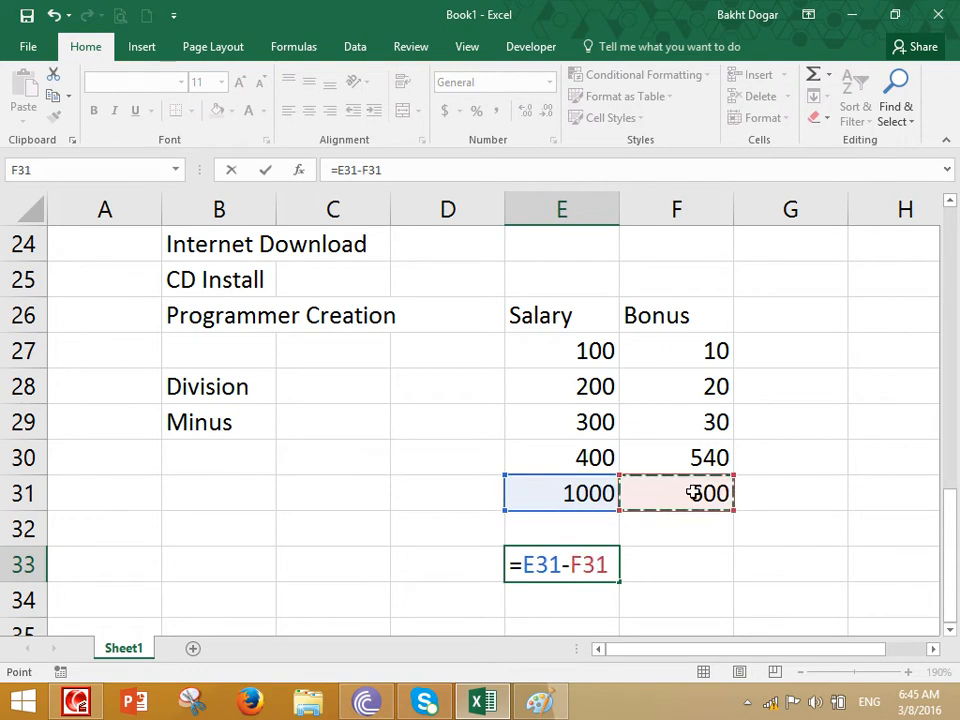
key(Return)
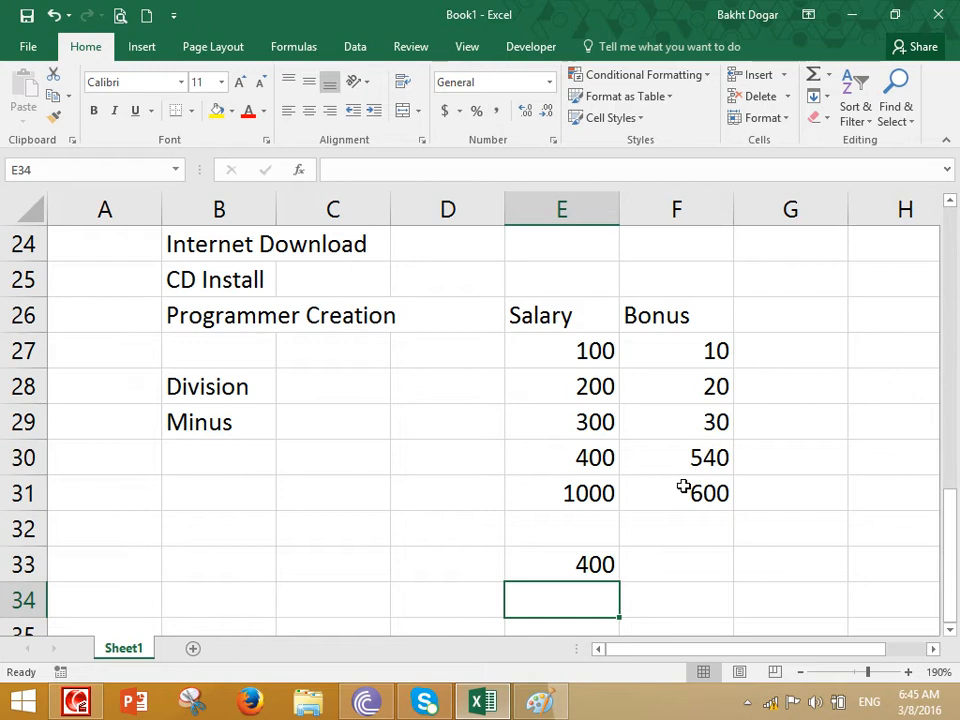
Try to subtract the Bonus range F27:F31 from the Salary range E27:E31 in a single formula in cell E34
text(=)
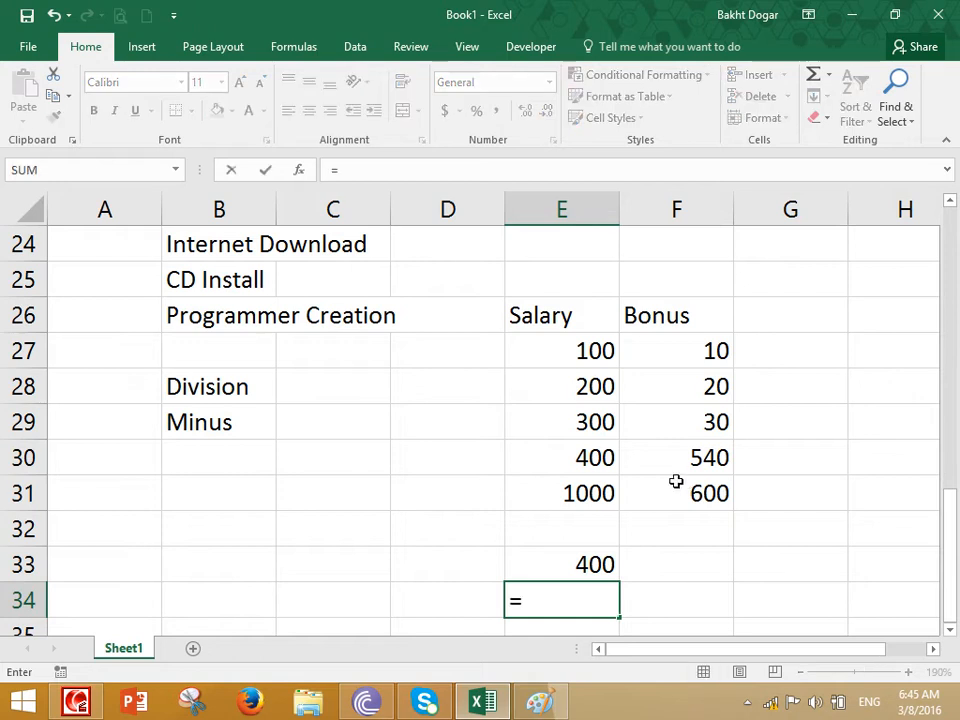
drag(592, 354, 561, 491)
text(-)
drag(663, 355, 636, 488)
key(Return)
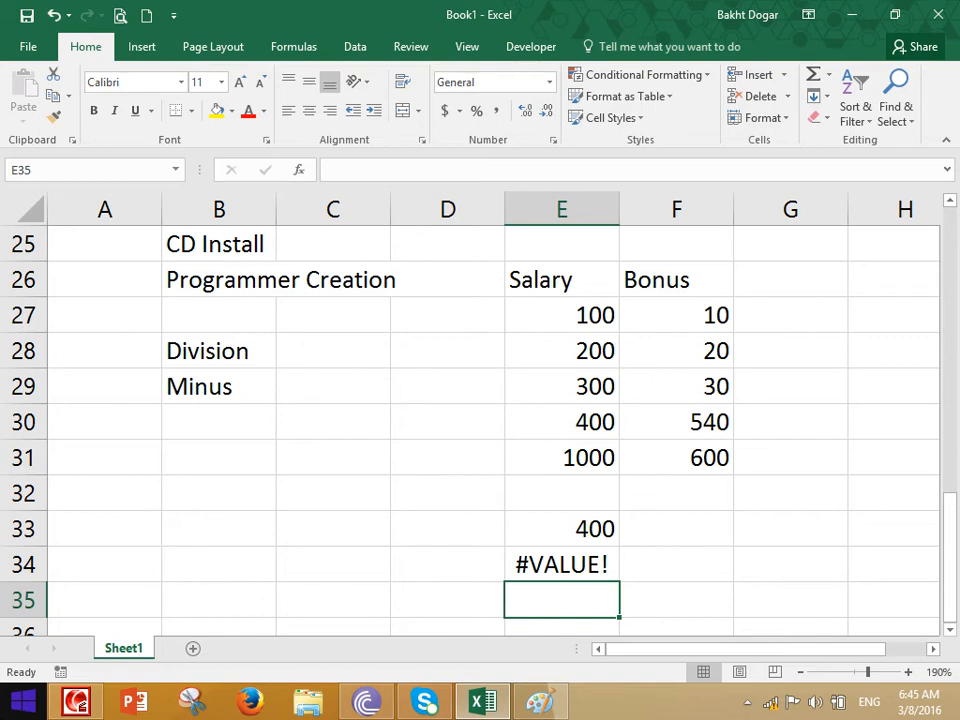
Clear the two subtraction formulas from cells E33 and E34
key(Up)
key(Up)
key(shift+Down)
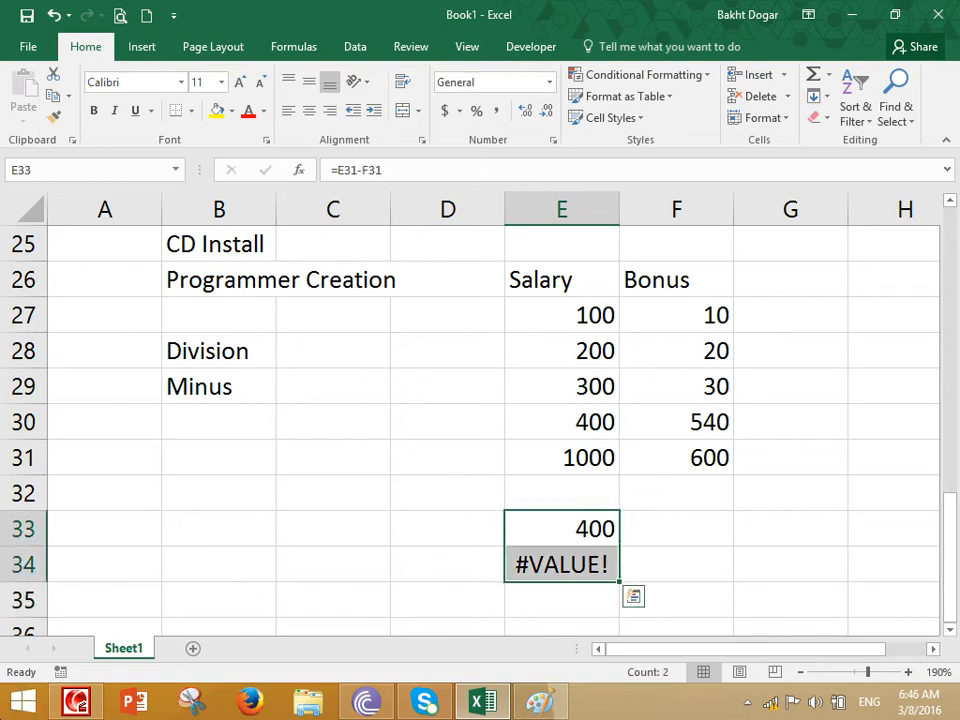
key(Delete)
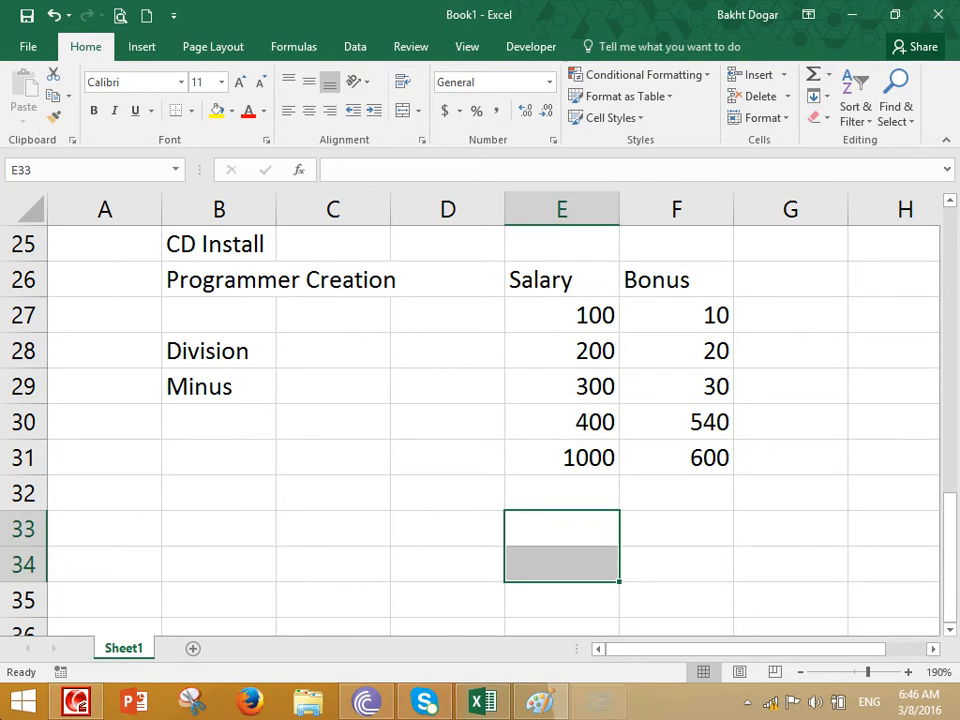
Launch a new Paint window with mspaint and close the earlier handwritten multiplication drawing without saving it
key(super+r)
text(mspaint)
key(Return)
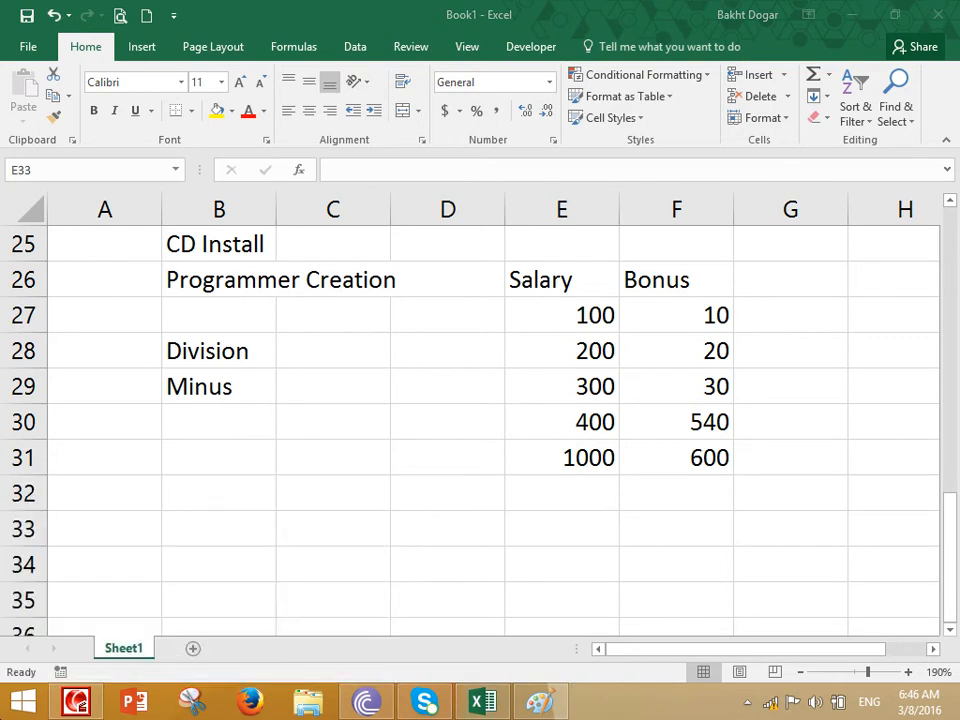
click(565, 704)
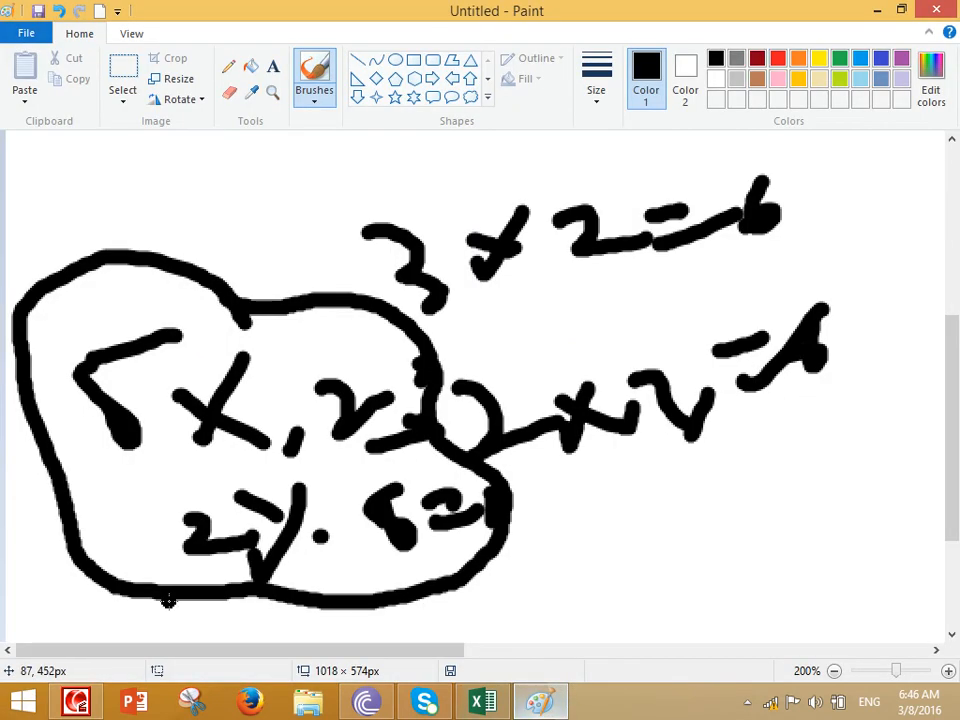
key(alt+F4)
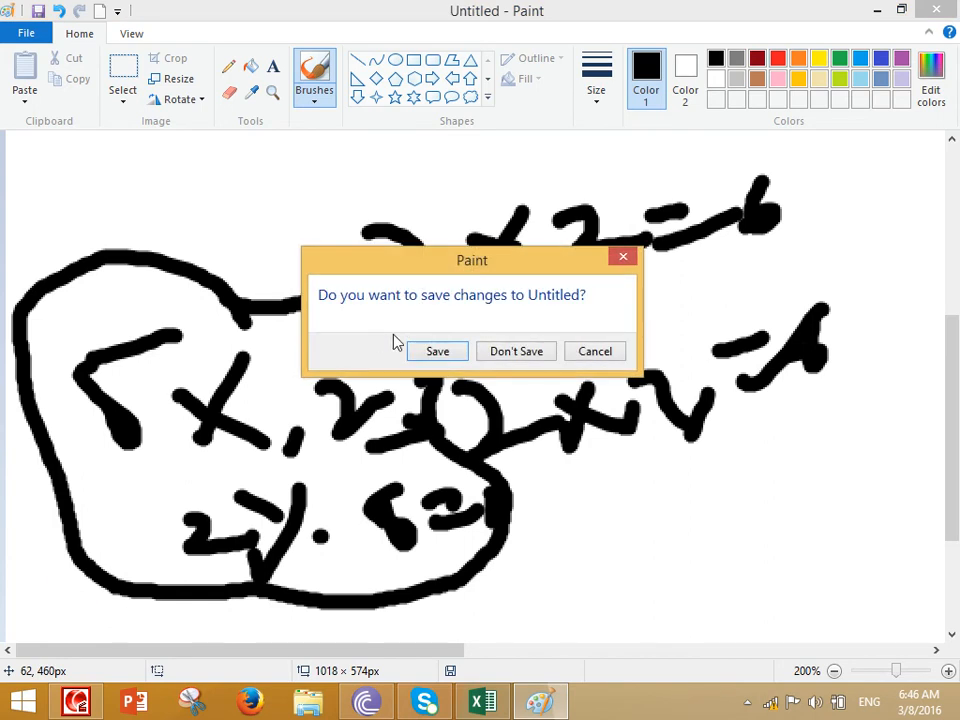
click(512, 351)
Handwrite the numbers 2, 3 and 4 in a black column, with a curved arrow leading in below the 4
mouse_move(455, 220)
mouse_down()
mouse_move(443, 250)
mouse_move(497, 260)
mouse_move(512, 340)
mouse_move(495, 346)
mouse_up()
key(ctrl+Page_Up)
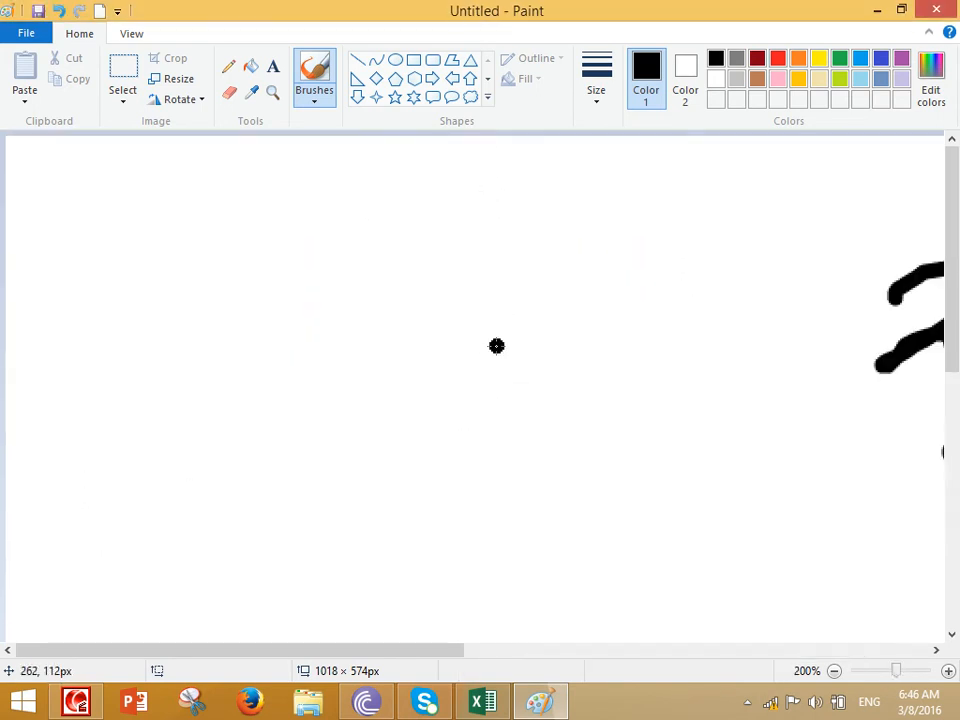
drag(435, 650, 705, 650)
scroll(636, 516, down, 3)
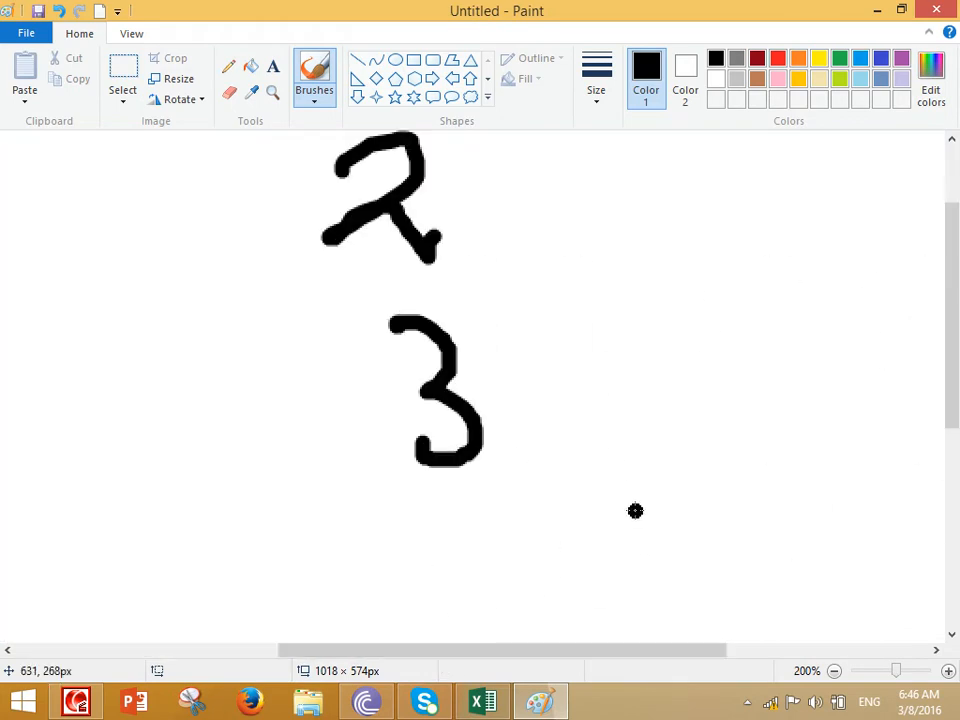
mouse_move(440, 490)
mouse_down()
mouse_move(489, 530)
mouse_move(502, 587)
mouse_move(454, 644)
mouse_move(508, 611)
mouse_up()
mouse_move(653, 560)
mouse_down()
mouse_move(608, 607)
mouse_move(535, 640)
mouse_up()
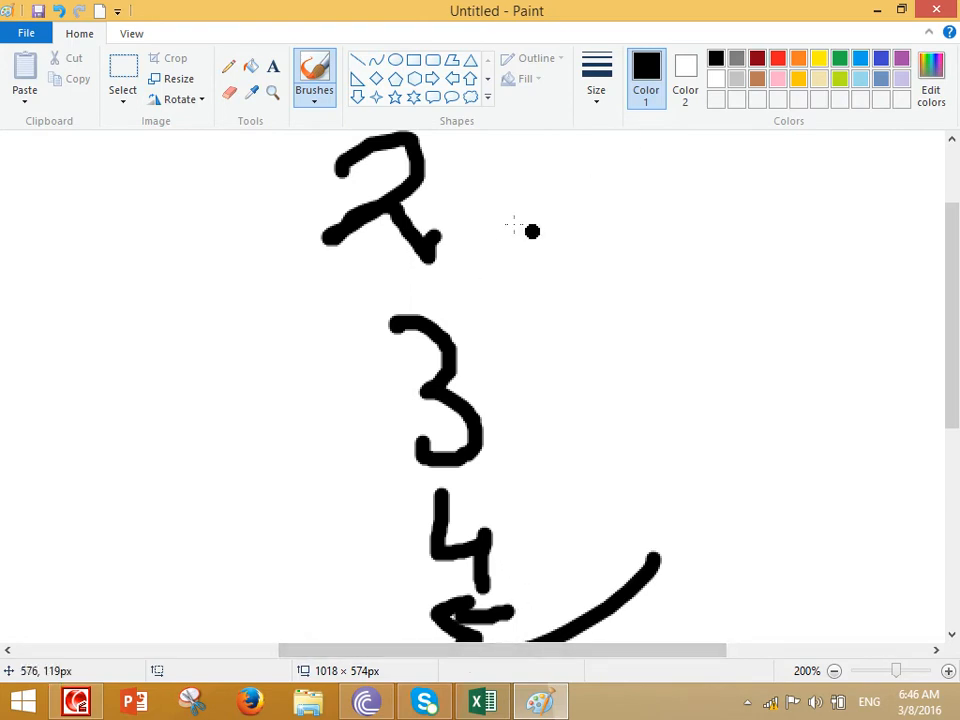
Cross out the handwritten 3 with a large red X
click(778, 59)
mouse_move(549, 267)
mouse_down()
mouse_move(345, 428)
mouse_move(349, 392)
mouse_up()
drag(352, 270, 502, 445)
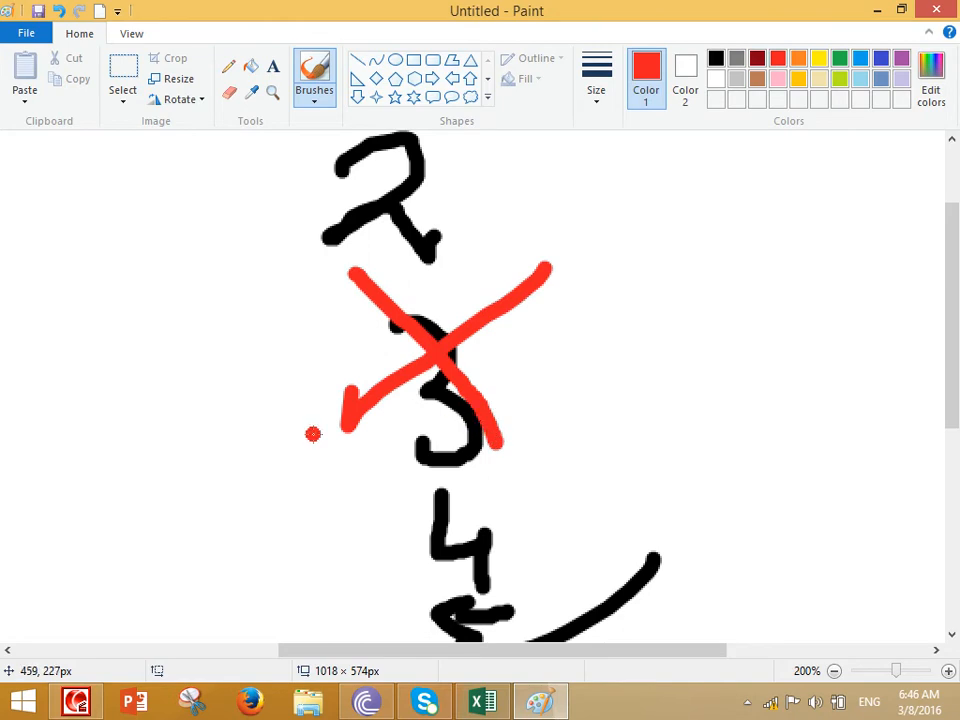
Handwrite the figures 100, 200, 300 and 400 in a red column, link them with curves and add a downward arrow beside them
drag(755, 220, 730, 305)
mouse_move(792, 258)
mouse_down()
mouse_move(813, 296)
mouse_move(880, 290)
mouse_up()
mouse_move(737, 362)
mouse_down()
mouse_move(812, 402)
mouse_move(869, 388)
mouse_move(880, 428)
mouse_up()
drag(767, 430, 777, 502)
drag(848, 497, 893, 488)
mouse_move(771, 514)
mouse_down()
mouse_move(767, 548)
mouse_move(790, 590)
mouse_up()
drag(853, 557, 903, 570)
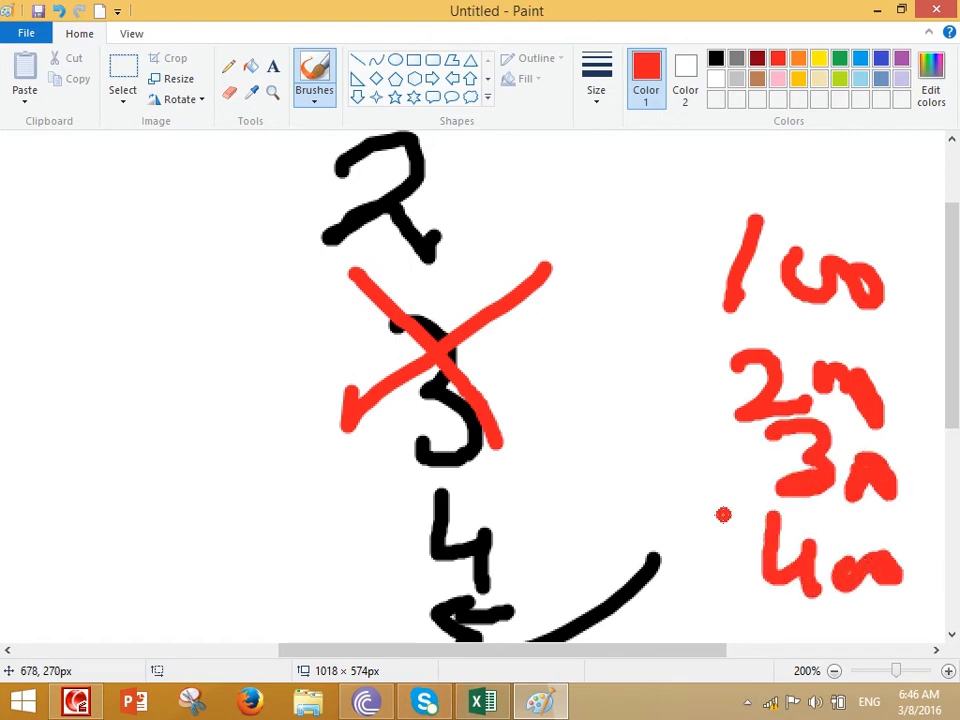
mouse_move(692, 277)
mouse_down()
mouse_move(733, 378)
mouse_move(715, 602)
mouse_up()
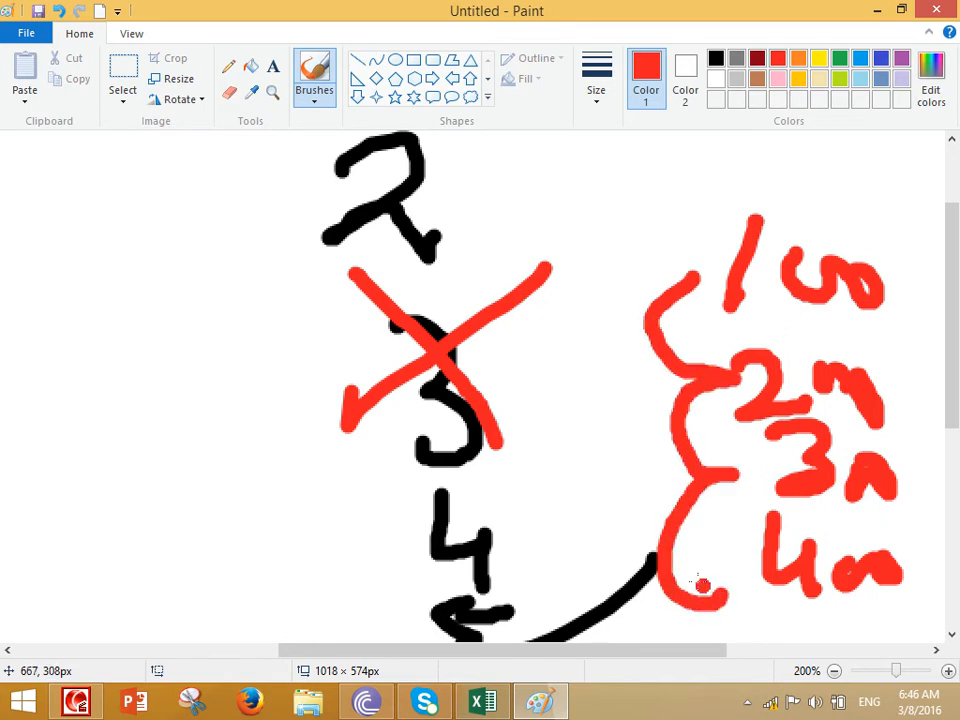
mouse_move(600, 240)
mouse_down()
mouse_move(605, 450)
mouse_move(625, 590)
mouse_up()
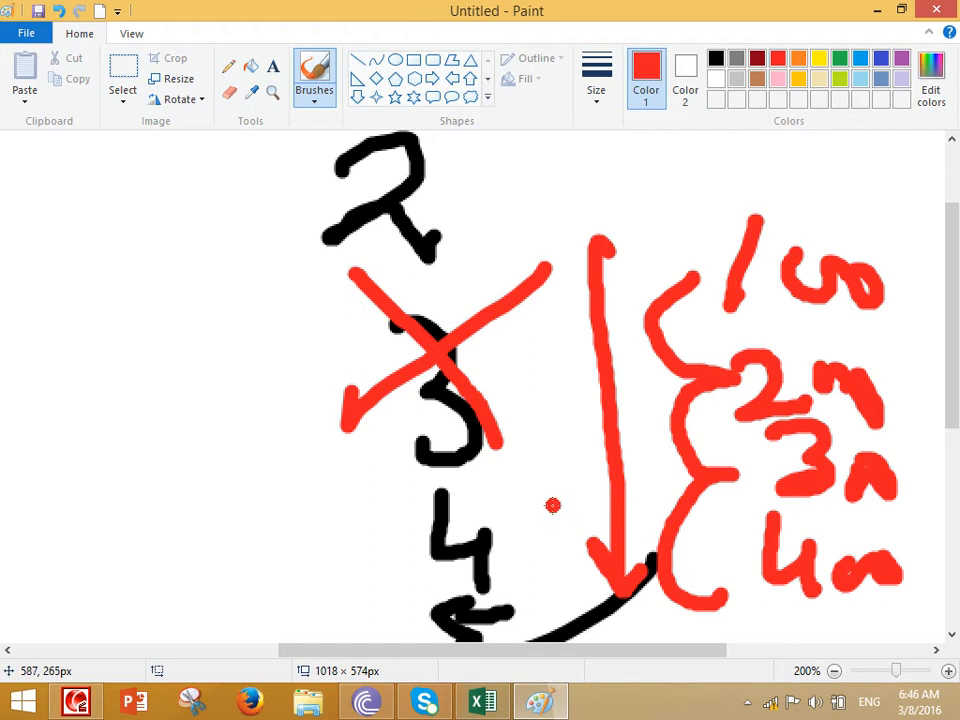
Close the Paint drawing without saving it and return to the Excel worksheet
key(alt+F4)
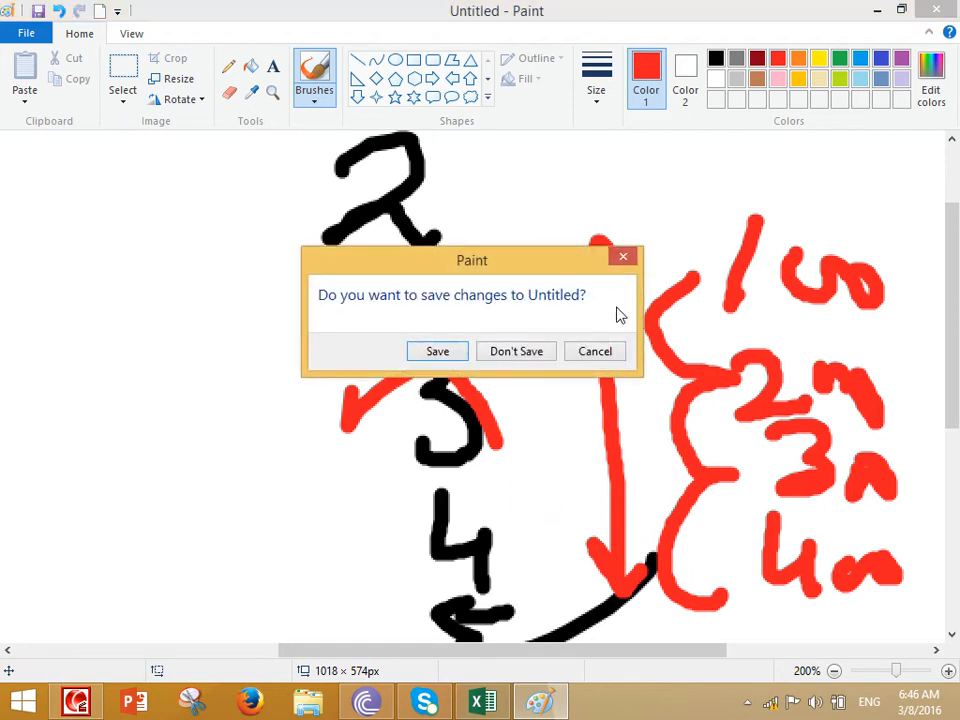
click(515, 351)
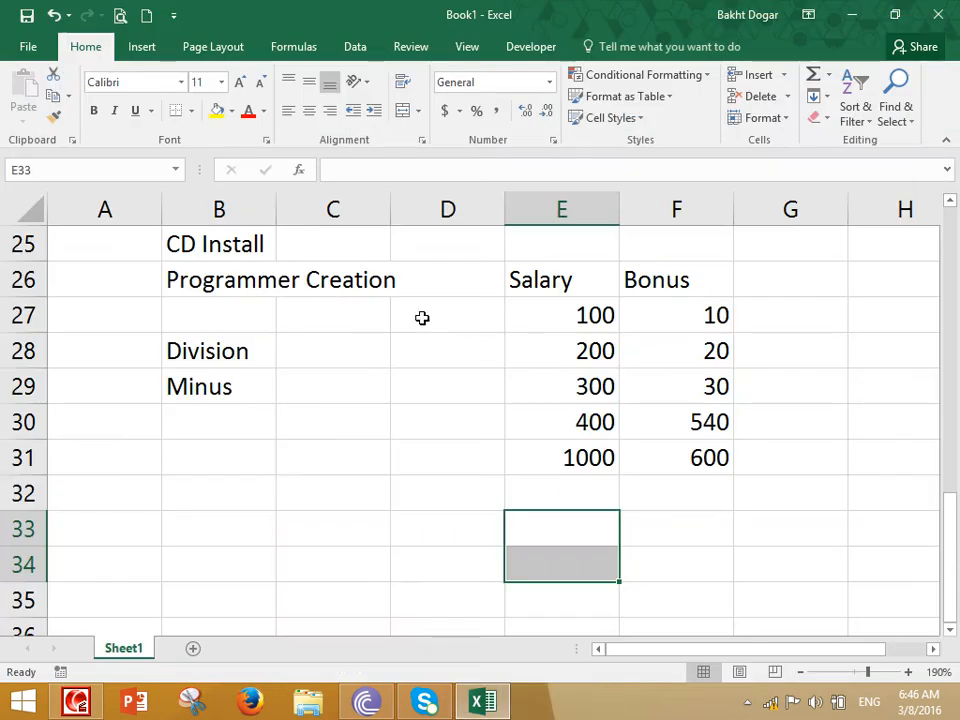
drag(405, 492, 401, 510)
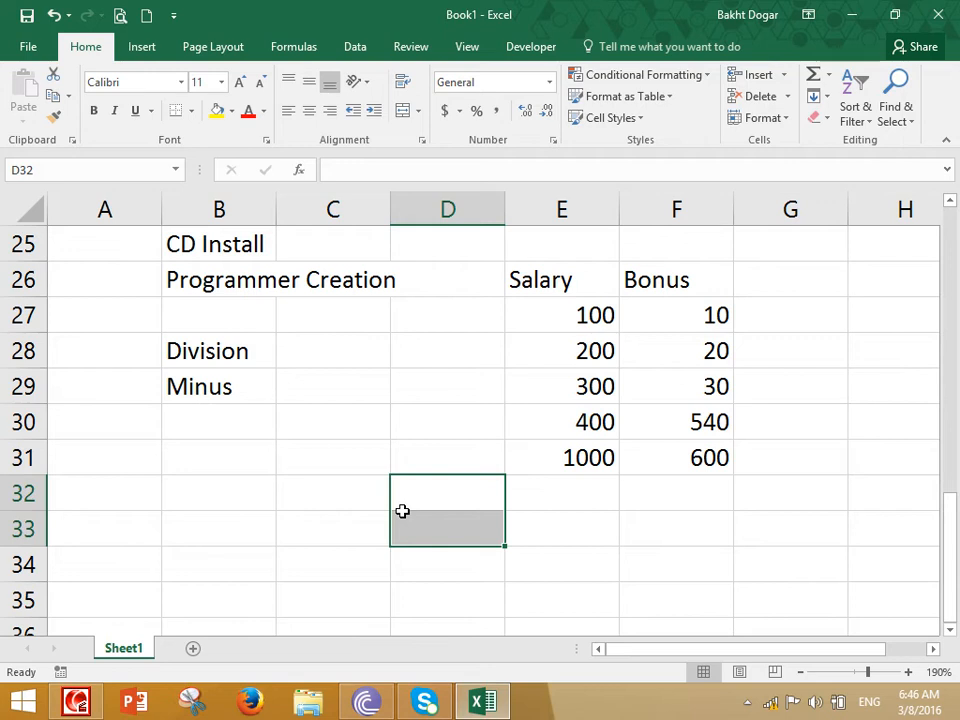
Review the lesson notes, pointing out the Internal Functions heading in B16 and the External Functions heading in B22
scroll(368, 474, up, 7)
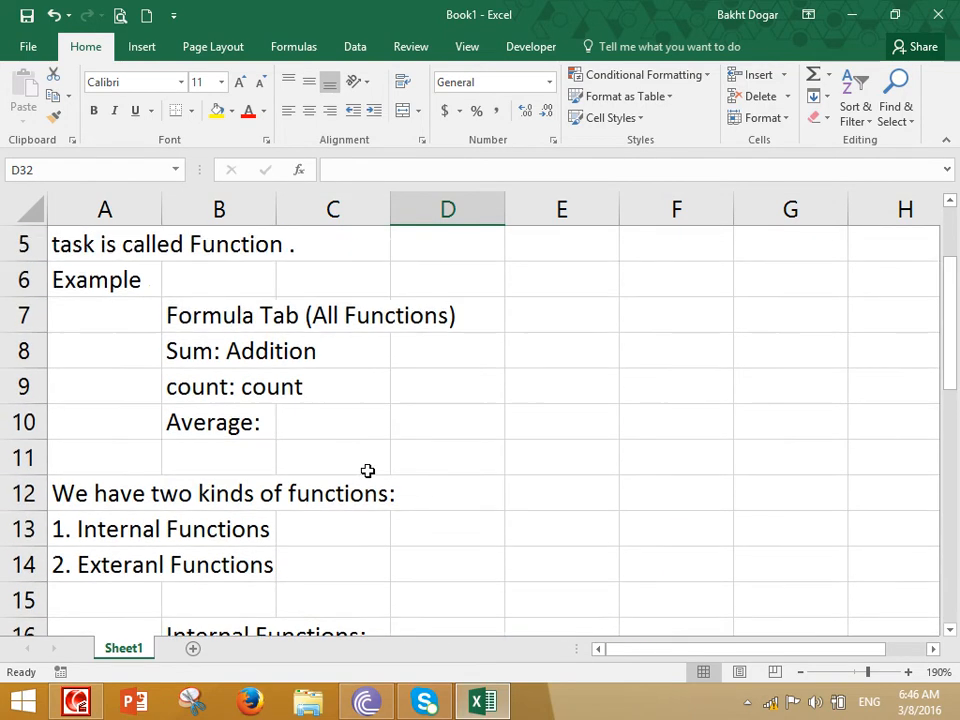
scroll(368, 471, down, 3)
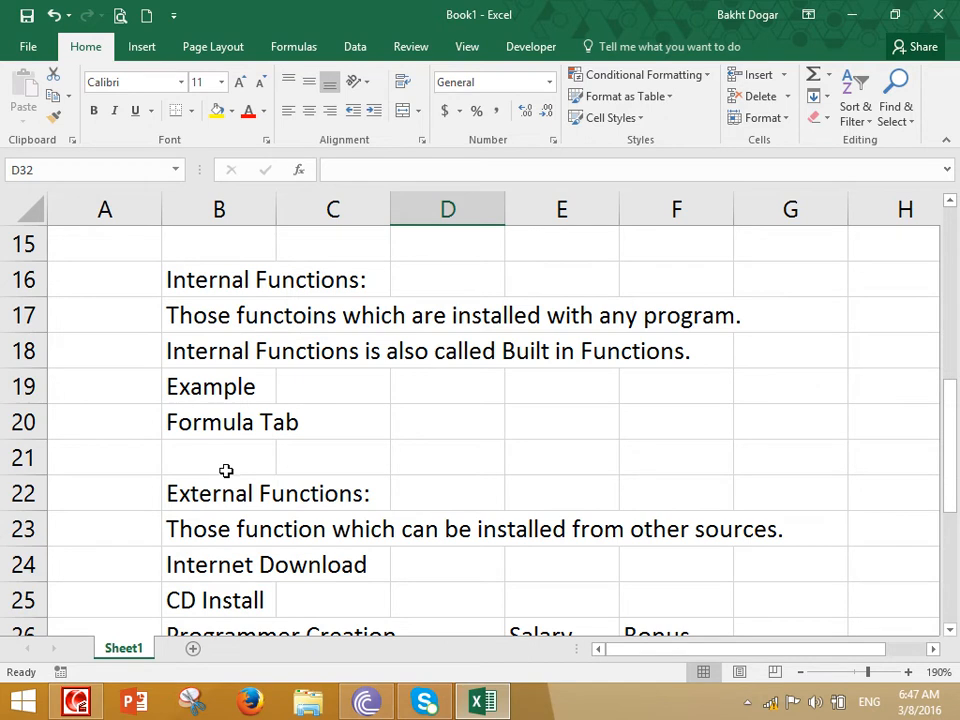
click(229, 280)
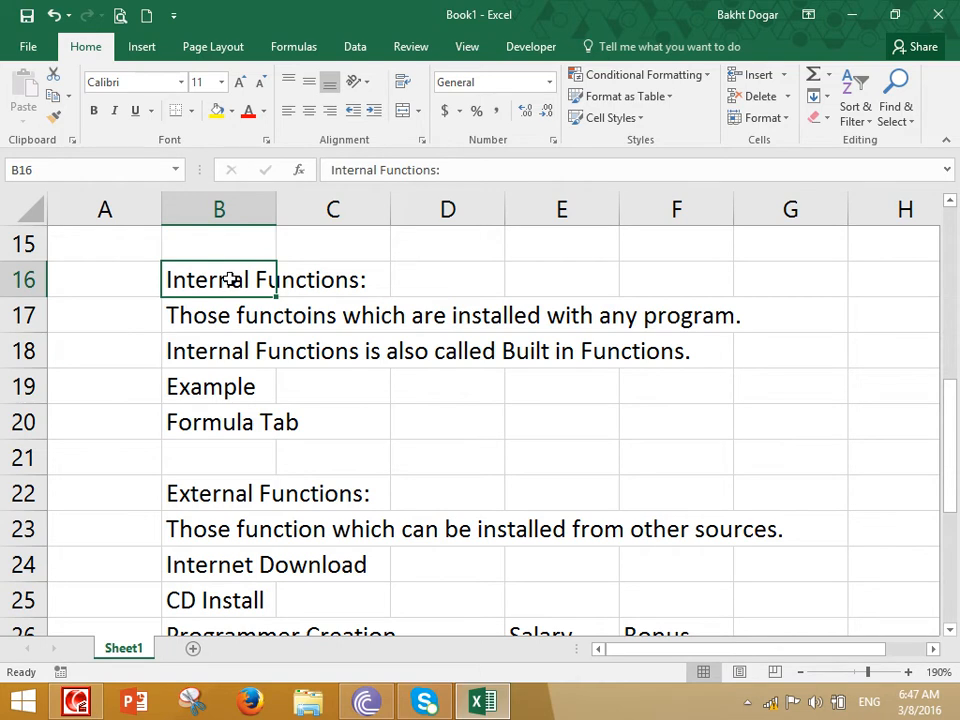
click(210, 493)
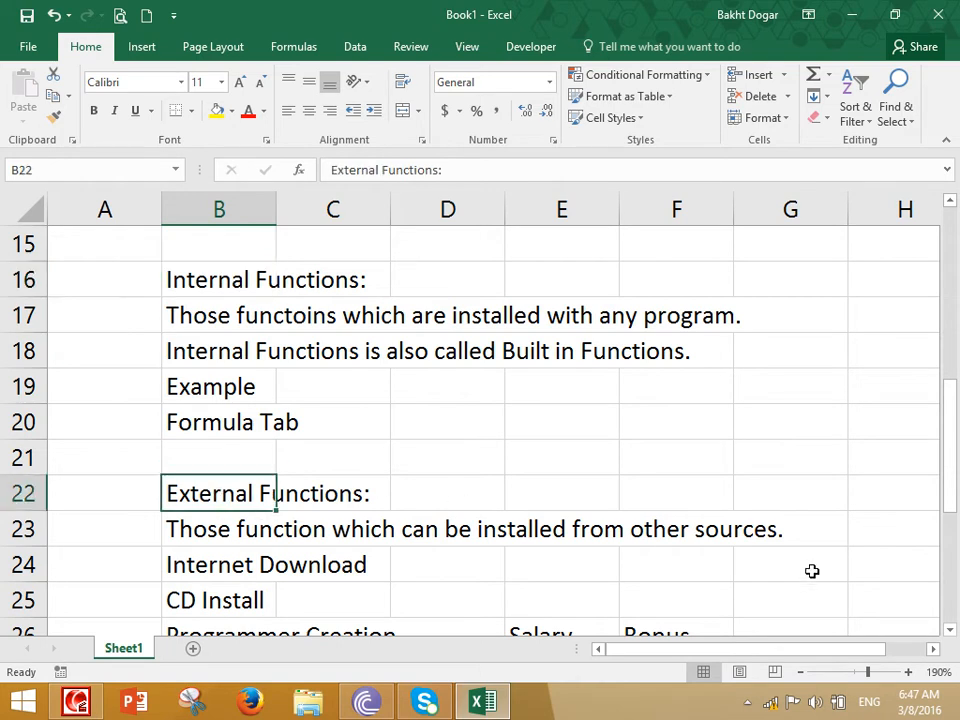
Try the formula =minus(E31,F31) in E33 below the salary and bonus totals, and clear the cell
click(950, 632)
scroll(950, 638, down, 4)
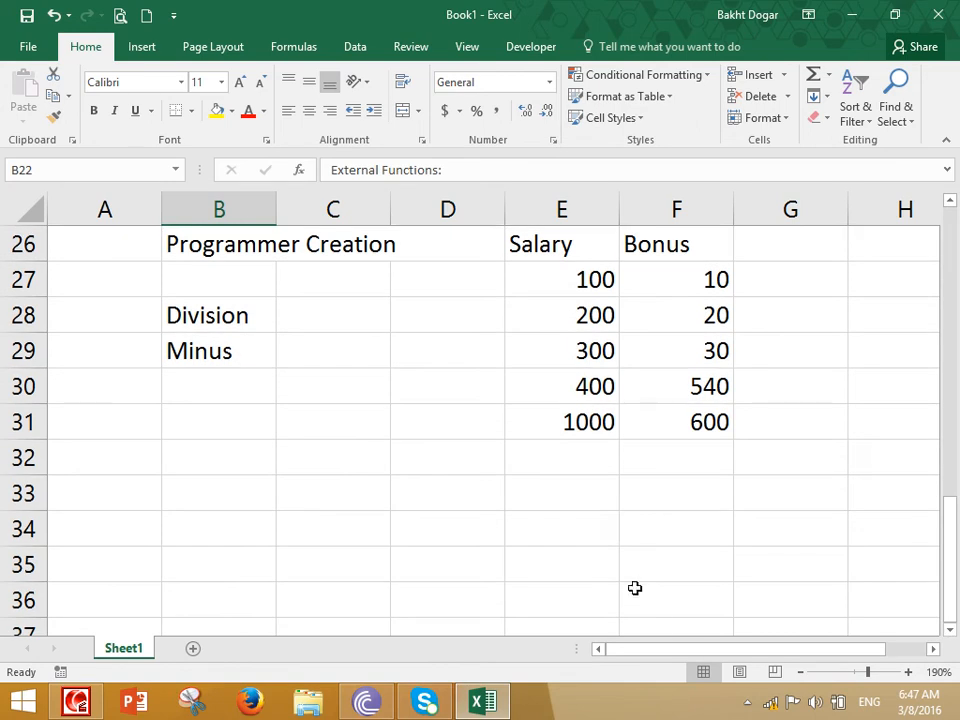
click(566, 506)
text(=minus()
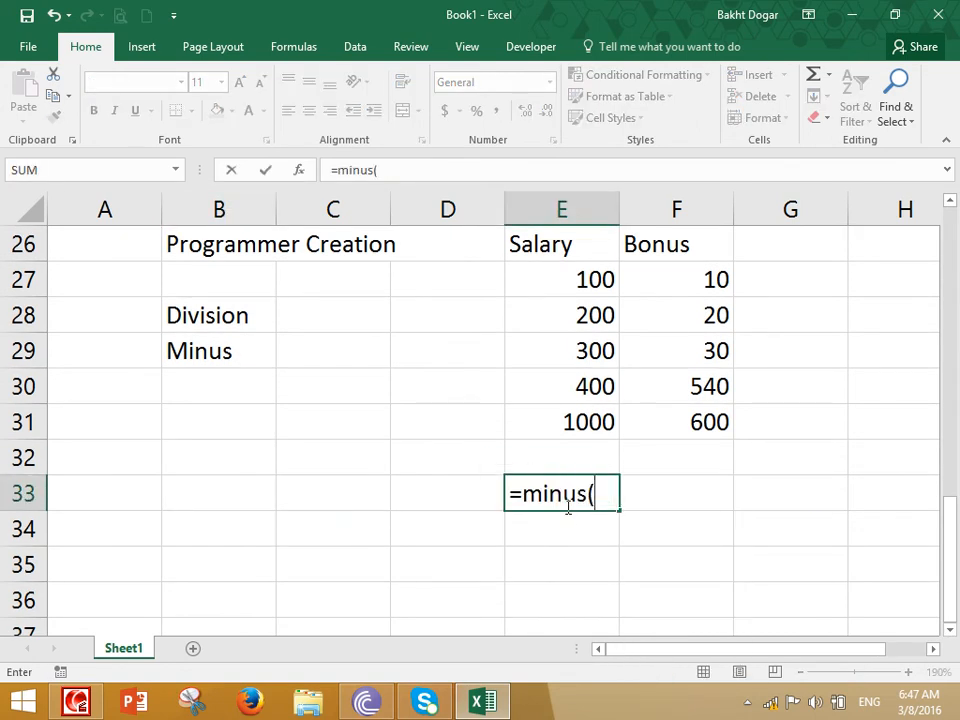
click(597, 423)
text(-)
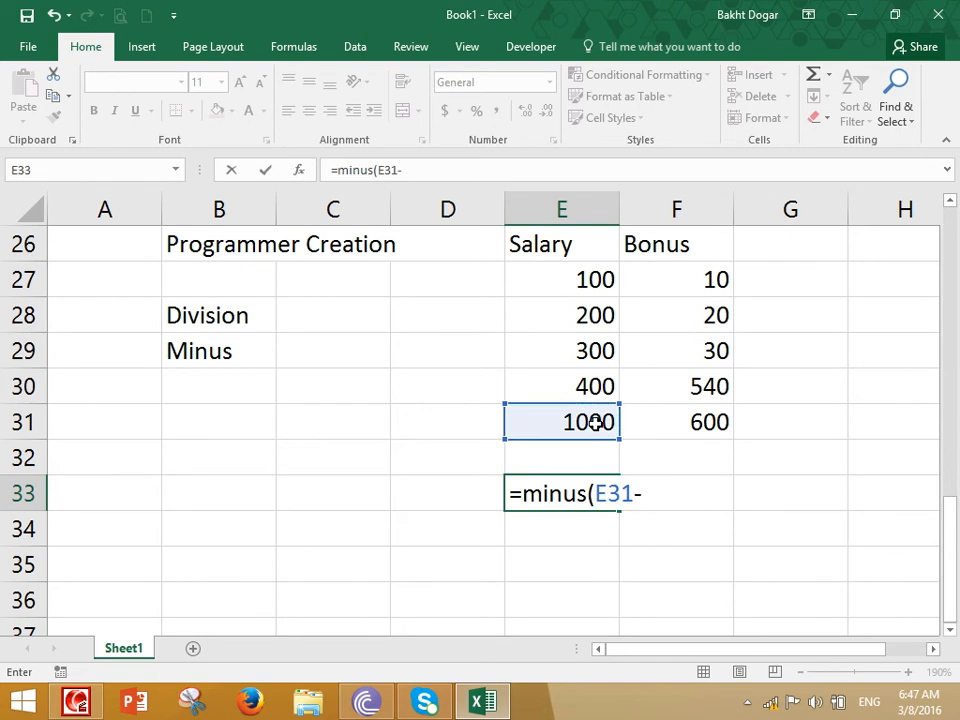
key(BackSpace)
text(,)
click(677, 420)
key(Return)
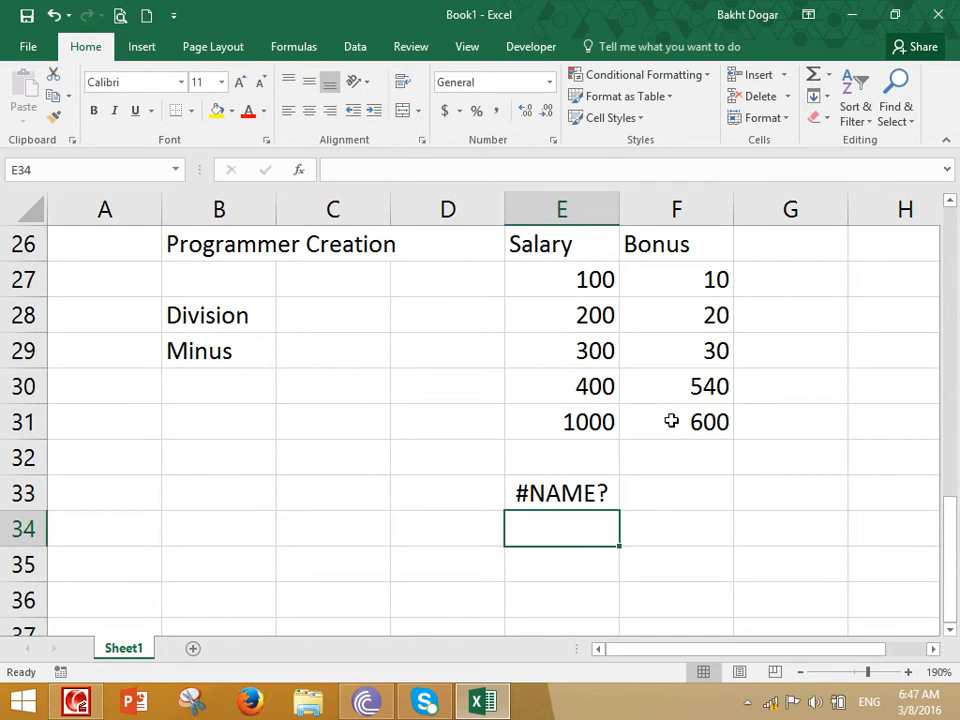
click(583, 491)
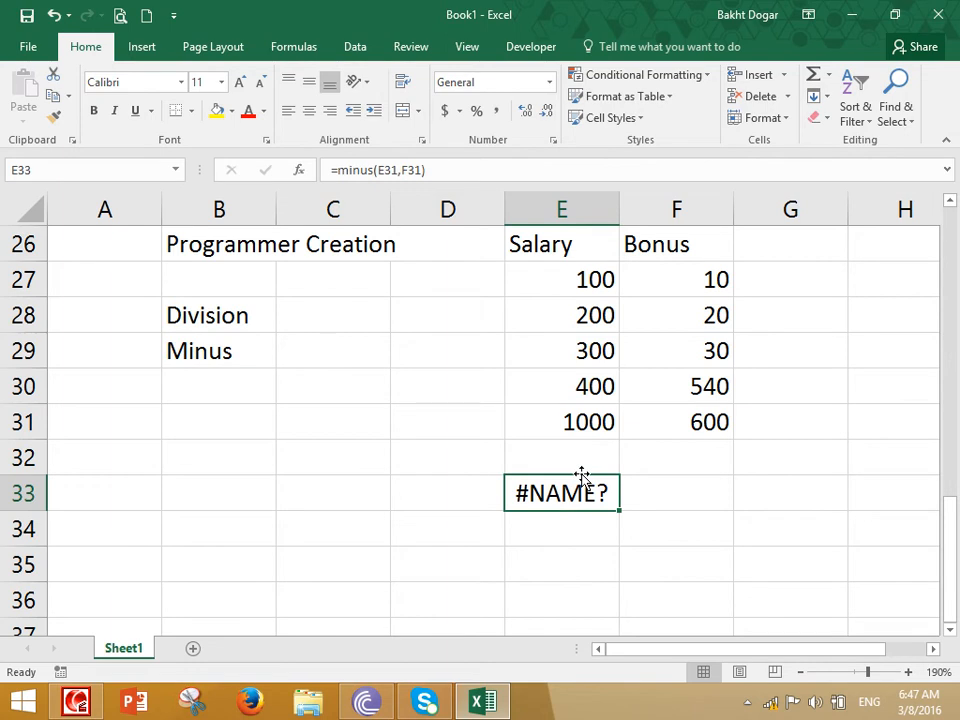
key(Delete)
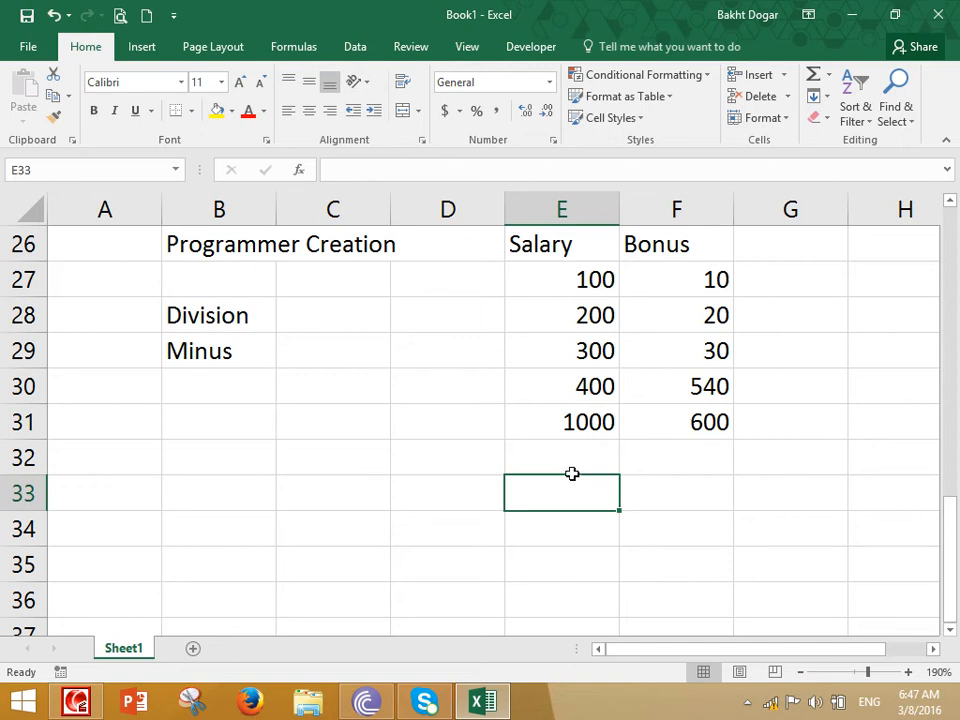
Open the Visual Basic code editor and delete all existing function code from the module
click(542, 43)
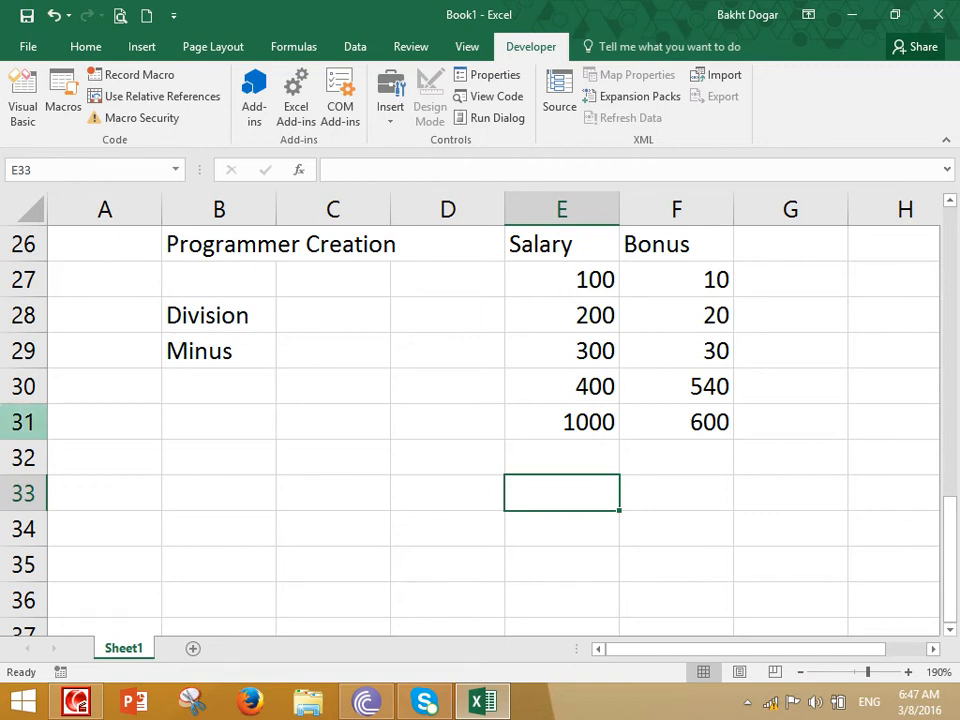
click(22, 98)
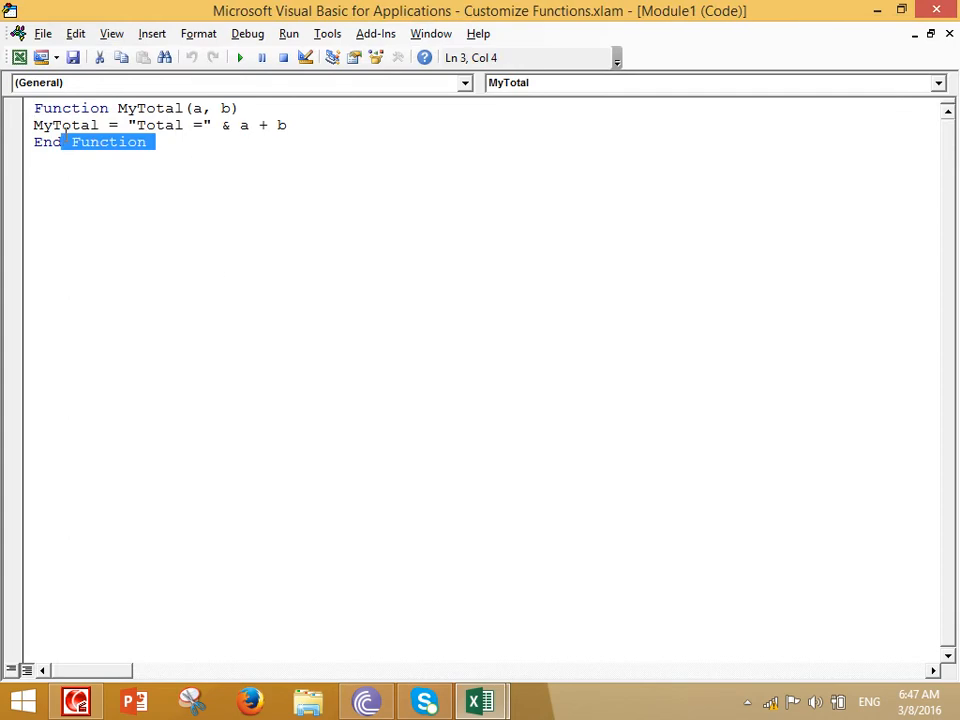
key(ctrl+a)
key(Delete)
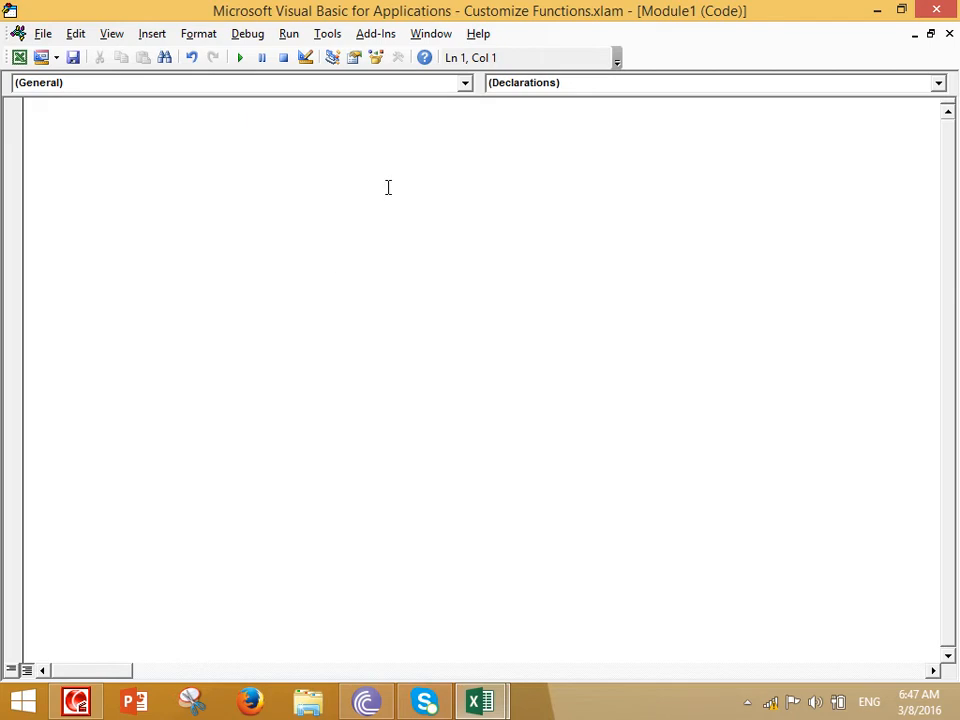
Set the code editor's font size to 18
click(326, 35)
click(356, 124)
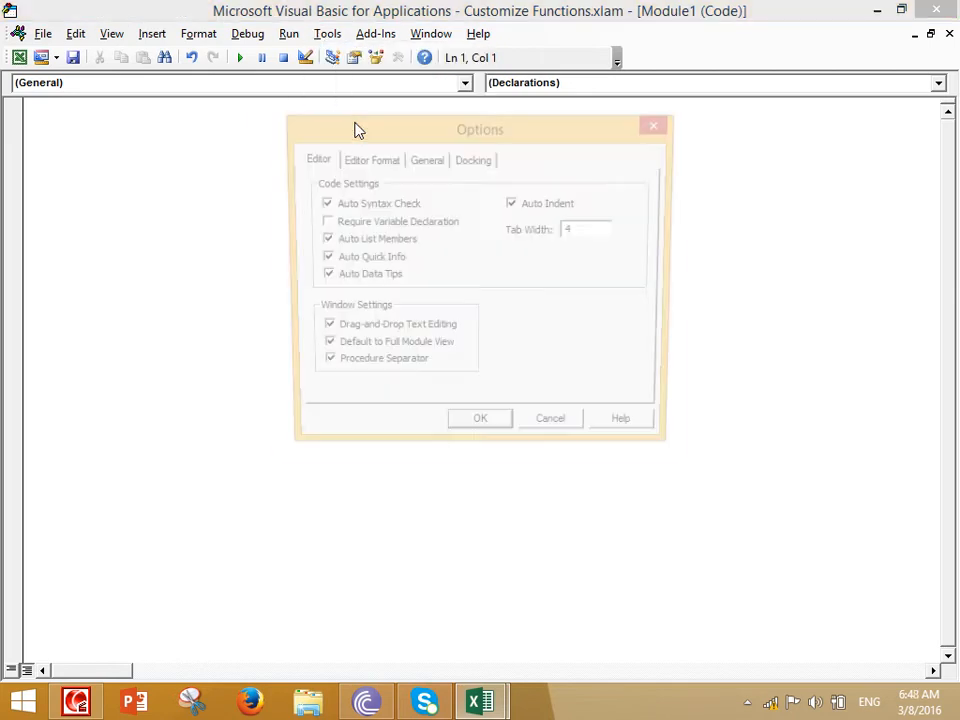
click(375, 160)
click(569, 247)
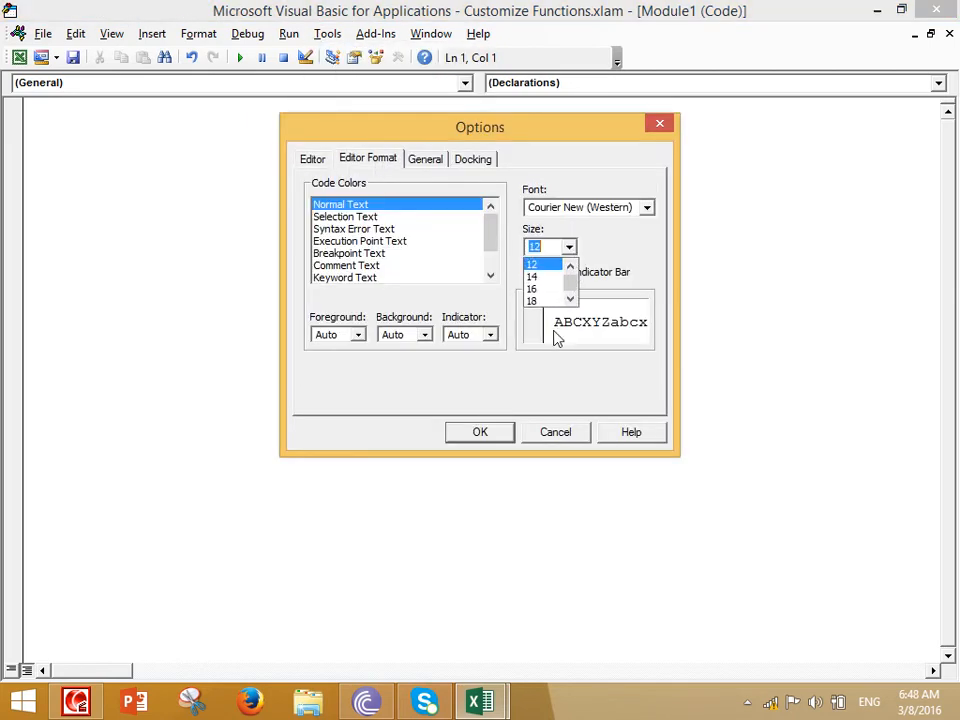
click(548, 299)
click(480, 432)
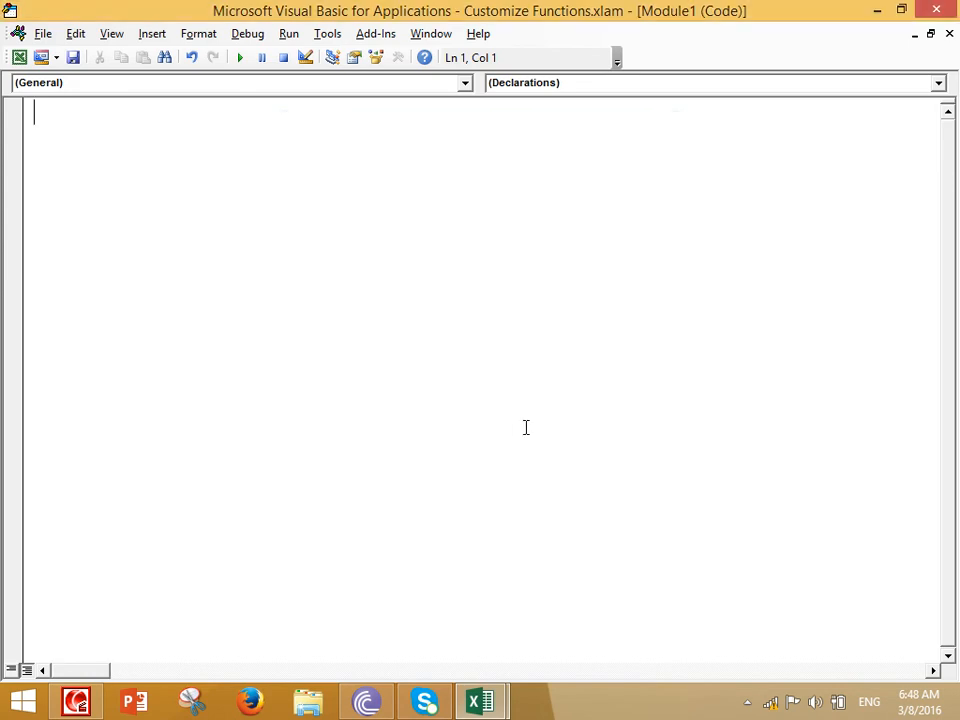
Write a custom function Minus(a, b) in the module that returns a - b
text(Function Minus(a,b))
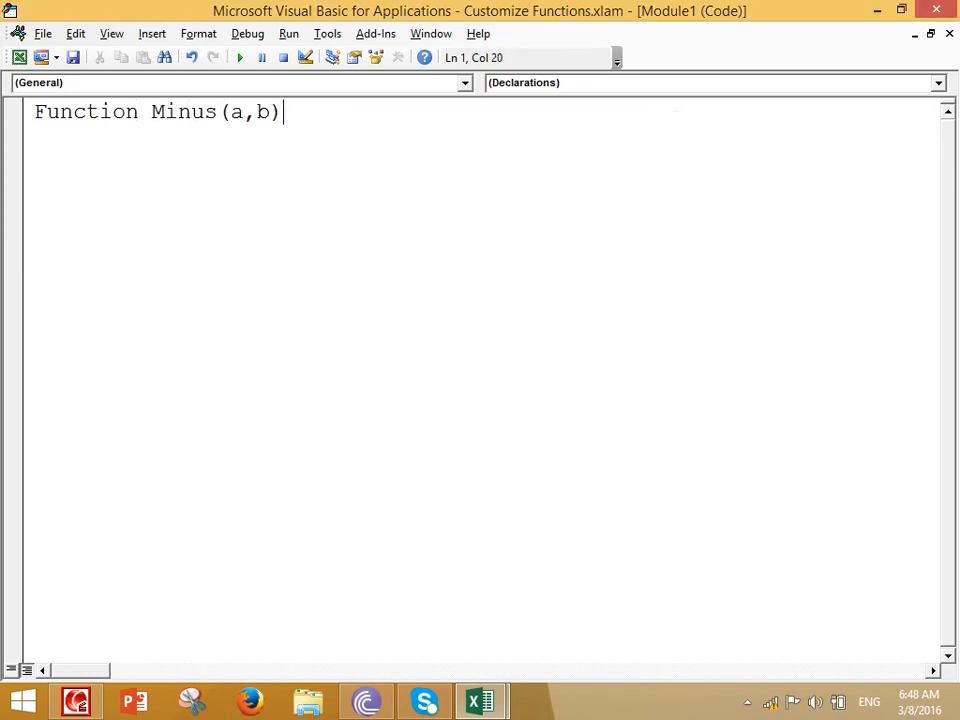
key(Return)
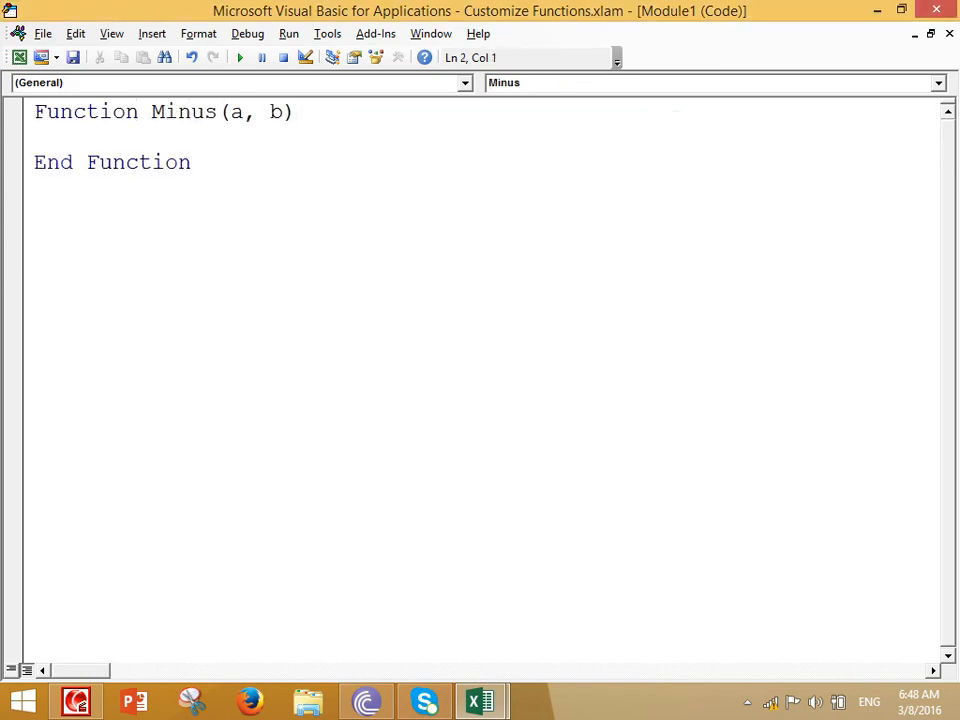
text(i)
key(BackSpace)
text(Minus=a-b)
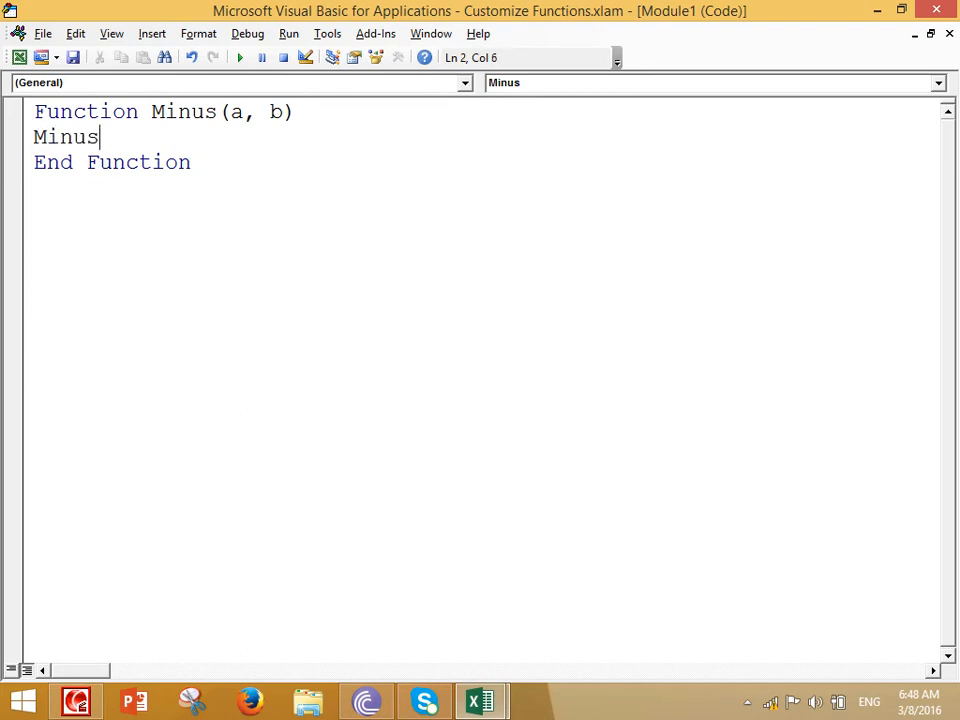
key(Down)
key(Up)
key(Up)
Return to the worksheet, enter =Minus(E31,F31) in E33 and check it against the totals in E31 and F31
click(19, 58)
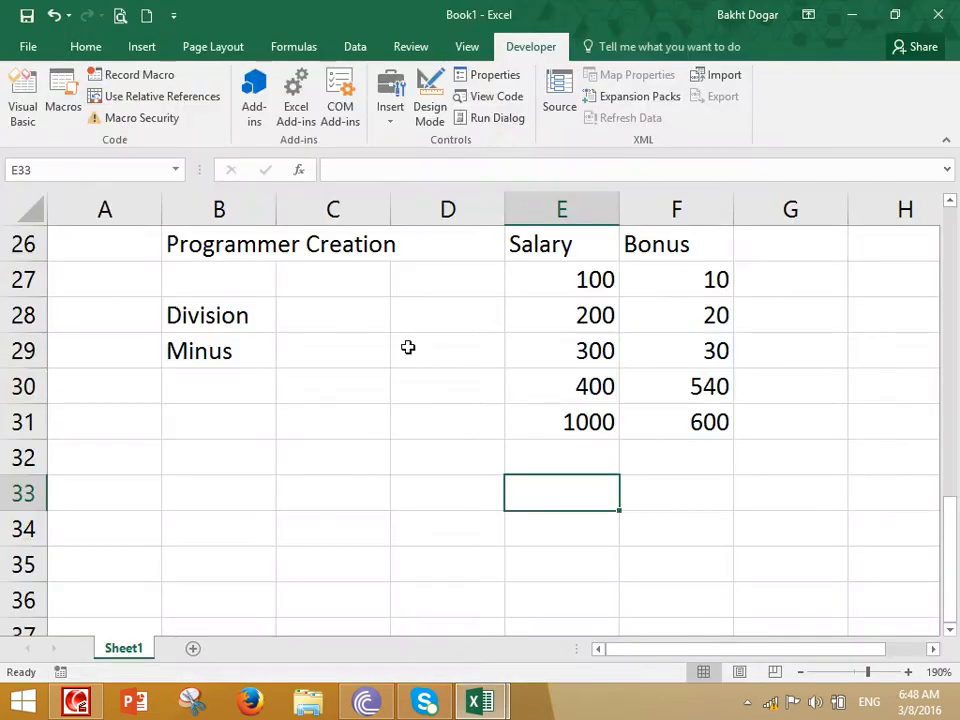
text(=minus)
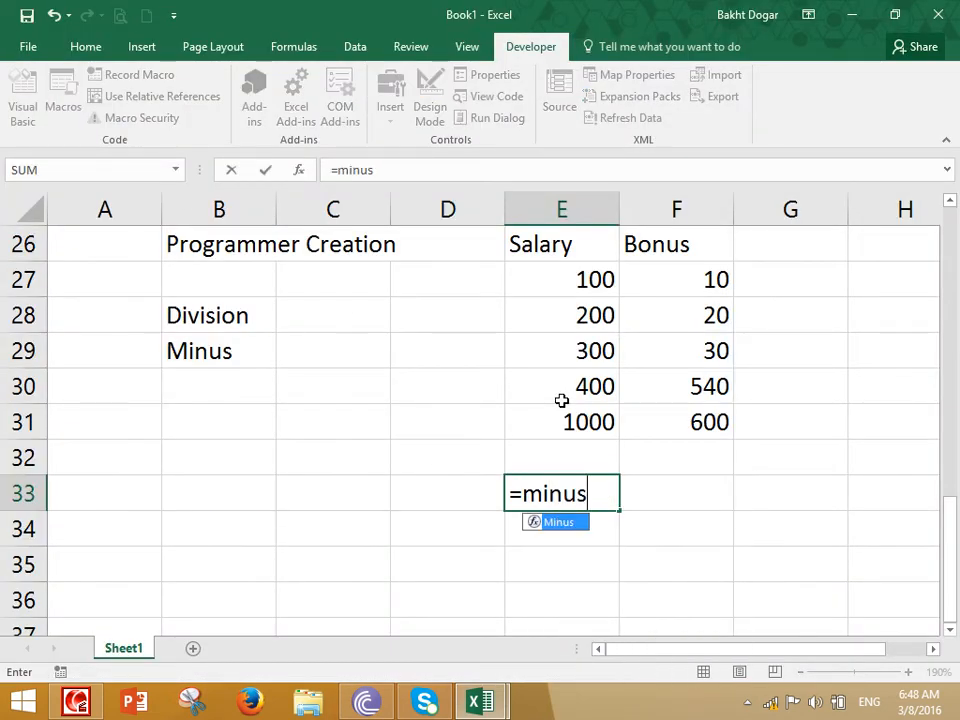
key(Tab)
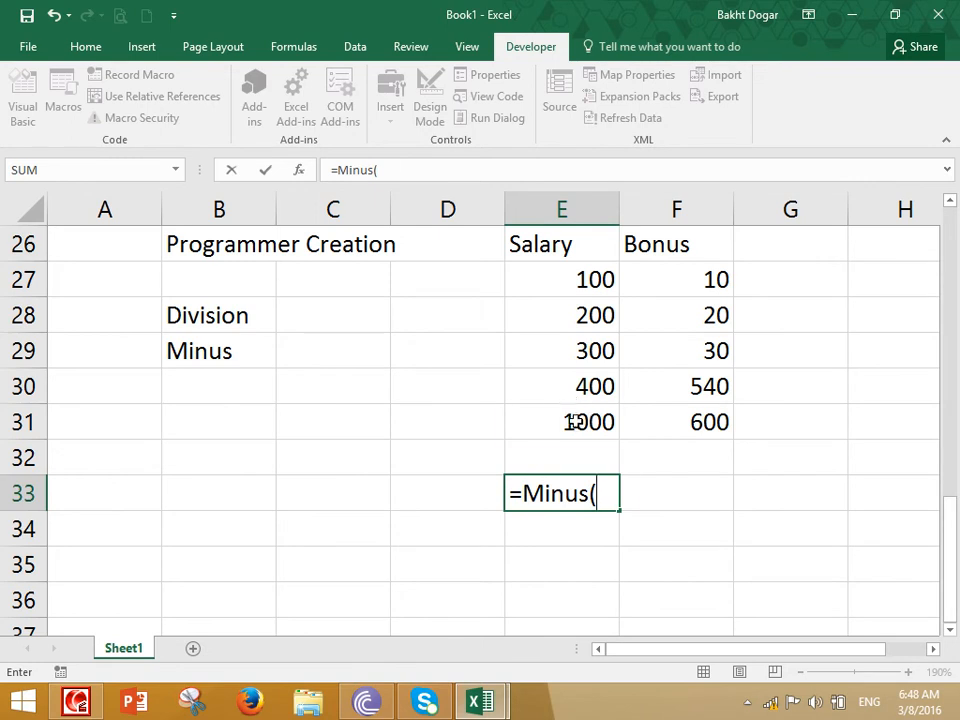
click(572, 422)
text(,)
click(655, 422)
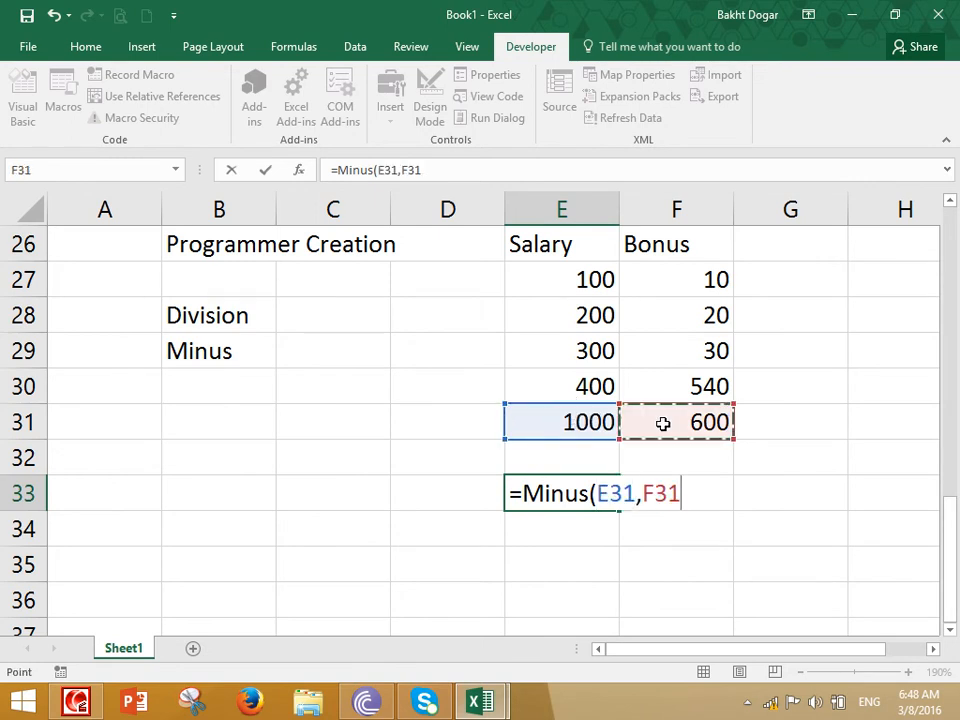
key(Return)
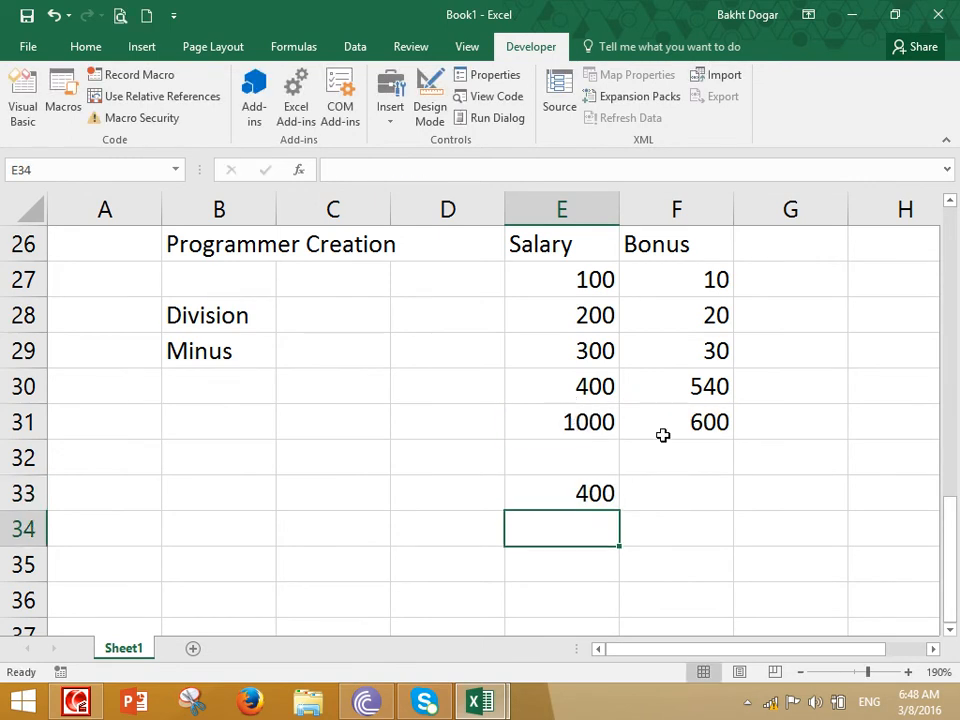
click(594, 495)
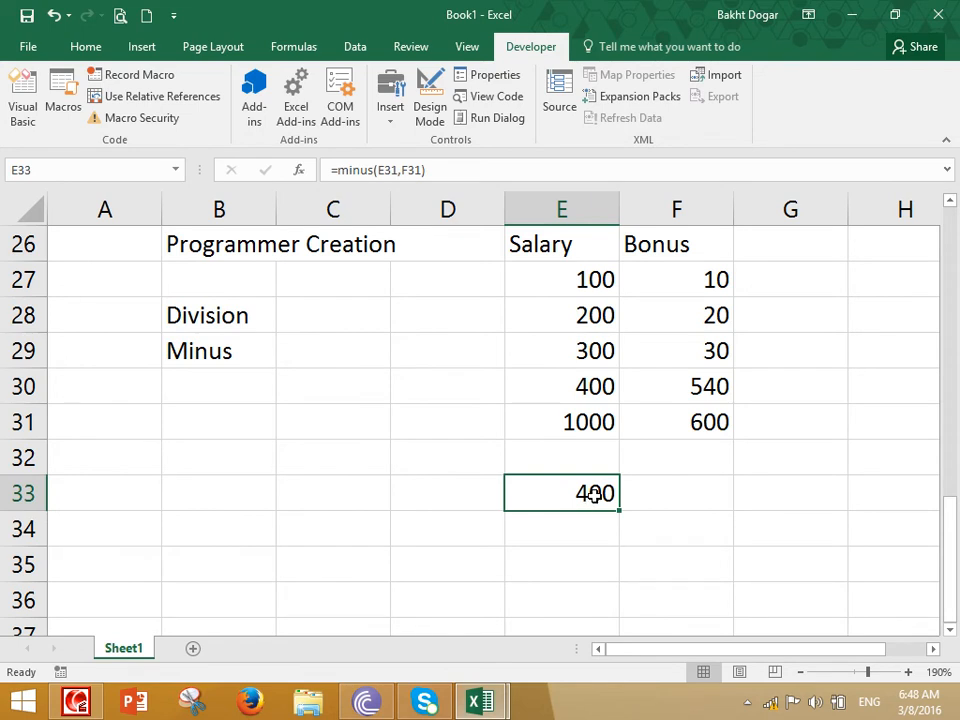
click(590, 422)
click(658, 422)
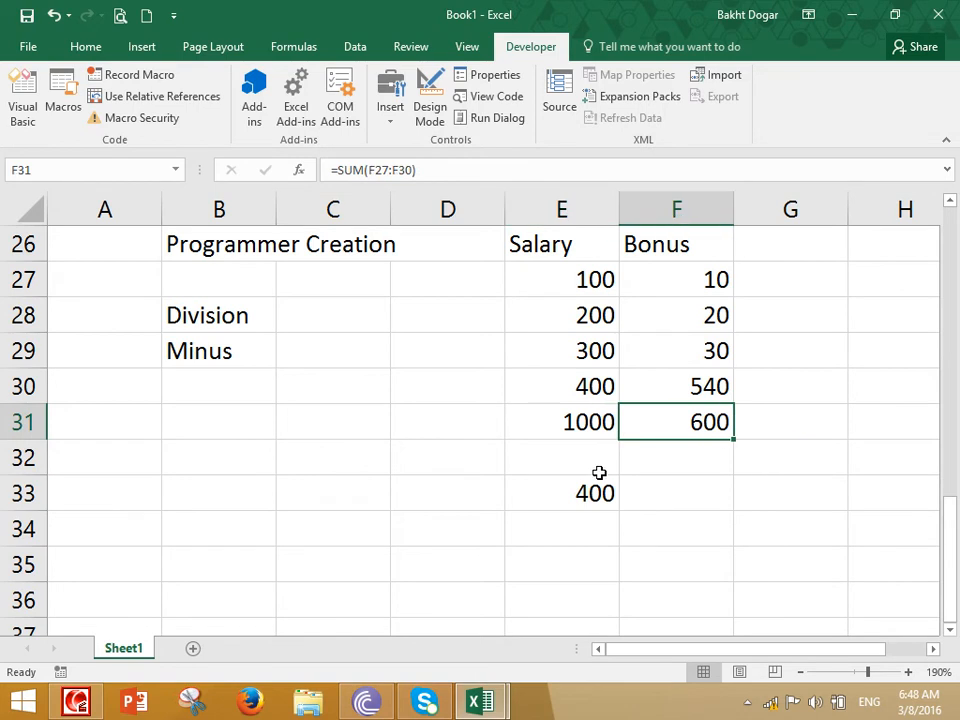
click(569, 488)
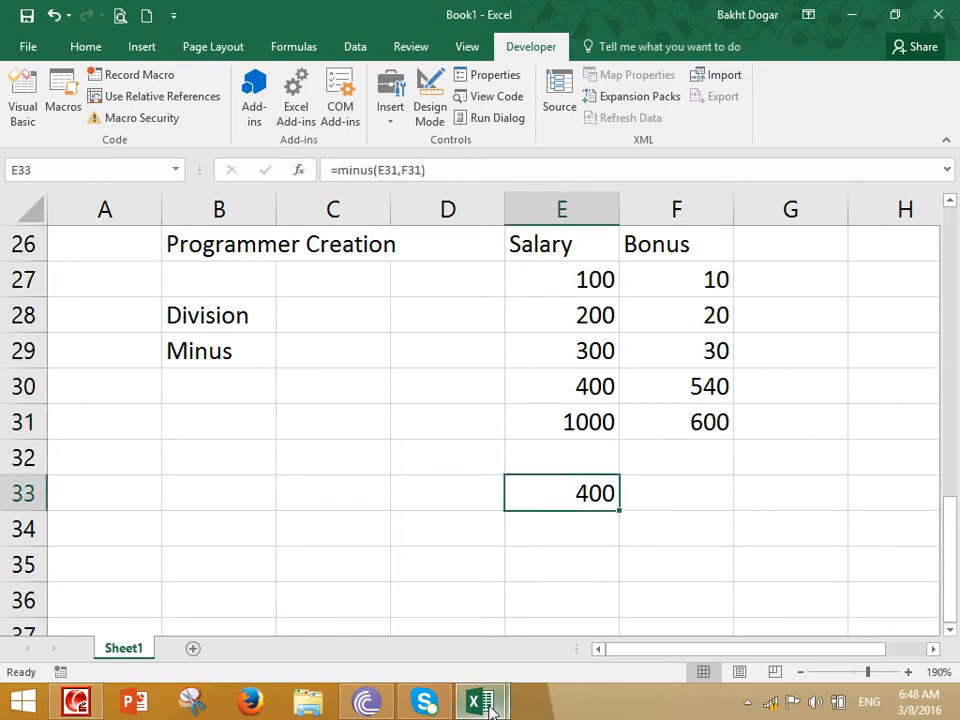
Delete the Minus function code from the module and re-evaluate the formula in E33 on the worksheet
mouse_move(480, 700)
click(562, 580)
key(ctrl+a)
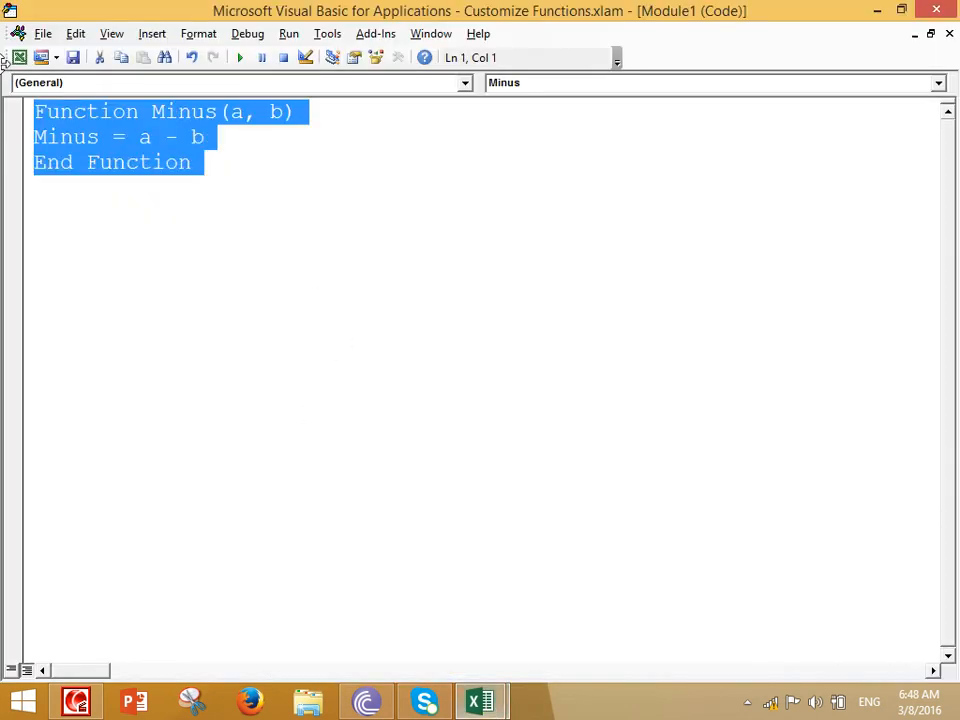
key(Delete)
click(19, 57)
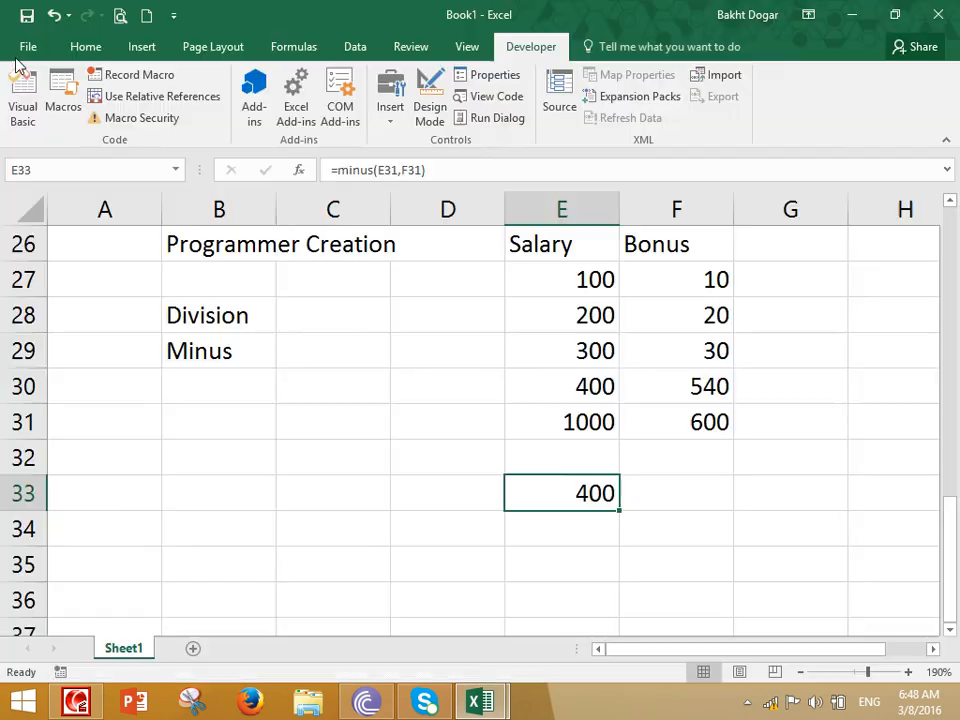
double_click(578, 500)
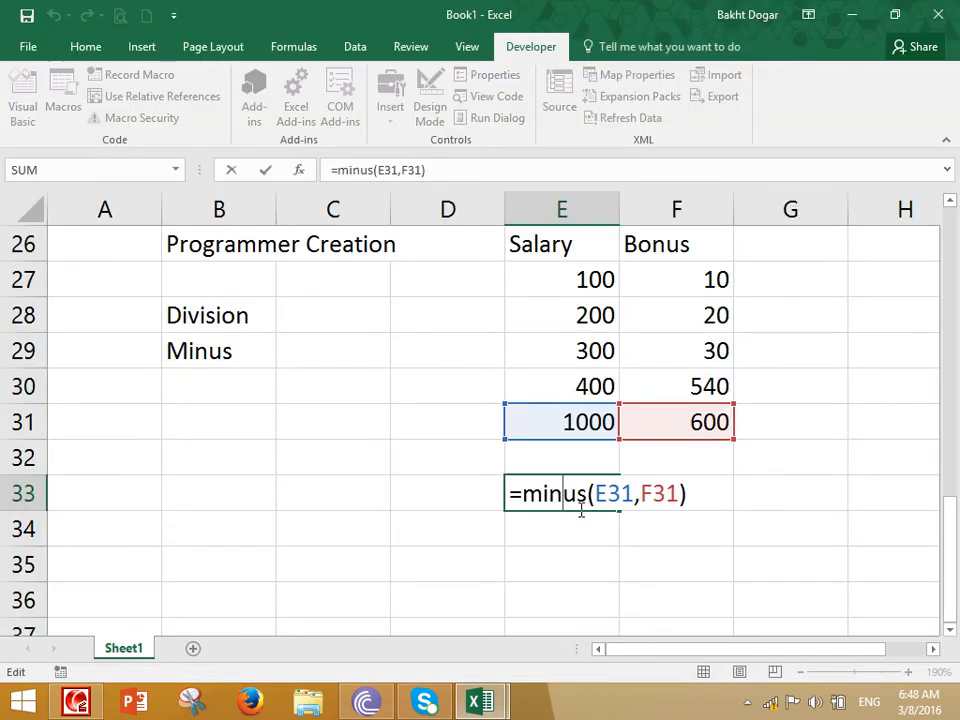
key(Return)
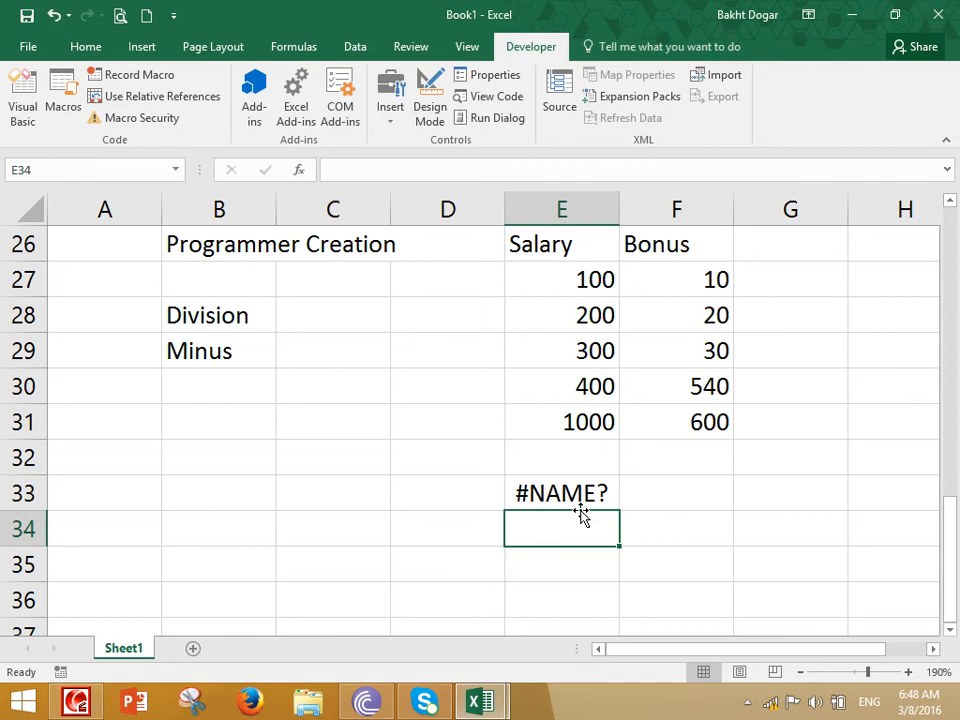
Enter the note "Excel (Excellent...)" in E34
text(Excel Excel)
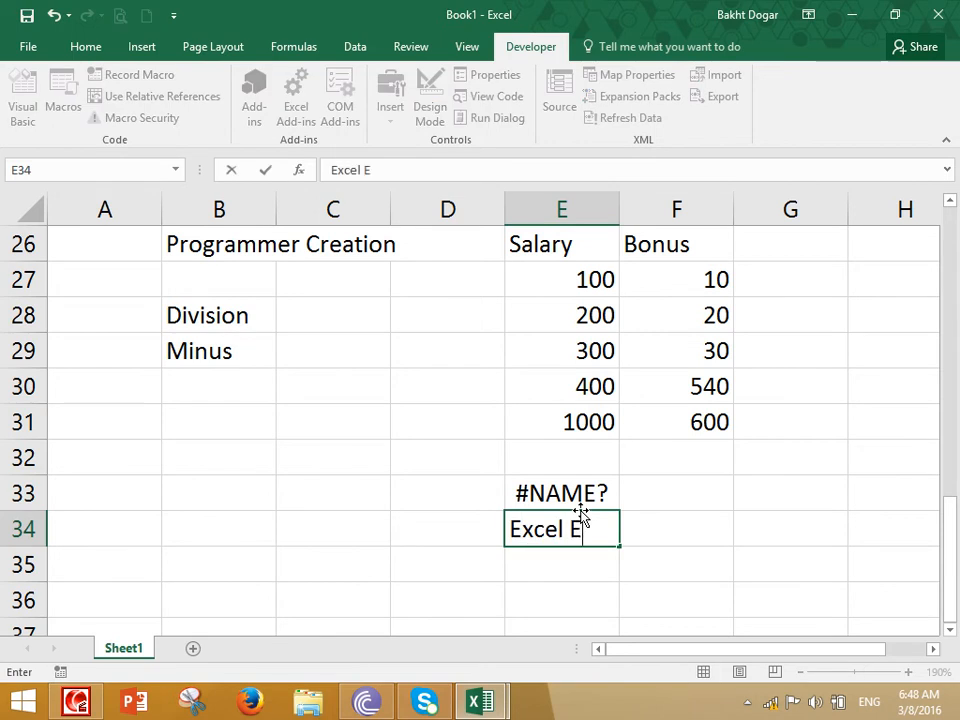
key(BackSpace)
key(BackSpace)
key(BackSpace)
key(BackSpace)
key(BackSpace)
text((Excelle)
key(BackSpace)
text(lent...))
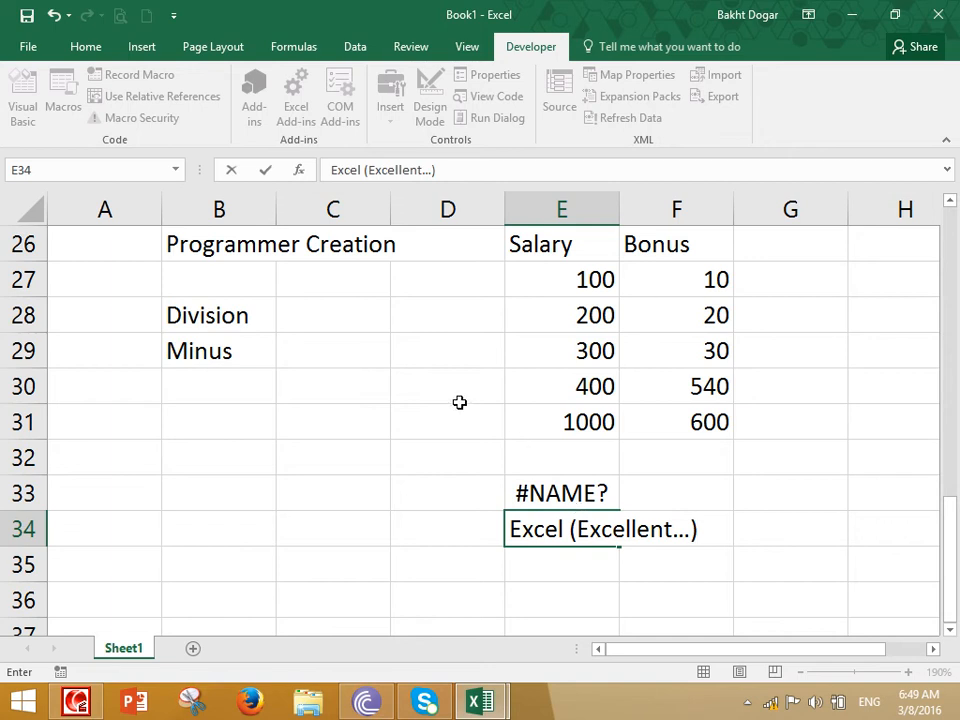
click(420, 387)
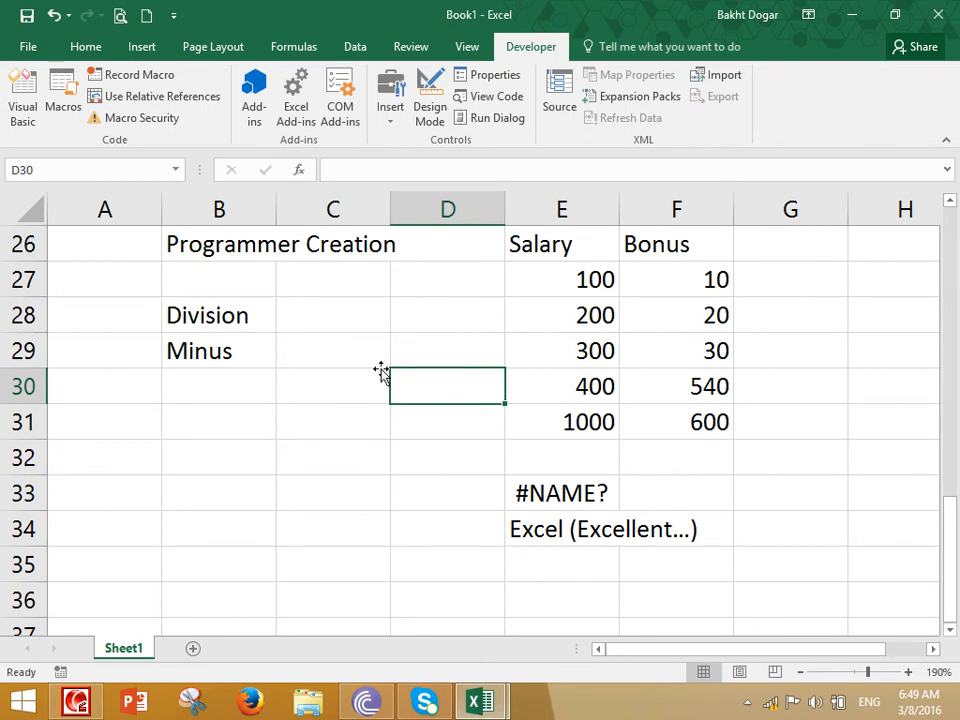
drag(503, 490, 704, 561)
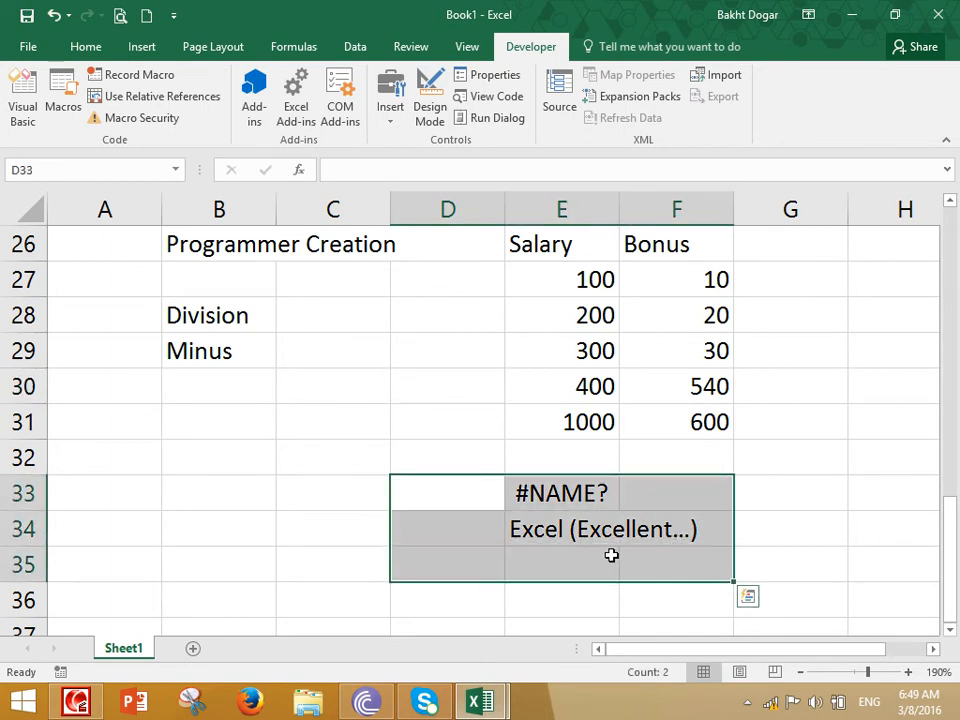
scroll(429, 440, up, 3)
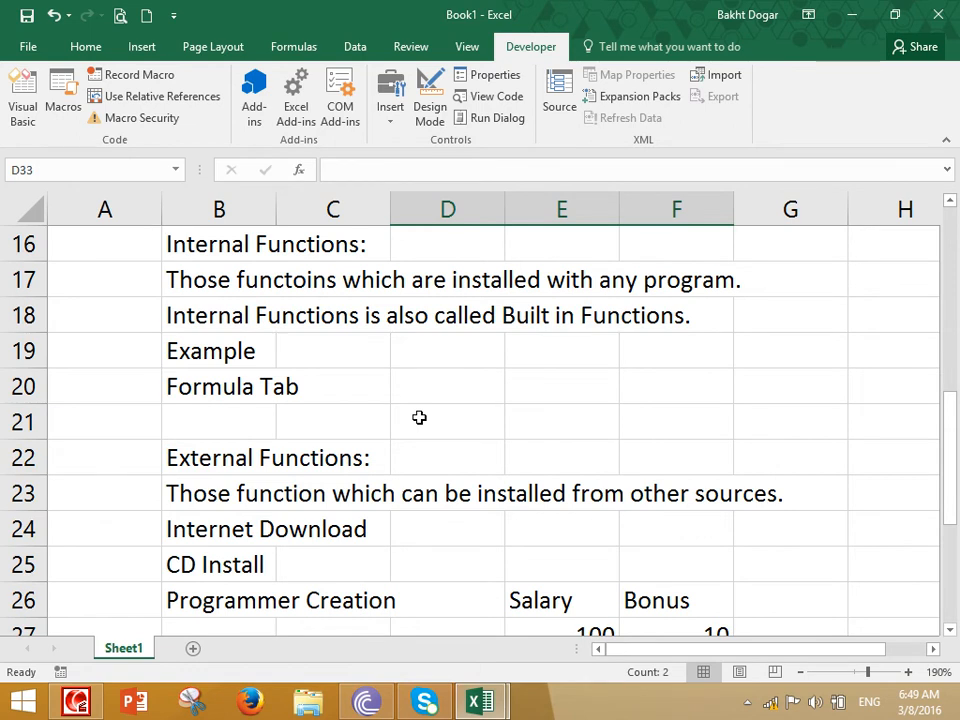
scroll(420, 415, down, 3)
scroll(511, 524, down, 3)
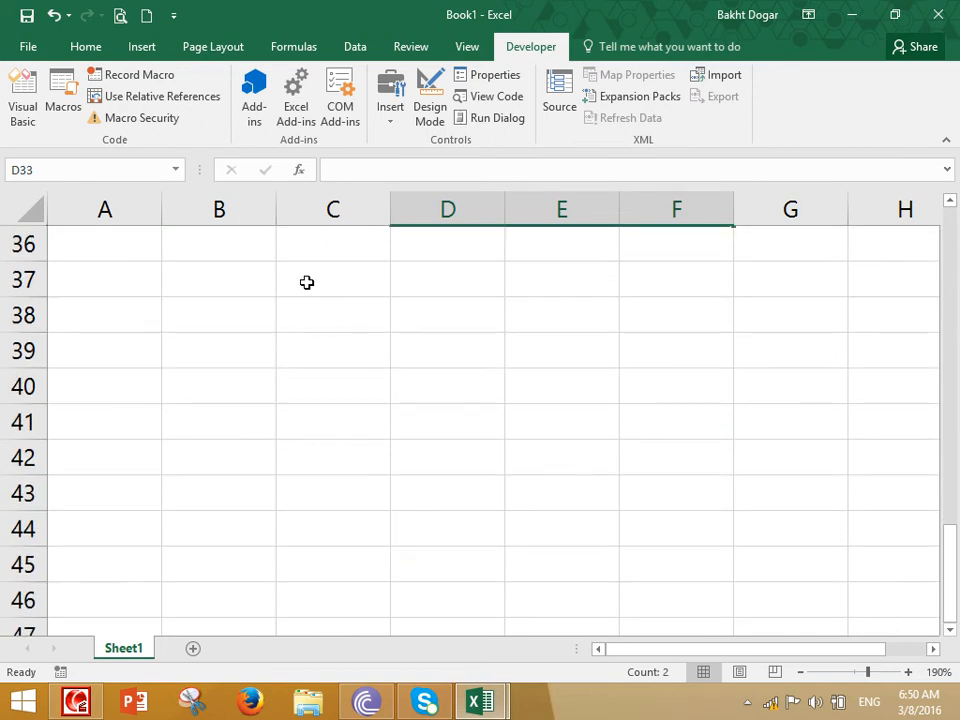
click(255, 253)
click(951, 202)
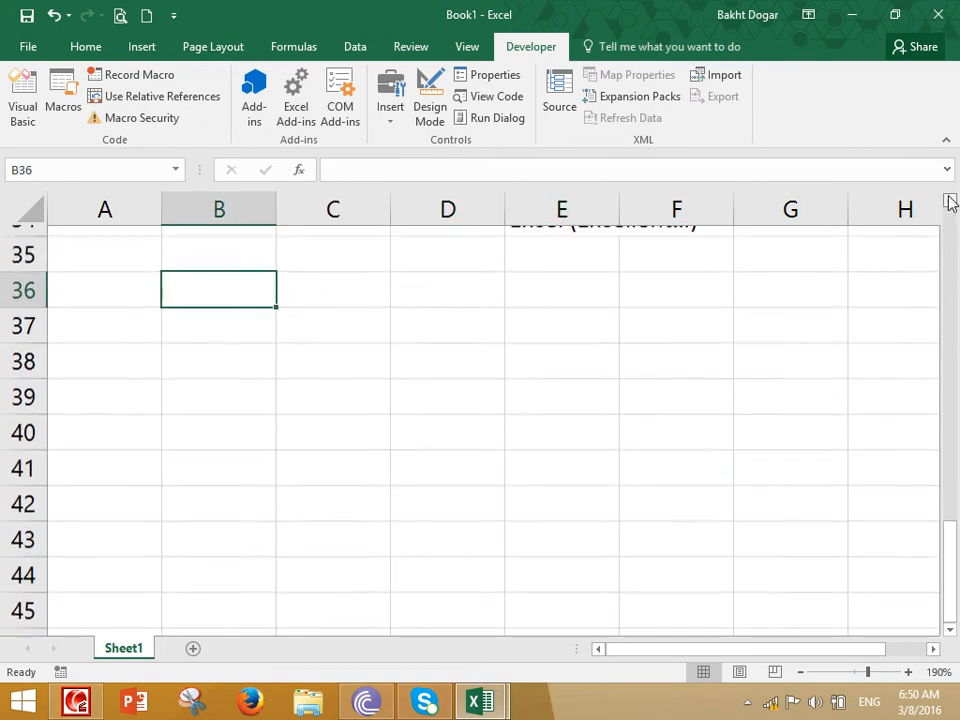
click(951, 202)
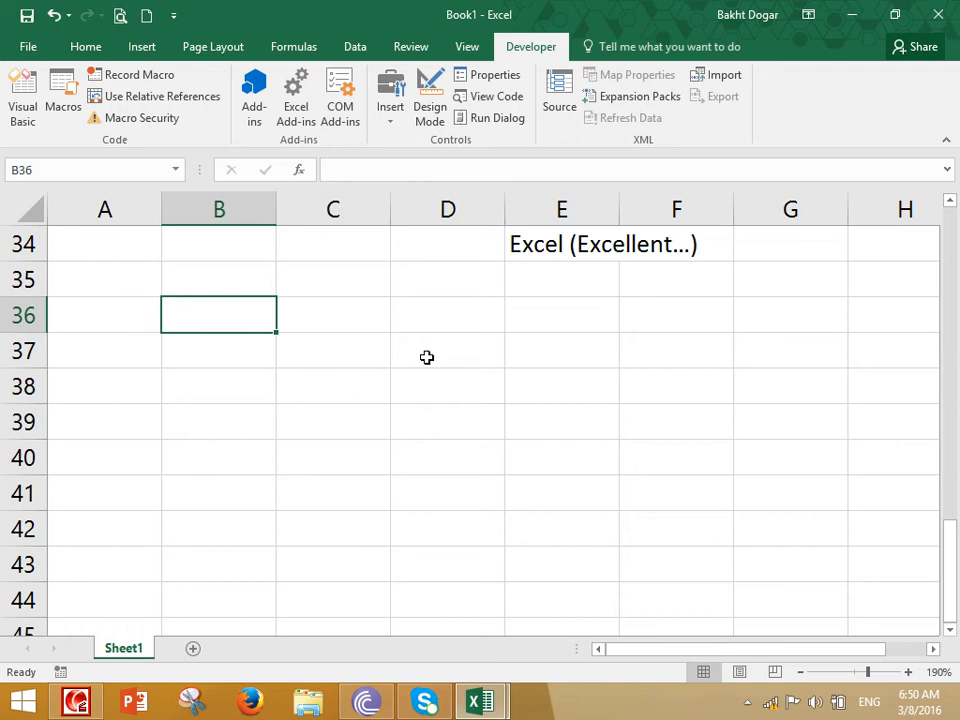
Enter the heading "Formula:" in B36
text(Fof)
key(BackSpace)
text(rmula:)
key(Return)
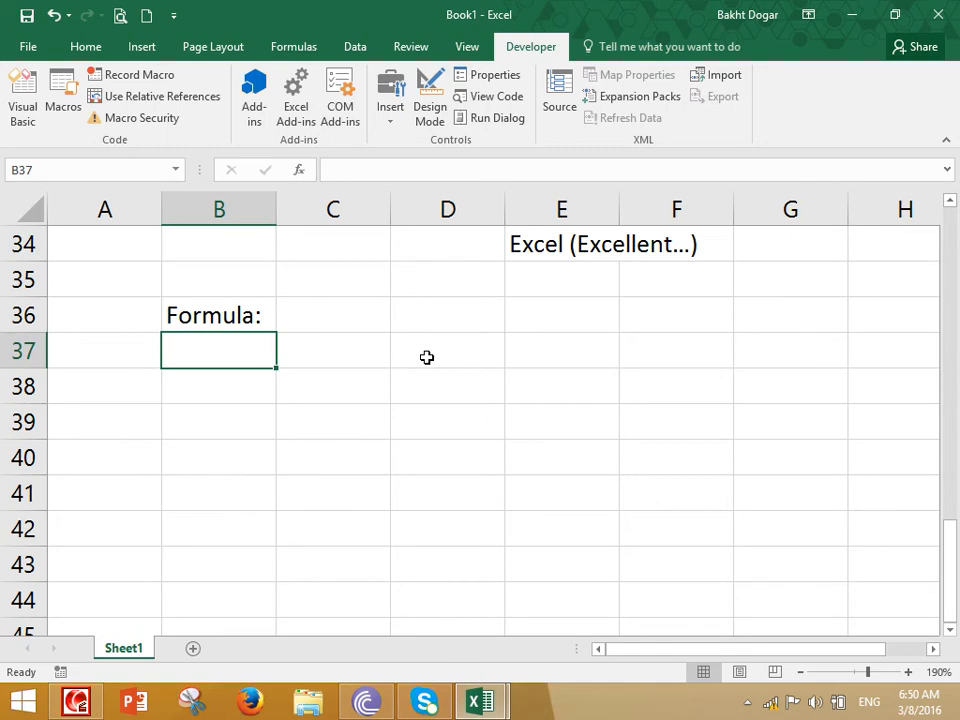
Enter the first line of the definition, "when two more than two functions combine with each other", in B37
text(when two more than two functions wo)
key(BackSpace)
key(BackSpace)
text(combine with ea)
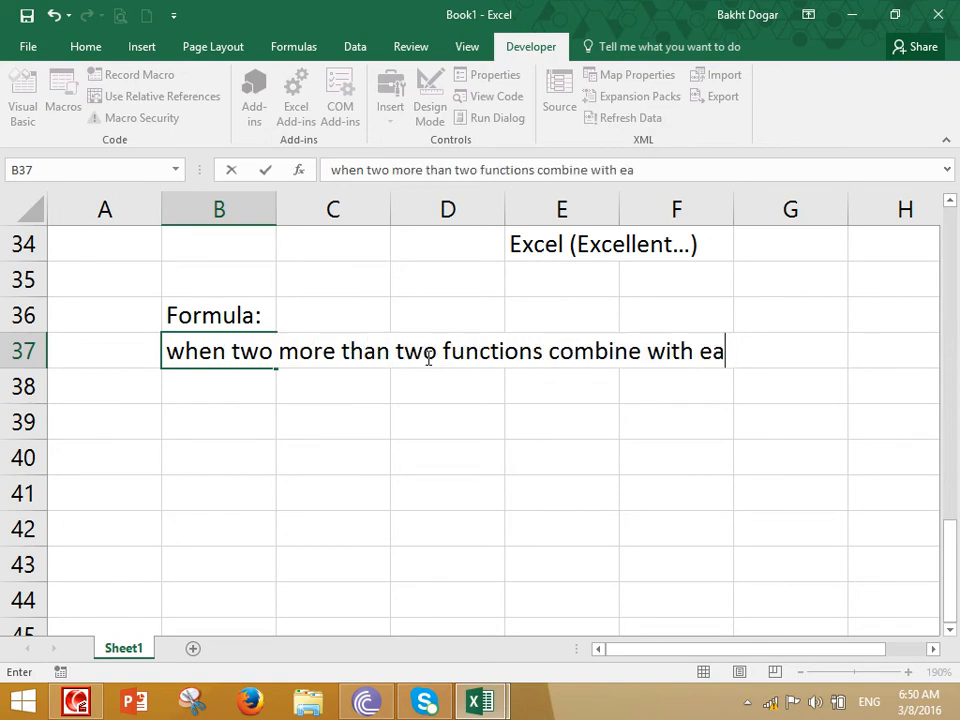
text(ch toher)
key(BackSpace)
key(BackSpace)
key(BackSpace)
key(BackSpace)
key(BackSpace)
text(ot)
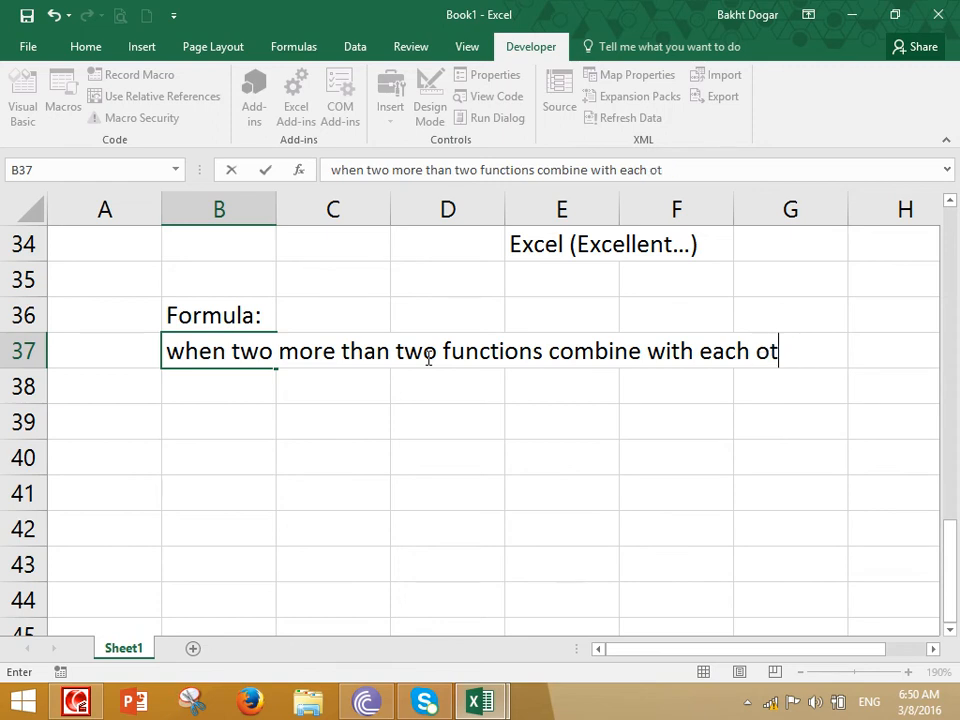
text(her)
key(Return)
Complete the definition with "and makes a new result is called Formula." in B38
text(and makes a nre)
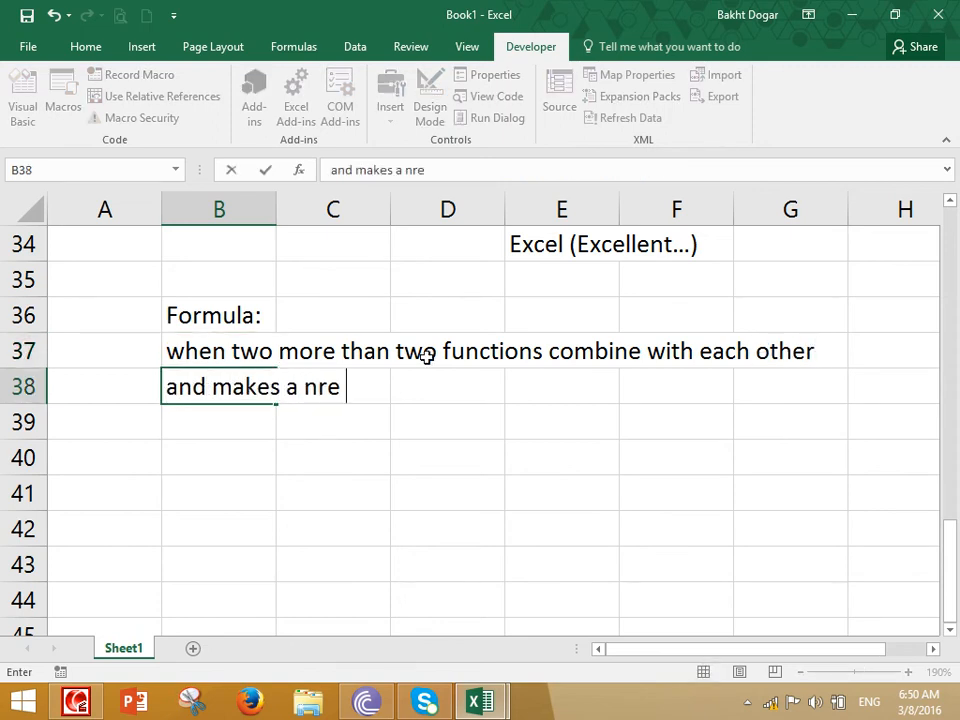
key(BackSpace)
key(BackSpace)
text(ew result)
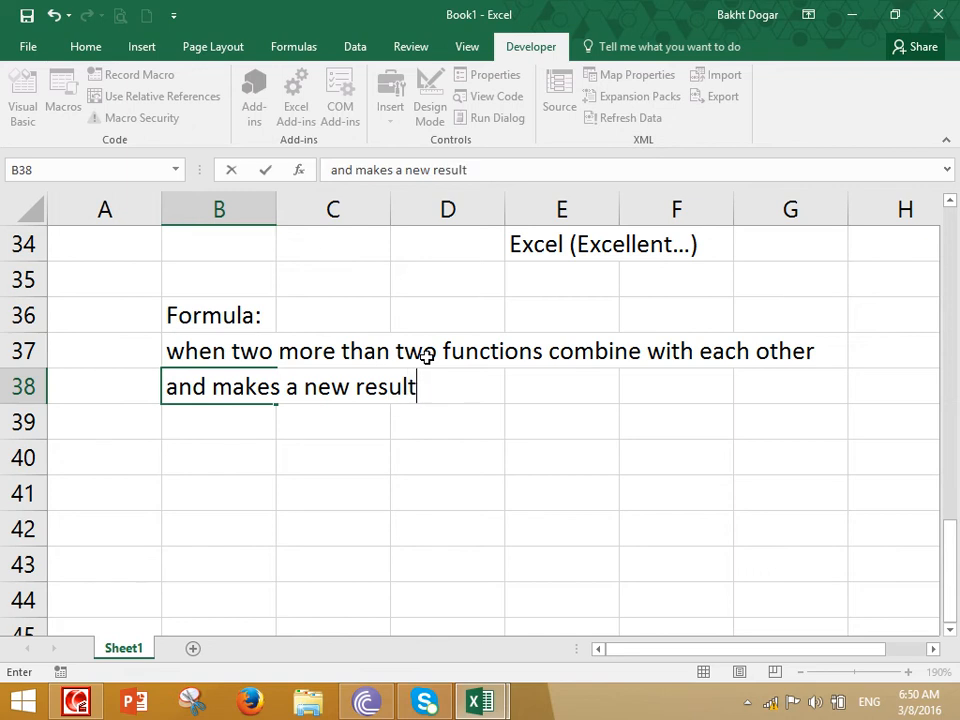
text( is called Formula.)
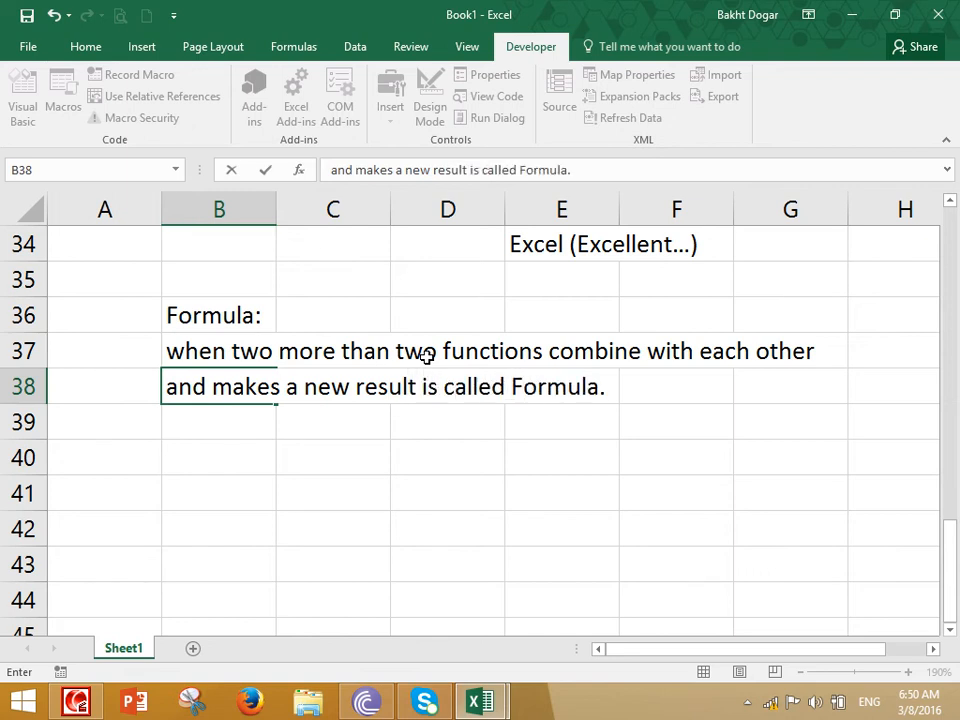
key(Return)
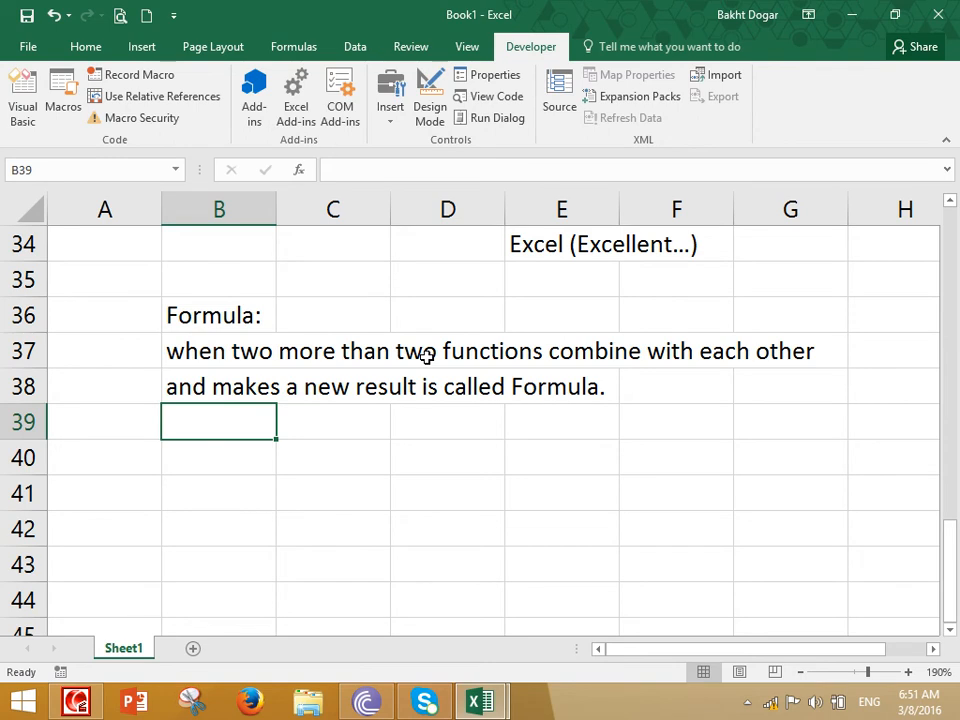
Enter the column headers Password, confirm and Result in C40:E40
key(Right)
key(Down)
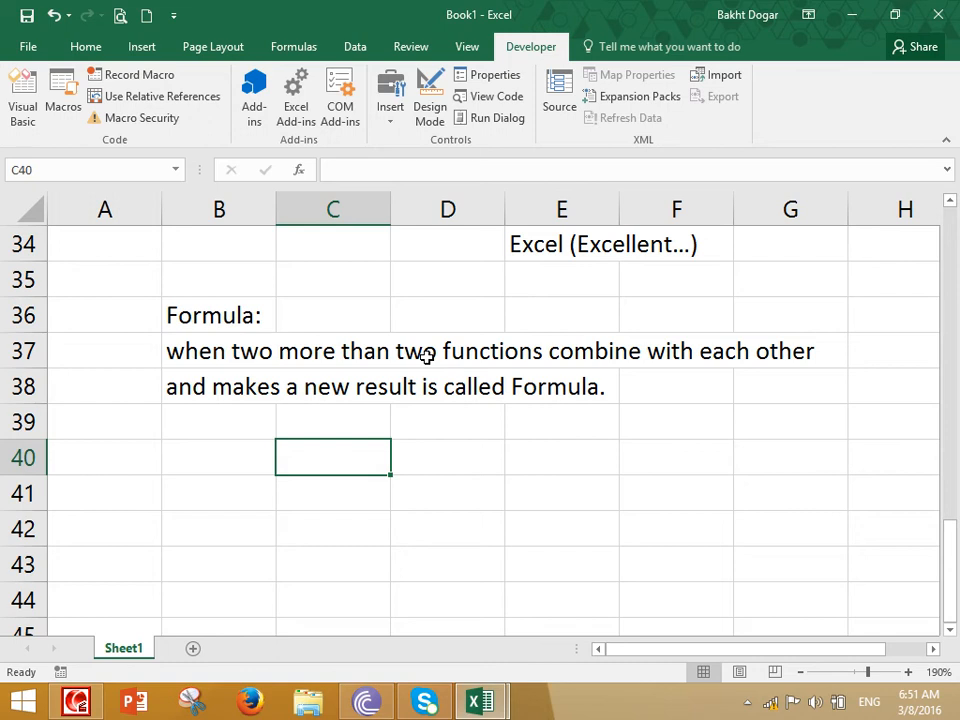
text(Password)
key(Tab)
text(confirm)
key(Tab)
text(Result)
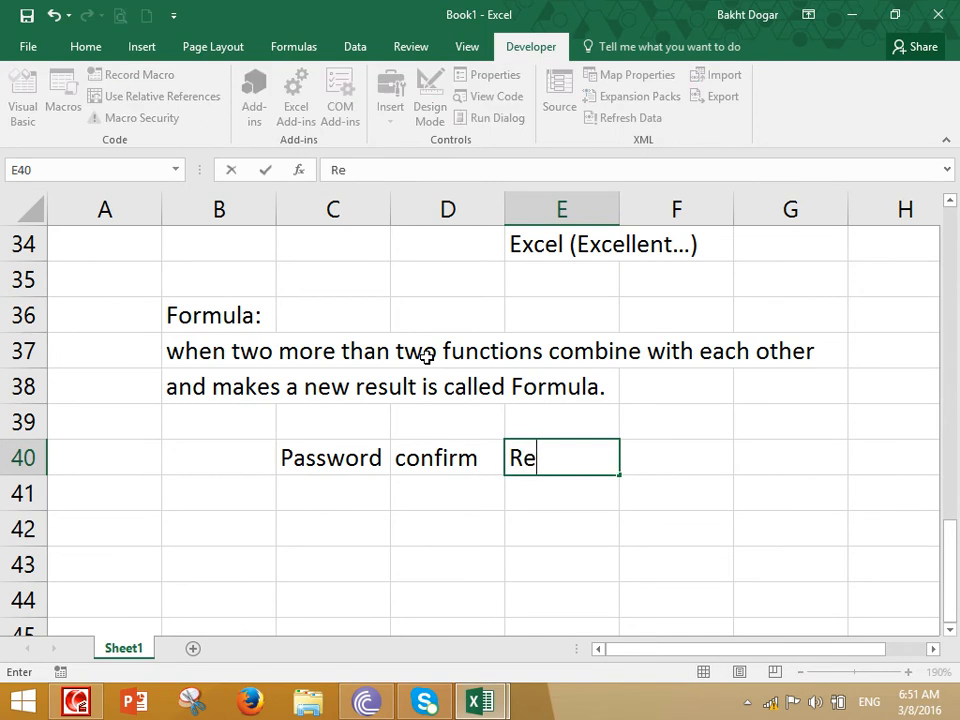
key(Return)
Compare the password and confirmation cells with =EXACT(C41,D41) in E41
key(Right)
key(Right)
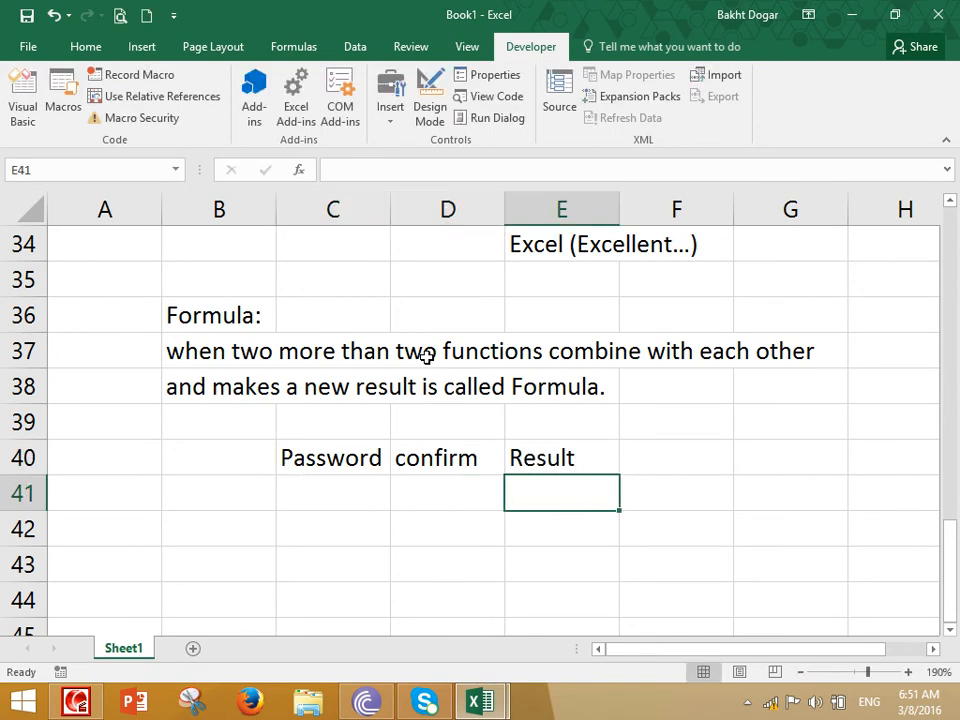
text(=Exac)
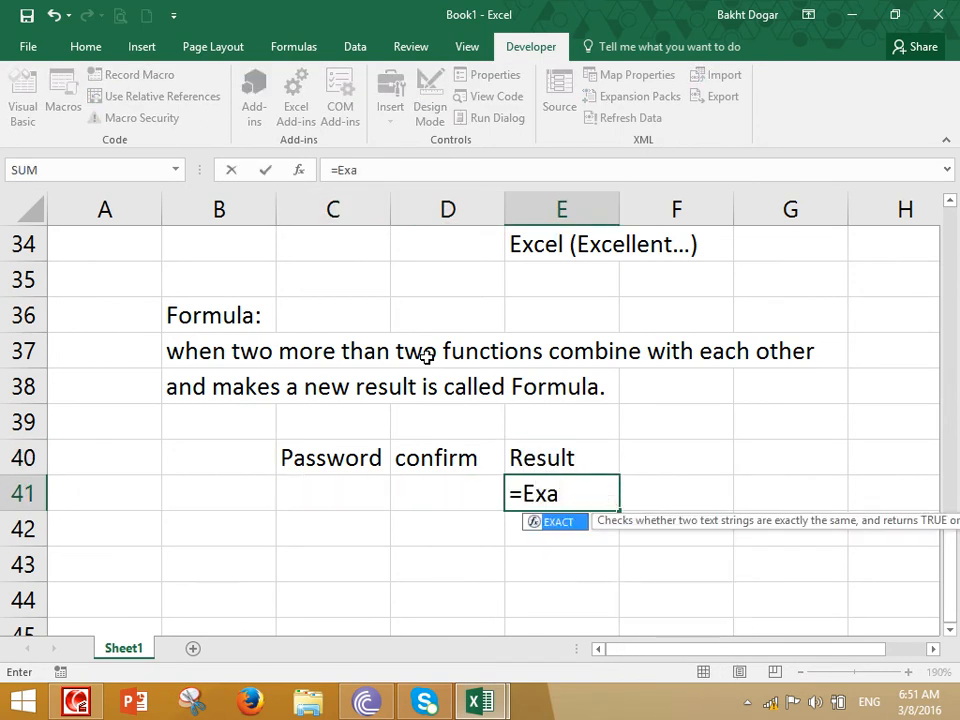
key(Tab)
click(344, 504)
text(,)
click(419, 493)
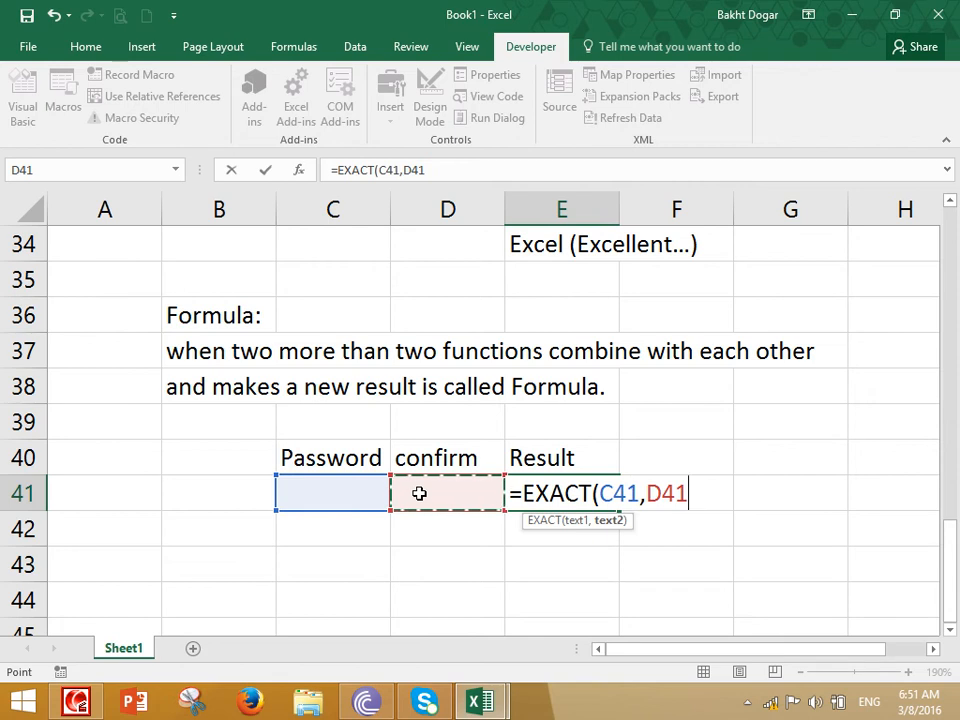
key(ctrl+Return)
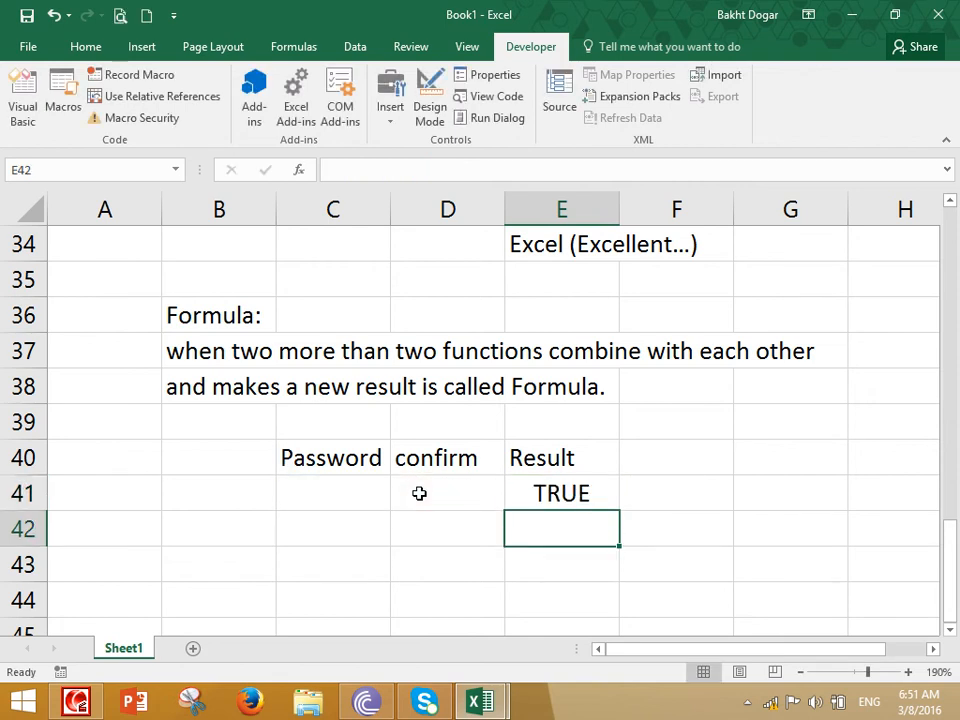
Enter a sample password in C41 and a different confirmation in D41 to test the EXACT function
key(Up)
key(Left)
key(Left)
text(shmad)
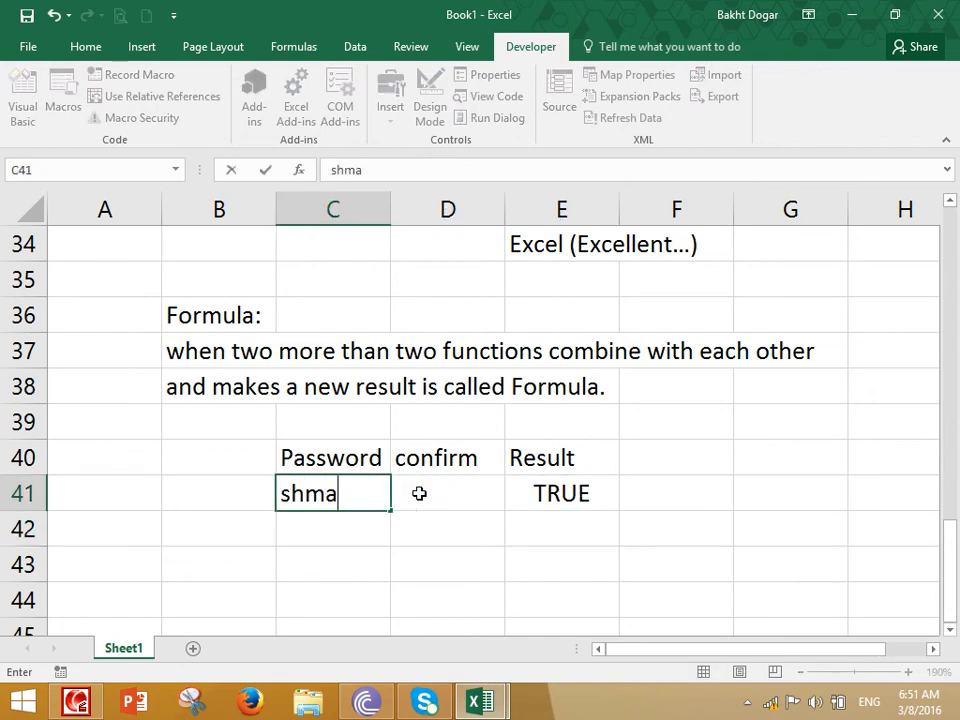
key(BackSpace)
key(BackSpace)
key(BackSpace)
key(BackSpace)
key(BackSpace)
text(ahmad)
click(419, 493)
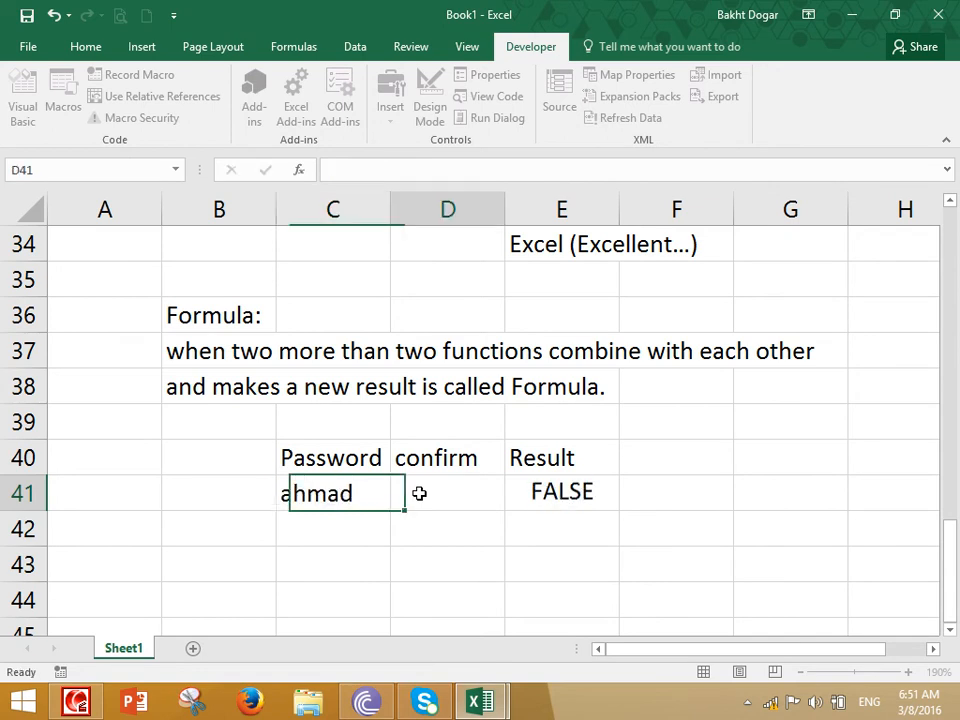
text(sajjad)
key(Return)
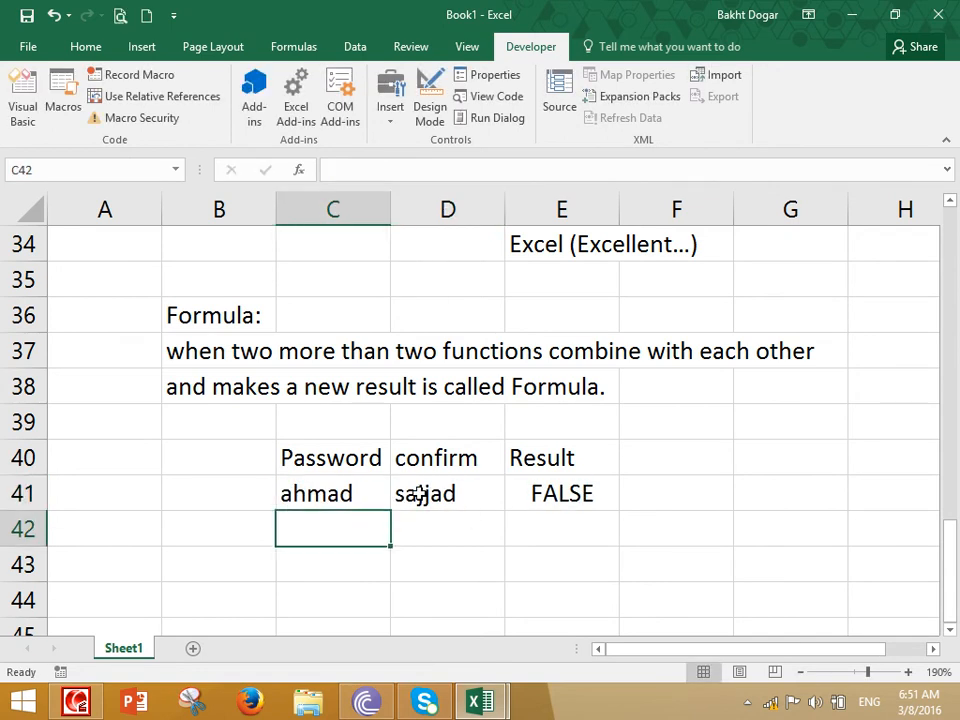
Replace the confirmation in D41 with the same password as in C41 to test a match
click(419, 493)
text(ahjma)
key(BackSpace)
key(BackSpace)
key(BackSpace)
text(mad)
key(Return)
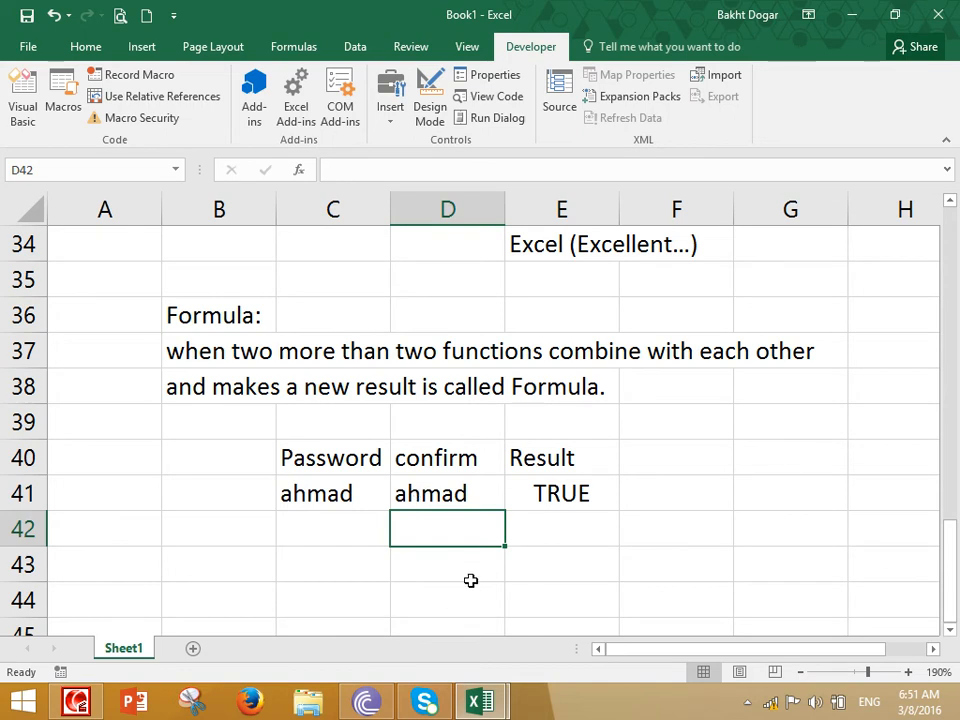
Replace the confirmation in D41 with the password starting with a capital letter to test case sensitivity
key(Up)
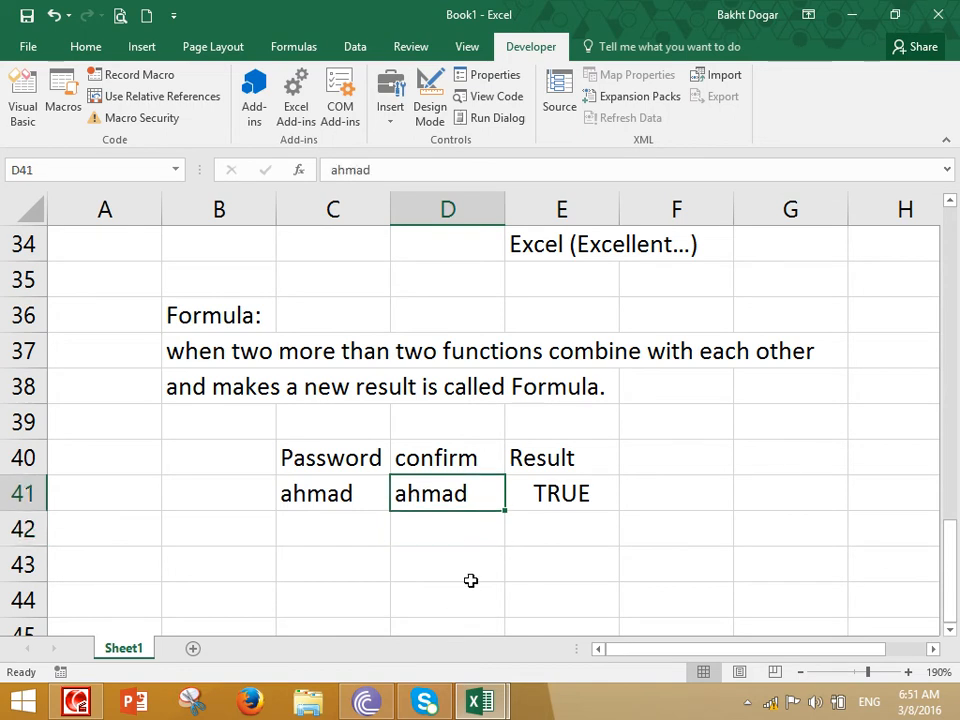
text(Ahmad)
key(Return)
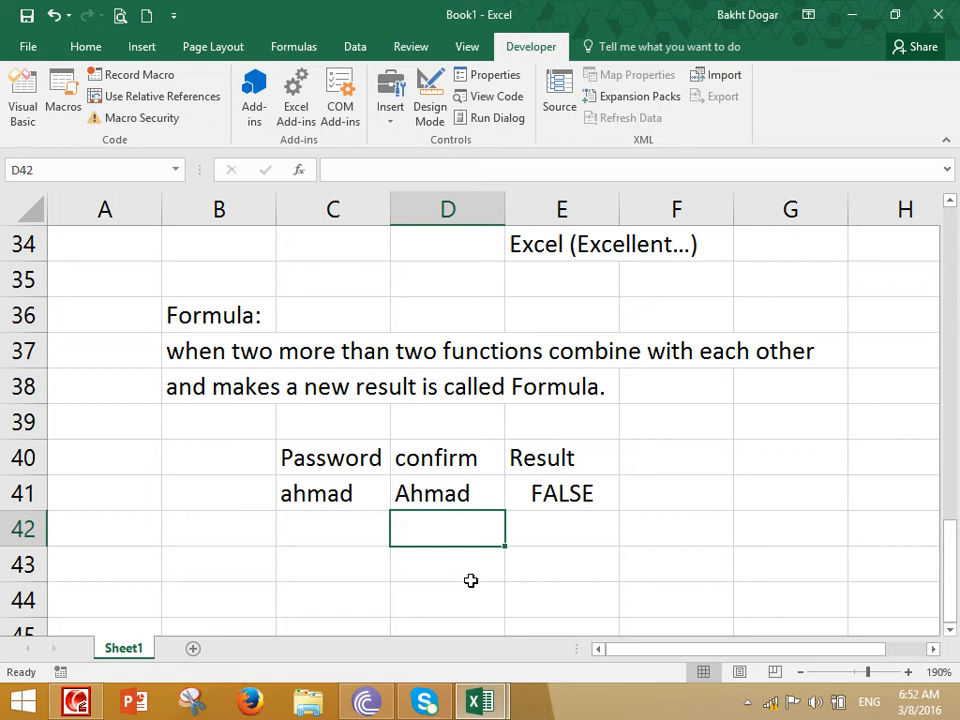
Change the confirmation in D41 back to the all-lowercase password
key(Up)
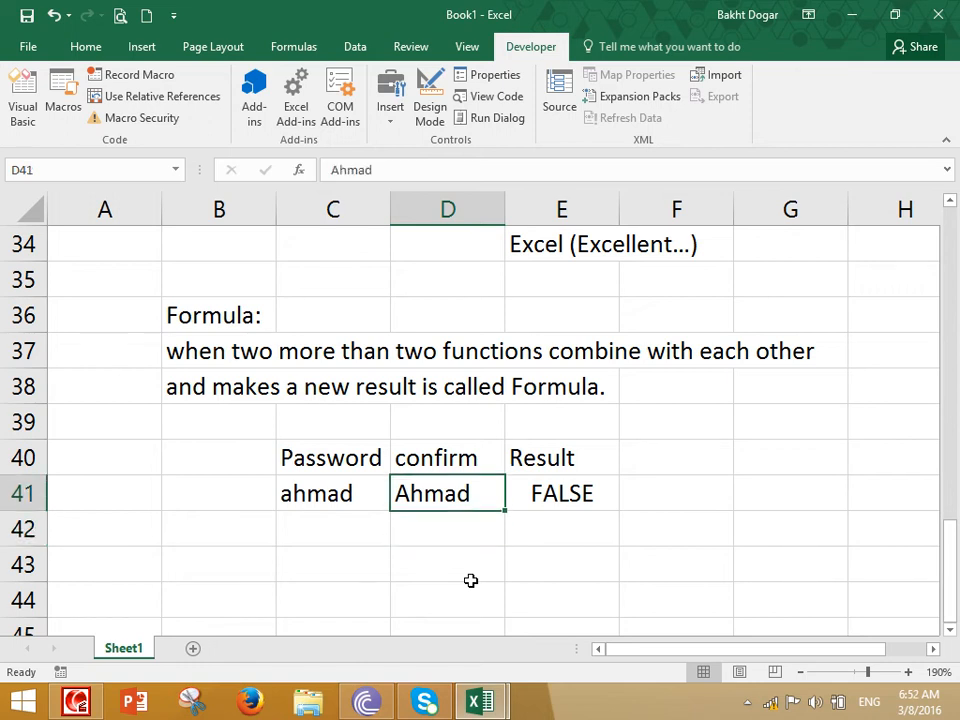
text(ahjma)
key(BackSpace)
key(BackSpace)
key(BackSpace)
text(mad)
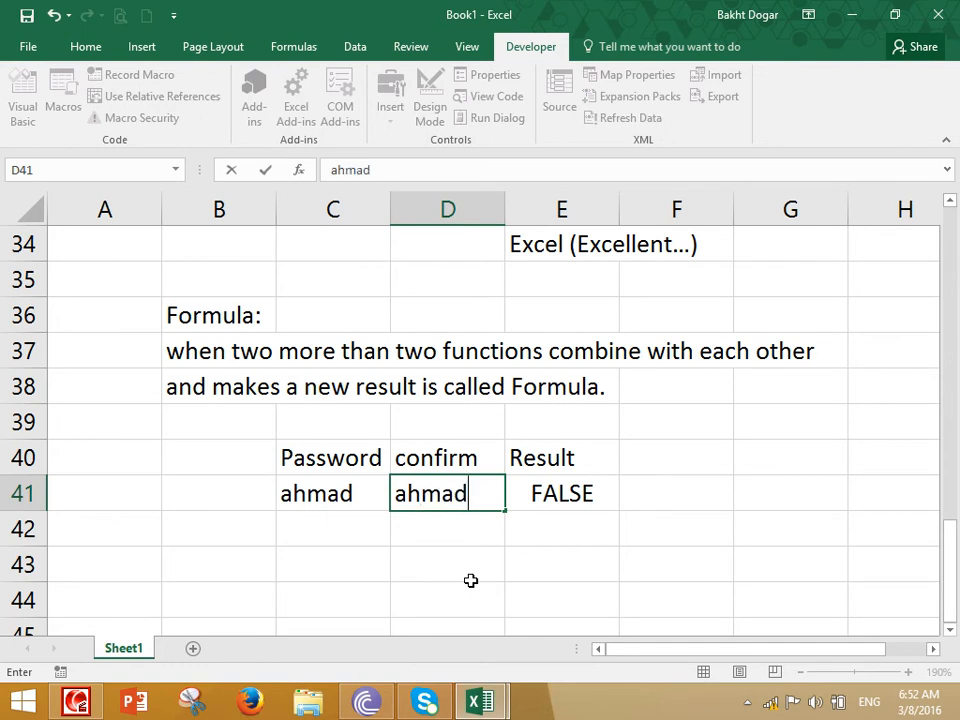
key(Return)
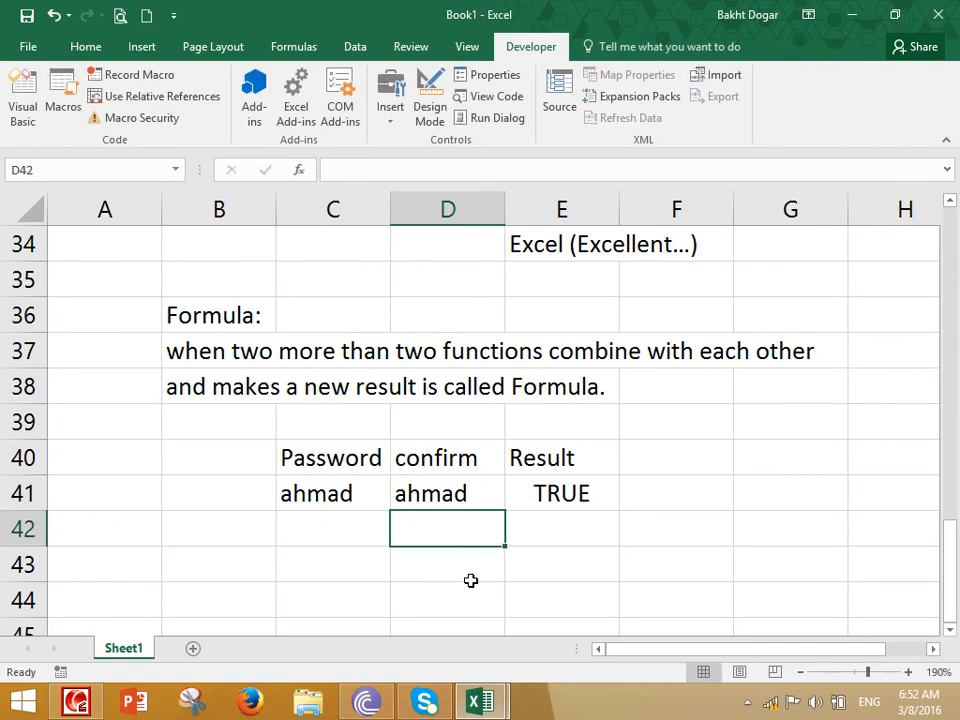
Enter the notes "True=Correct Password" in D43 and "False =Incorrect Password" in D44
click(470, 580)
text(True=Corre)
key(BackSpace)
text(rect Password)
key(Return)
text(False =Incorrect Password)
key(Return)
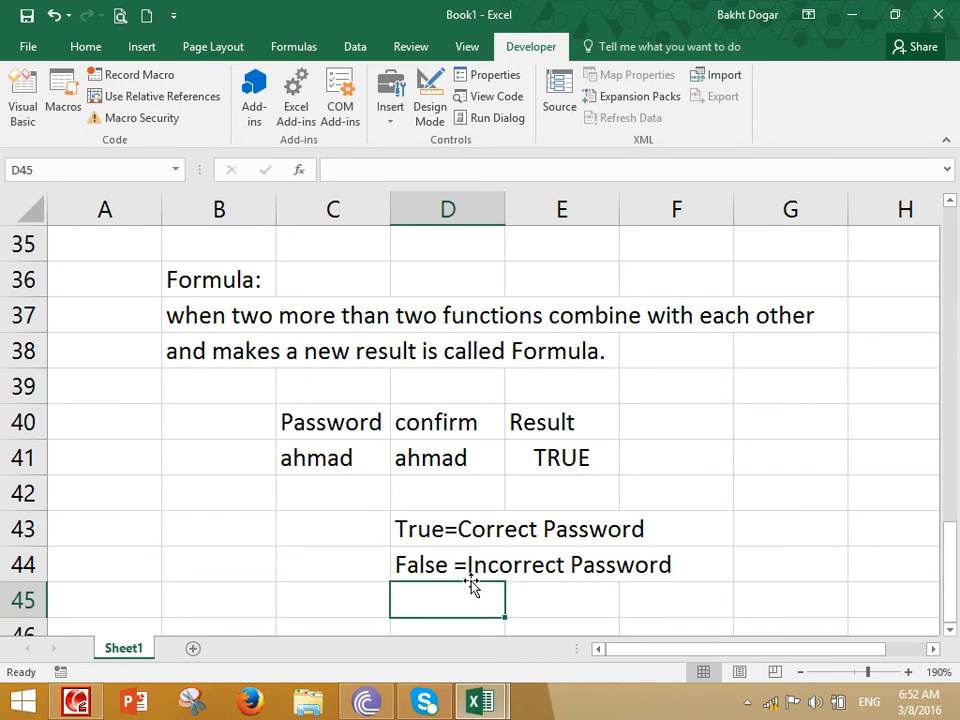
Wrap the EXACT function in E41 in an IF that returns "correct password" when true and "Incorrect Password" when false
double_click(559, 452)
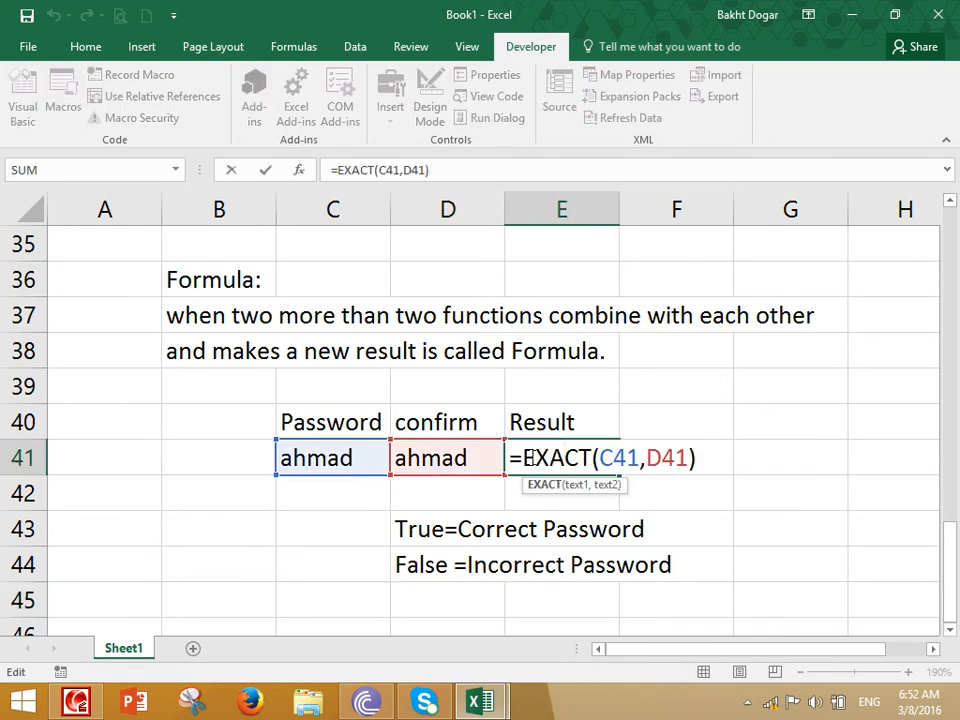
text(if()
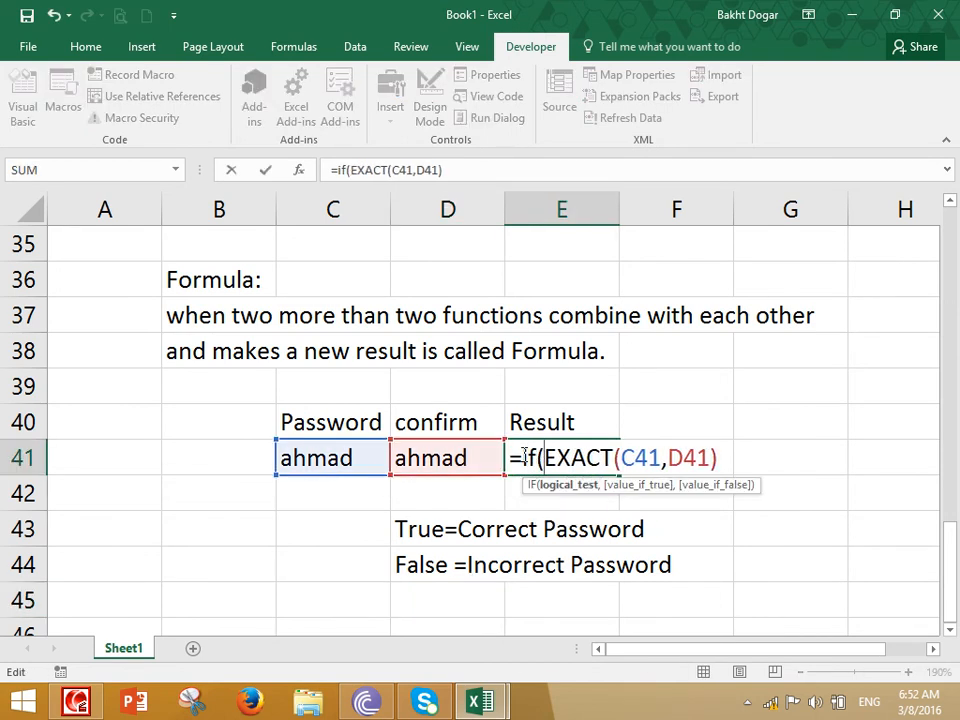
click(719, 452)
text(,"correct poas)
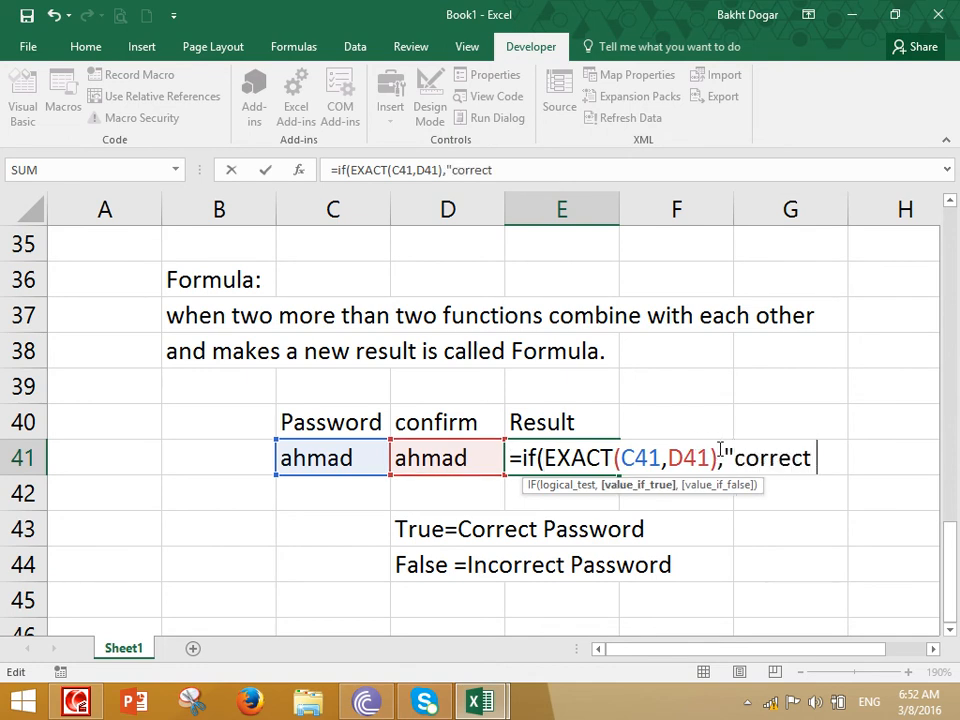
key(BackSpace)
key(BackSpace)
key(BackSpace)
text(assword",:)
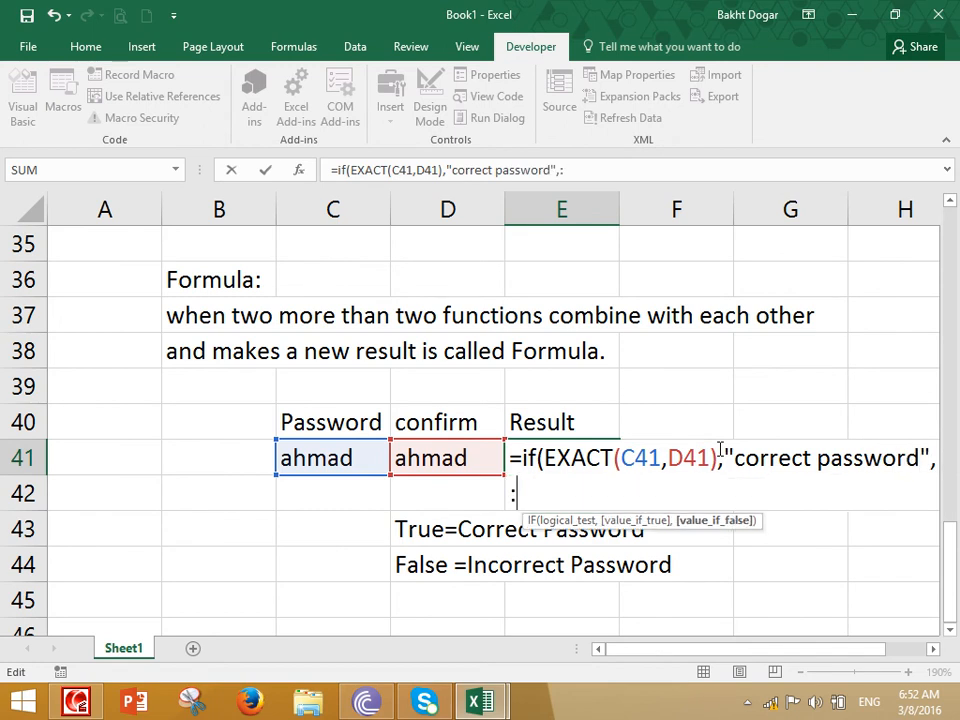
key(BackSpace)
key(Return)
key(Escape)
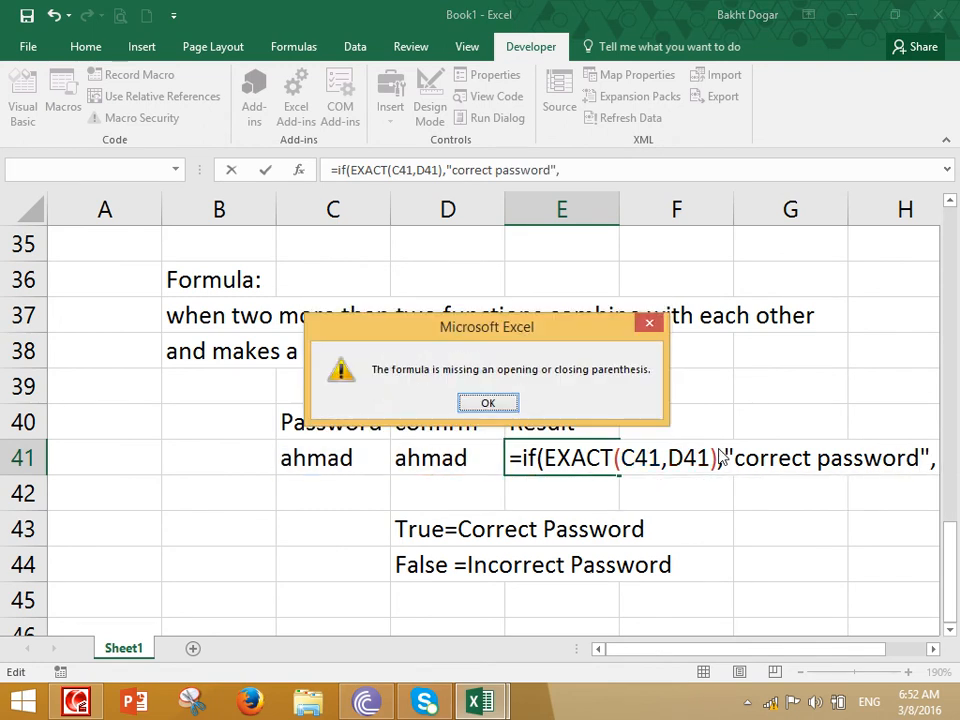
key(Return)
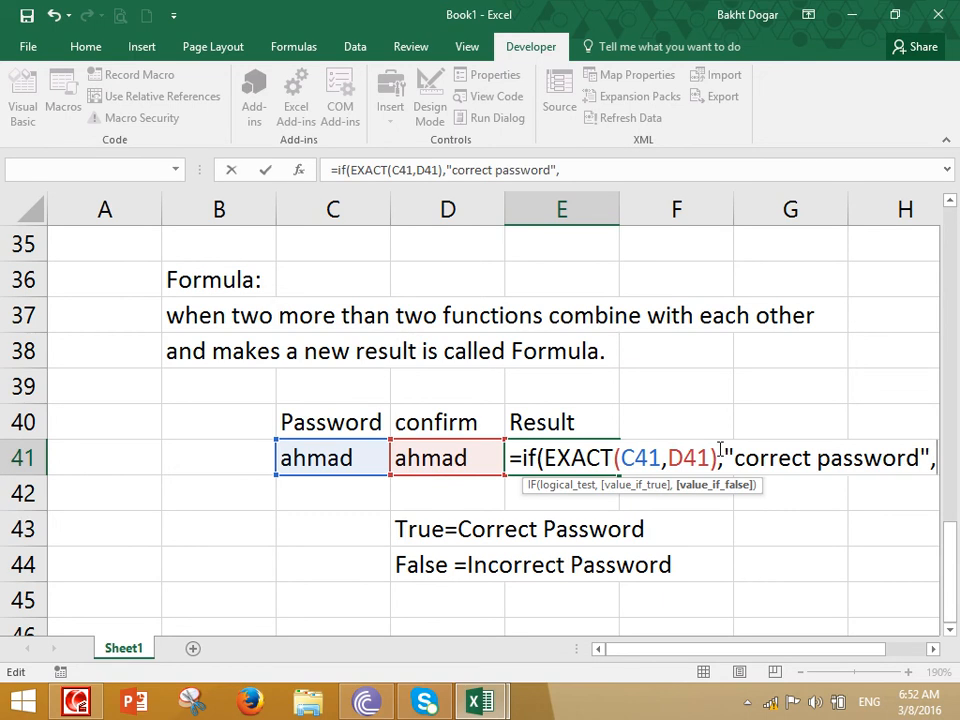
text("Inco)
text(rrect P)
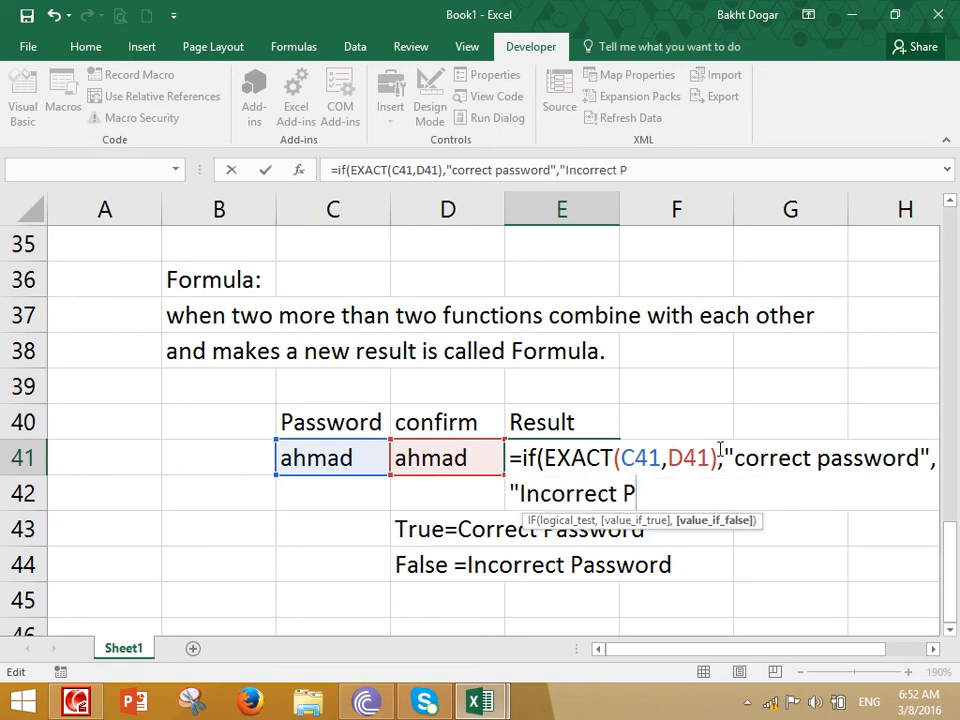
text(assword"))
key(Return)
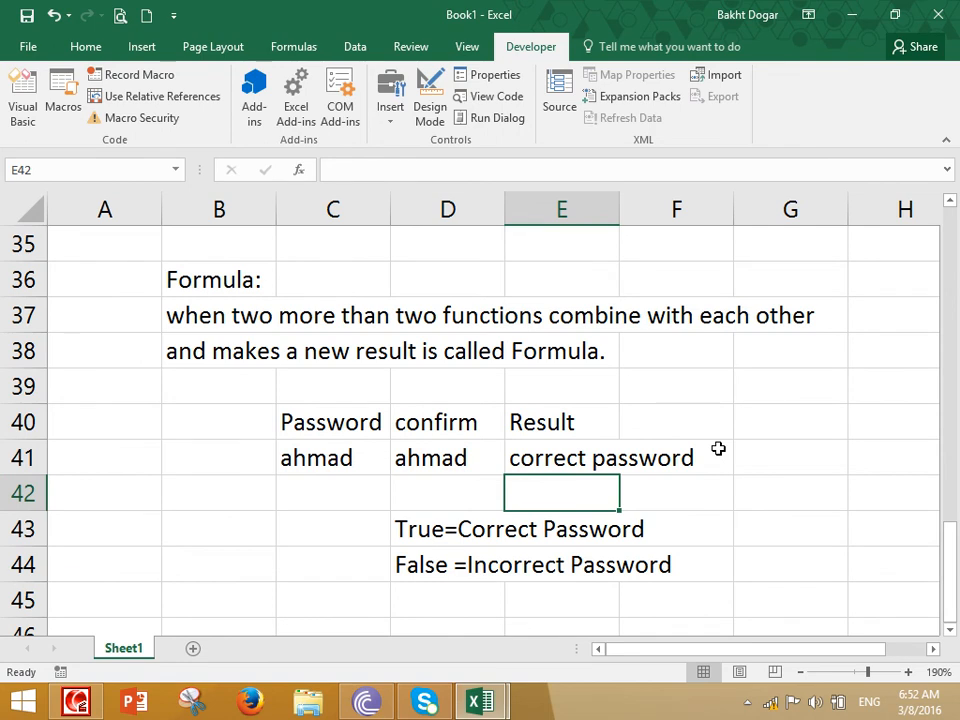
Enter a confirmation in D41 that differs from the password in C41 to test the combined IF and EXACT formula
key(Up)
key(Left)
text(sajjad)
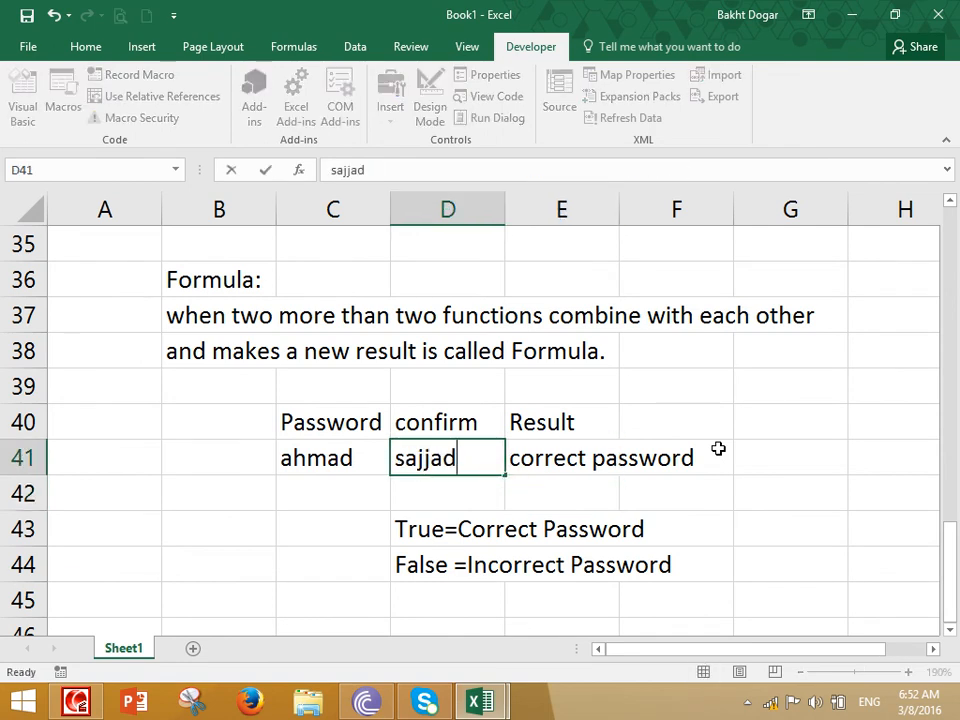
key(Return)
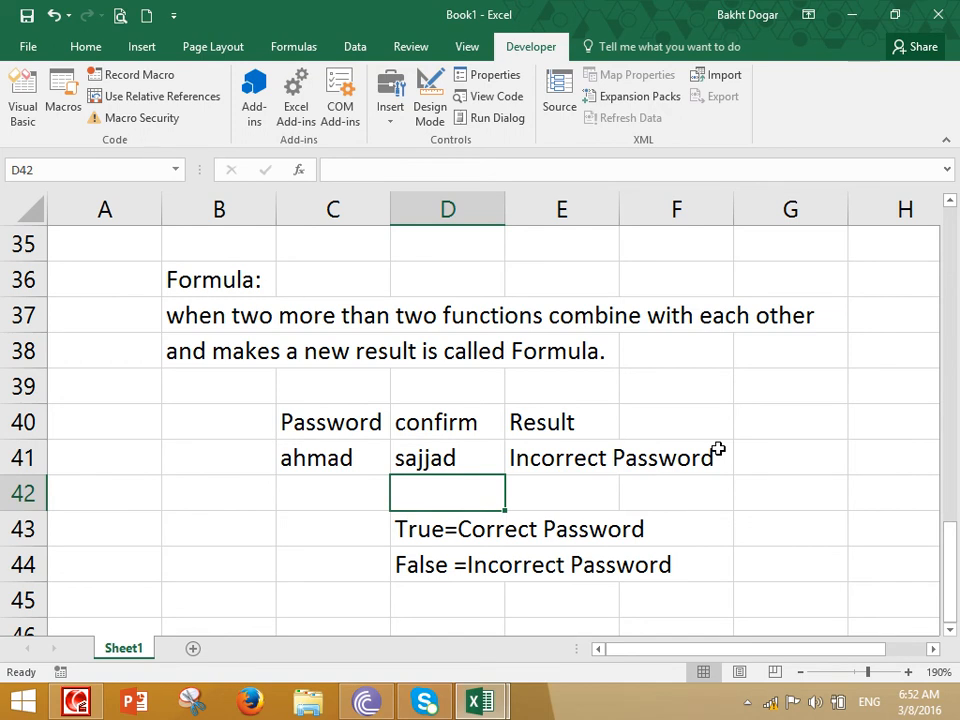
Set the confirmation in D41 to the password in C41 to test the formula's matching case
text(1)
key(Escape)
key(Up)
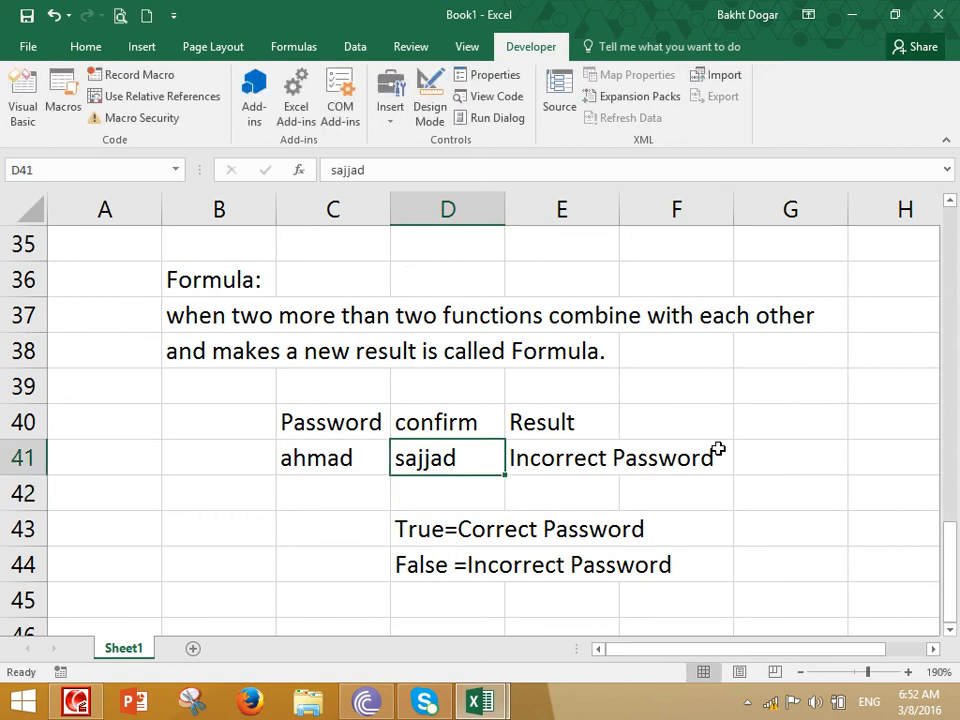
text(ahmad)
key(Return)
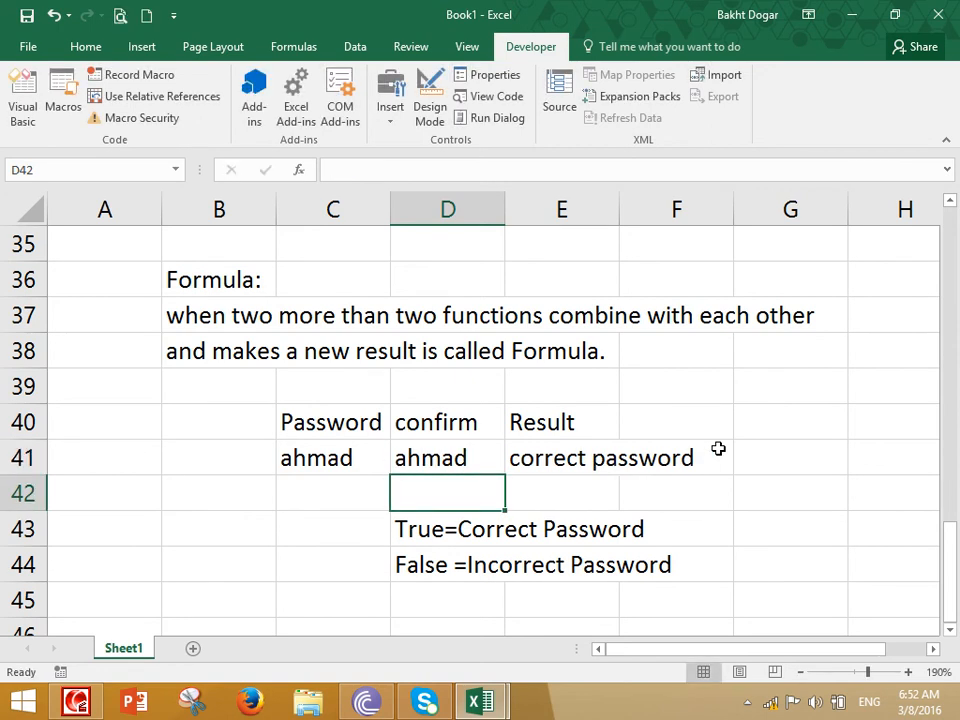
Enter the note "if(Exact= New Result = formula" in D46 and review the IF and EXACT formula in E41
key(Down)
key(Down)
key(Down)
key(Down)
key(Down)
key(Up)
key(Up)
key(Down)
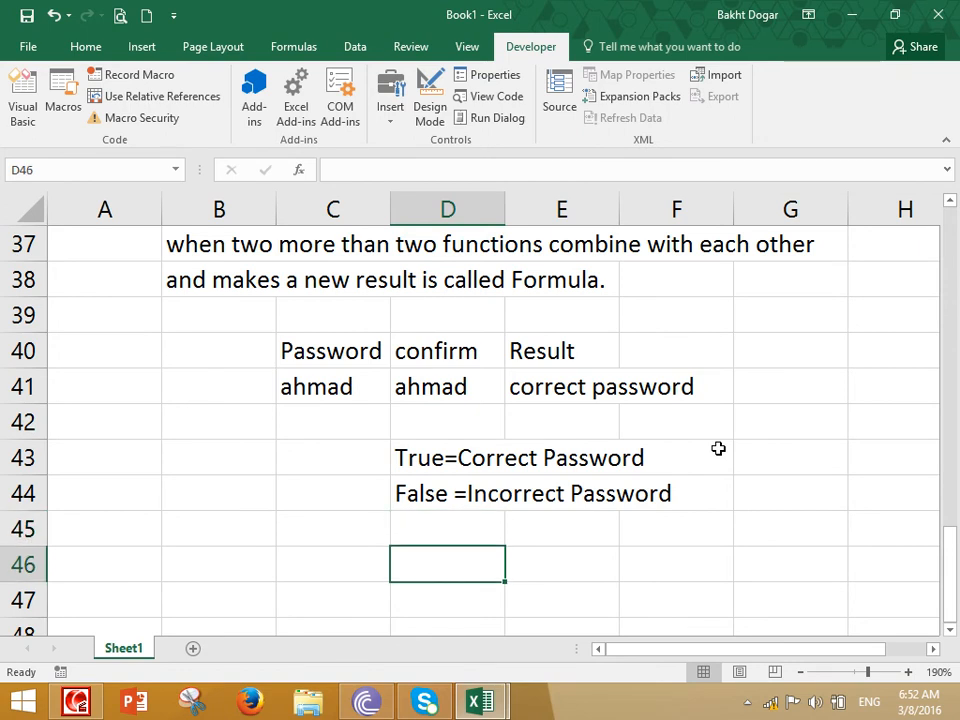
text(if(Ex)
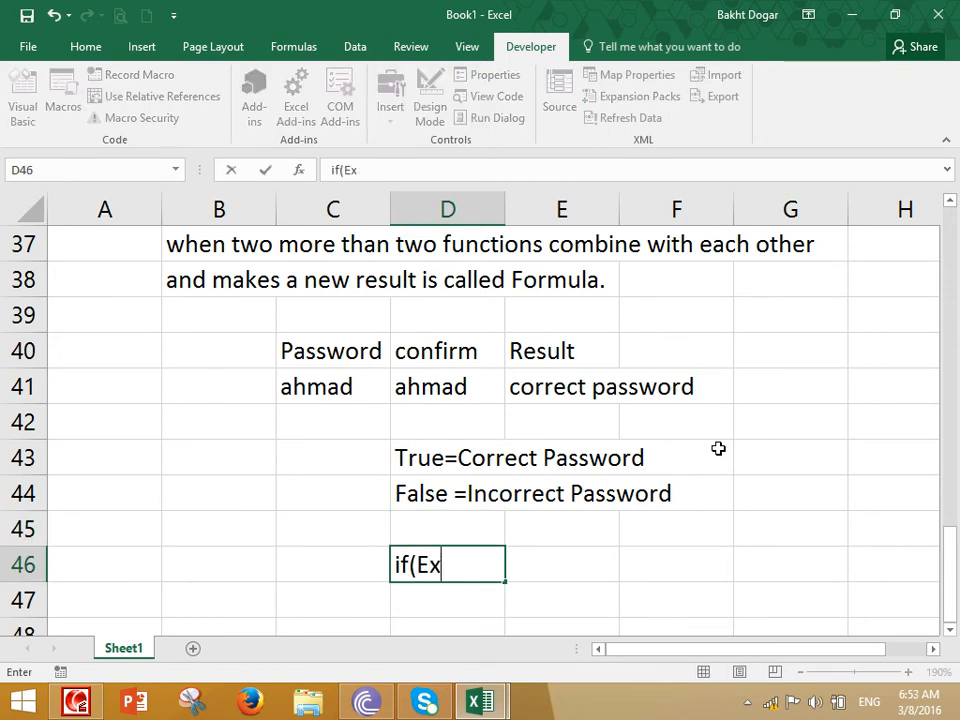
text(act)
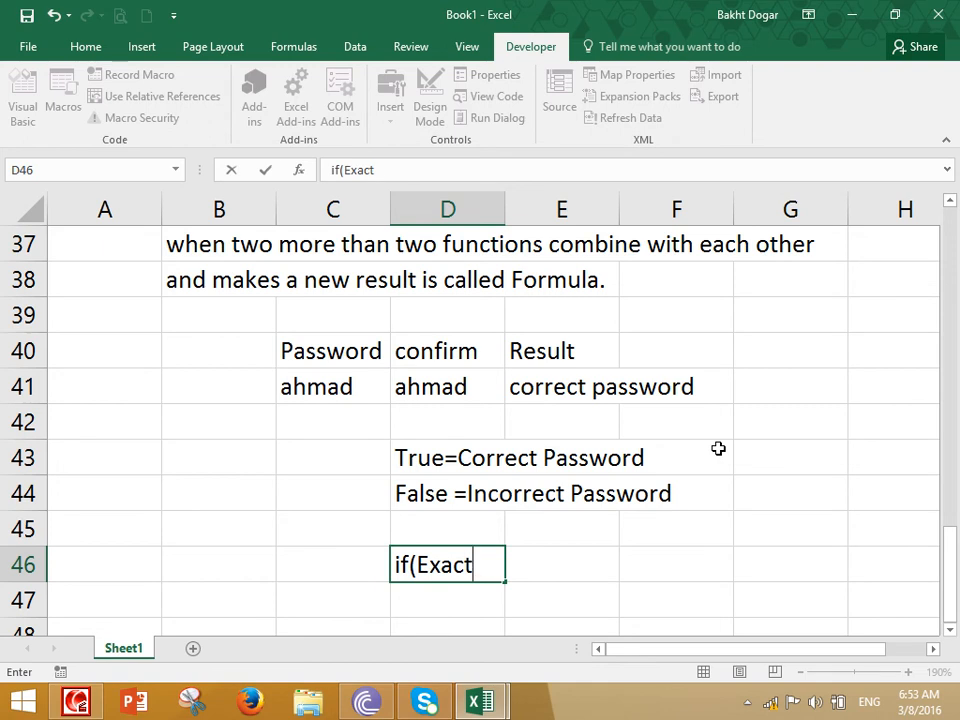
text(= New Result)
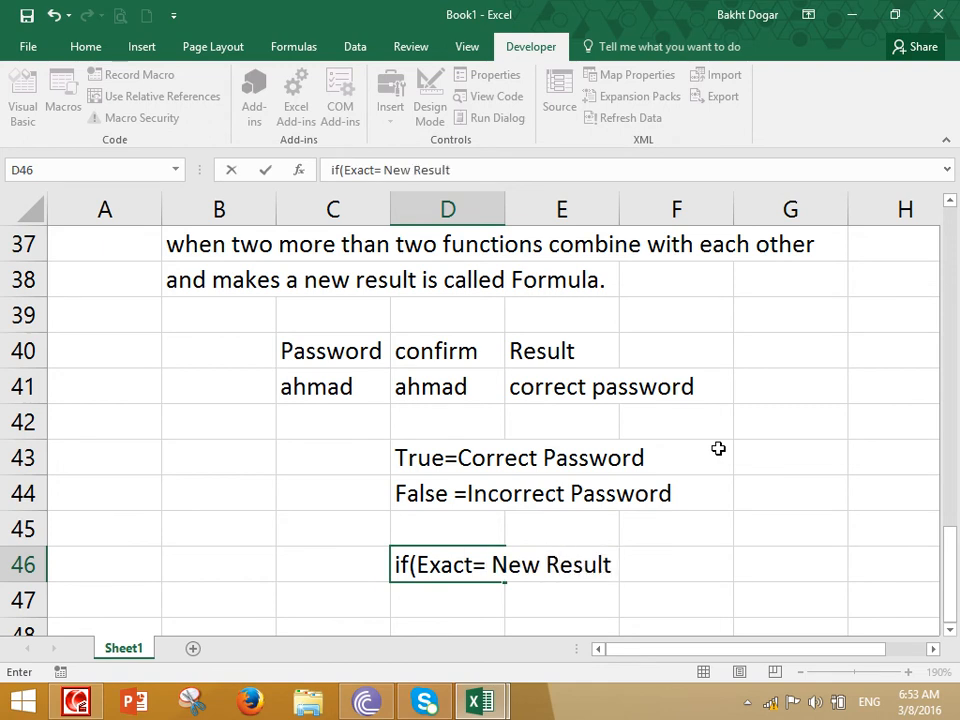
text( = formula)
key(Return)
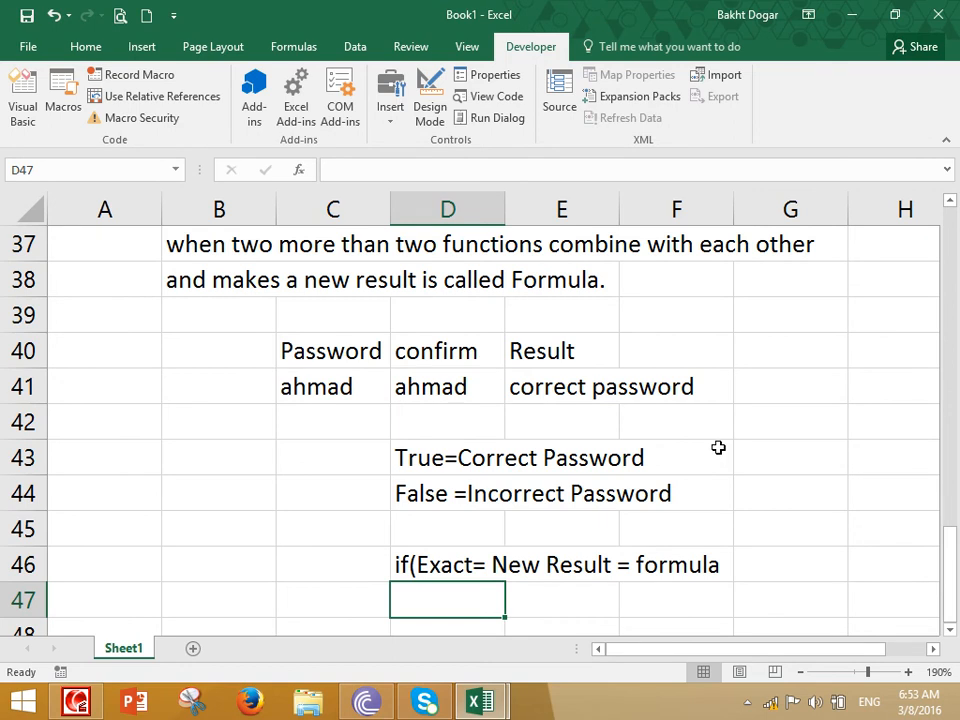
double_click(553, 390)
key(Escape)
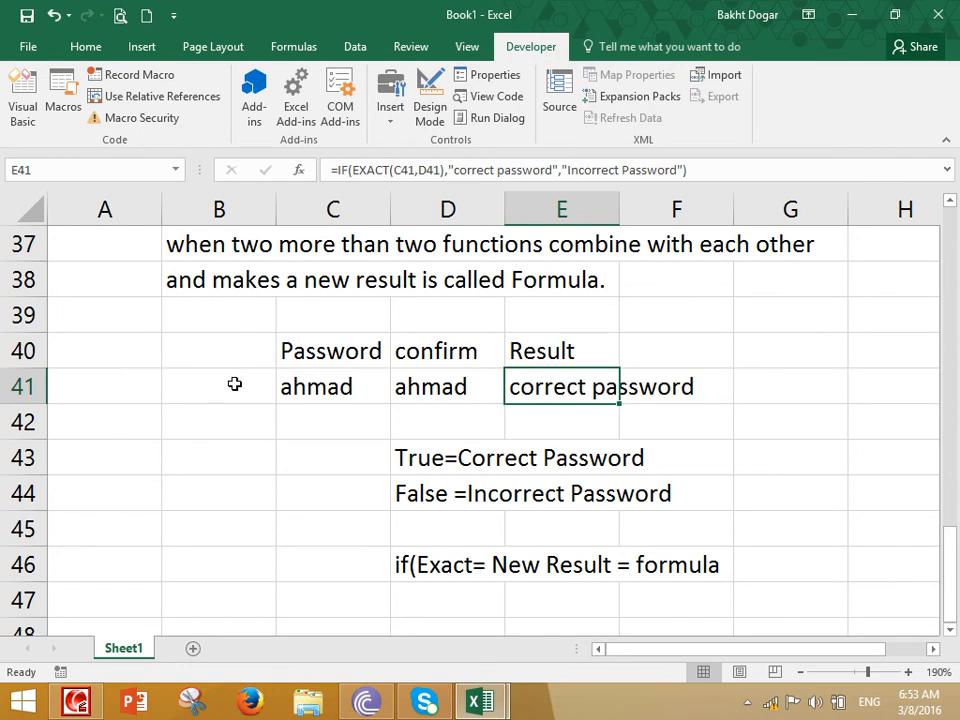
Enter a SUM function in C49 that adds 100 and 100
scroll(250, 382, down, 3)
click(321, 307)
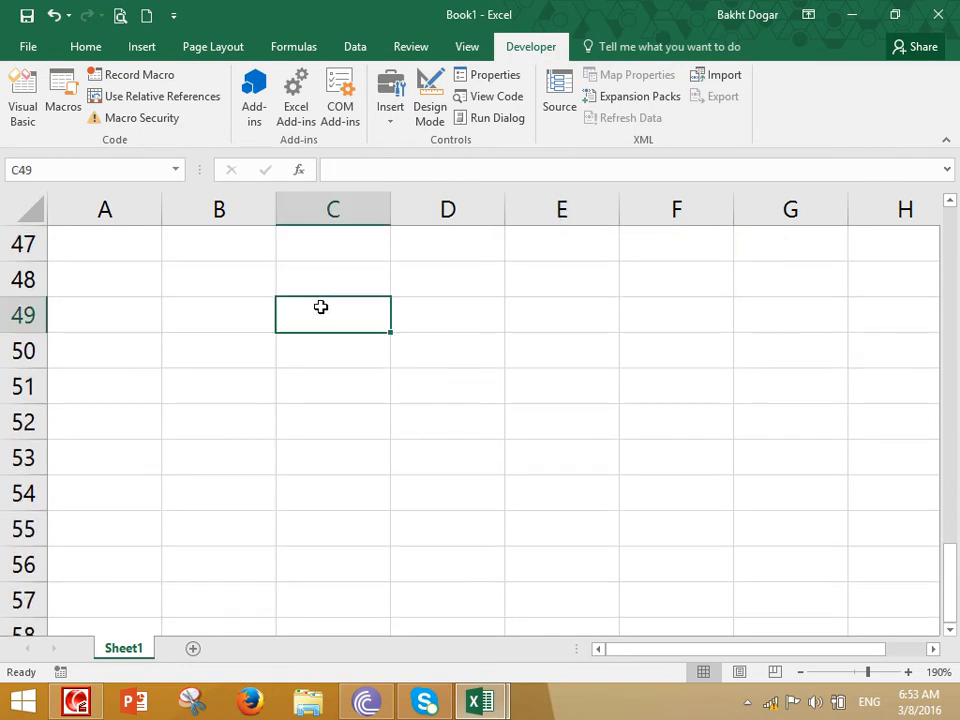
text(=)
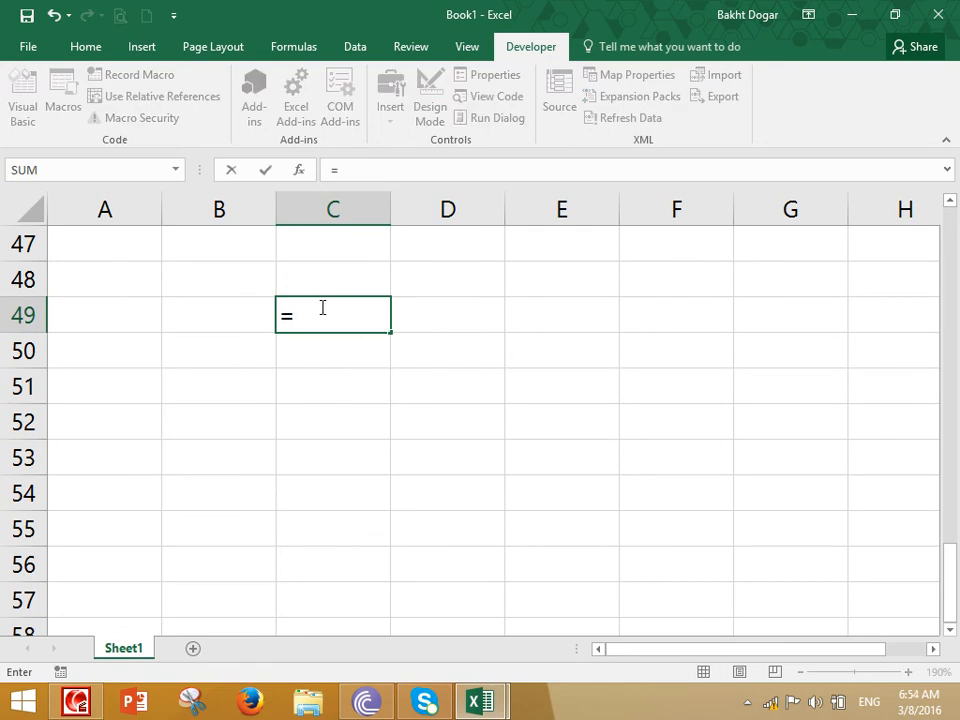
text(Sum)
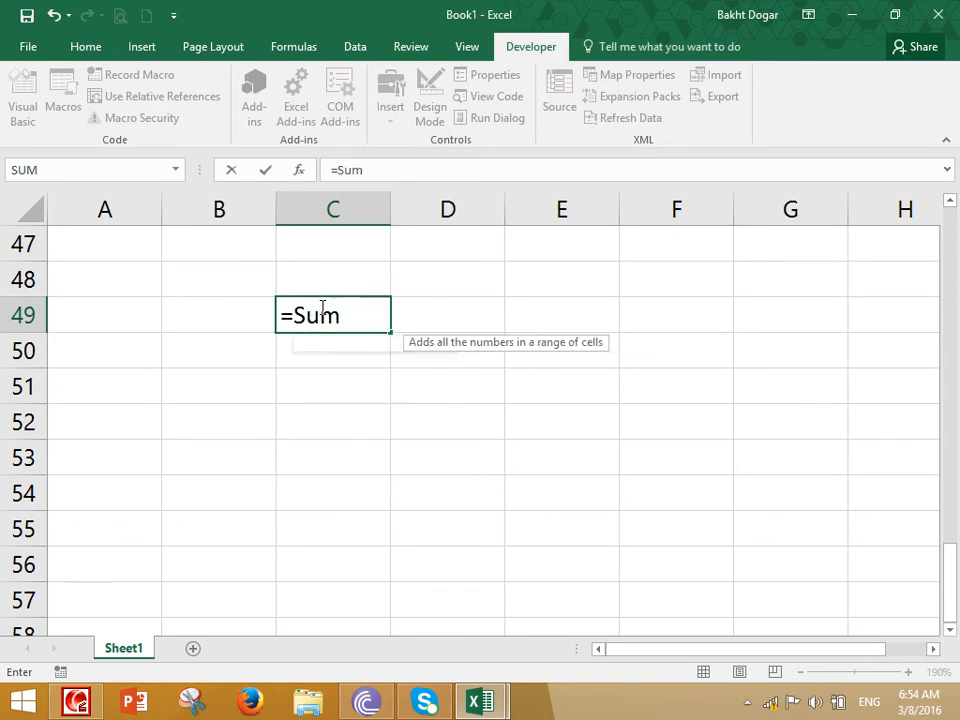
text((100,100)
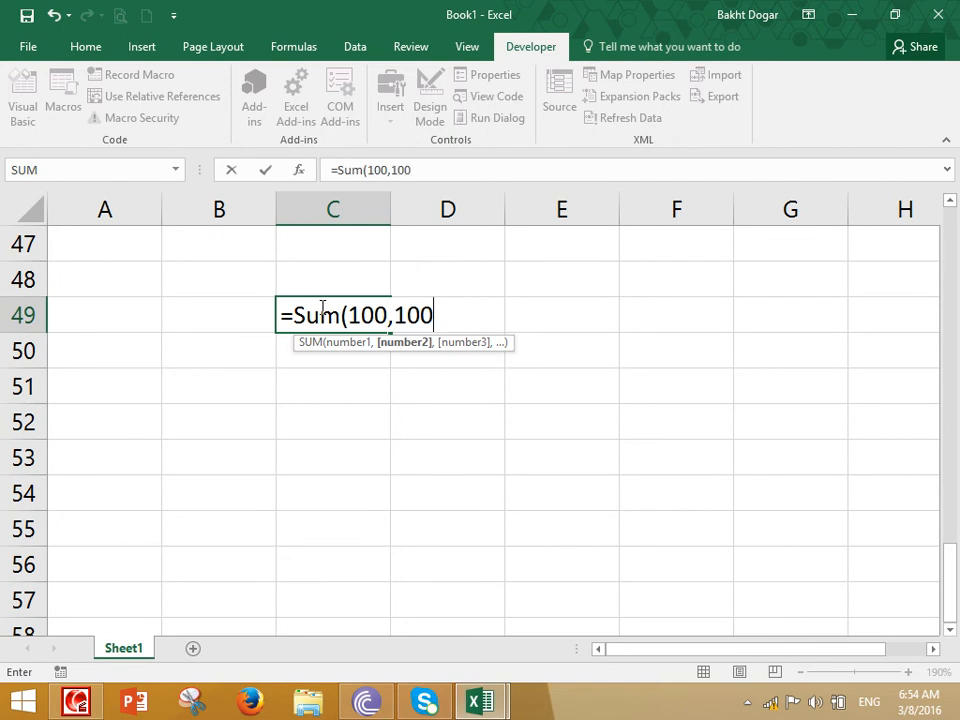
key(Return)
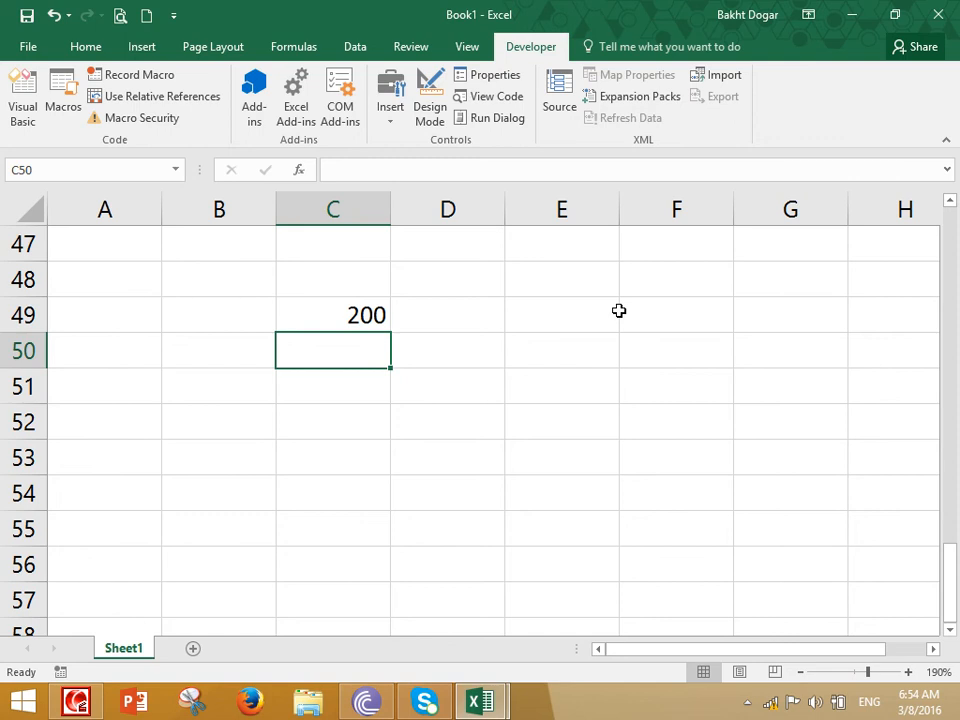
Enter the formula ="Grand Total=" &sum(100,100) in C50 to join a text label with the SUM result
text(=)
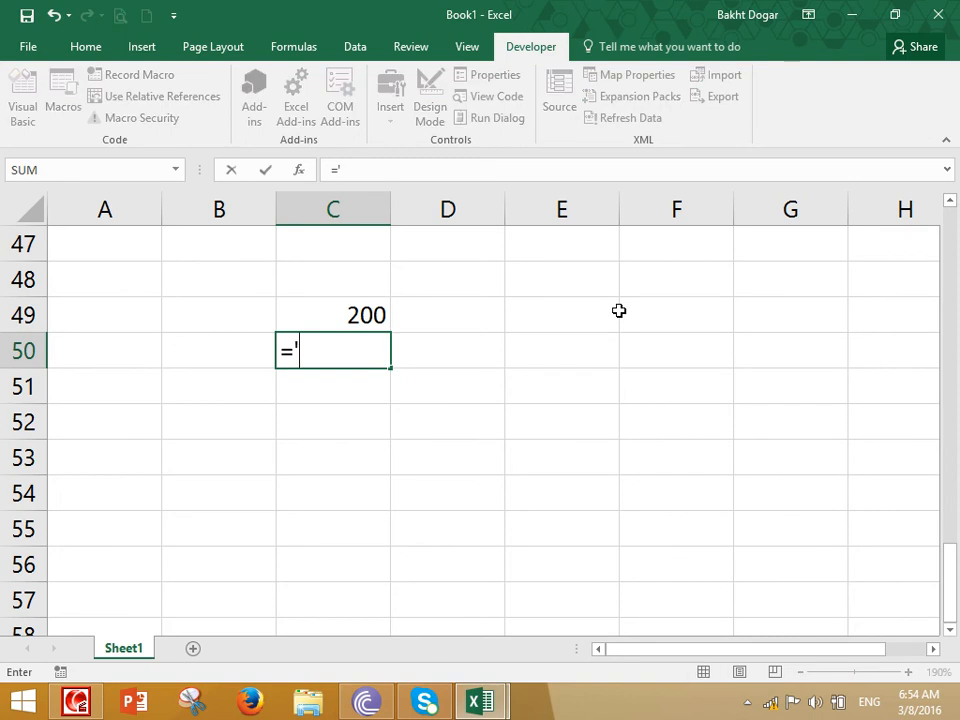
text("To)
key(BackSpace)
key(BackSpace)
text(Grand total)
key(BackSpace)
key(BackSpace)
key(BackSpace)
key(BackSpace)
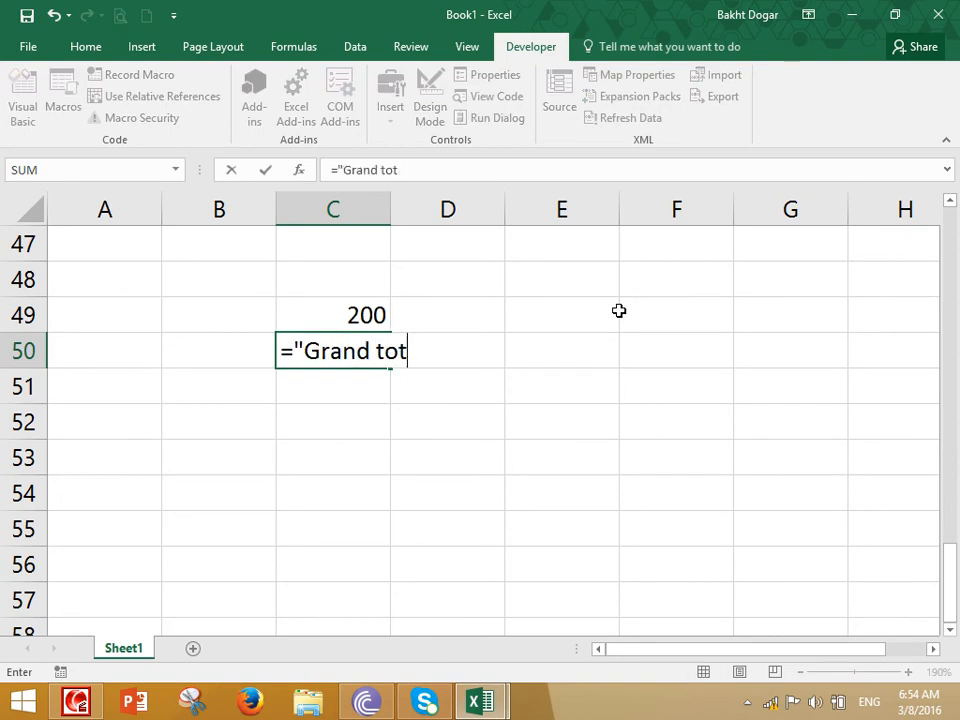
text(Total=" *)
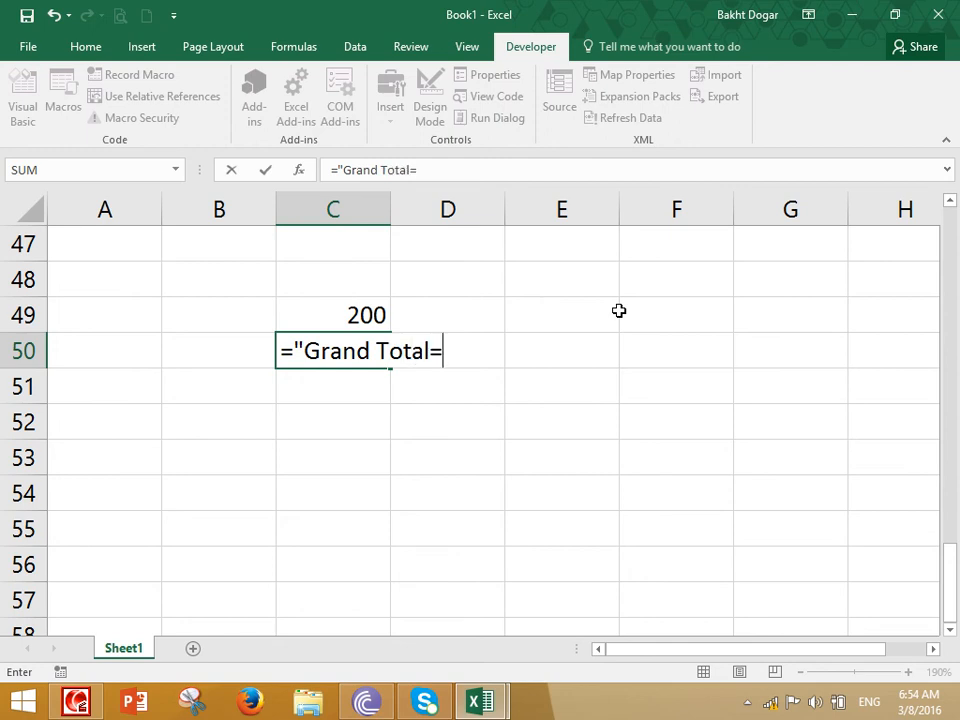
key(BackSpace)
text(&suym)
key(BackSpace)
key(BackSpace)
text(m()
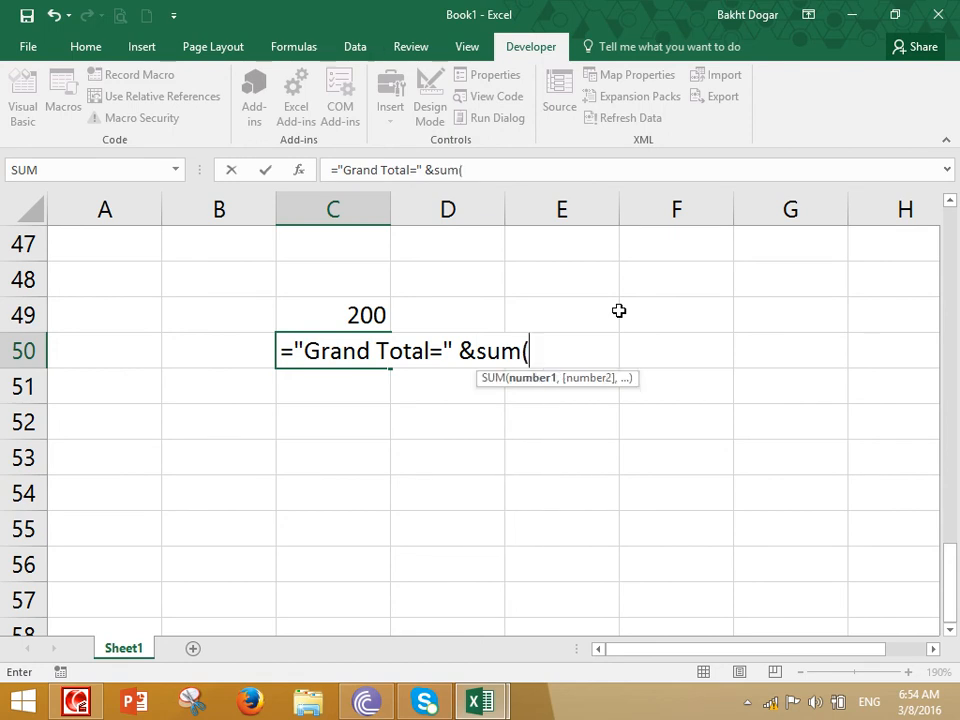
text(100,)
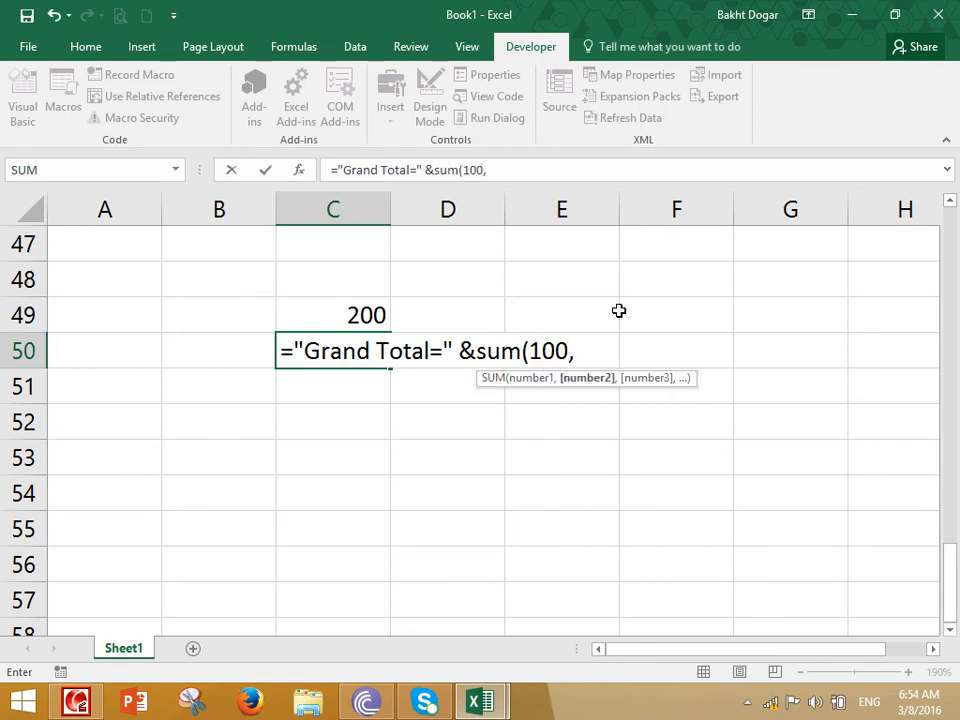
text(100))
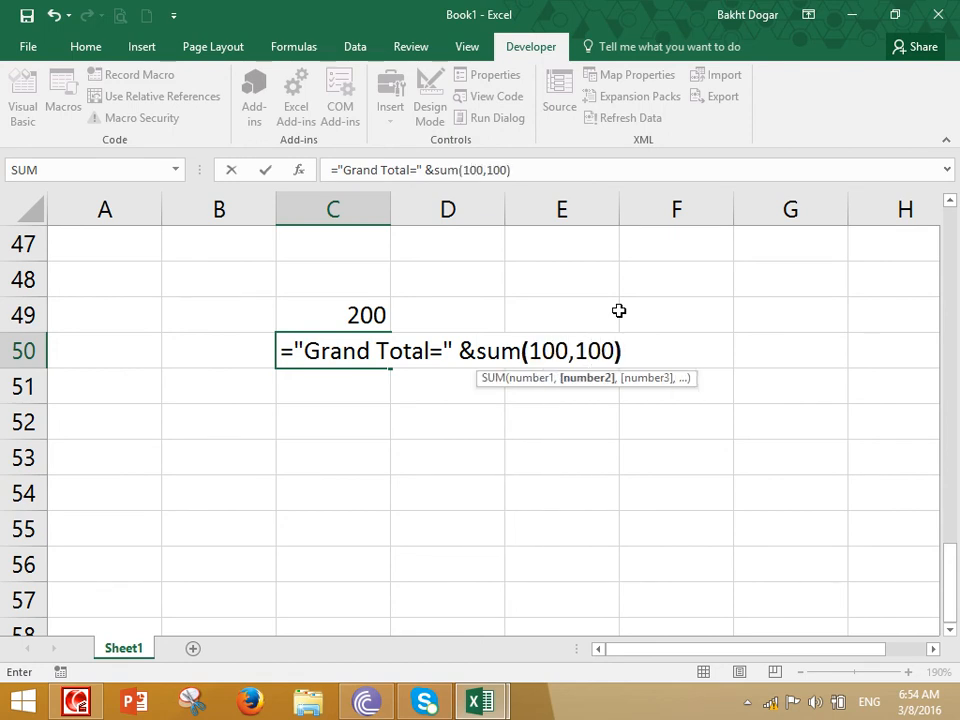
key(Return)
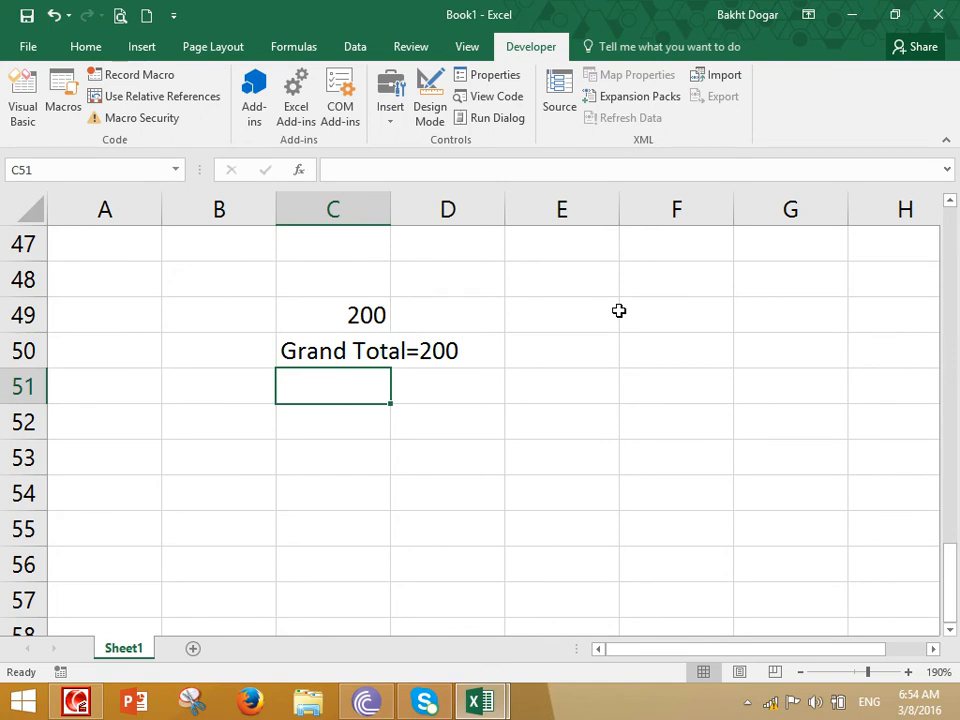
Compare the plain SUM function in C49 with the text-and-SUM formula in C50
key(Up)
key(Up)
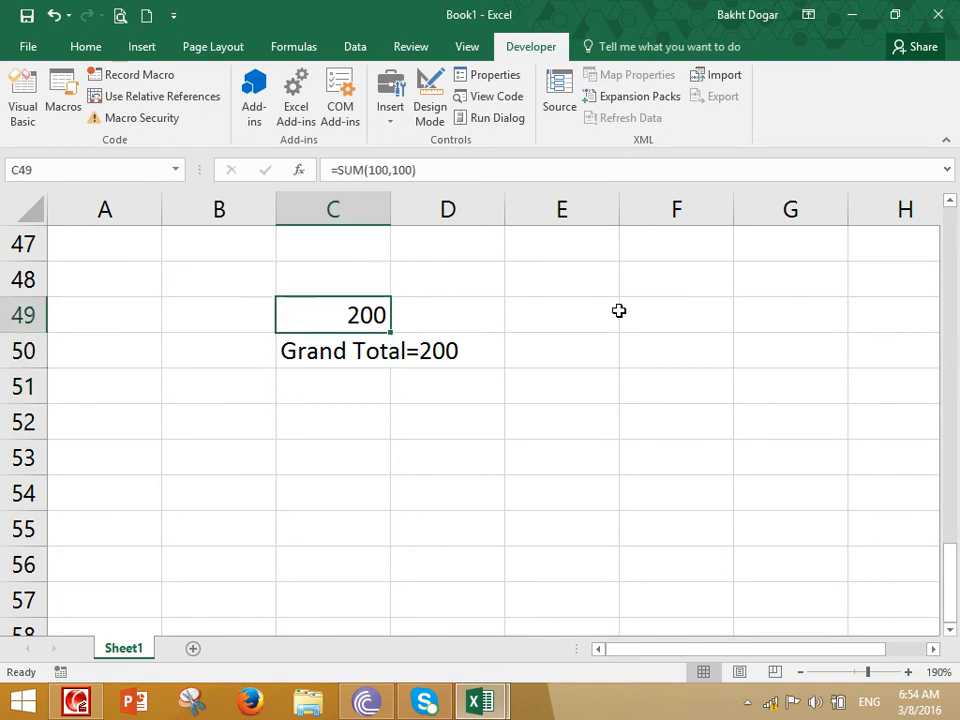
key(Down)
key(Up)
key(Right)
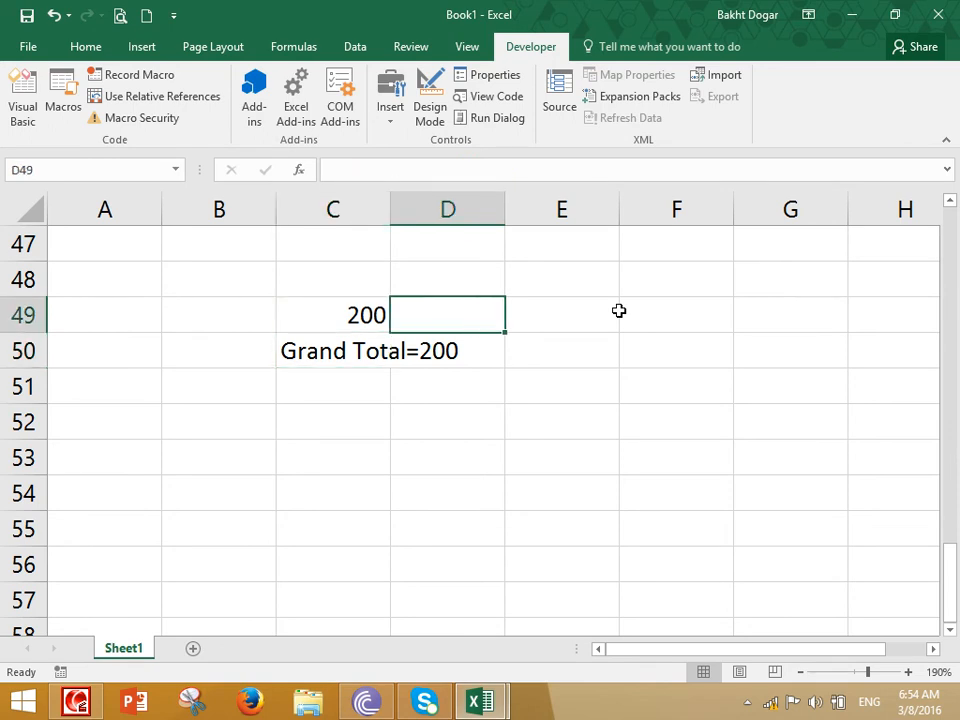
key(Down)
key(Left)
key(Down)
key(Up)
key(Up)
key(Down)
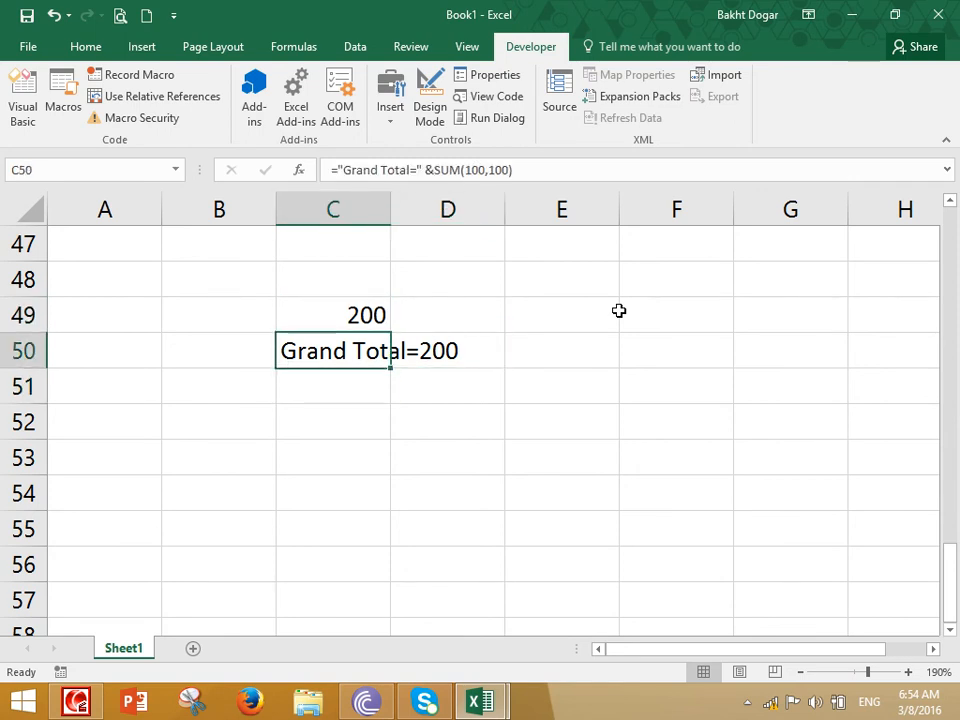
Enter the label "Formula" in C51, below the Grand Total example
key(Down)
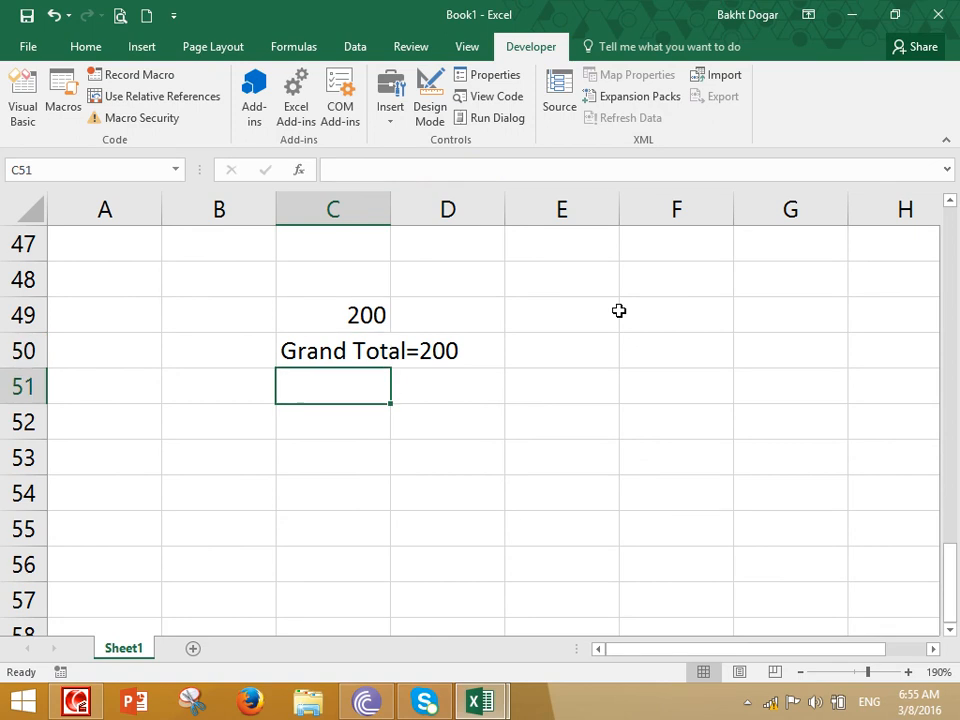
text(Formula)
key(Return)
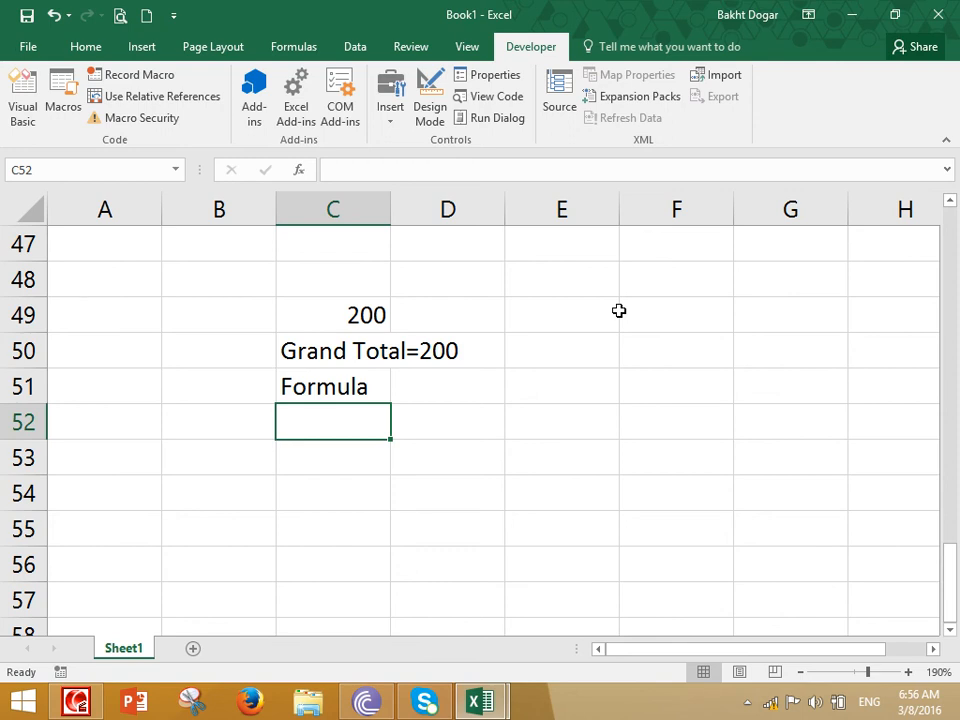
Enter the heading "We have two methods of applying Calculation:" in B53
click(75, 700)
click(950, 629)
click(952, 630)
click(189, 325)
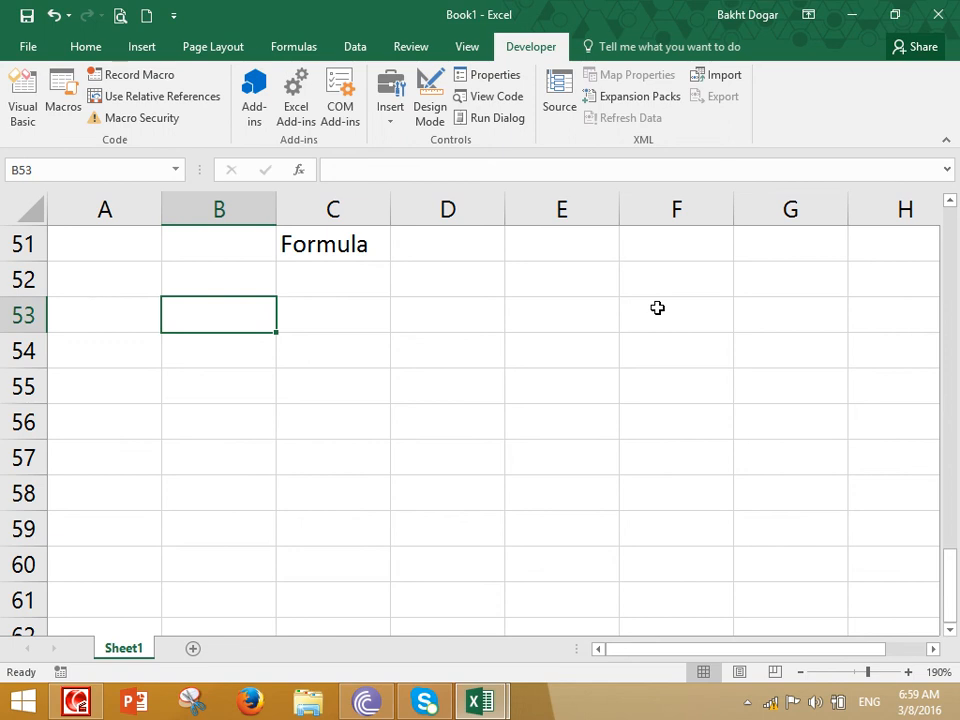
text(We )
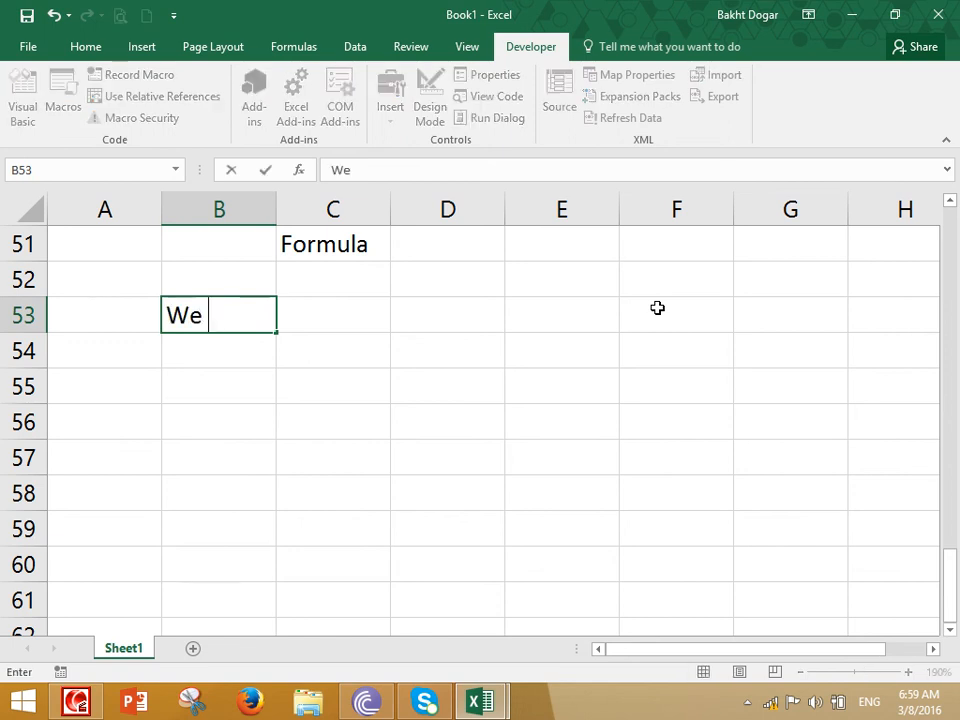
text(have two mehods)
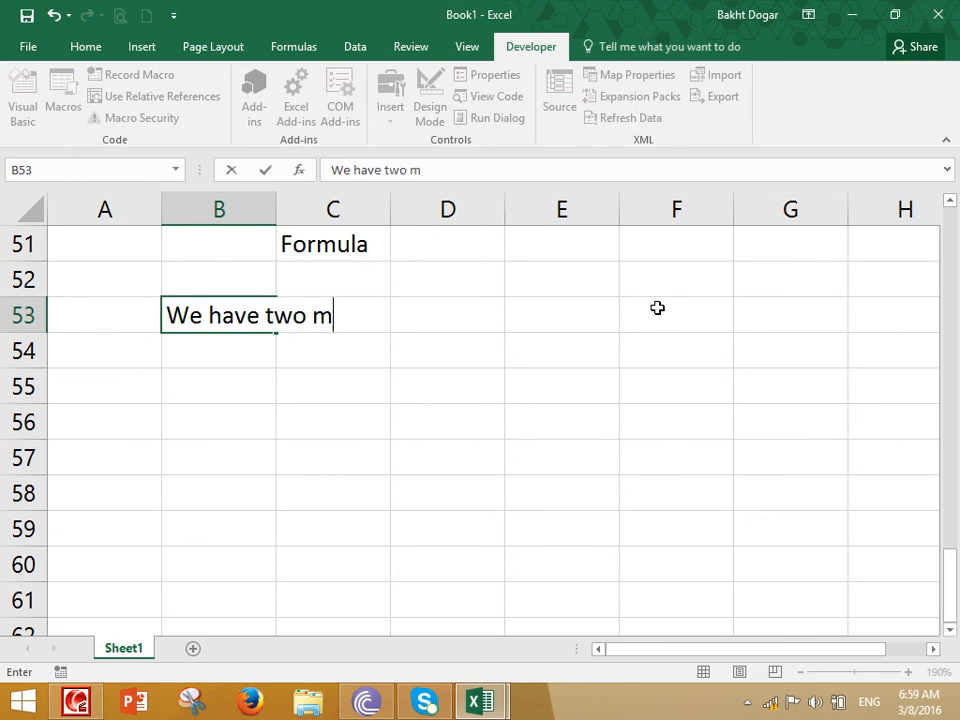
key(BackSpace)
key(BackSpace)
key(BackSpace)
key(BackSpace)
text(thod)
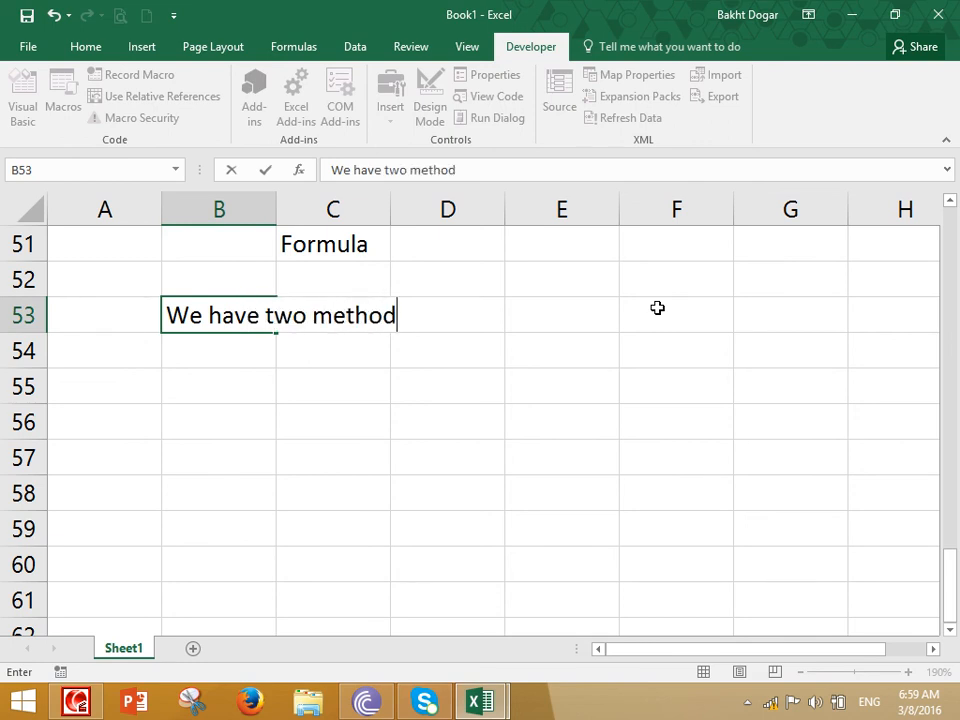
text(s of applyi)
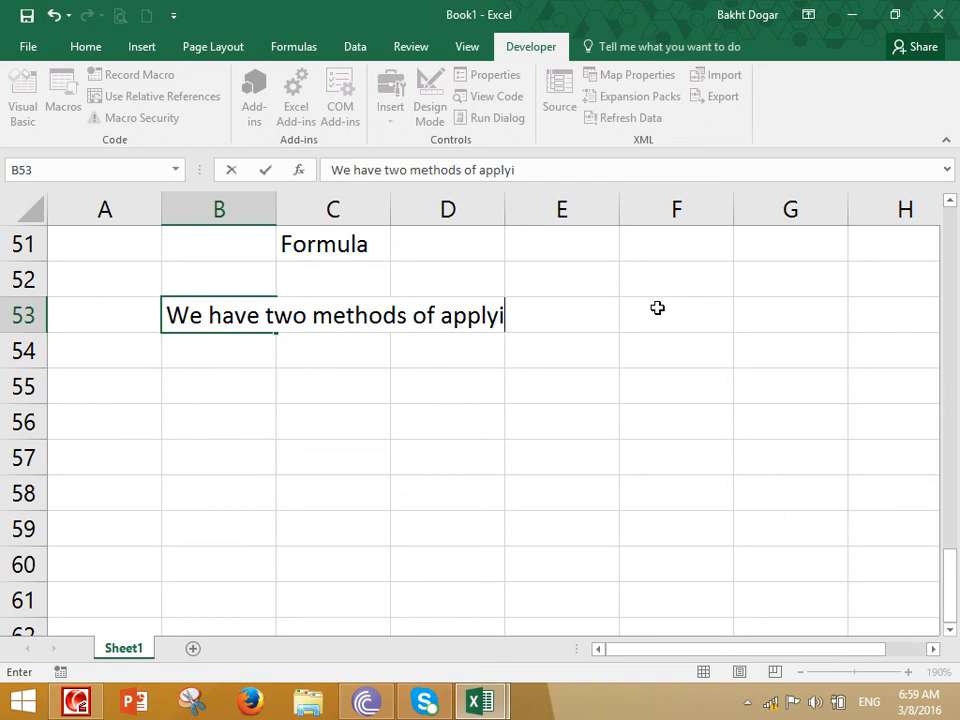
text(ng Calculation:)
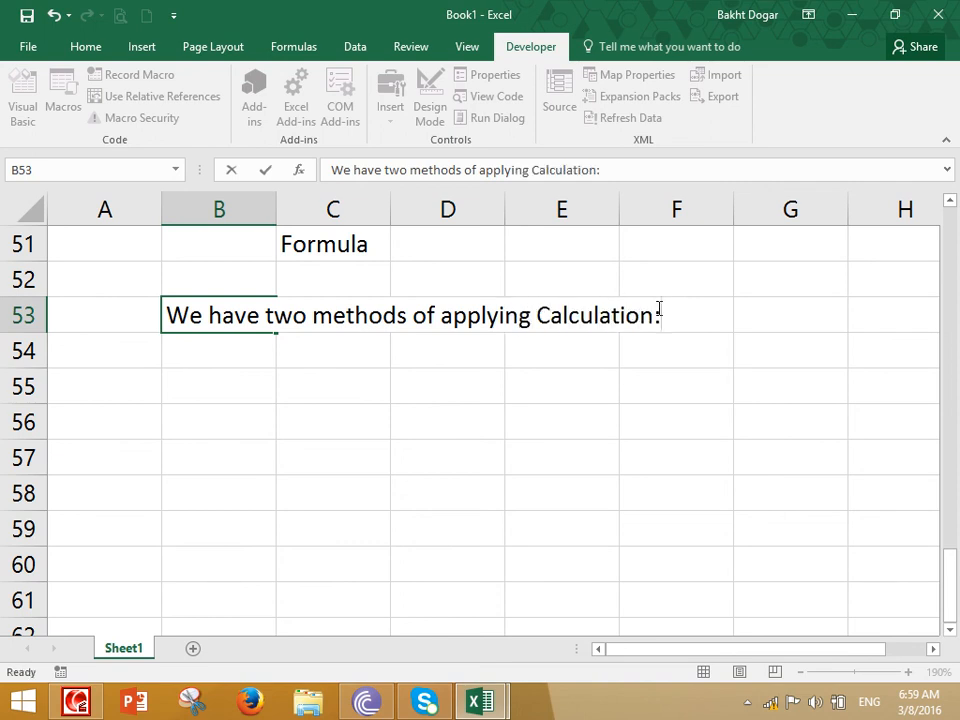
key(Return)
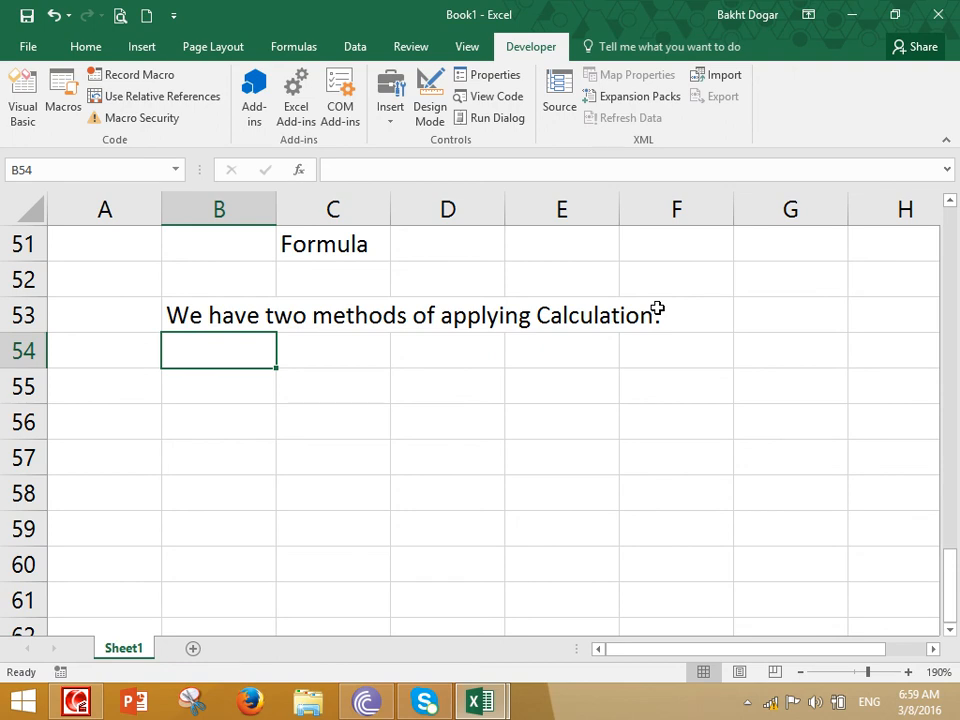
List "1. Direct Method" in B54 and "2. Indirect Method" in B55 under the heading
text(1. Direct Metho)
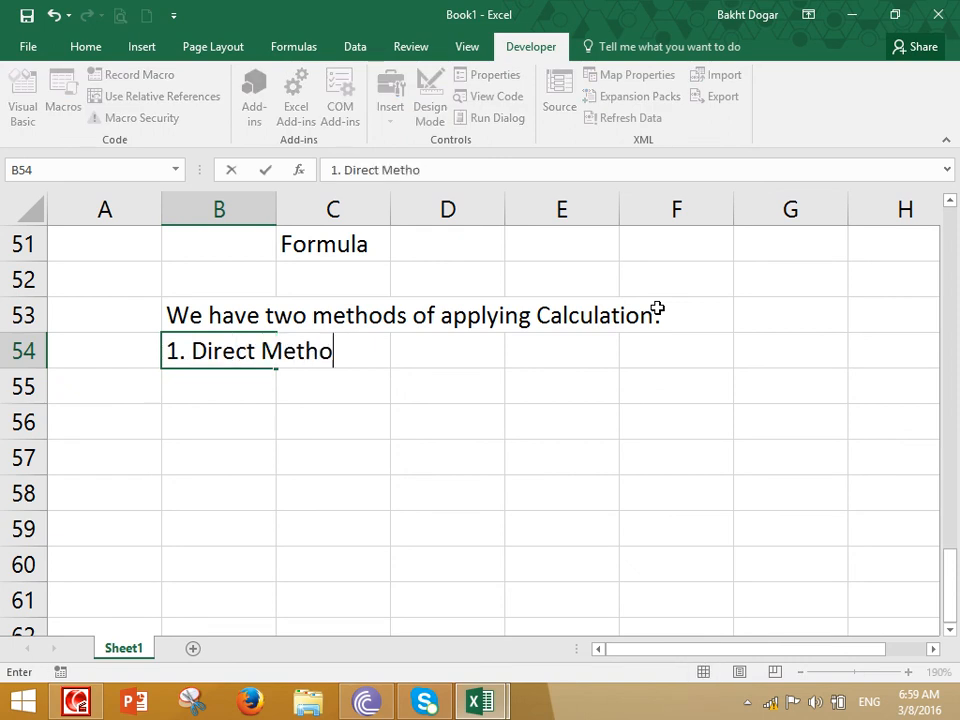
text(d)
key(Return)
text(2. Indire)
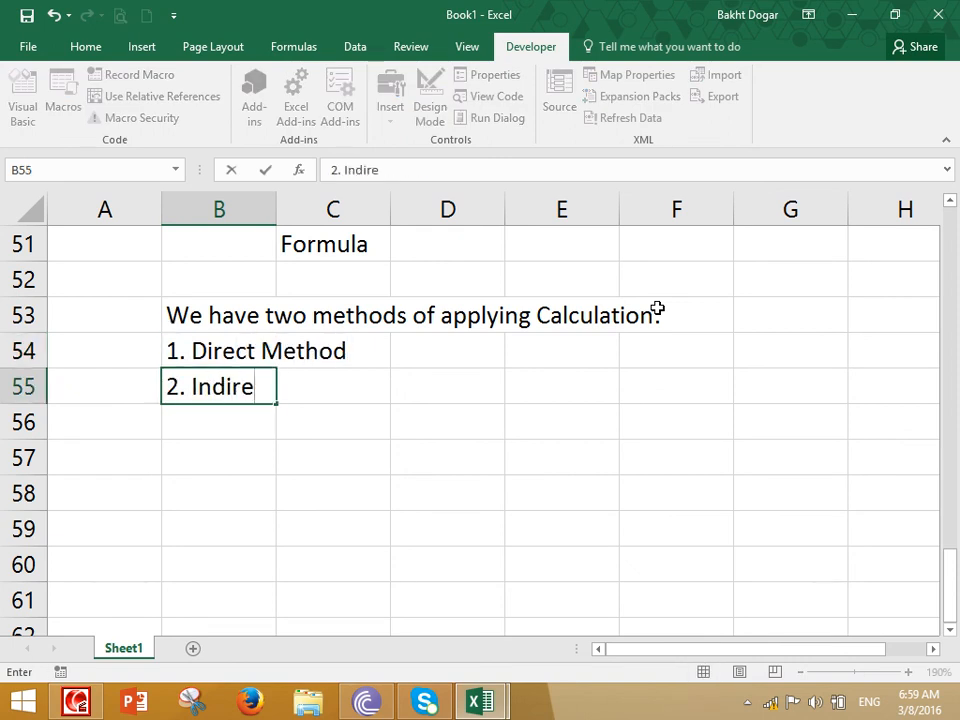
text(ct Method)
key(Return)
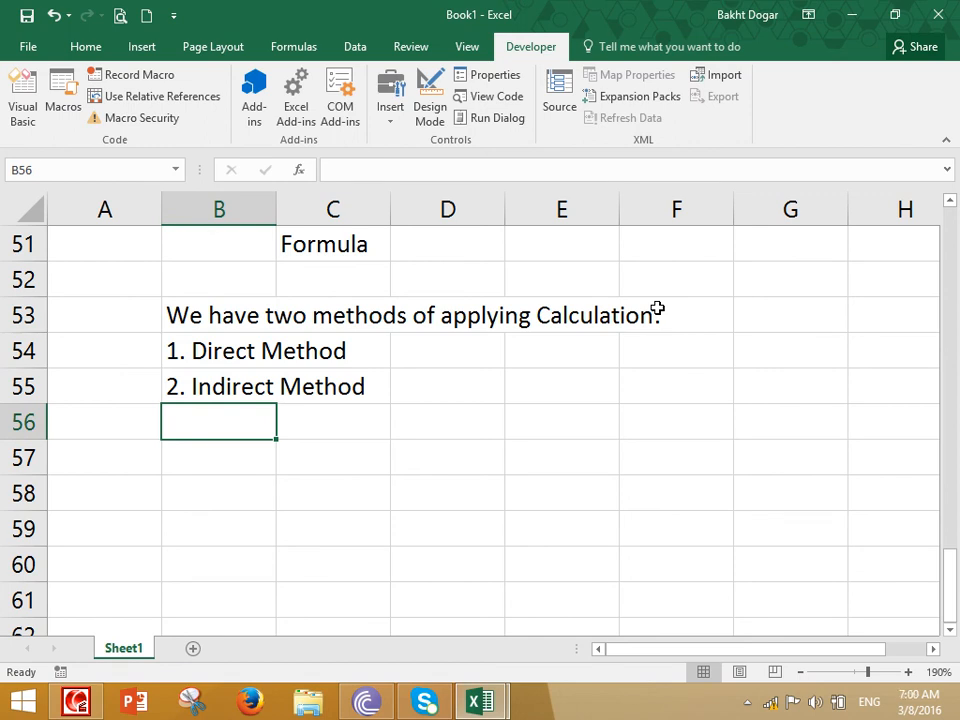
Enter the direct-value formula =500+500 in C57
key(Right)
key(Down)
key(Right)
key(Left)
text(=)
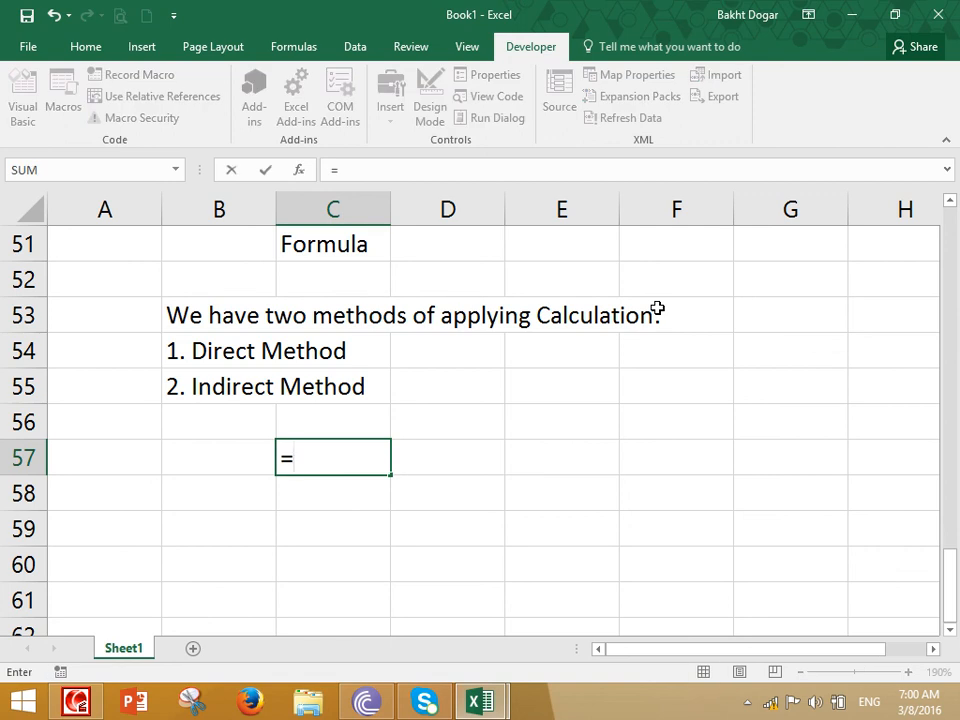
text(500+500)
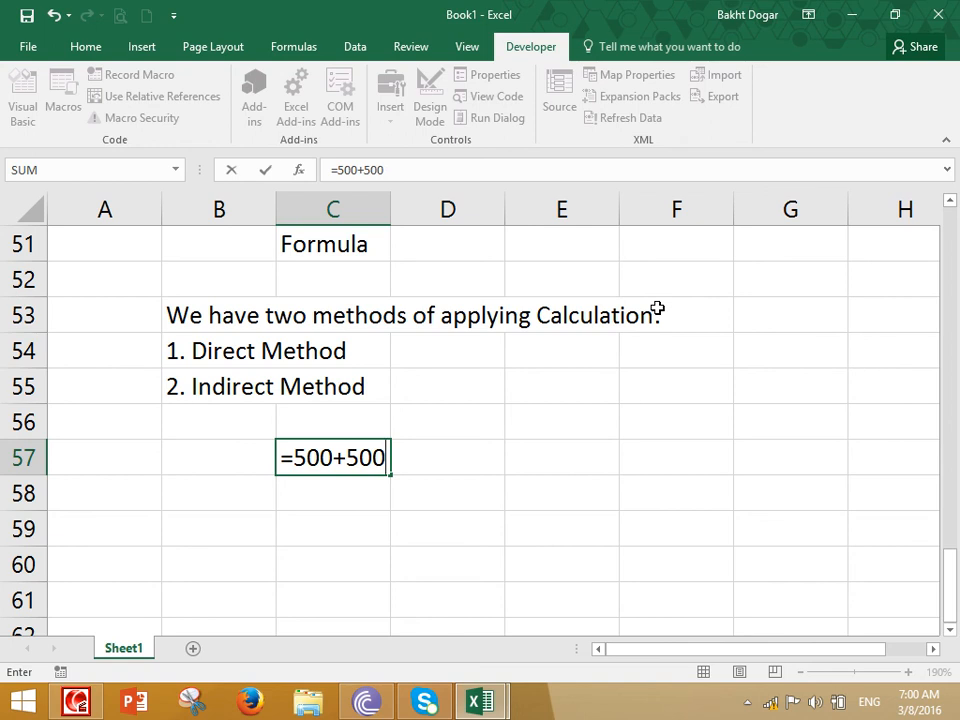
key(Return)
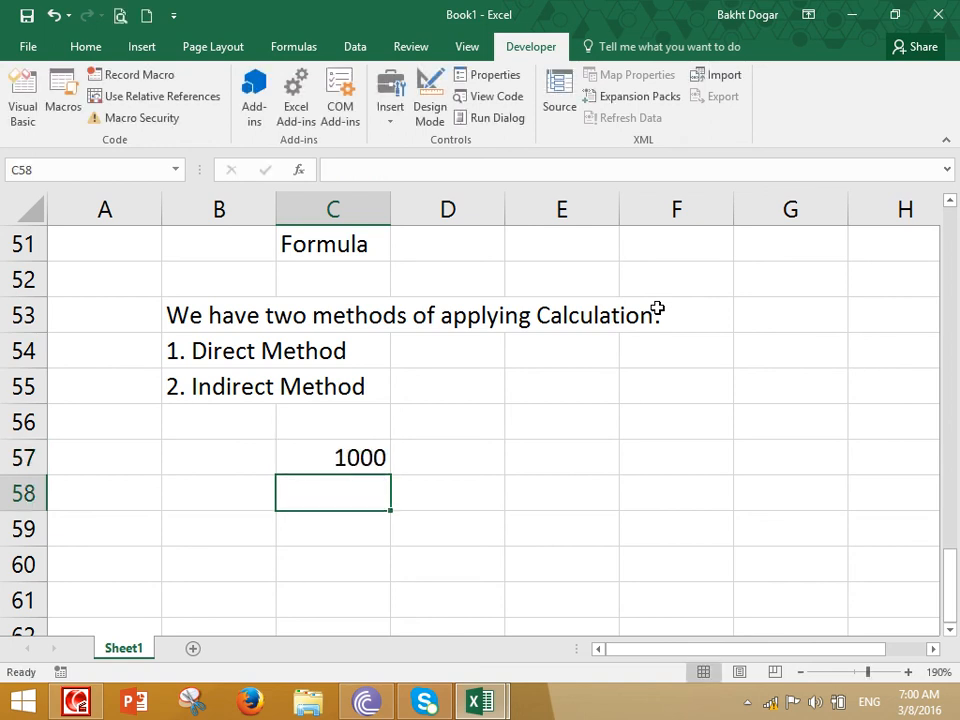
Add a second direct-value example, =7000+7000, in C58
text(7)
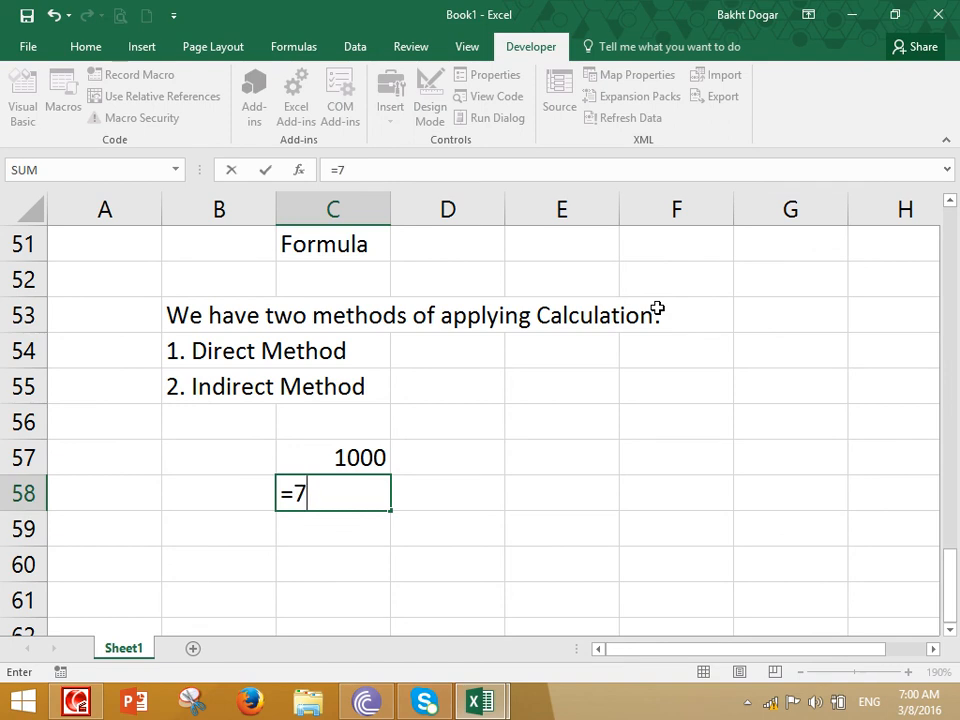
text(000+7000)
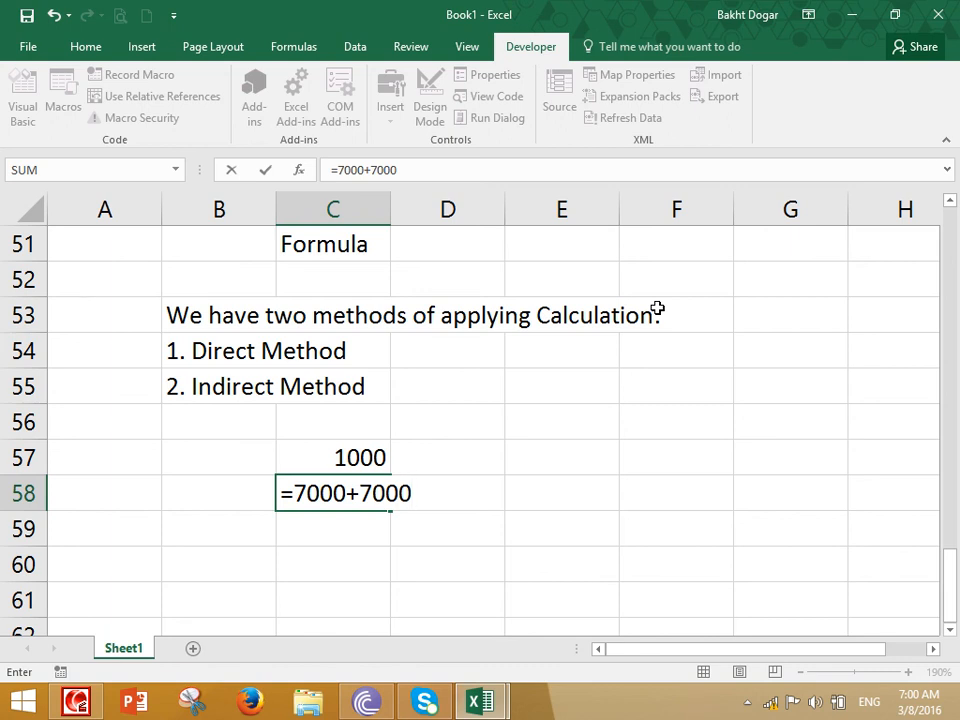
key(Return)
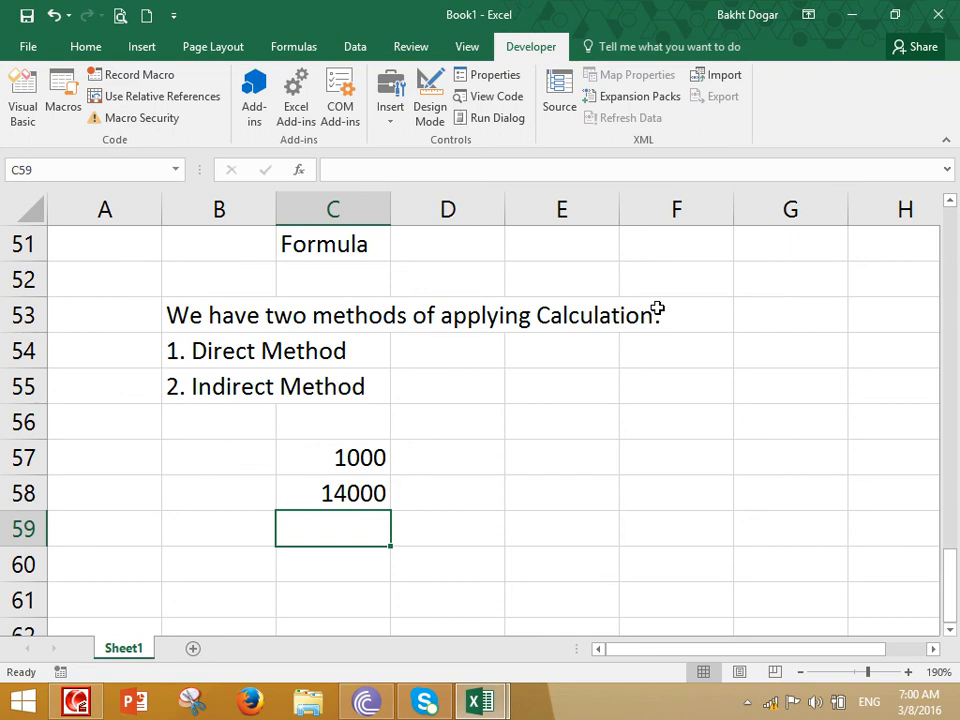
Enter the note "Indirect Method: We give cell references instead of cell values." in B60
key(Down)
key(Left)
key(Up)
key(Down)
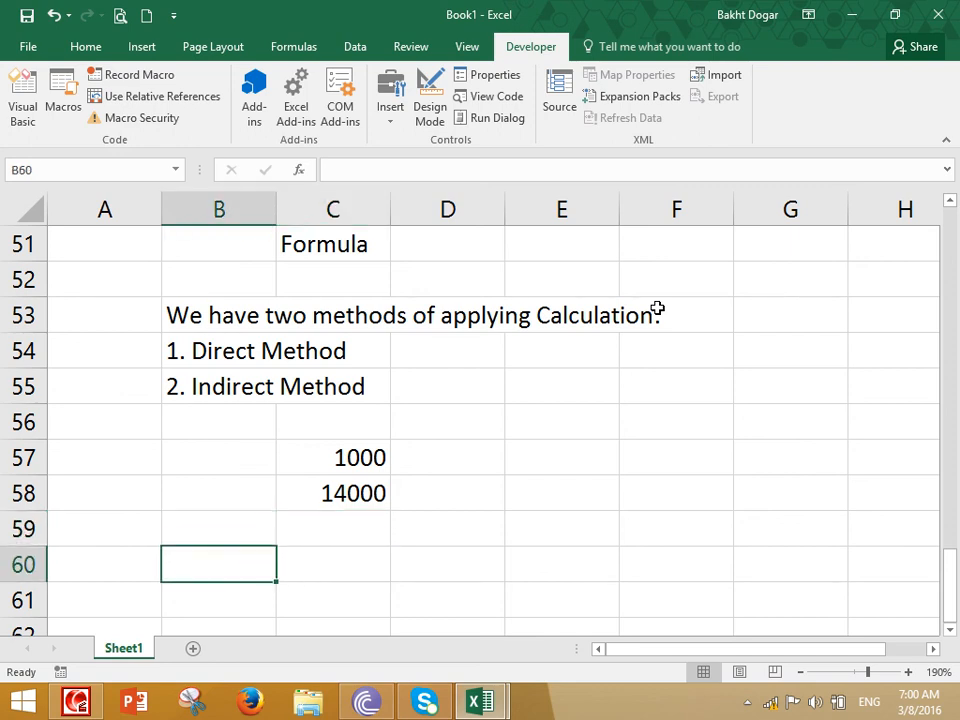
text(Indirect )
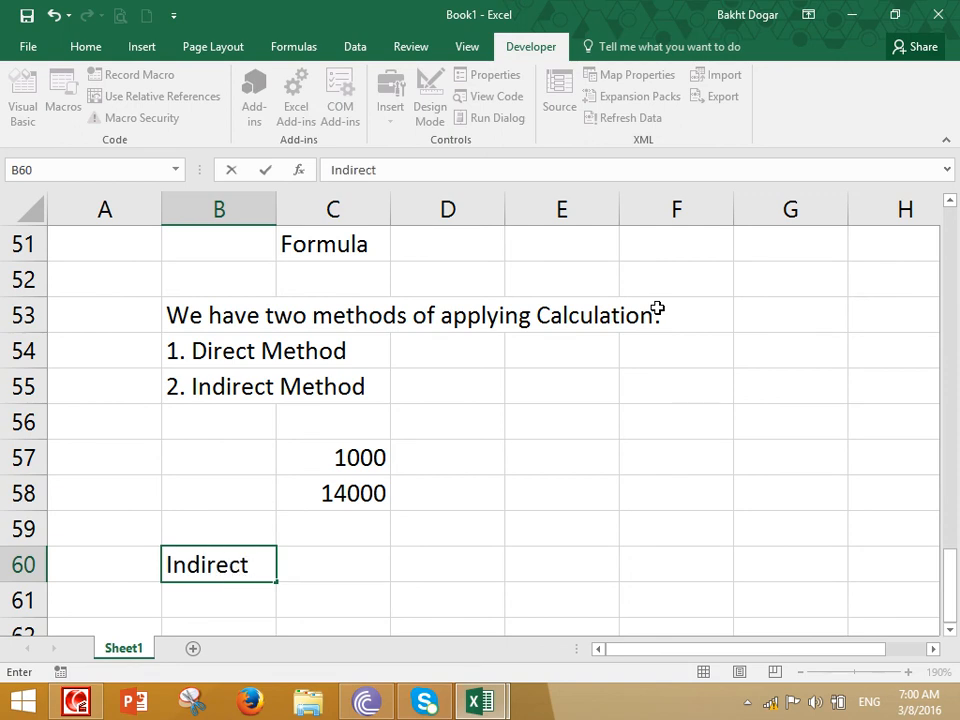
text(Method: We tgiv)
key(BackSpace)
key(BackSpace)
key(BackSpace)
key(BackSpace)
text(give cell references instead of cell values.)
key(Return)
scroll(657, 308, down, 1)
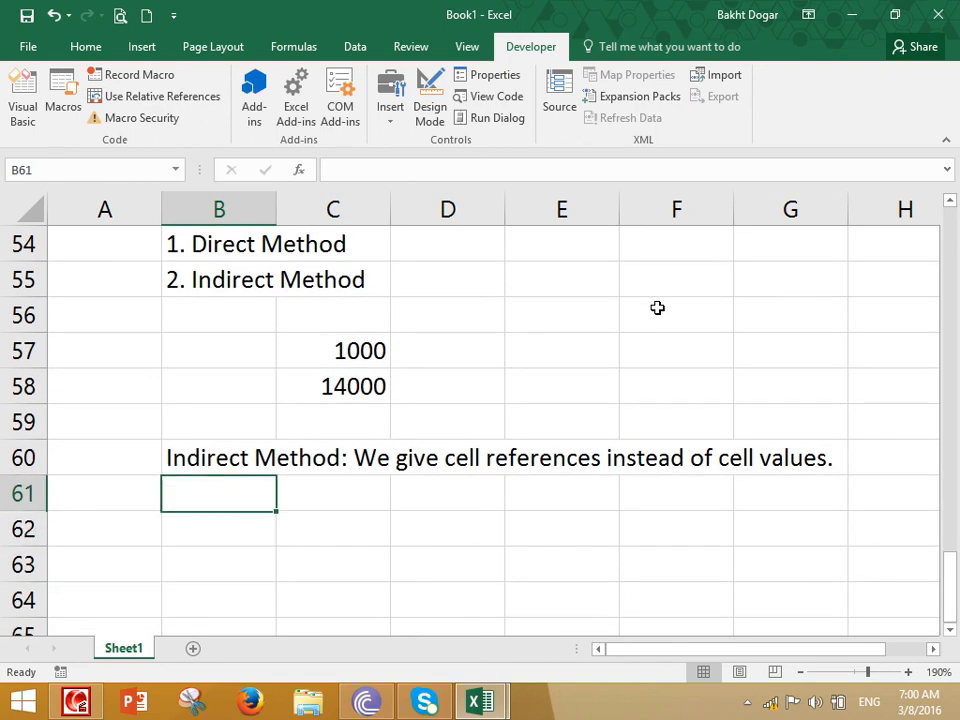
Enter the column headers Salary, Bonus and Total in C61, D61 and E61
key(Right)
key(Right)
key(Down)
key(Up)
key(Left)
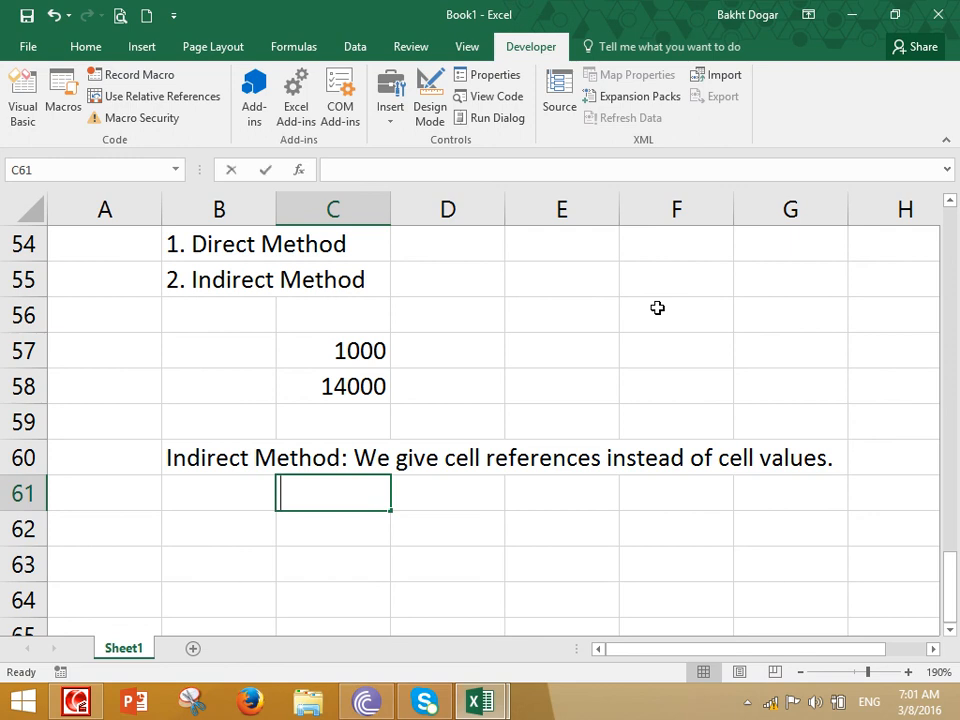
text(Salary)
key(Tab)
text(Bonus)
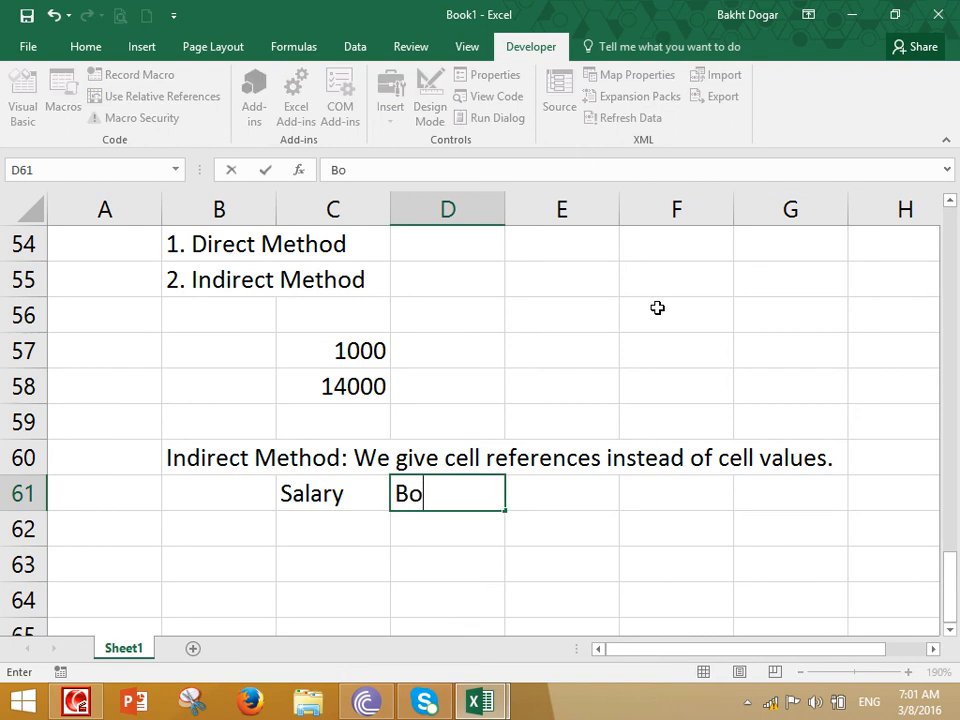
key(Tab)
text(Total)
key(Return)
Fill the Salary column from C62 to C66 with 100, 200, 300, 400 and 500
key(Down)
key(Down)
key(Down)
key(Up)
key(Up)
key(Up)
text(2100)
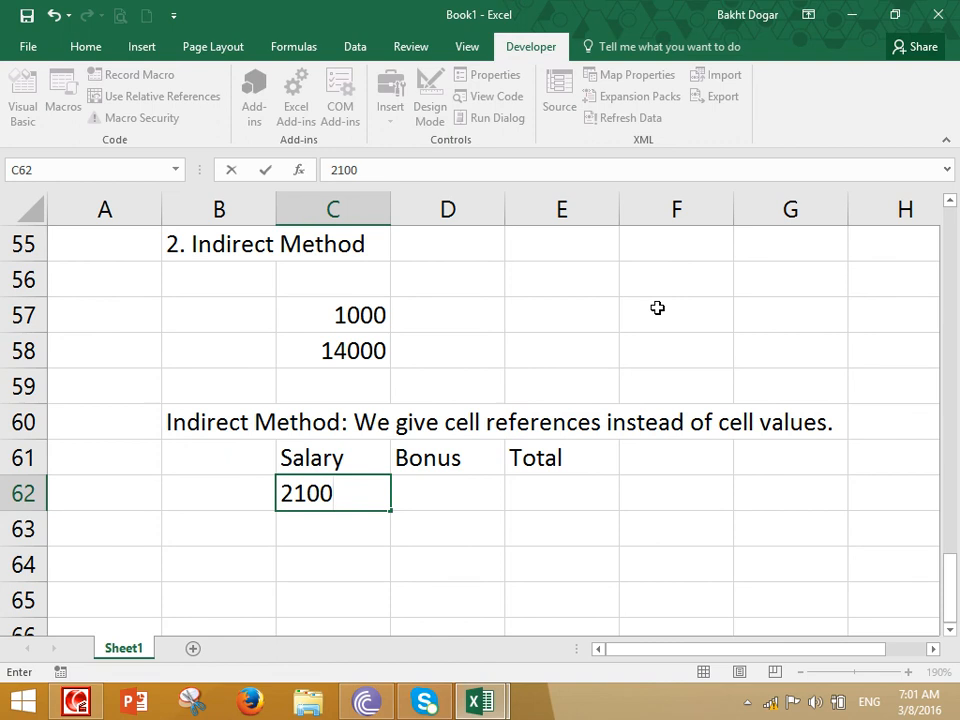
key(Escape)
text(100)
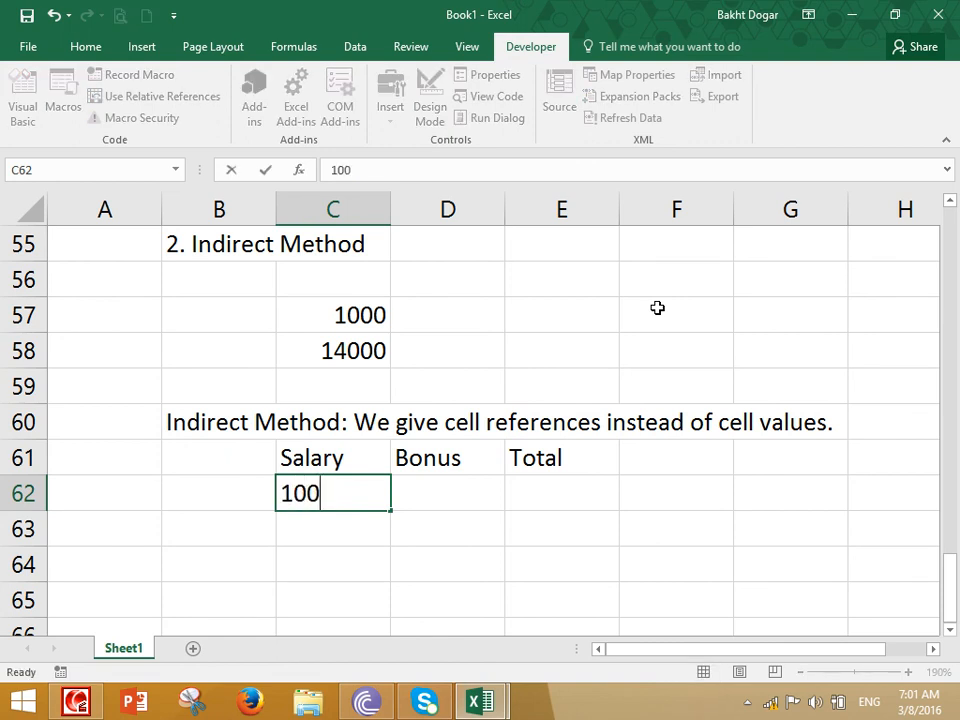
key(Return)
text(200)
key(Return)
text(30)
key(Return)
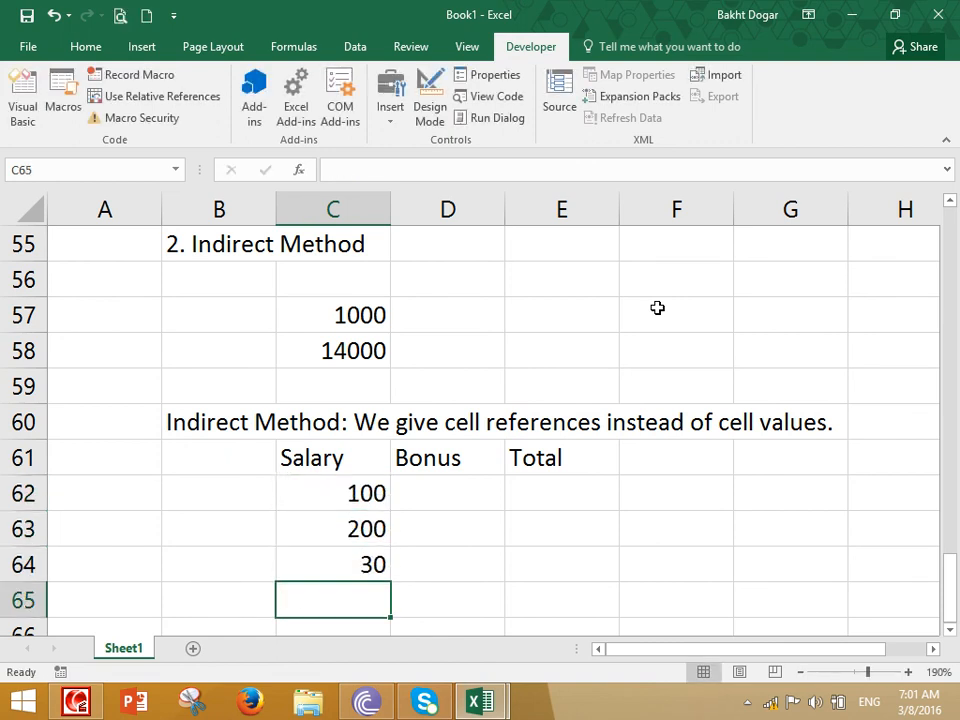
key(Up)
key(F2)
text(0)
key(Return)
text(400)
key(Return)
text(500)
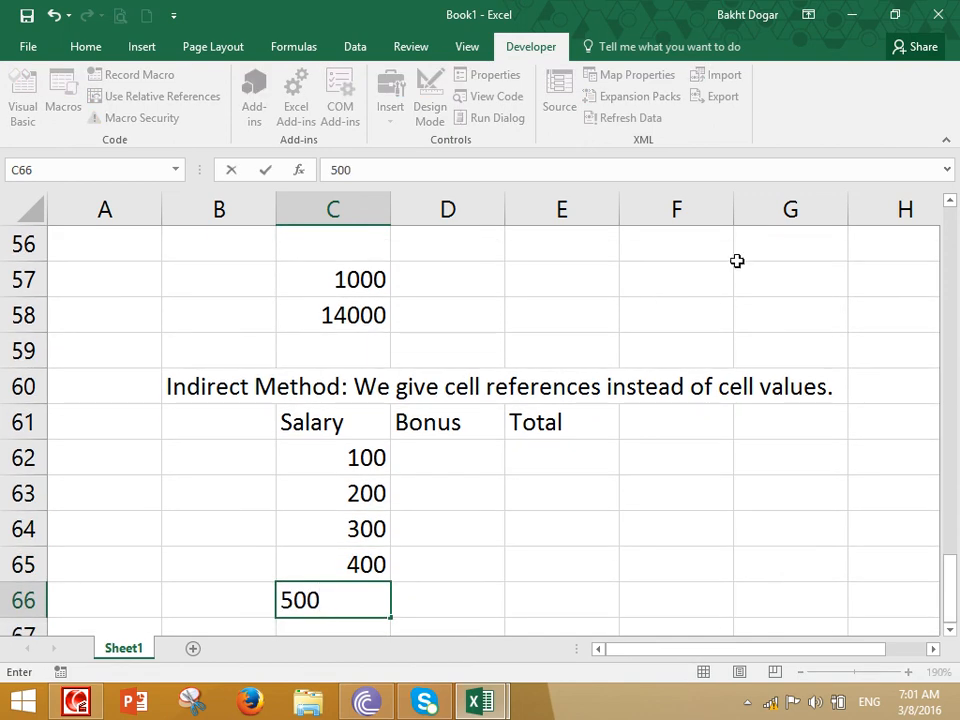
Fill the Bonus column from D62 to D66 with 10, 20, 30, 40 and 50
click(488, 446)
text(10)
key(Return)
text(20)
key(Return)
key(Return)
text(30)
key(Return)
text(40)
key(Return)
text(50)
key(Return)
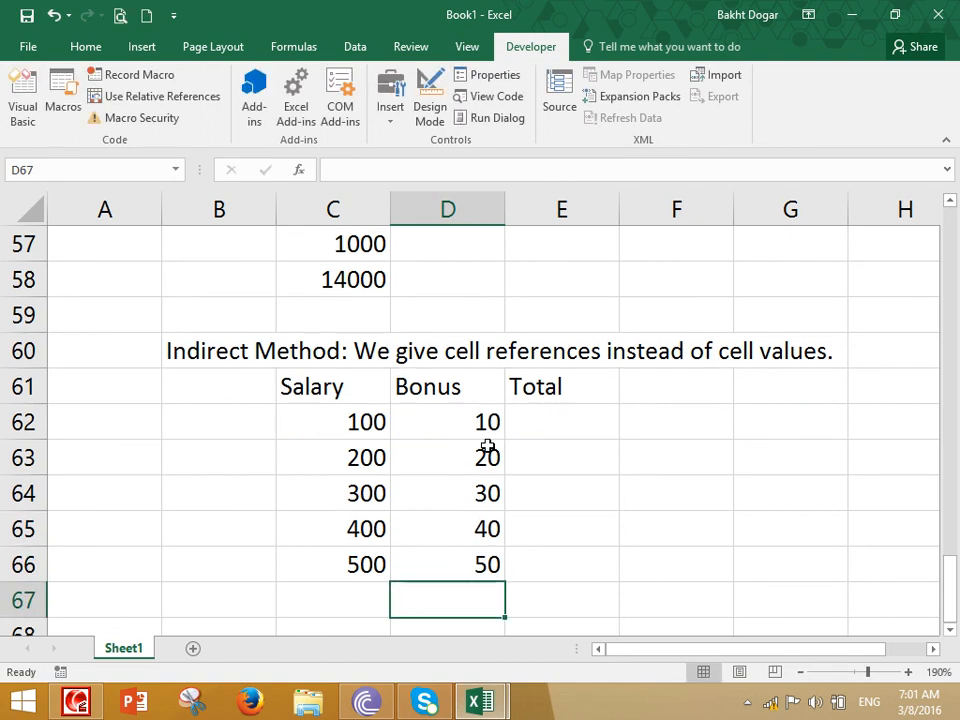
Try the direct method for the first row's Total by entering =100+10 in E62
click(581, 420)
text(=100+10)
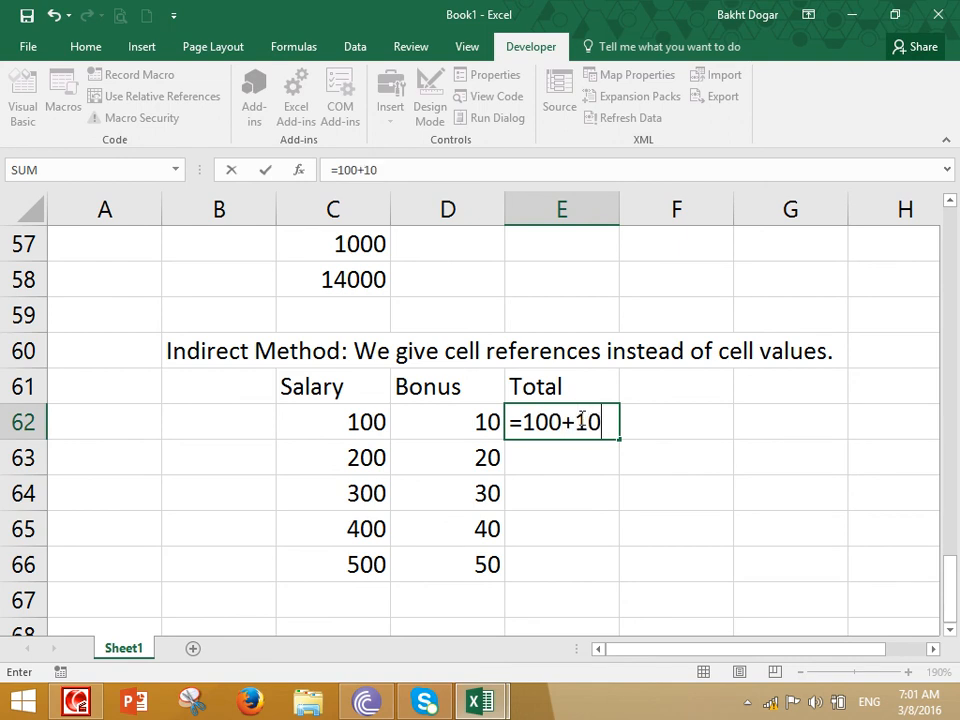
key(Return)
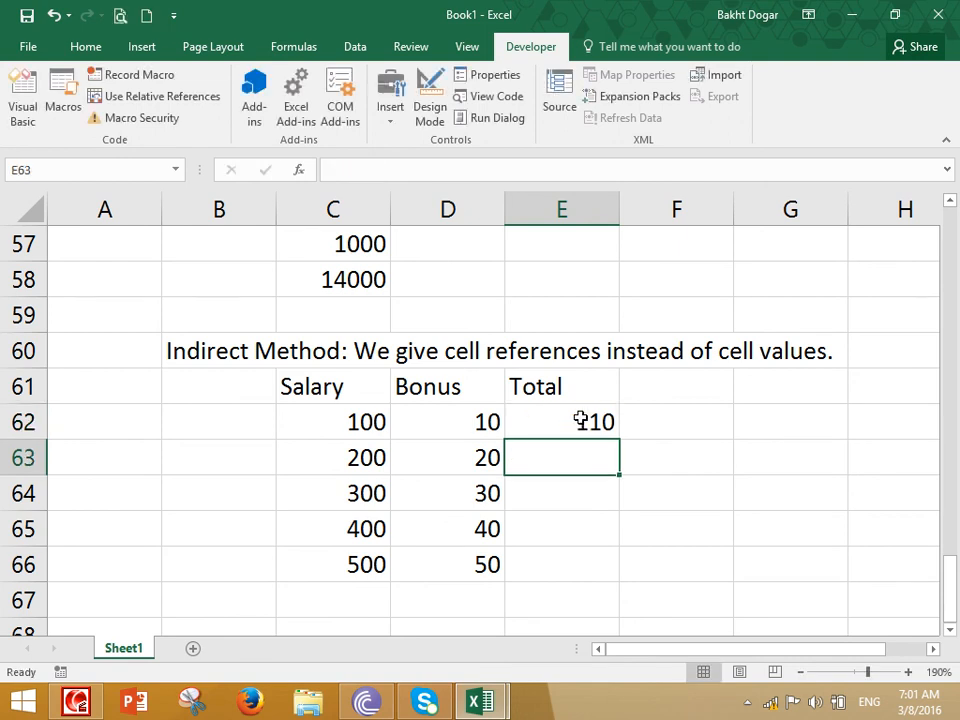
Re-enter =100+10 in E62 as a direct-value demonstration, and clear the cell
click(555, 412)
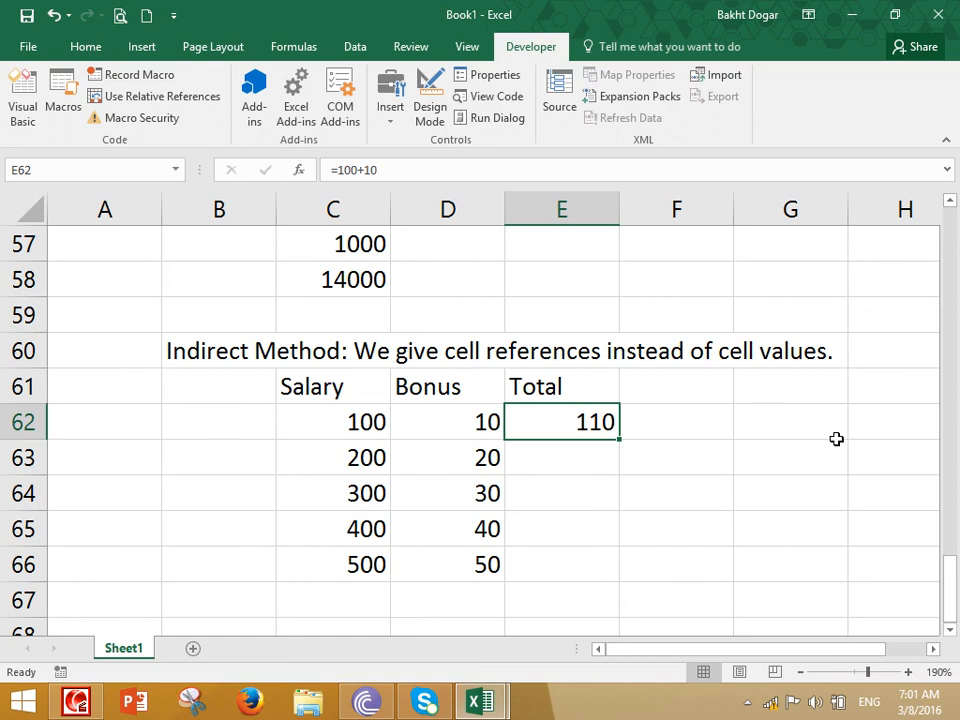
text(=)
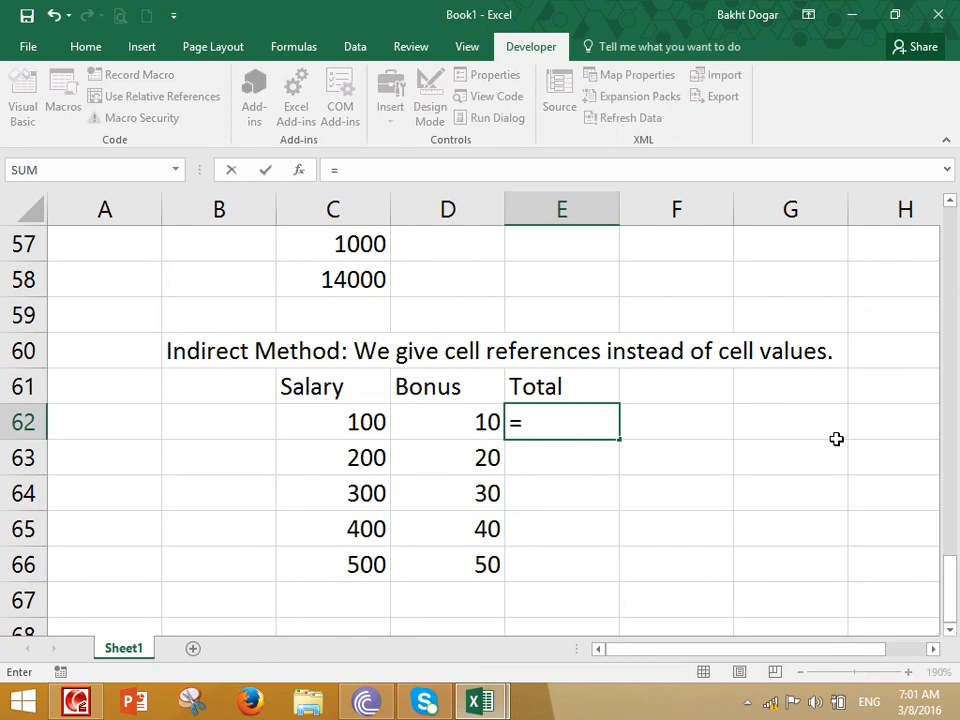
text(100+10)
key(Return)
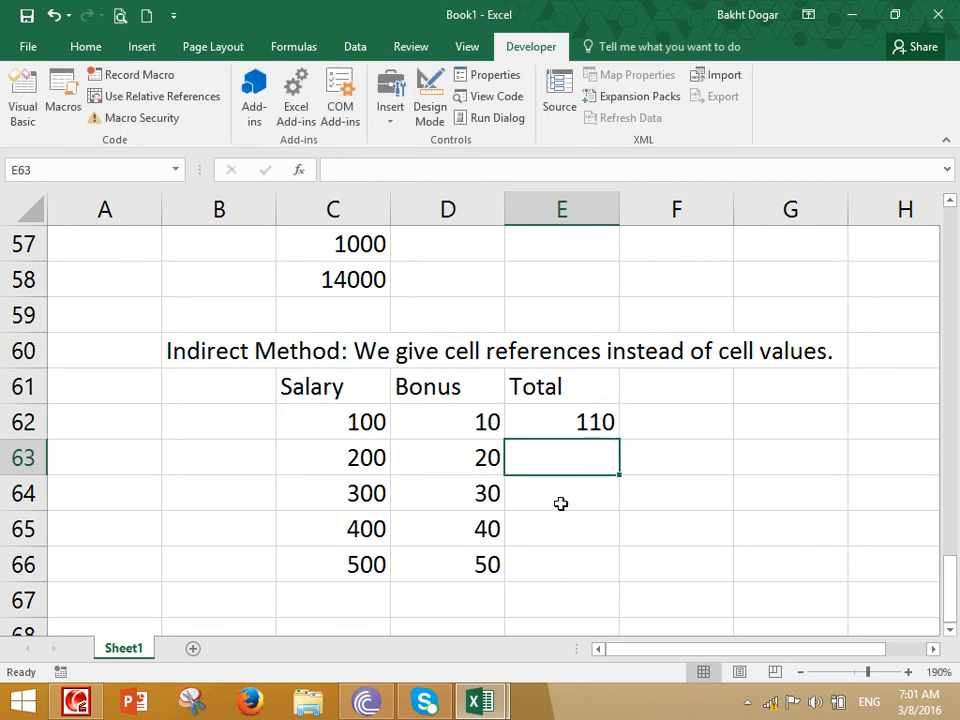
click(566, 421)
key(Delete)
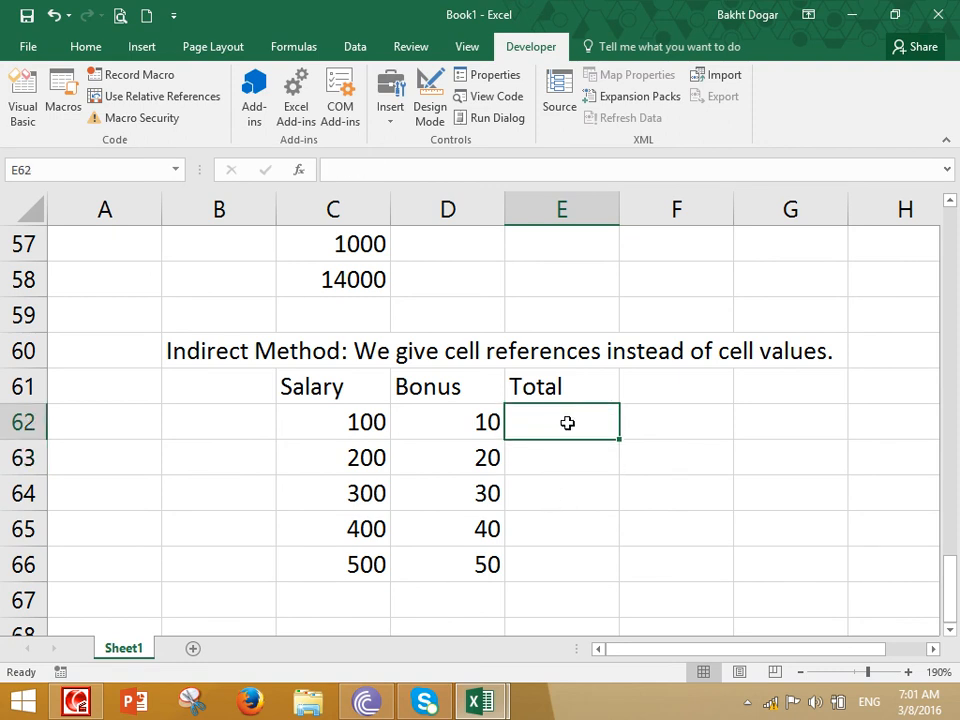
Enter =C62+D62 in E62 using cell references and fill the formula down to E66
text(=)
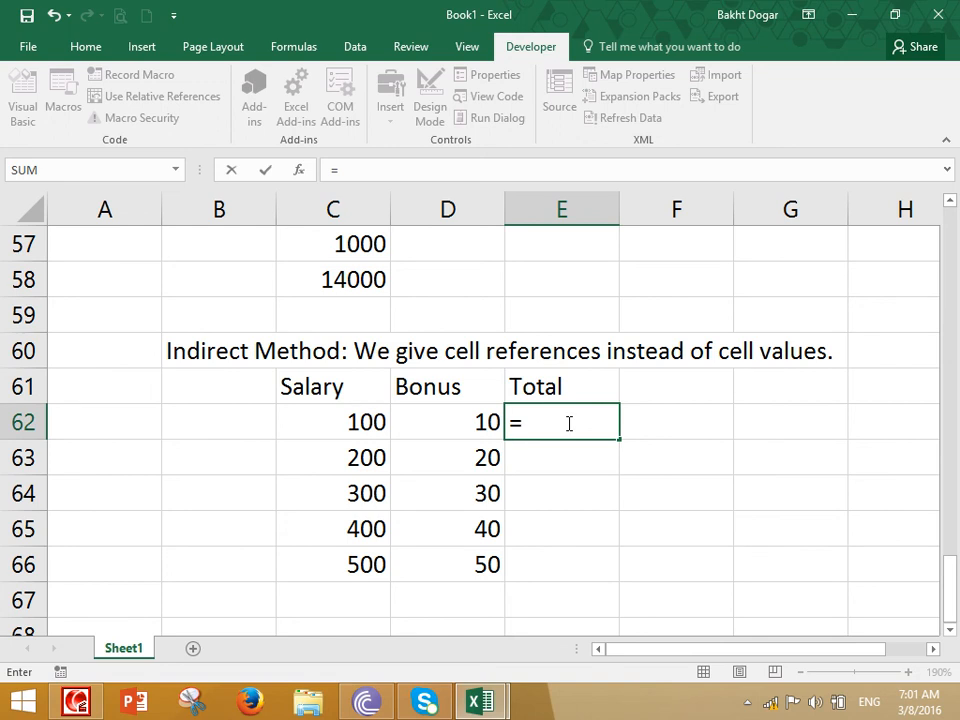
click(356, 422)
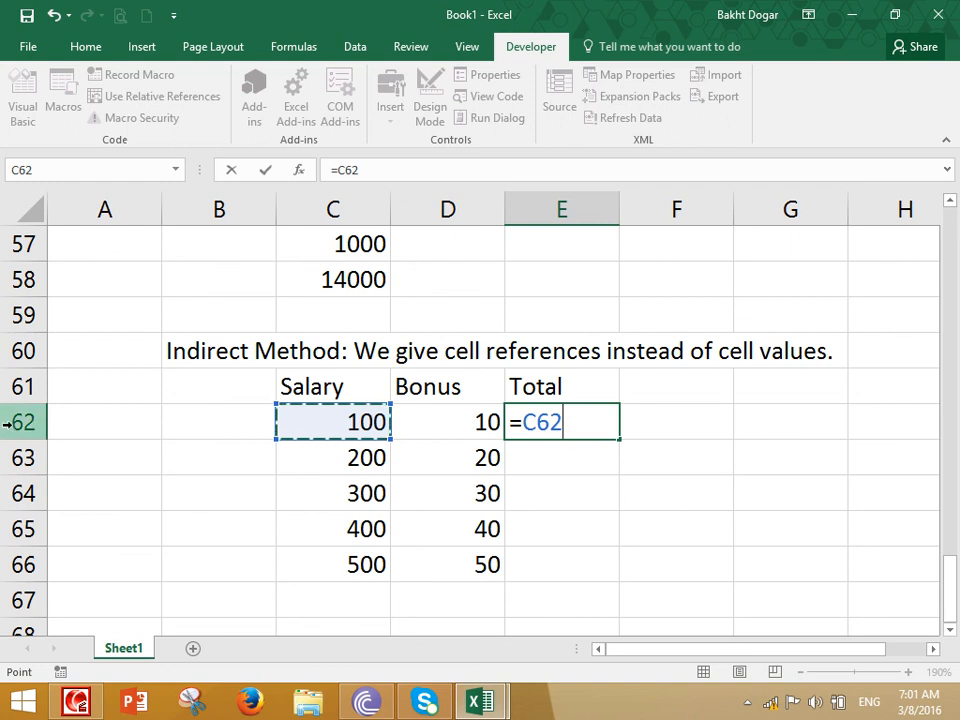
text(+)
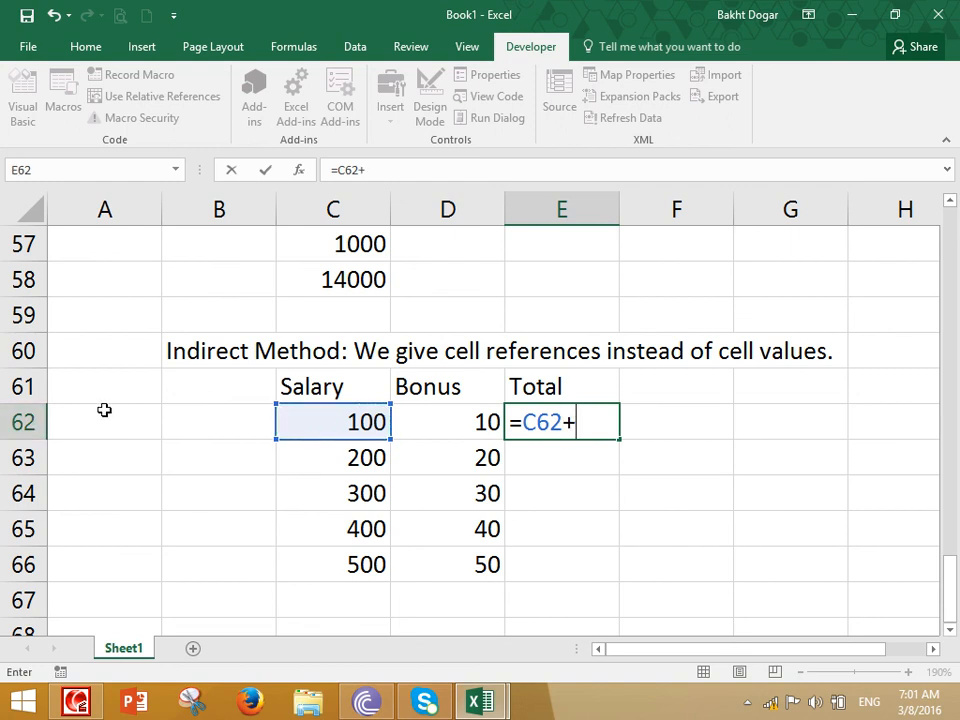
click(453, 424)
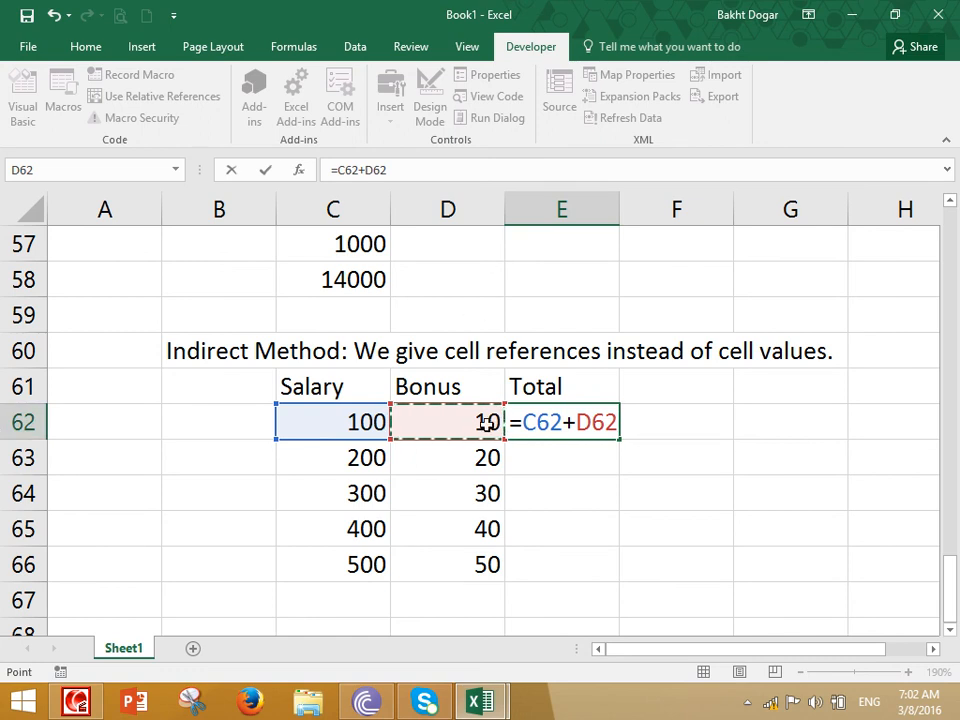
key(Return)
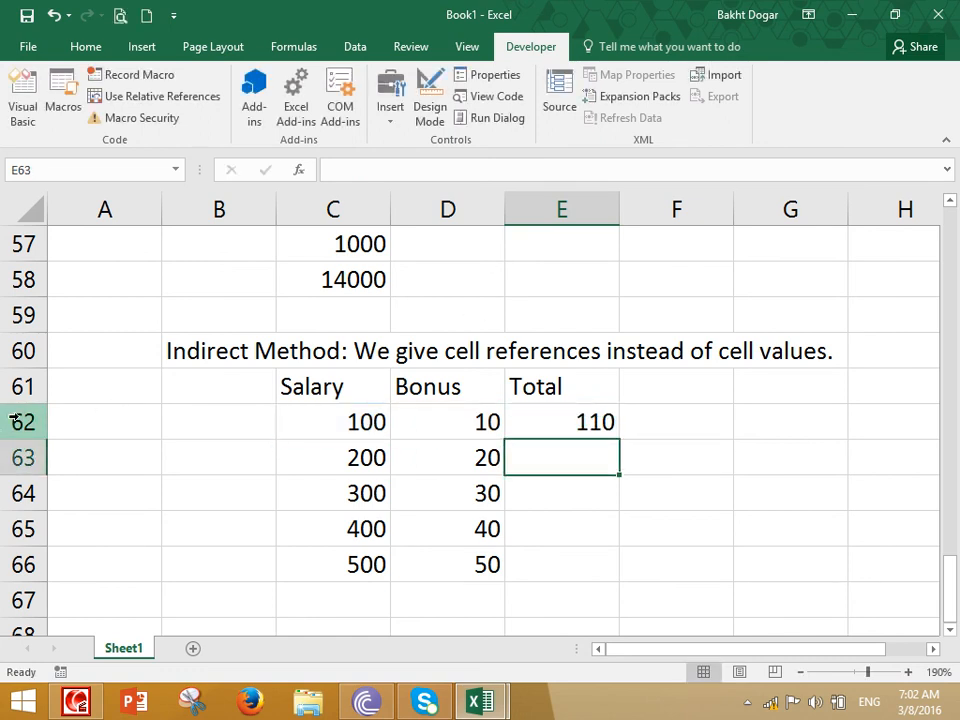
click(598, 428)
drag(619, 440, 602, 587)
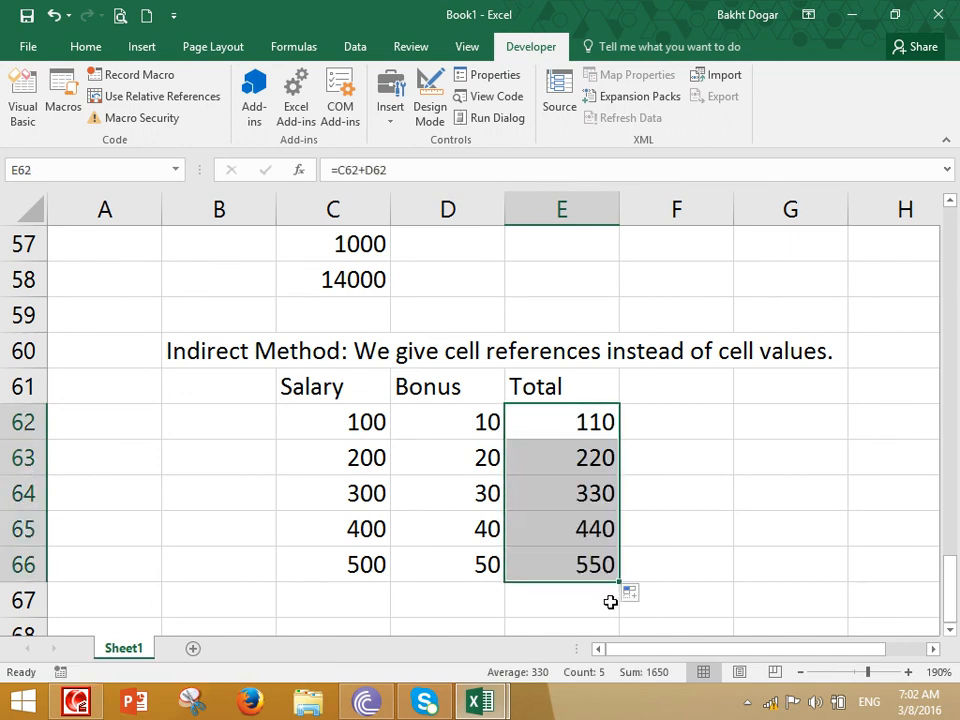
click(465, 422)
click(377, 422)
click(557, 422)
click(384, 462)
click(561, 452)
drag(450, 493, 600, 505)
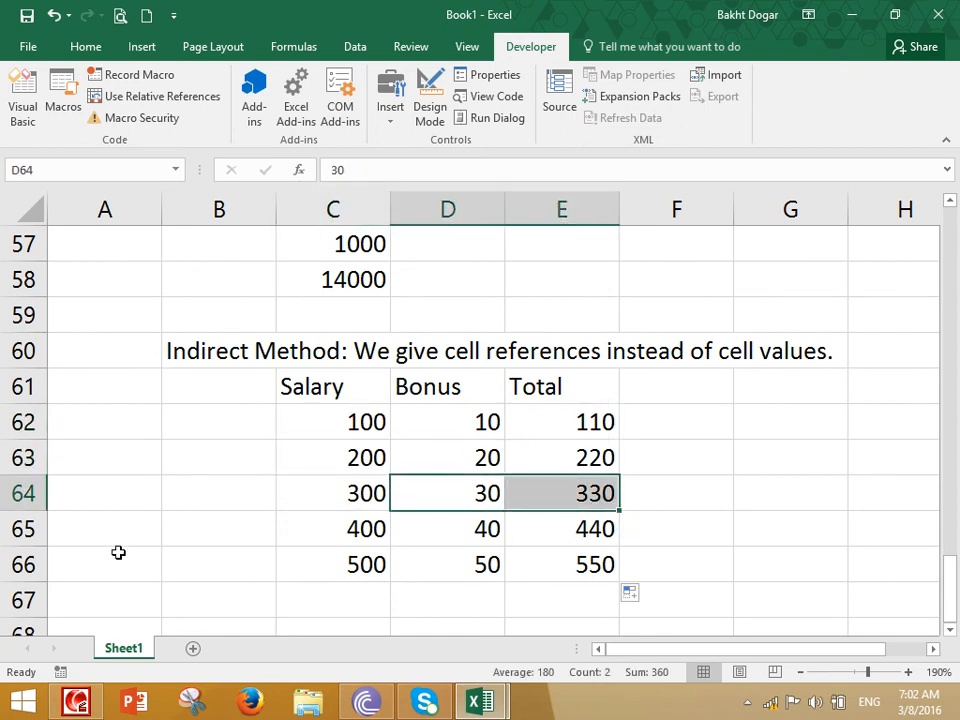
click(80, 703)
click(601, 98)
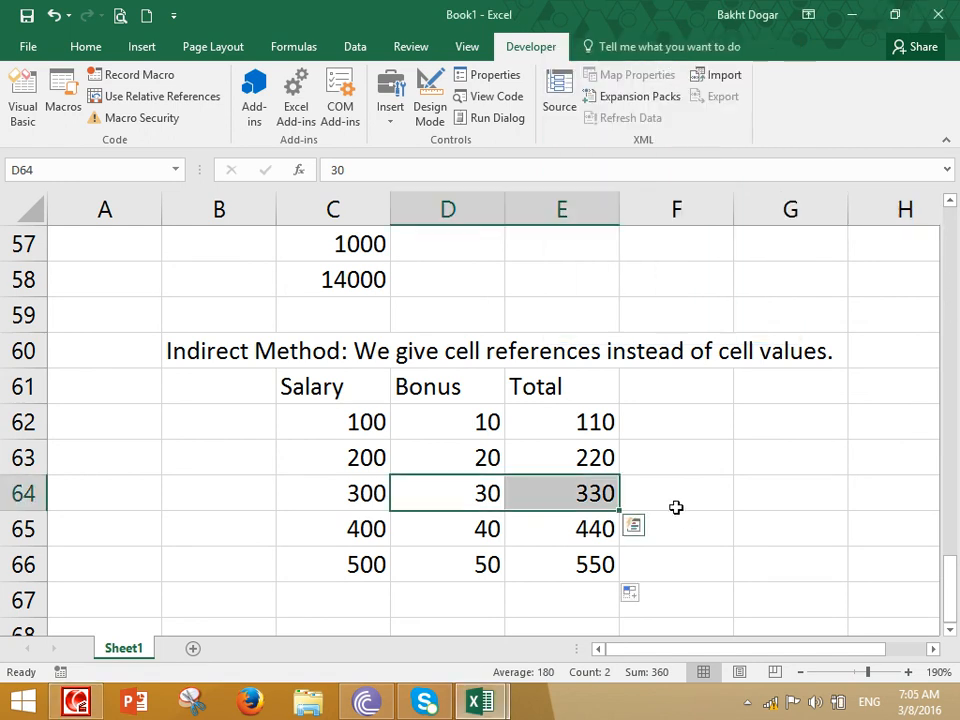
click(677, 506)
Clear the Total results and rebuild the column by re-entering =C62+D62 in E62 and extending it down to E66
drag(589, 429, 588, 590)
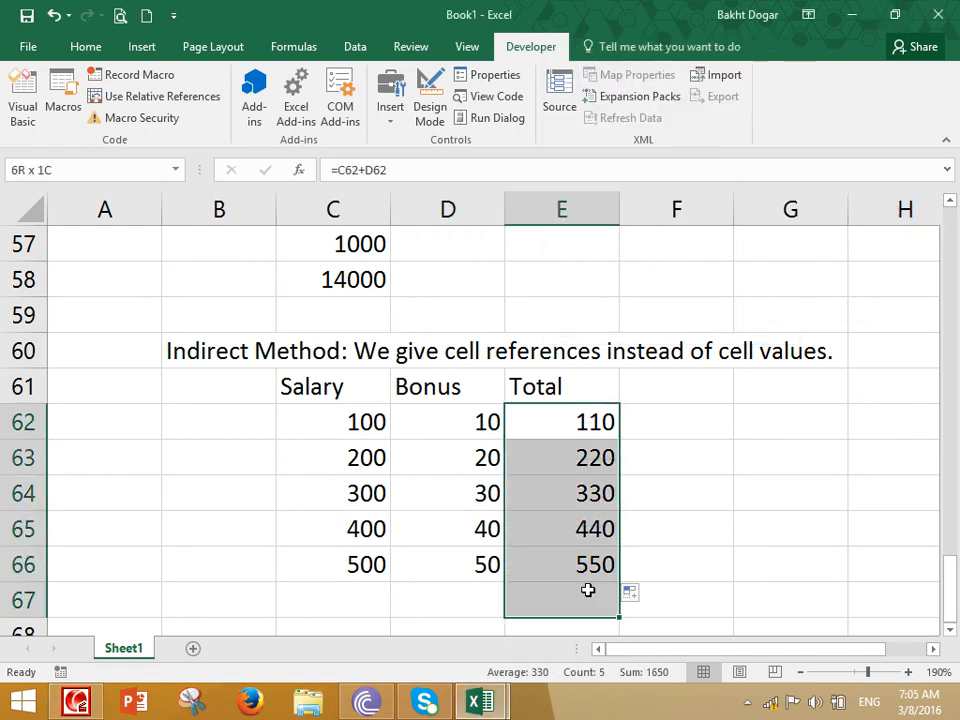
key(Delete)
click(596, 420)
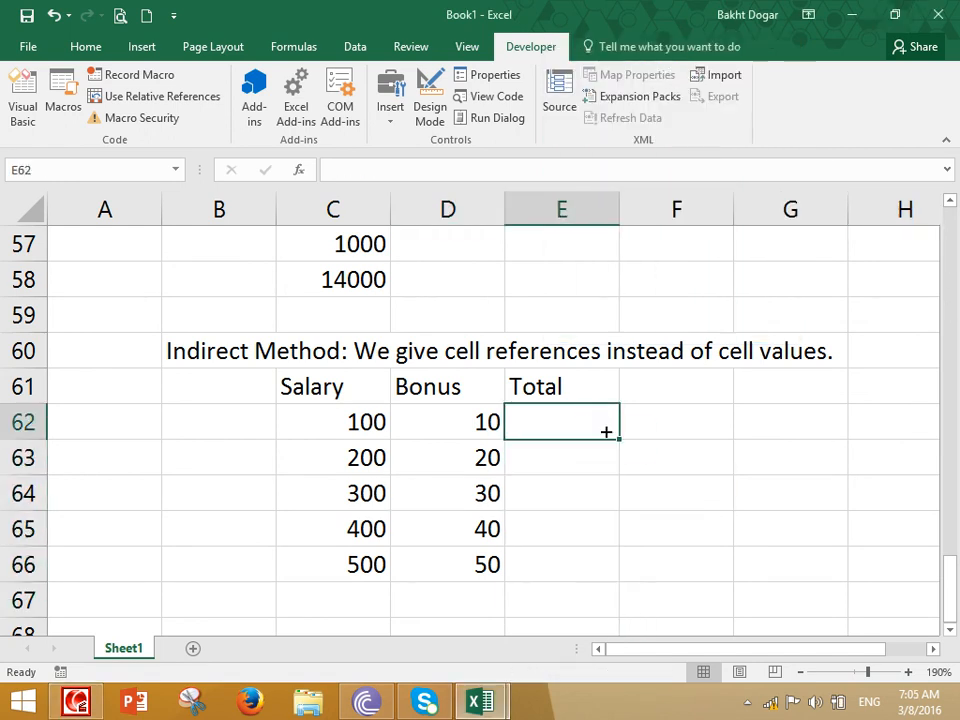
text(=)
click(338, 425)
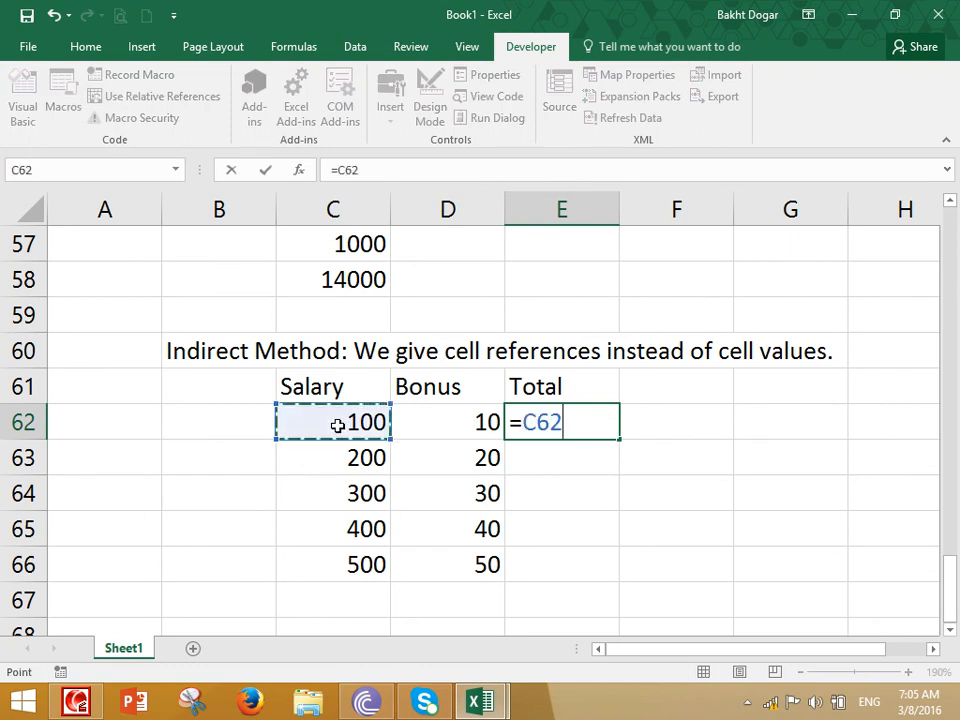
text(+)
click(434, 416)
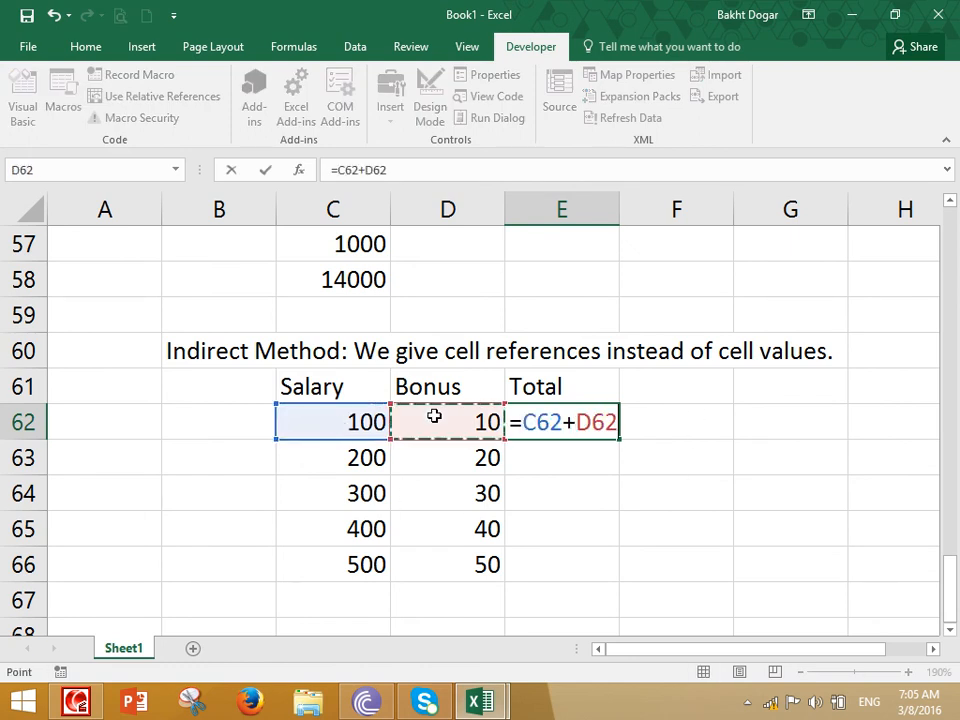
key(Return)
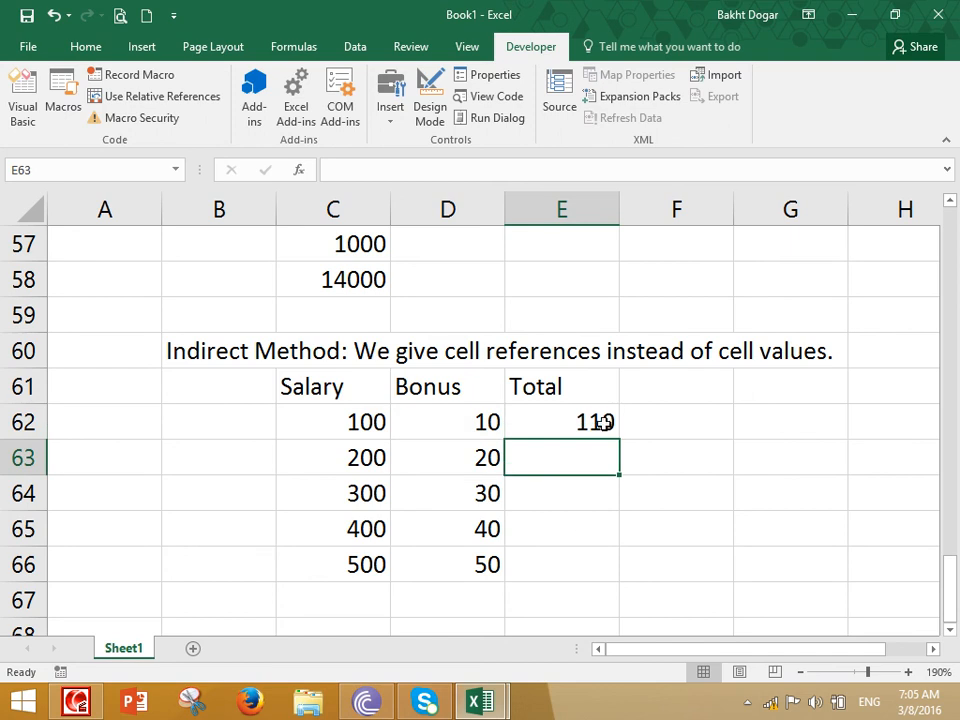
click(610, 418)
drag(618, 437, 599, 577)
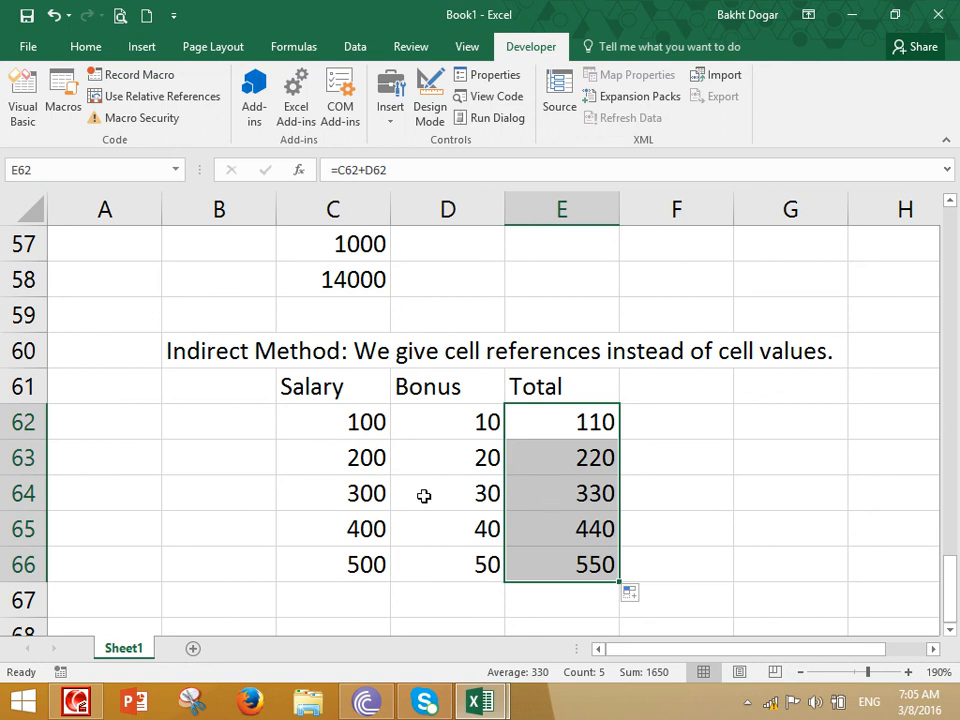
Change the first row's Salary in C62 to 1200 and its Bonus in D62 to 3000
click(354, 430)
text(1200)
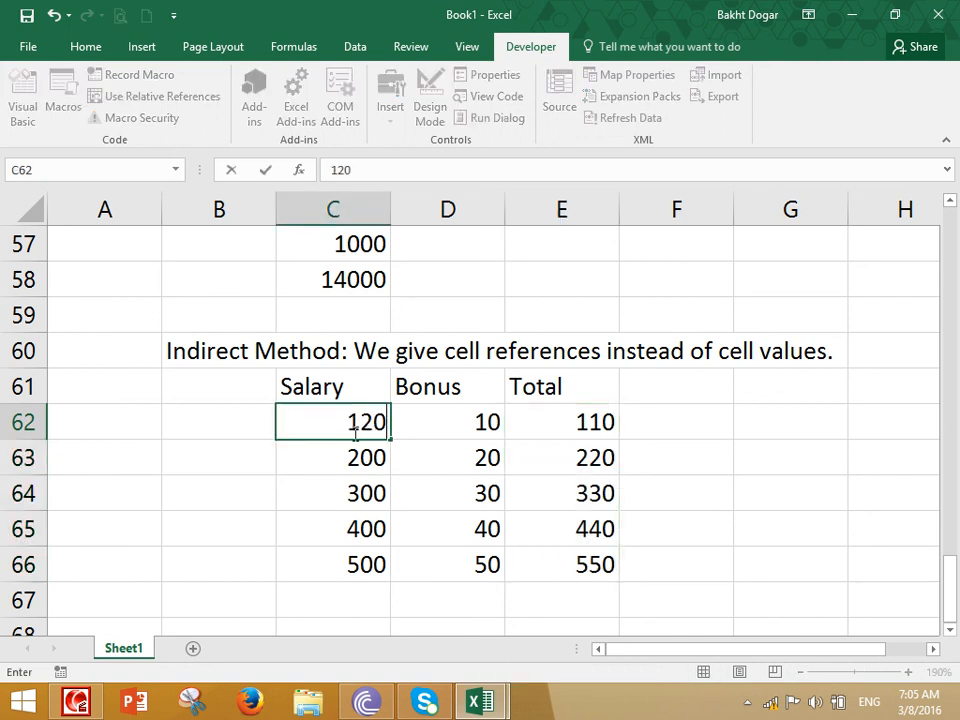
key(Tab)
text(3000)
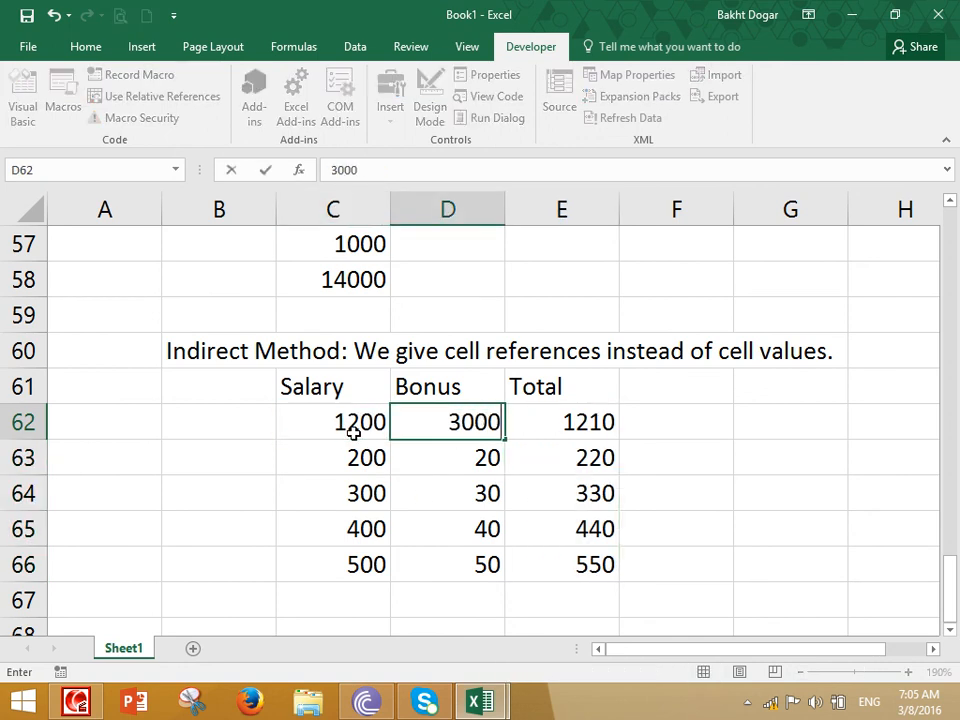
key(Return)
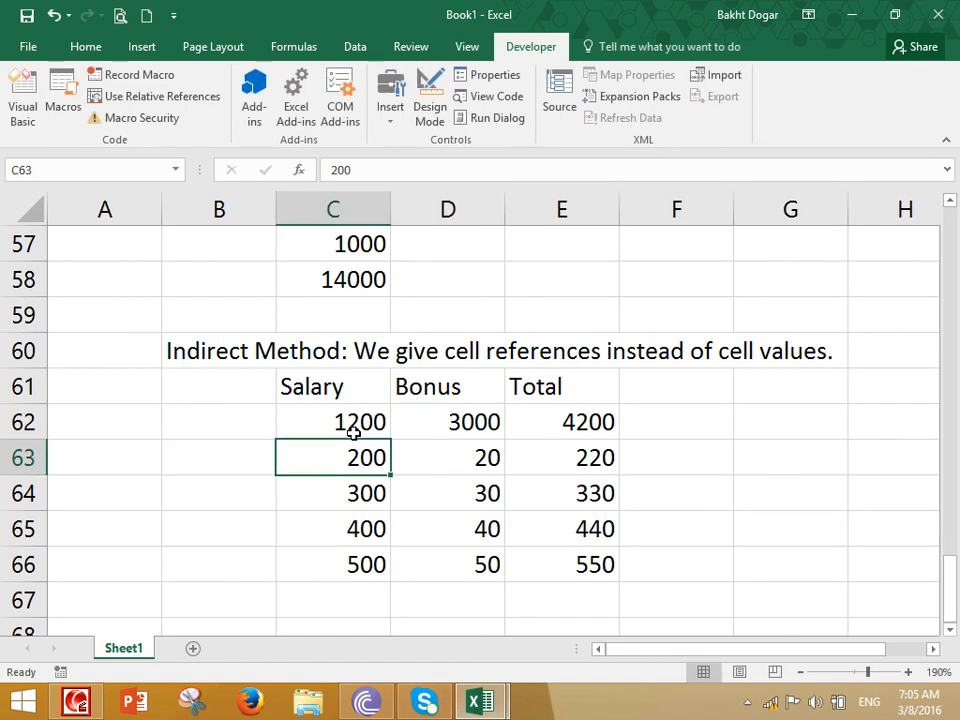
Change the fourth row's Salary in C65 to 2000 and its Bonus in D65 to 9000
key(Down)
key(Down)
text(2000)
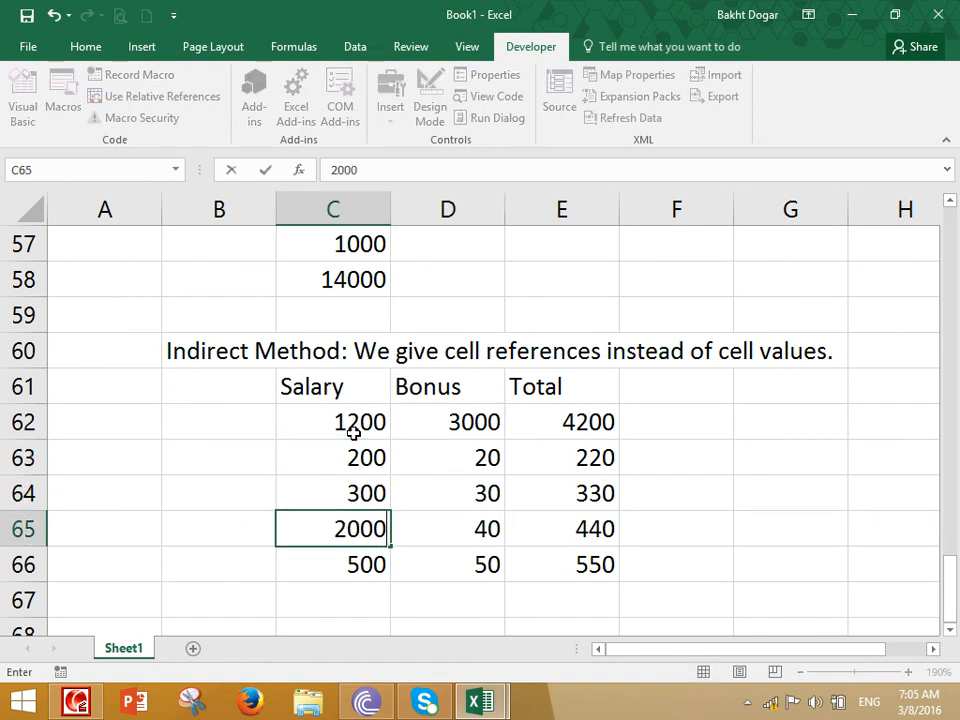
key(Return)
key(Up)
key(Right)
text(9)
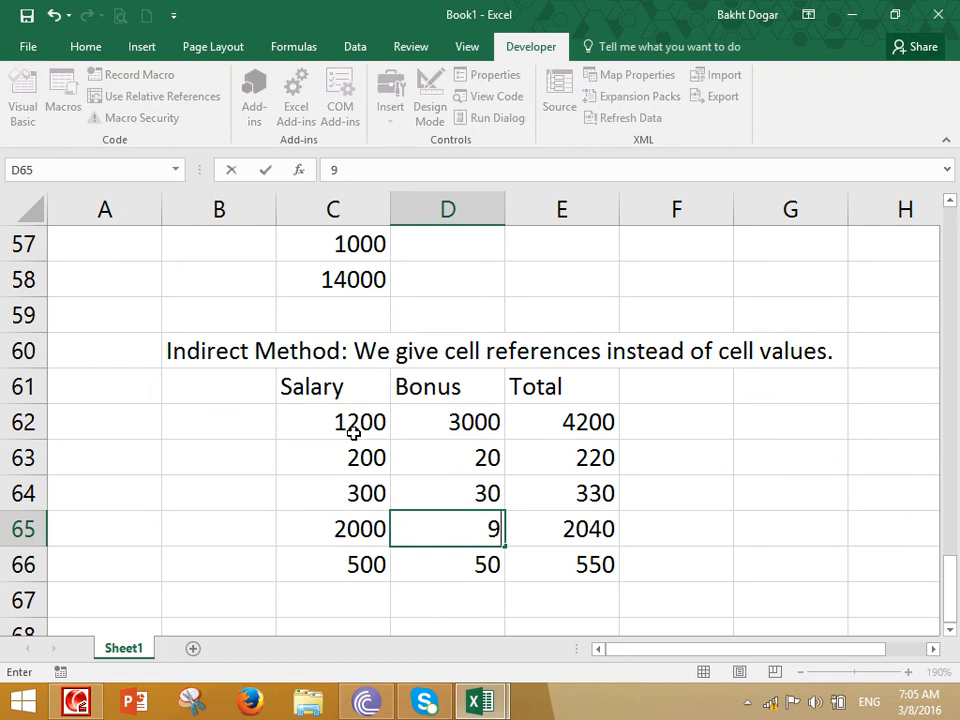
text(000)
key(Return)
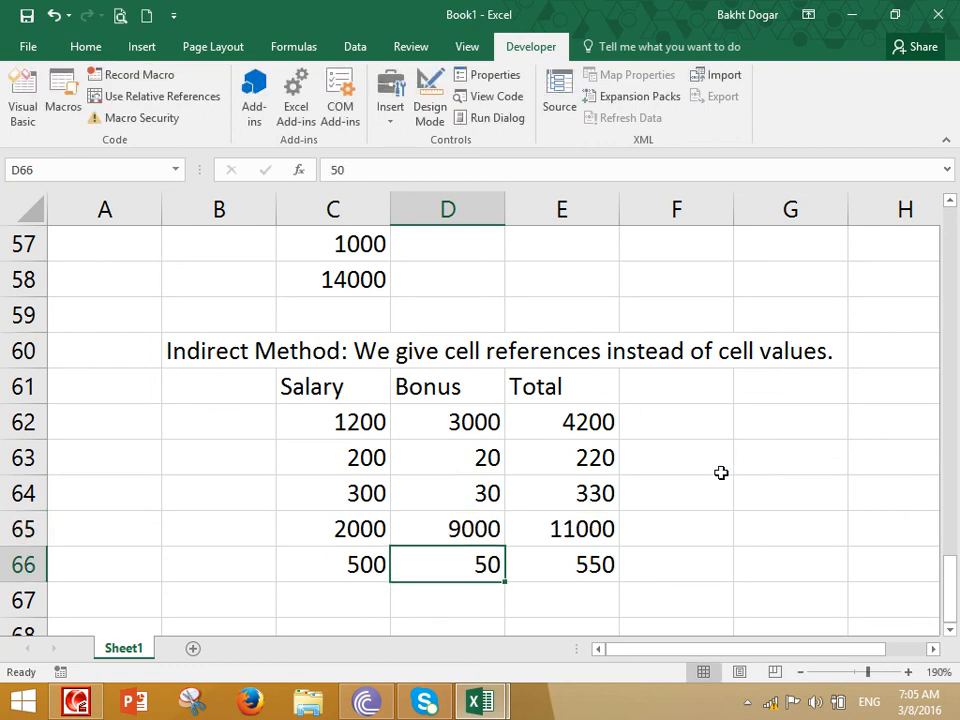
Clear E62:E66, then recreate the totals by entering =C62+D62 in E62 and applying Fill Down through E66
drag(590, 425, 597, 549)
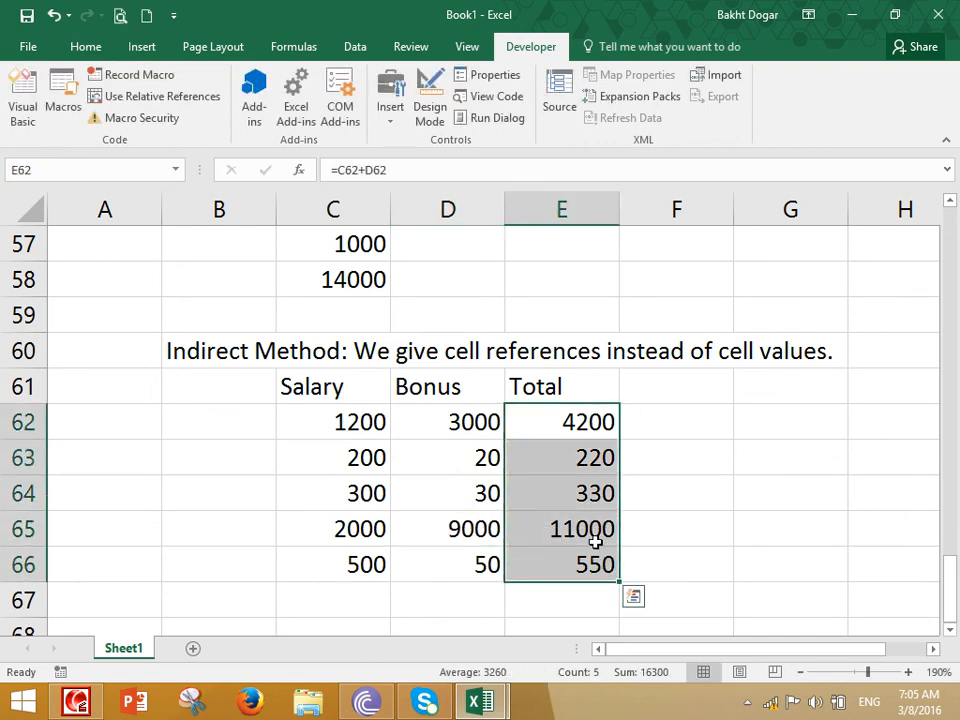
key(Delete)
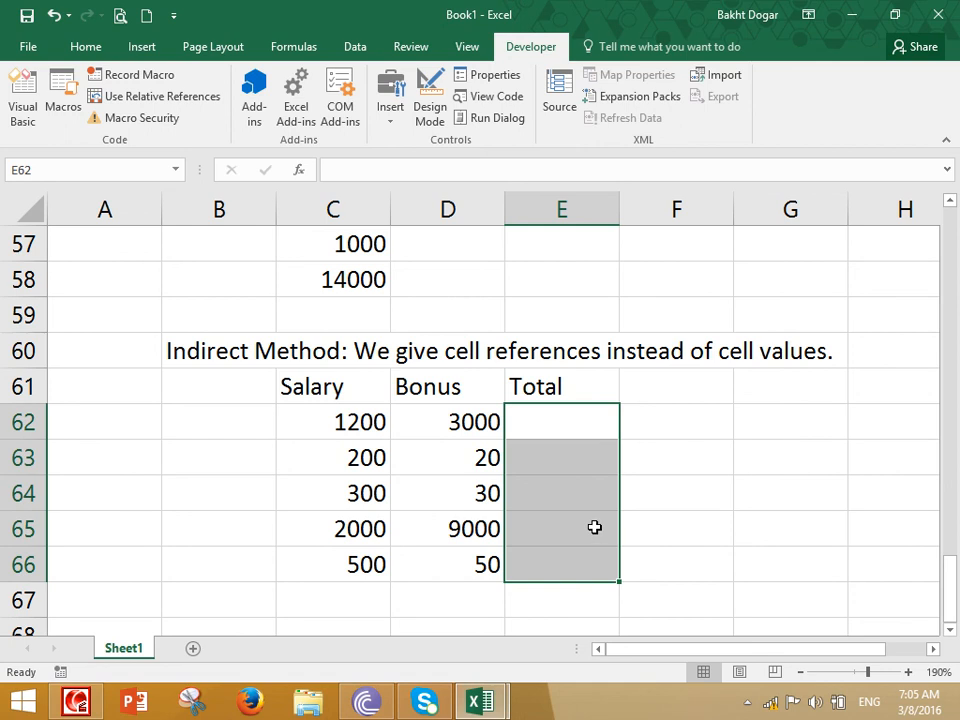
click(565, 430)
text(=)
click(306, 428)
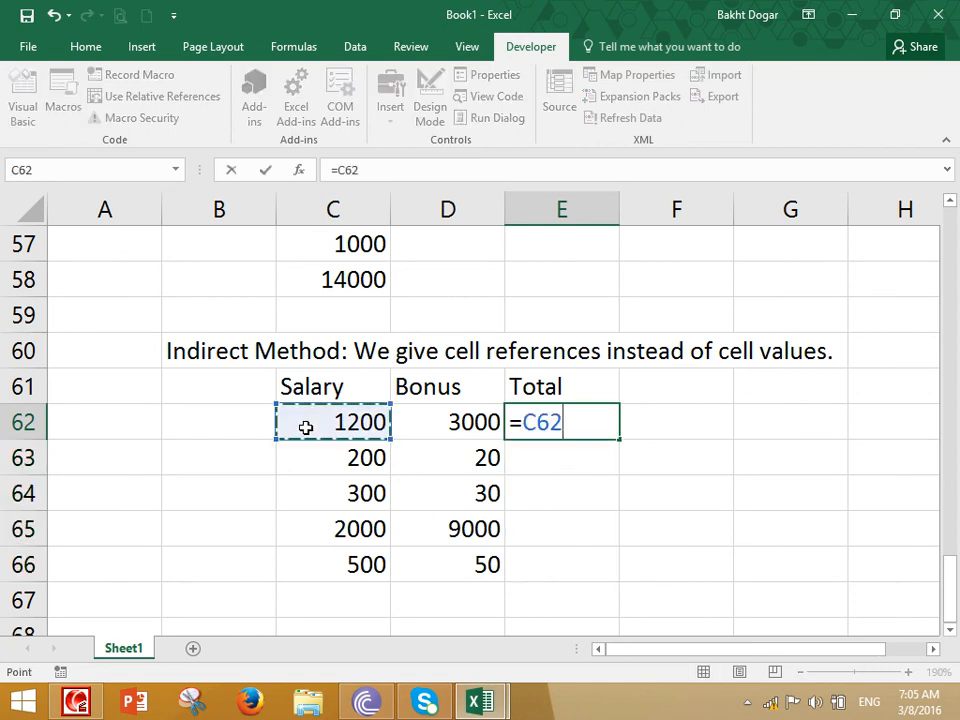
text(+)
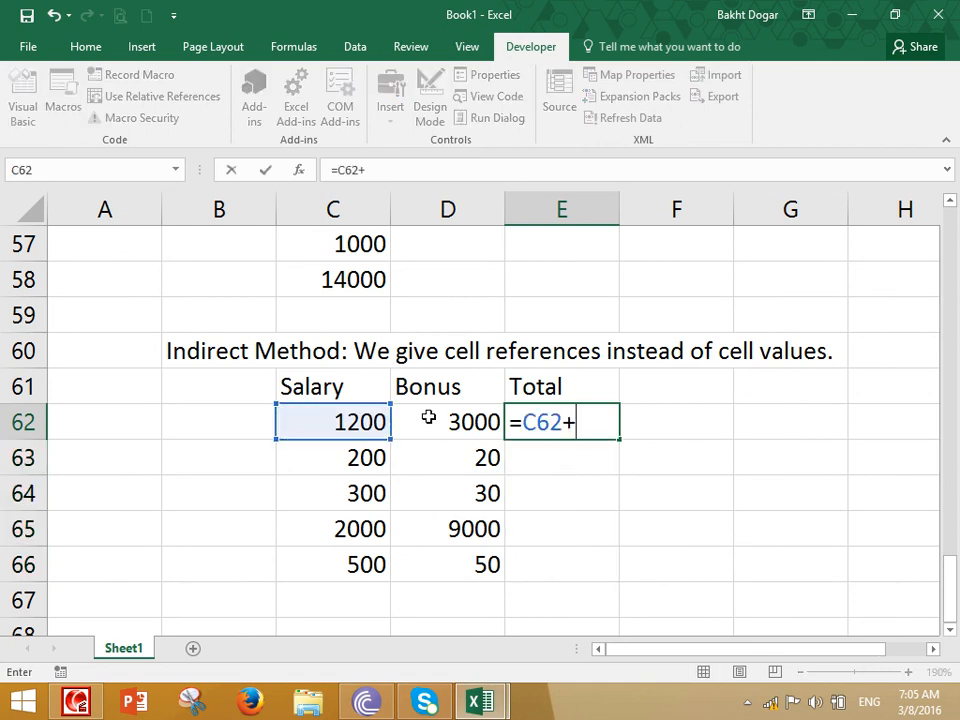
click(436, 422)
key(Return)
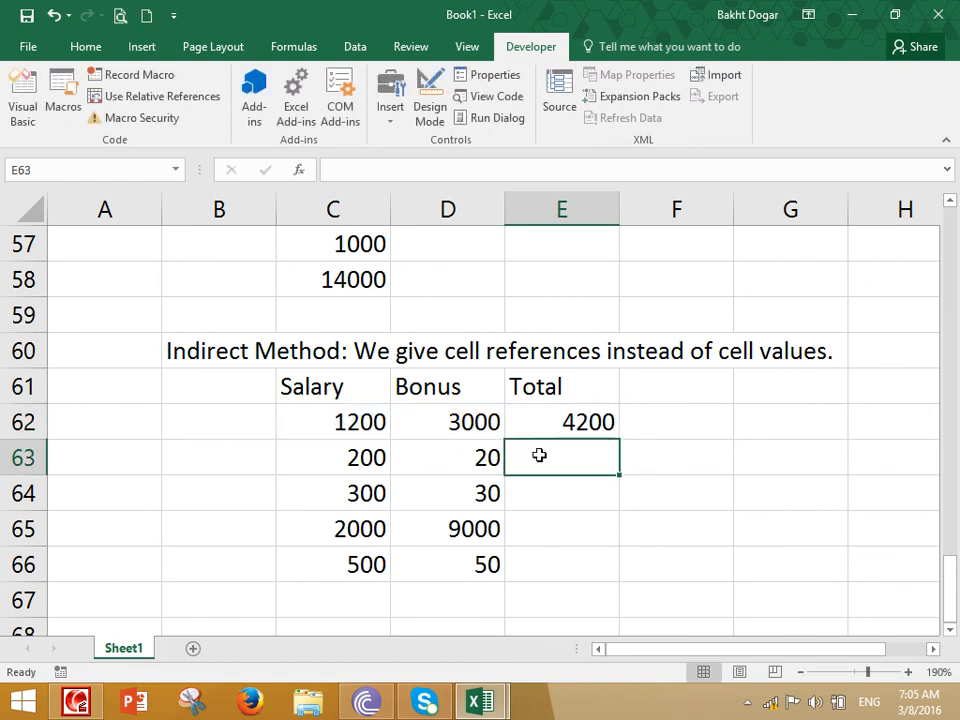
drag(583, 424, 561, 569)
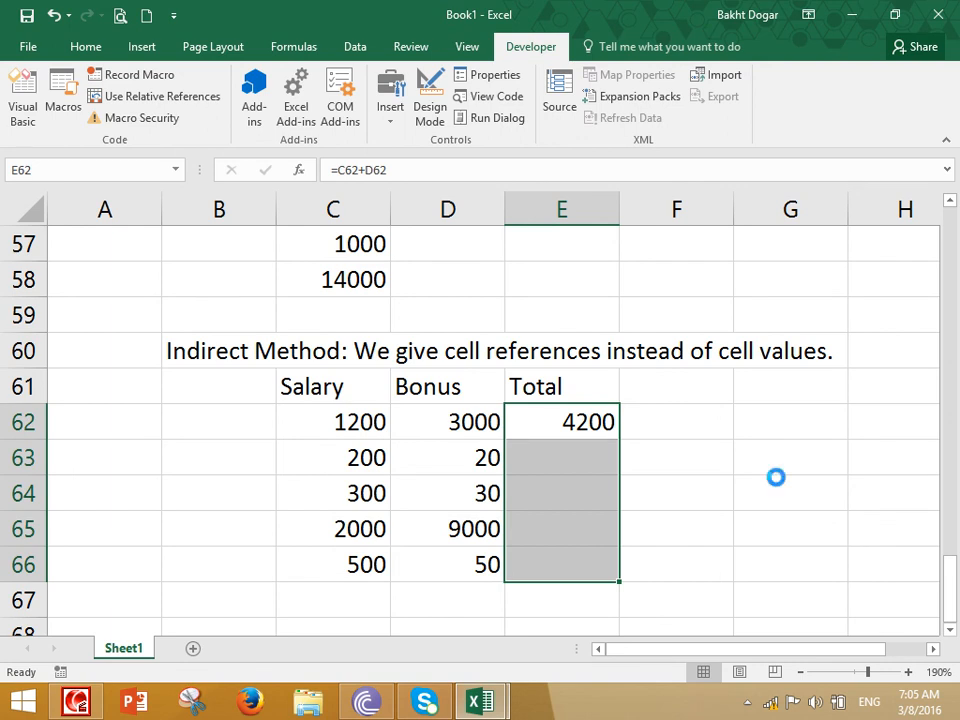
key(ctrl+d)
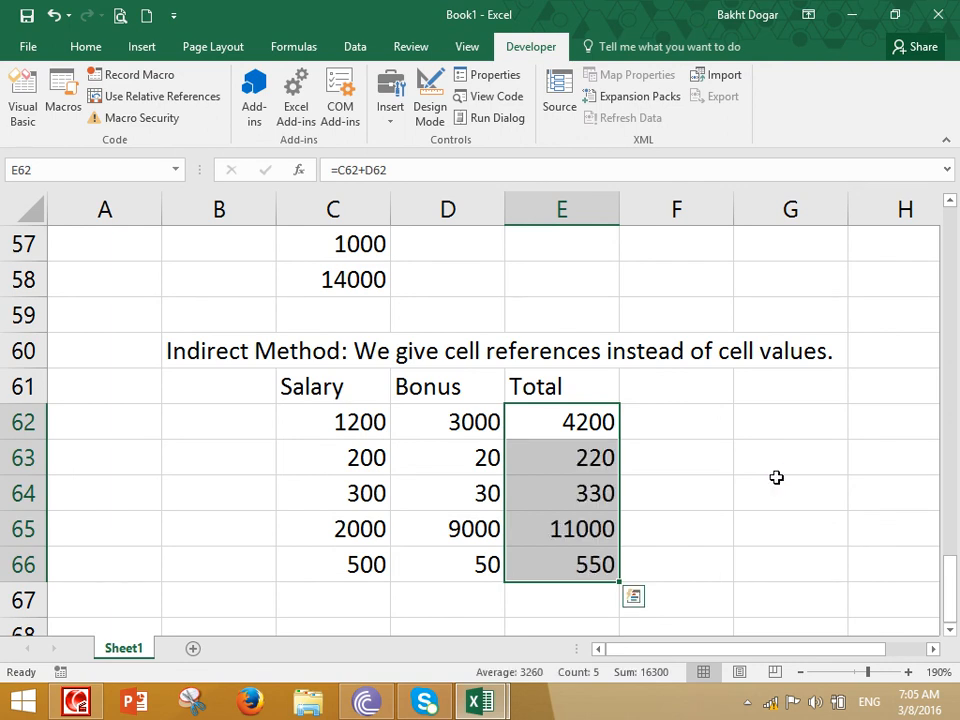
Add the note "Ctrl+D (Drag)" in cell D68 below the table
key(Up)
key(Right)
key(Down)
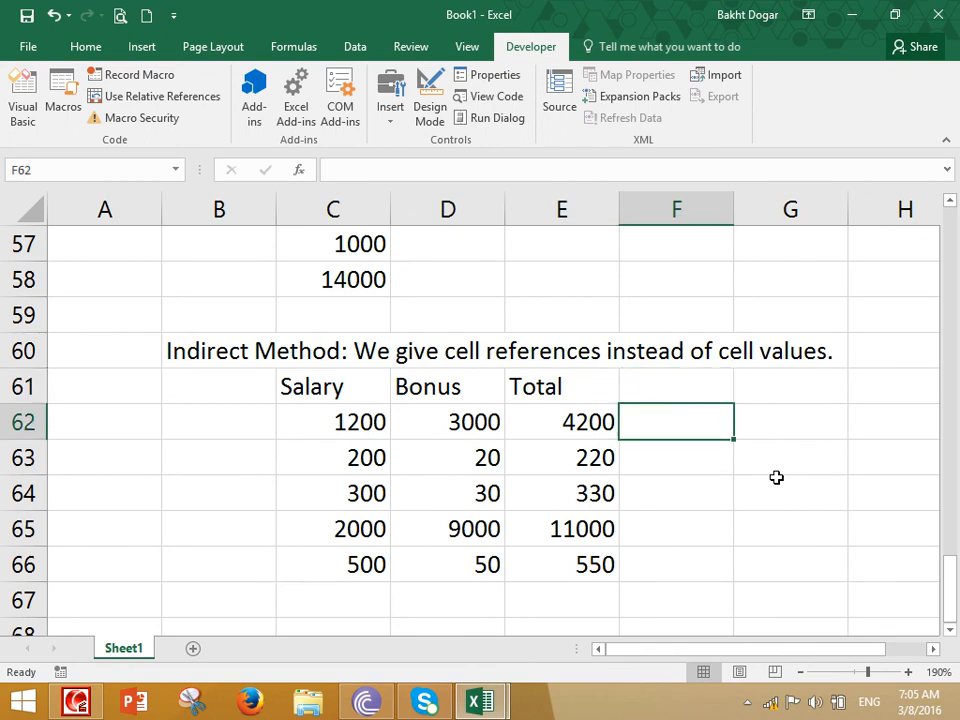
key(Down)
key(Down)
key(Down)
key(Down)
key(Down)
key(Down)
key(Left)
key(Left)
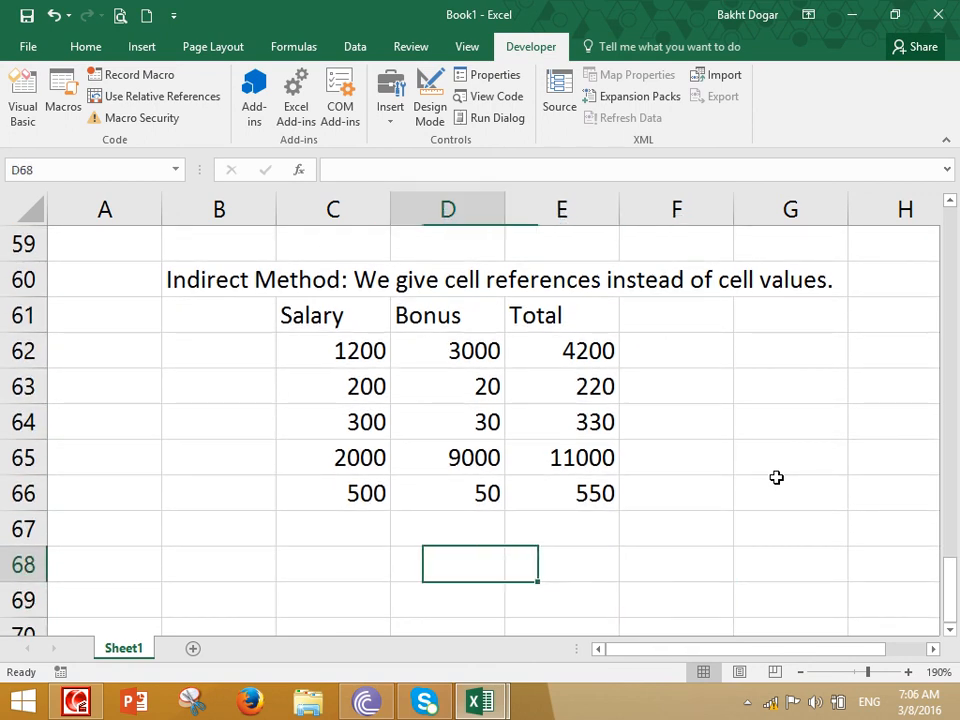
text(Ctrl)
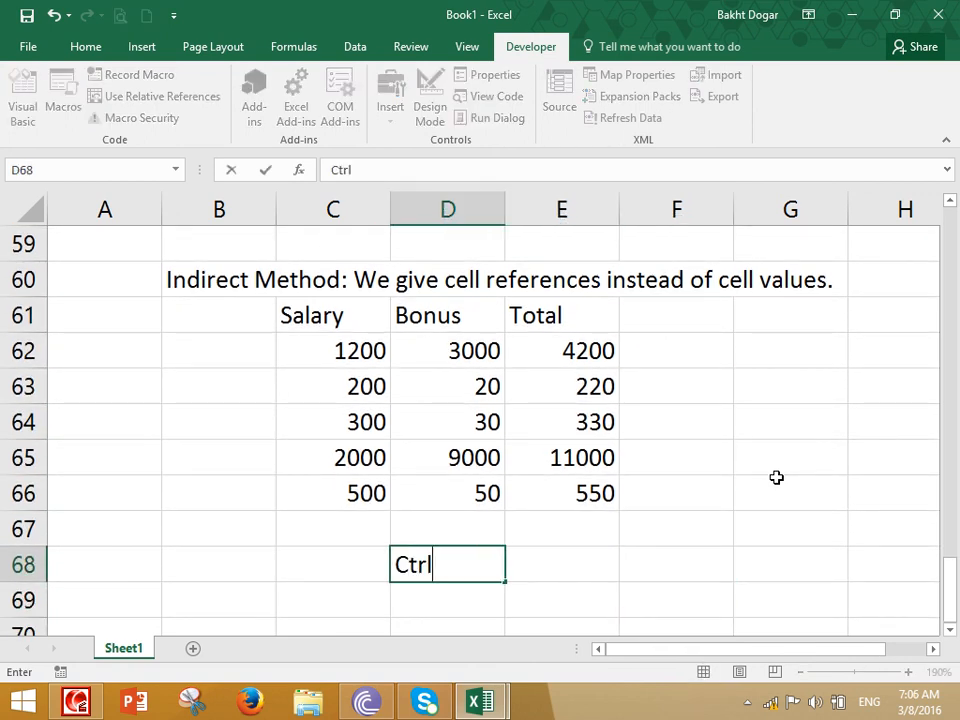
text(+D (Dgra)
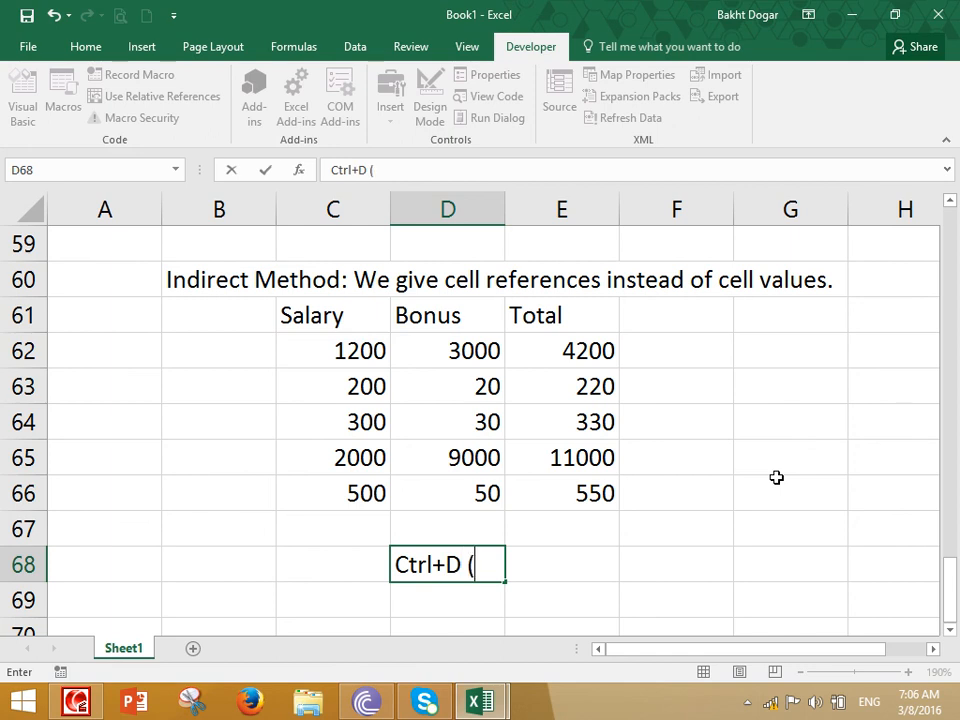
key(BackSpace)
text(rag))
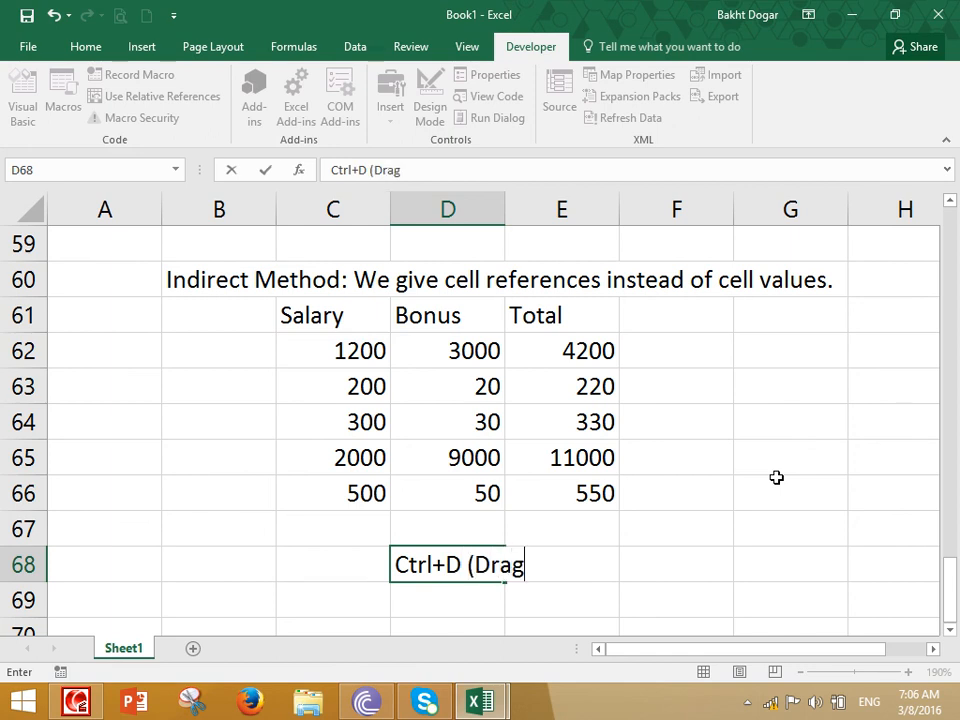
key(Return)
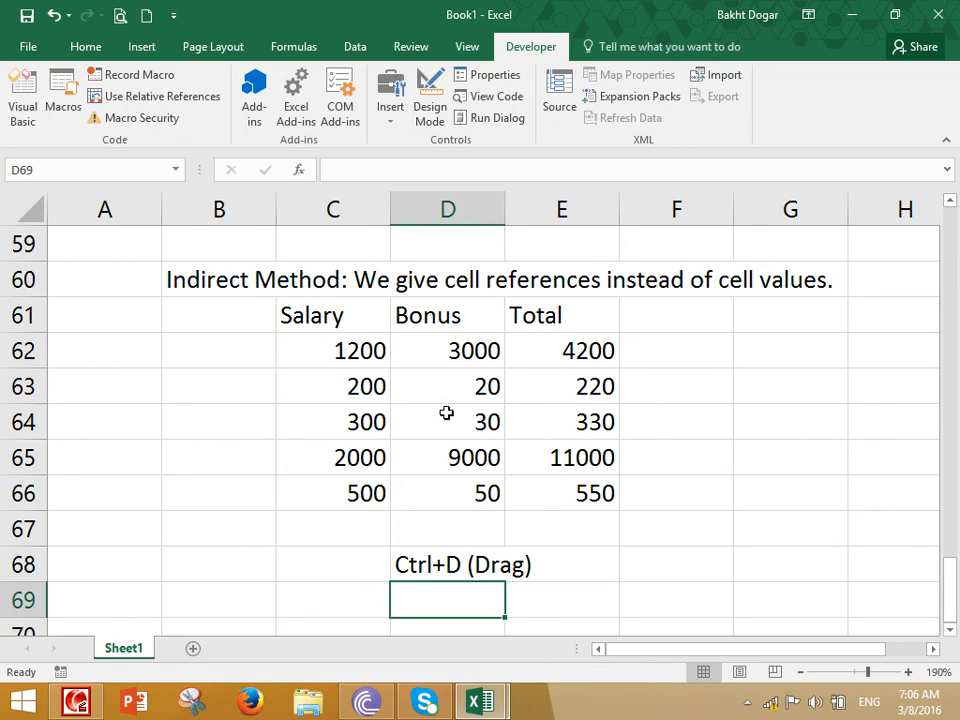
Change the second row's Salary in C63 to 10000 and its Bonus in D63 to 6000
click(363, 393)
text(1000)
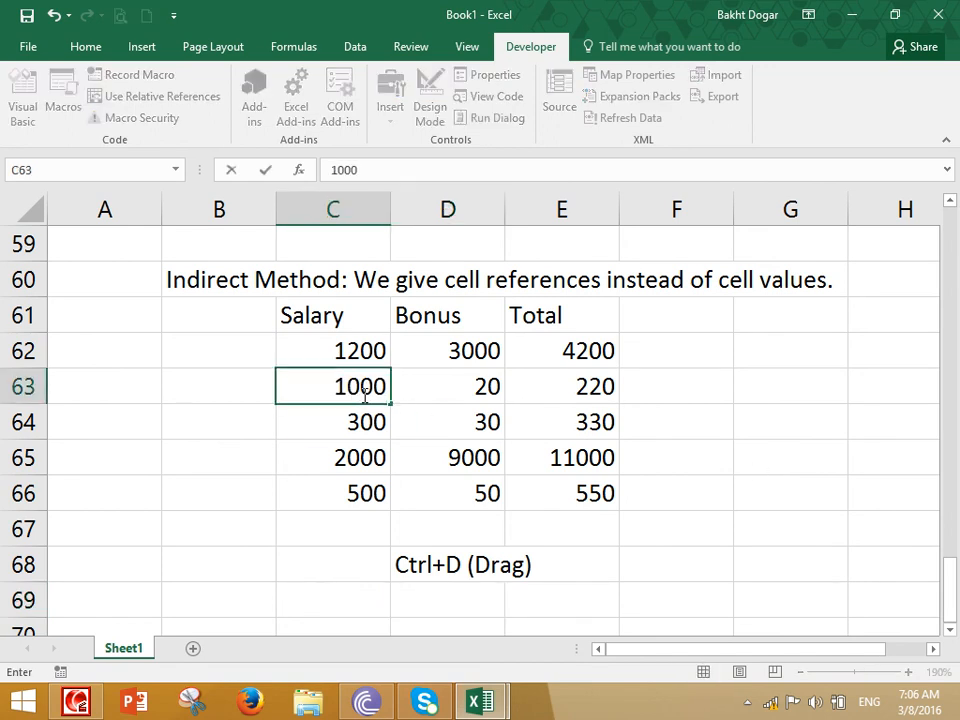
text(0)
key(Tab)
text(6000)
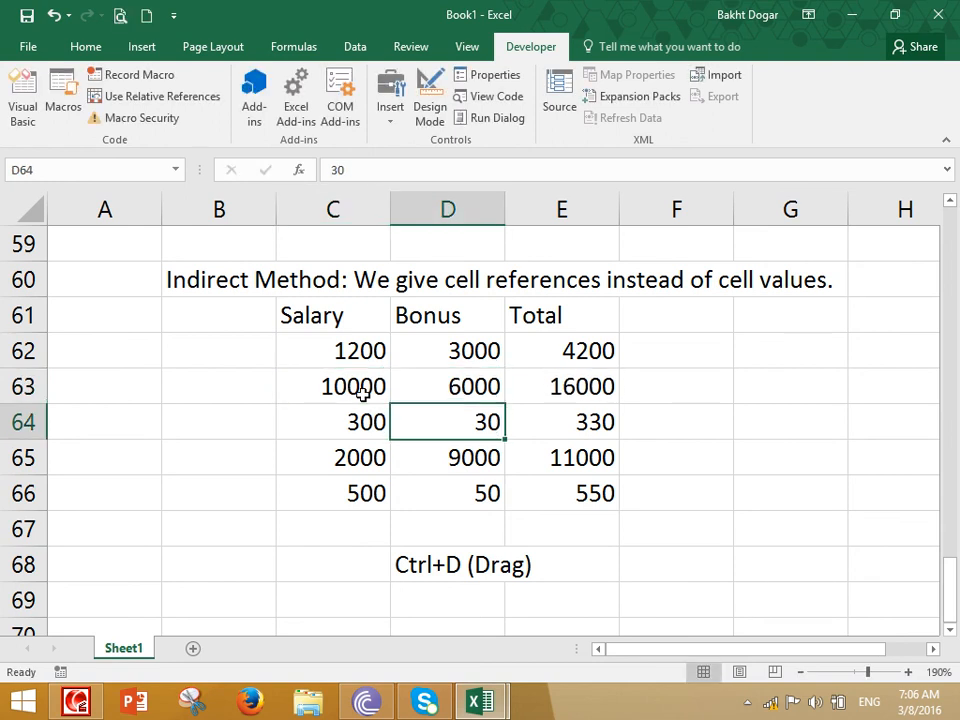
Change the third row's Salary in C64 to 78900 and its Bonus in D64 to 36985
key(Left)
text(78900)
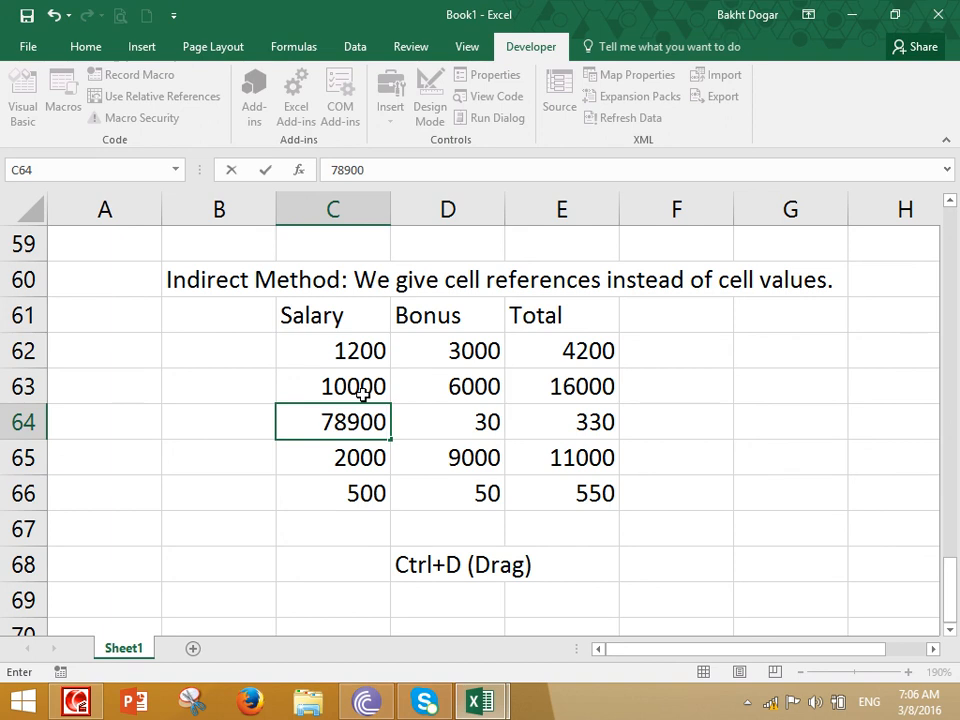
key(Tab)
text(36985)
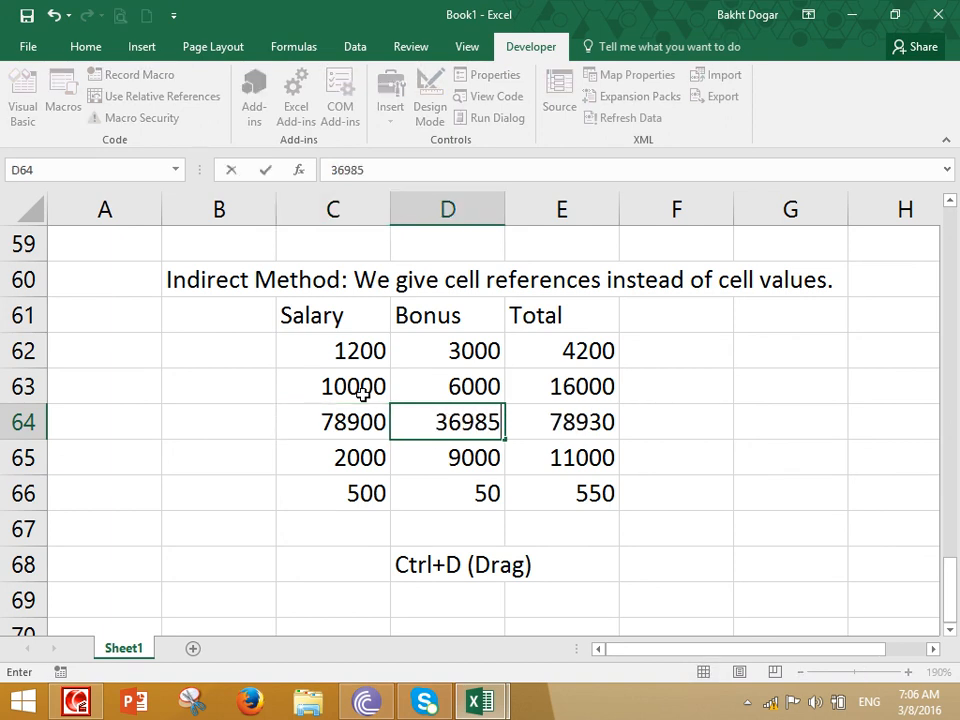
key(Return)
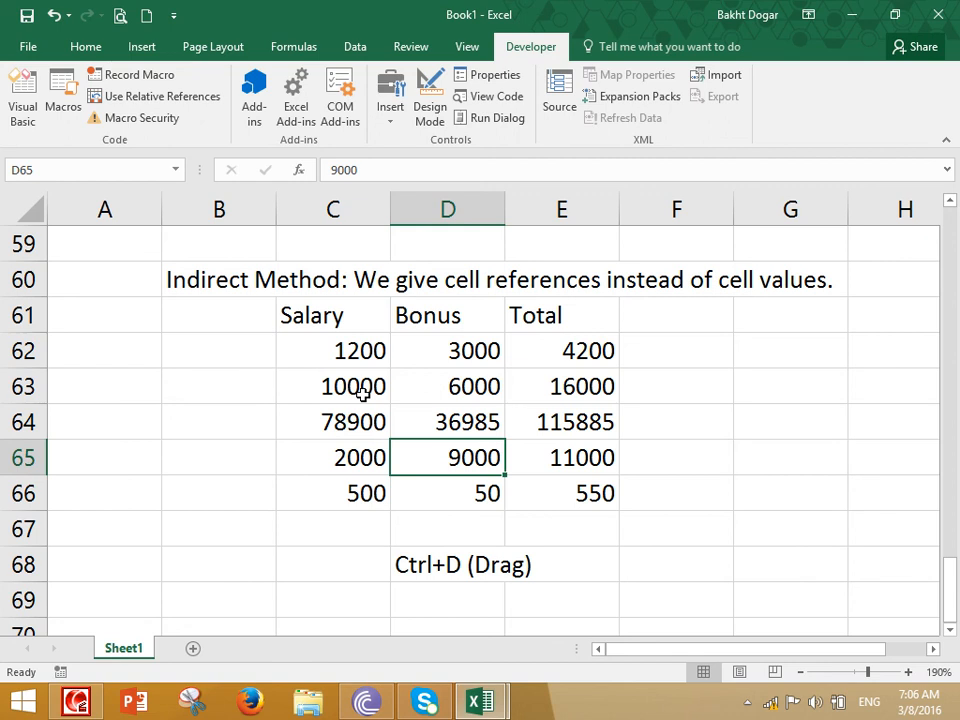
Go through the Total cells from E62 downward and the Salary cells to review the table's formulas and values
key(Right)
key(Right)
key(Up)
key(Up)
key(Up)
key(Up)
key(Left)
key(Down)
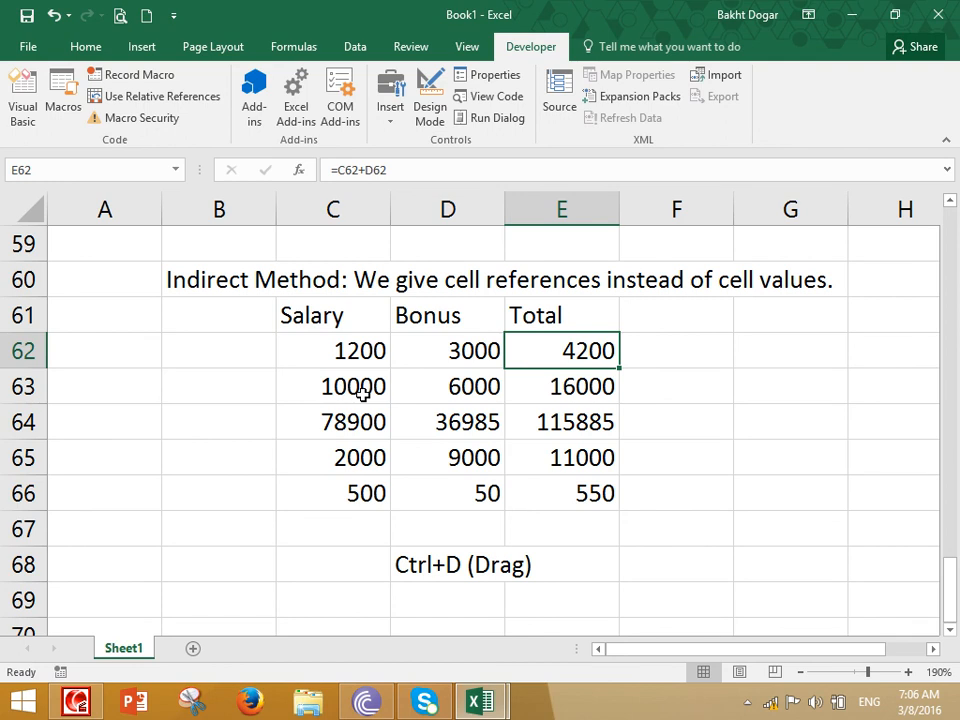
key(Down)
key(Down)
key(Down)
key(Down)
key(Down)
key(Down)
key(Down)
key(Left)
key(Left)
key(Up)
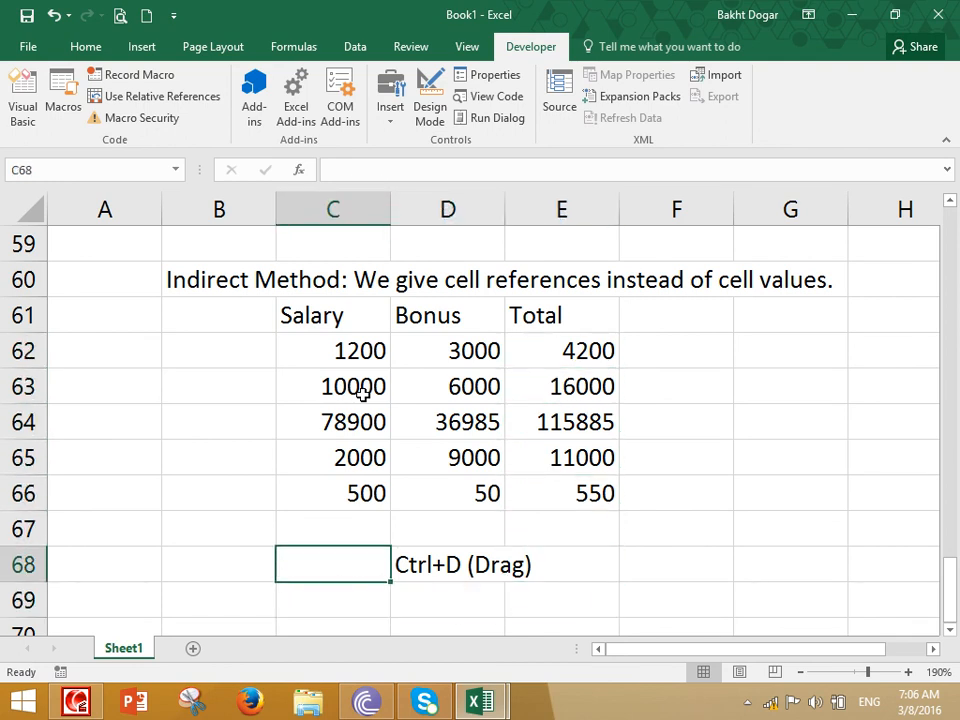
key(Up)
key(Up)
key(Up)
key(Up)
key(Up)
key(Up)
key(Up)
key(Up)
key(Up)
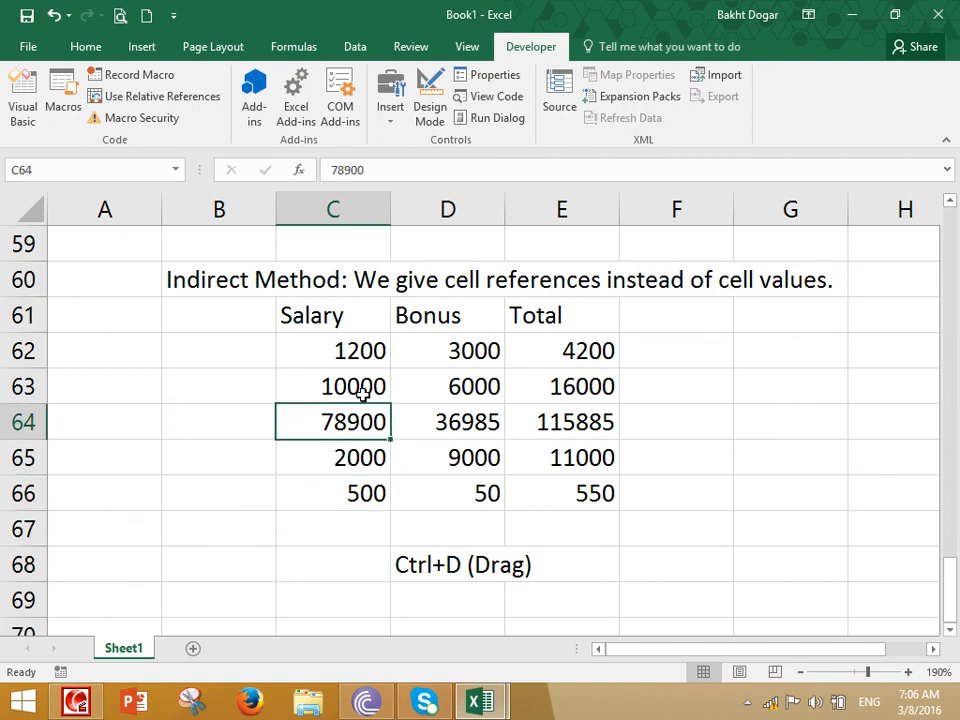
Remove the "Ctrl+D (Drag)" note from cell D68 below the table
key(Down)
key(Down)
key(Down)
key(Down)
key(Down)
key(Down)
key(Right)
key(Down)
key(Down)
key(Down)
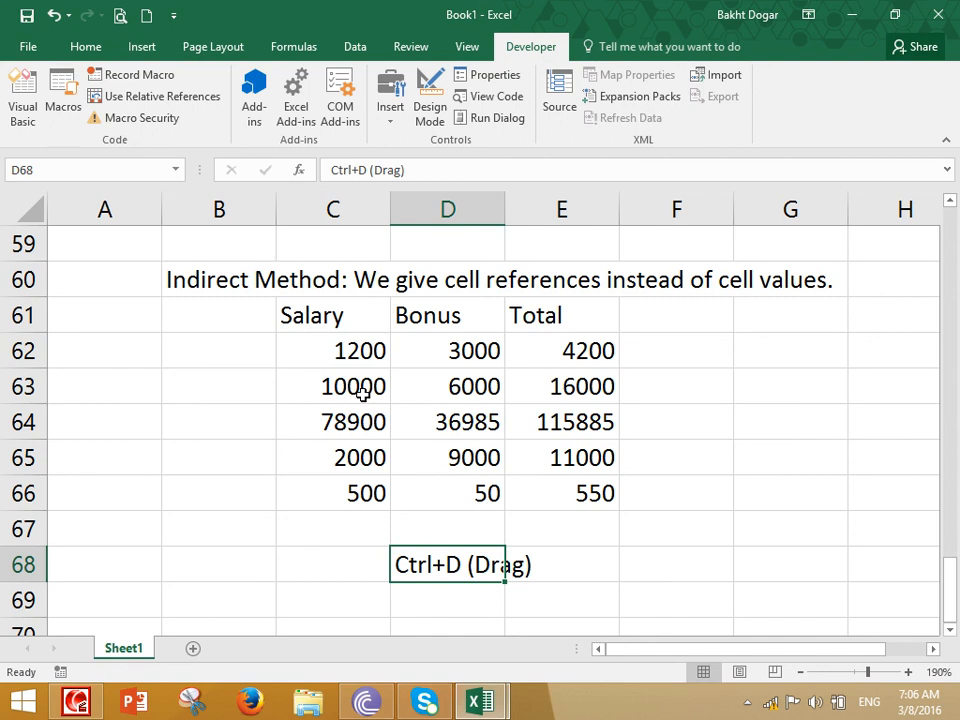
key(Delete)
Widen column D and enter the label "Grand Total" in D67 below the Bonus values
key(Up)
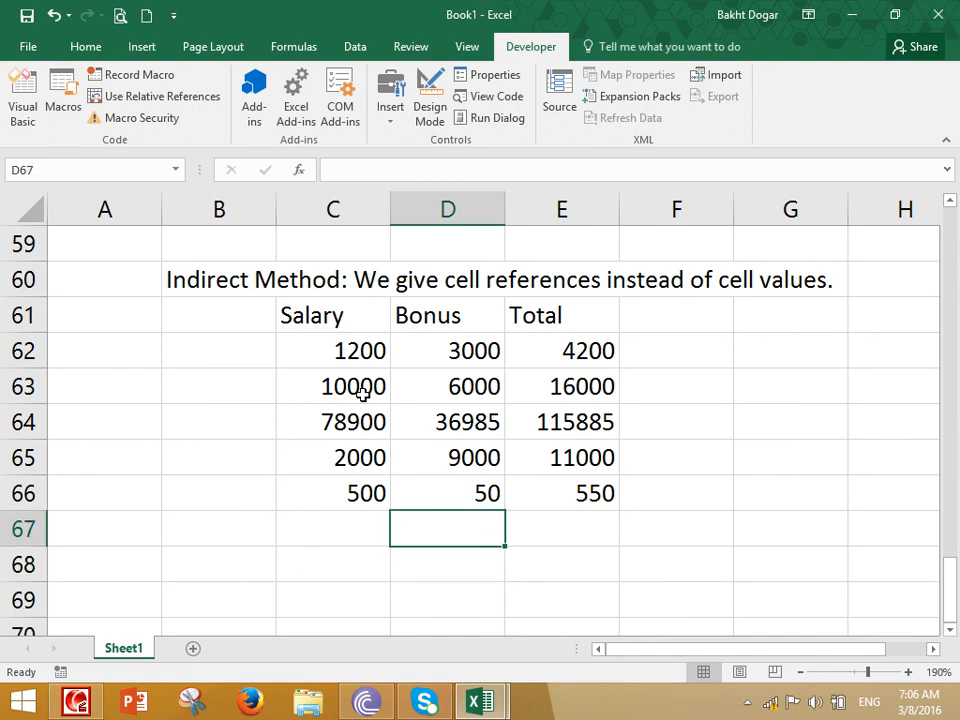
drag(506, 219, 567, 230)
text(G)
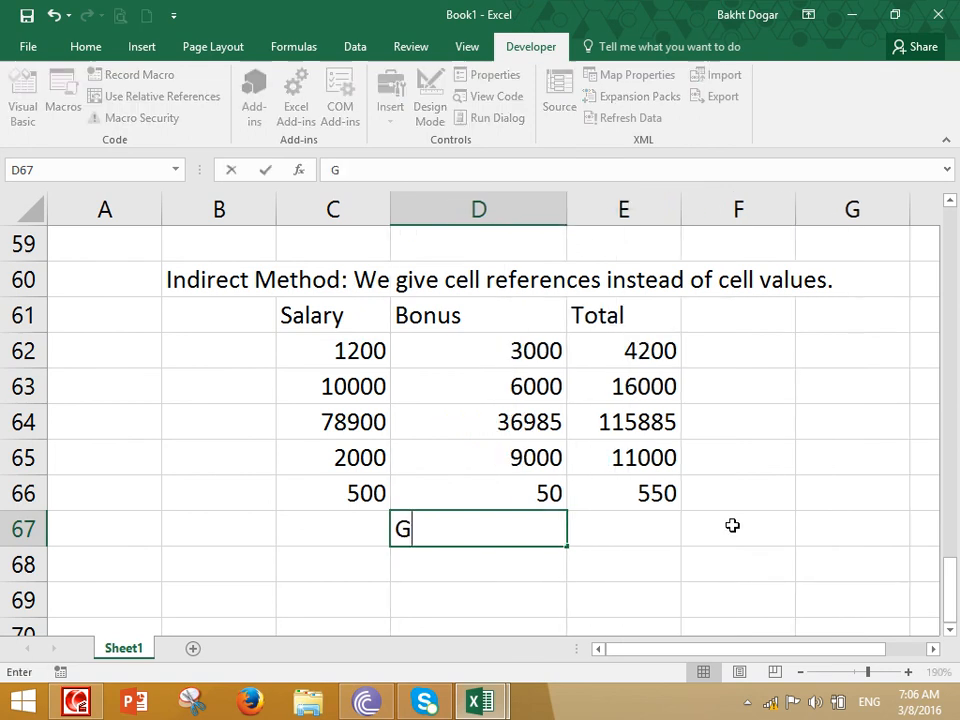
text(rand Total)
key(Tab)
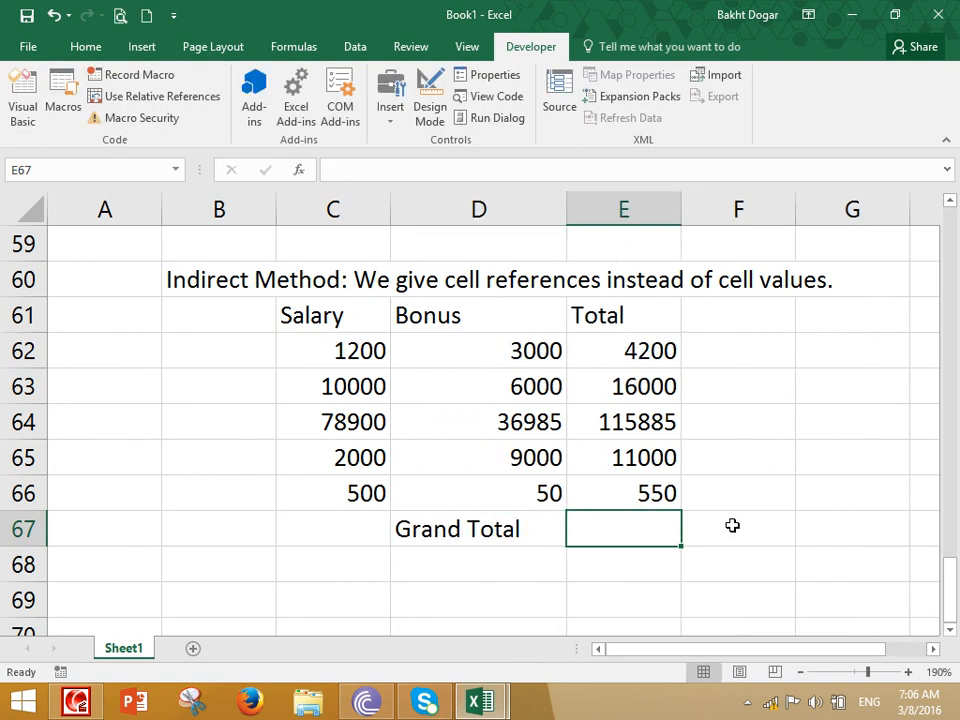
drag(636, 358, 628, 486)
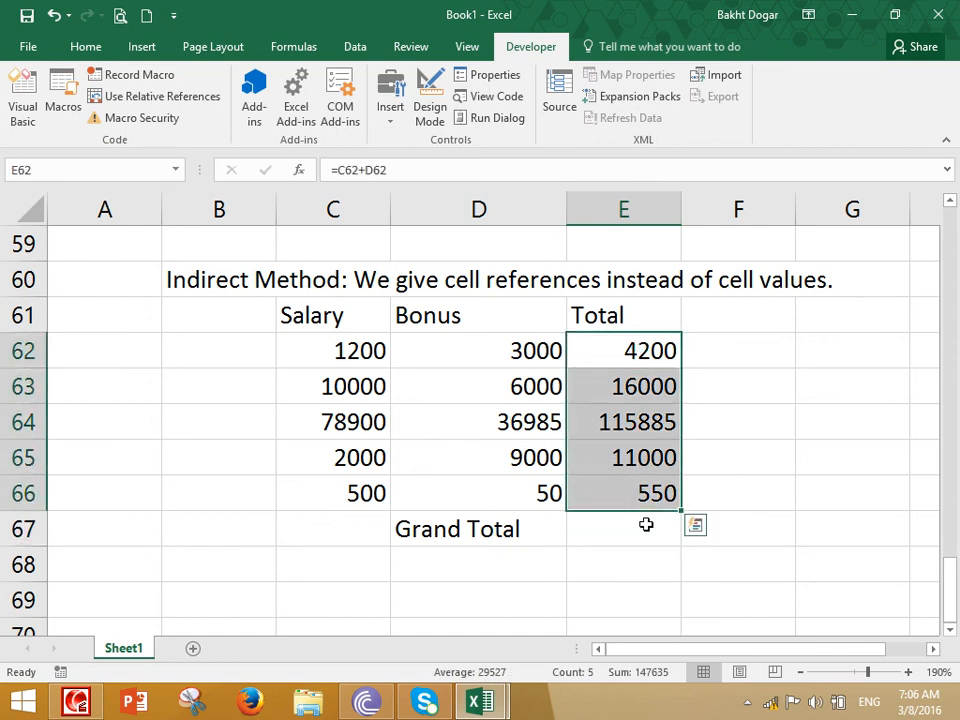
click(619, 523)
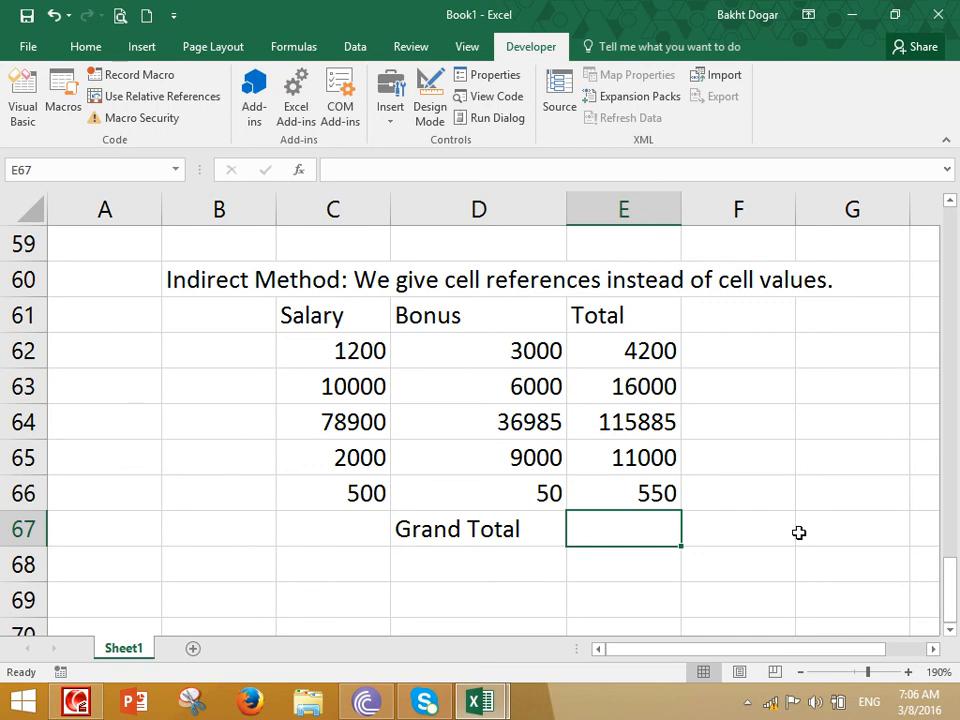
text(=)
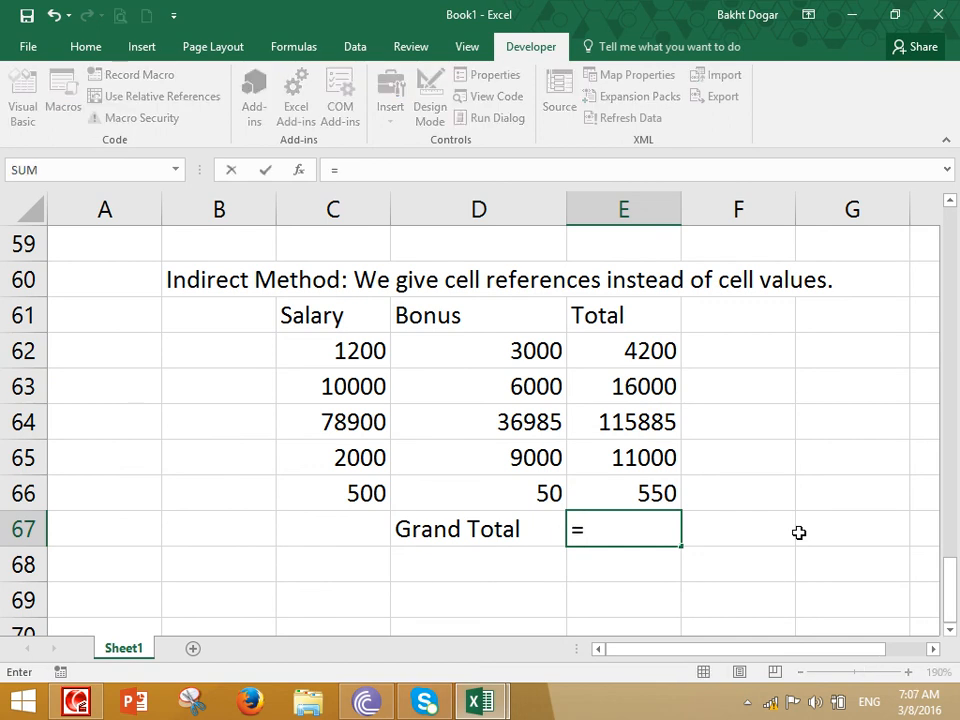
click(600, 348)
text(+)
click(616, 386)
text(+)
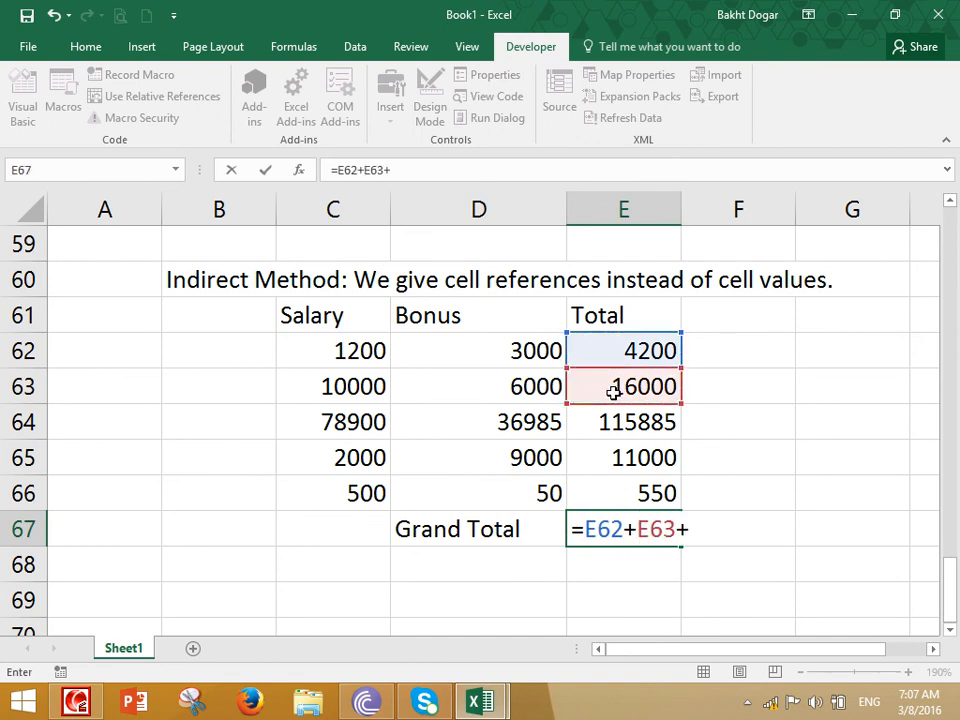
click(616, 422)
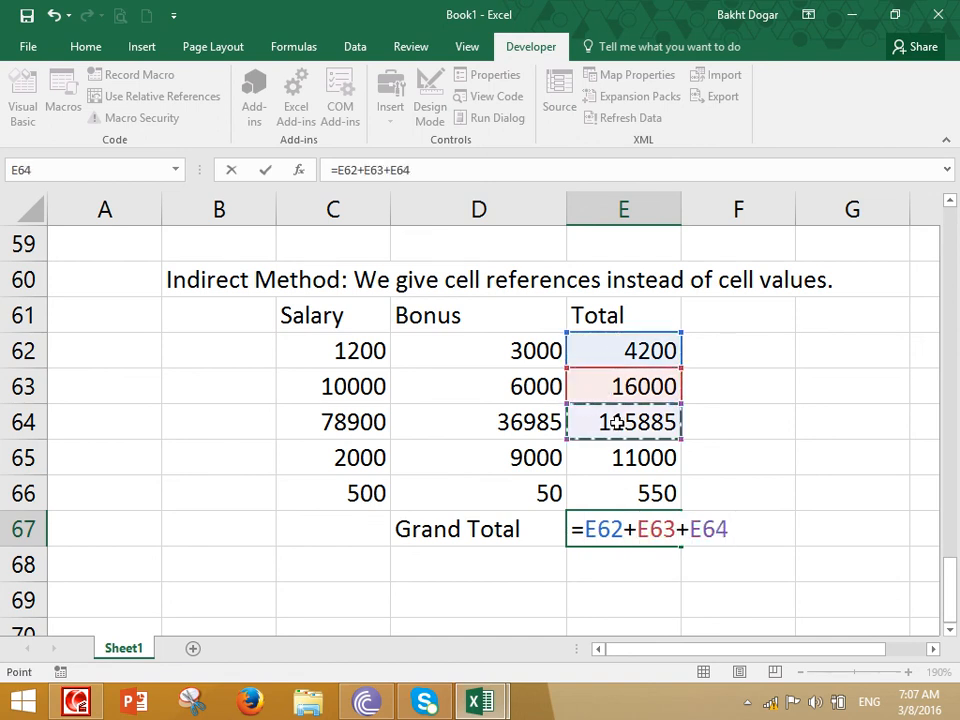
key(Escape)
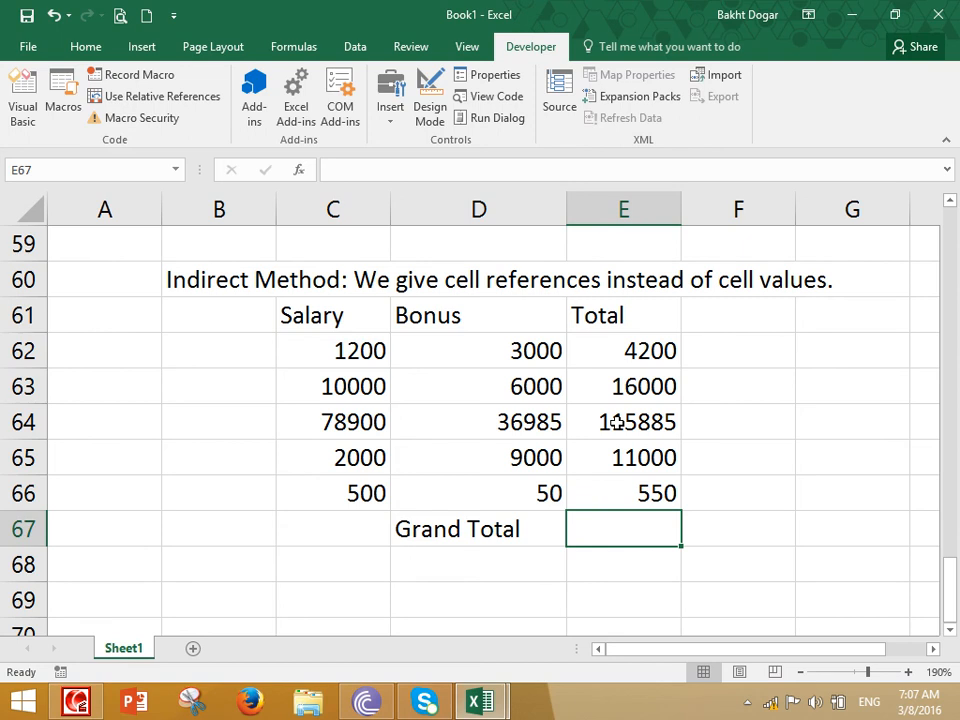
Calculate the grand total in E67 with AutoSum over E62:E66 and review the SUM formula and its range
click(84, 47)
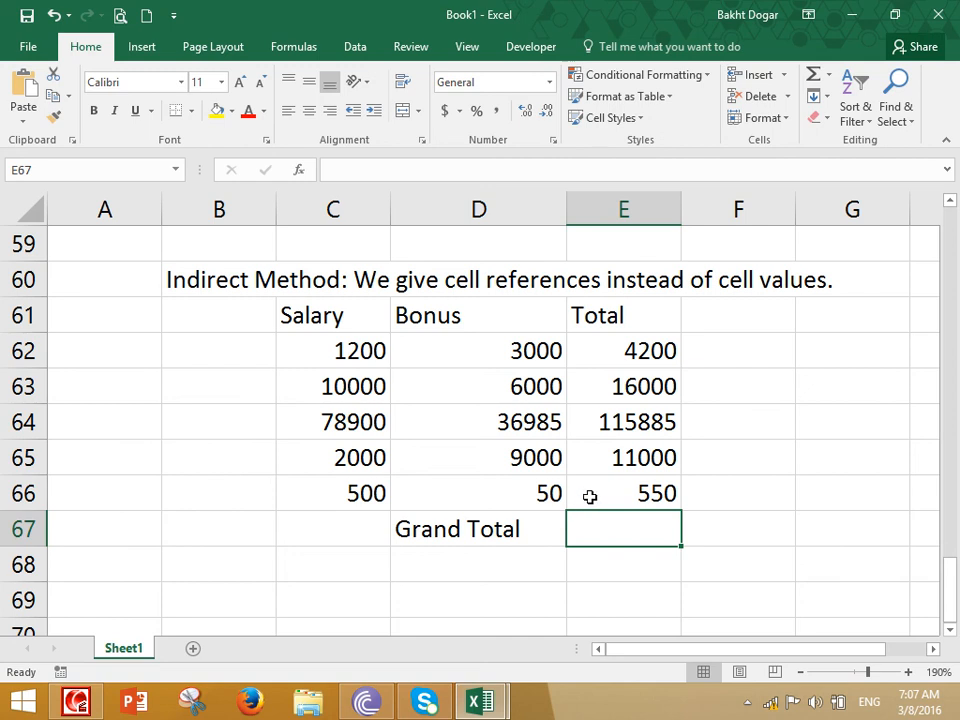
click(814, 78)
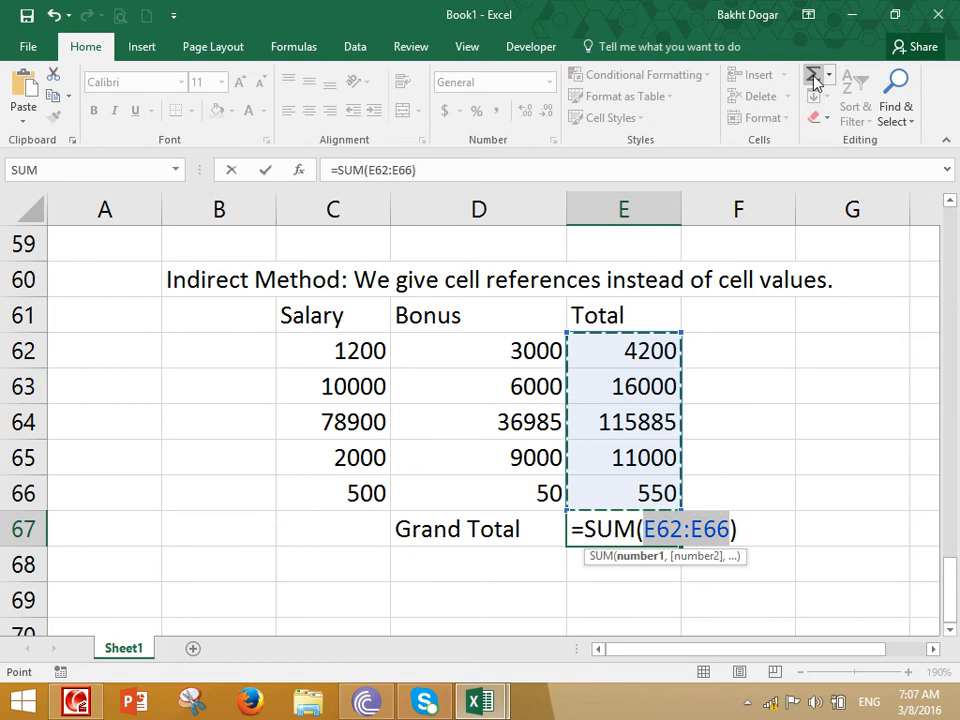
click(814, 78)
double_click(657, 530)
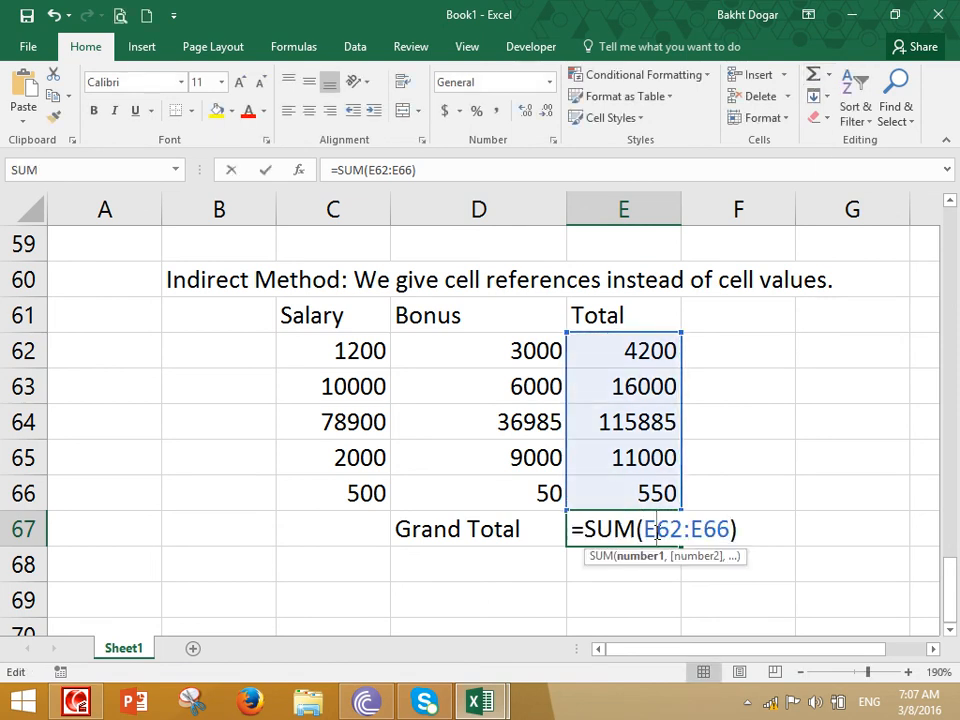
double_click(601, 530)
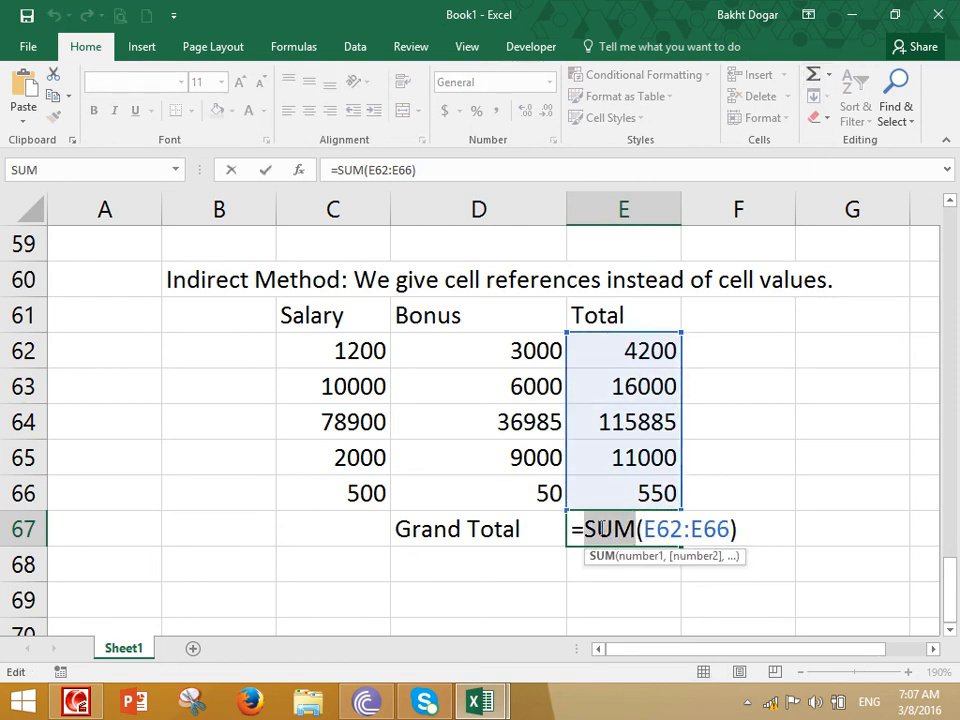
key(Escape)
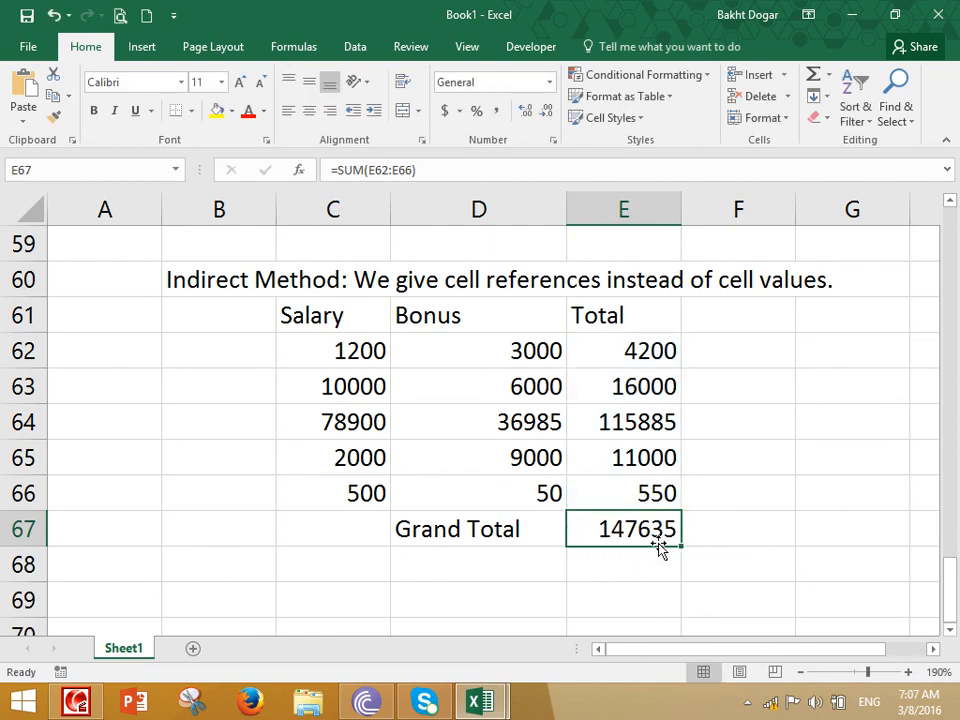
drag(639, 343, 647, 490)
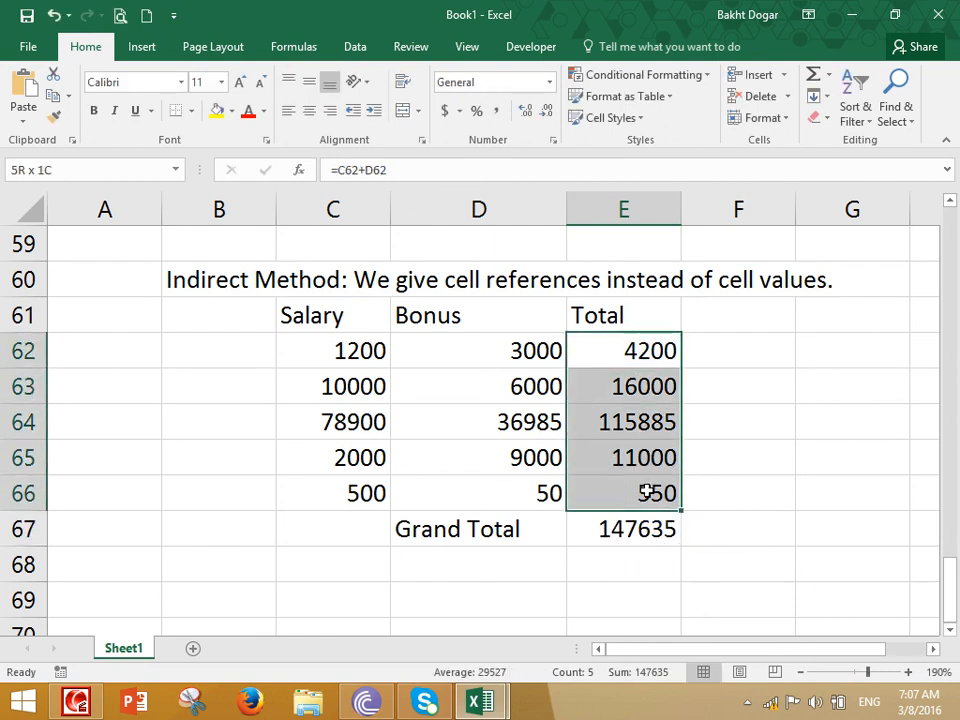
click(619, 526)
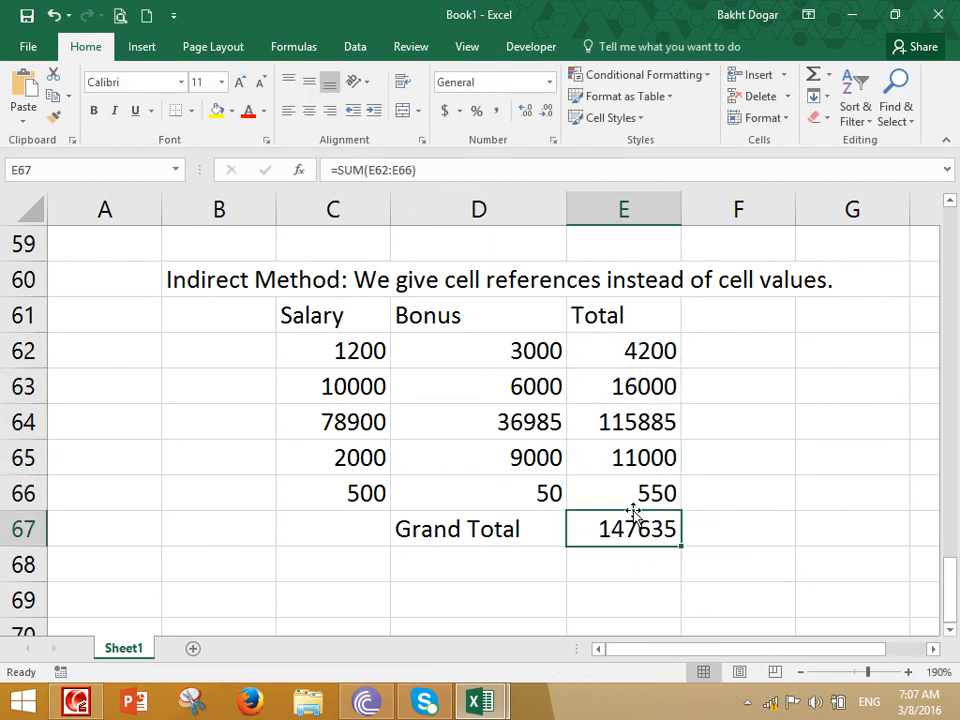
click(466, 553)
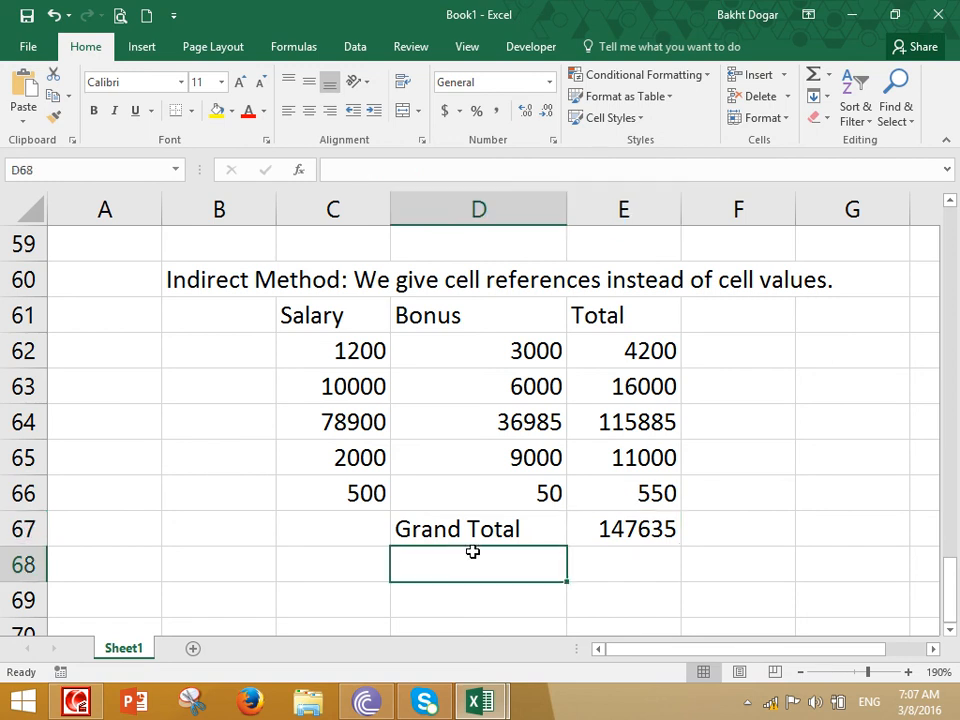